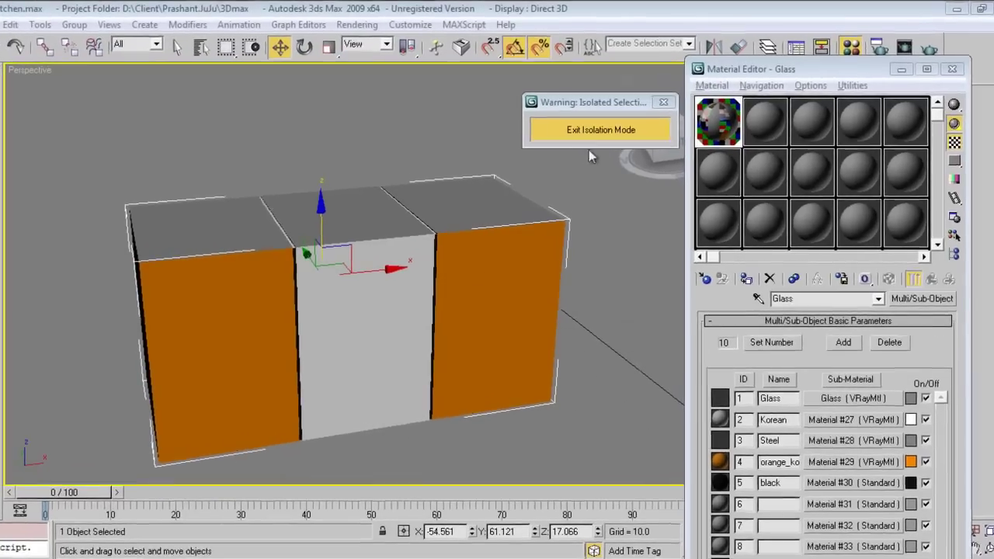
- Exit isolation to show the whole kitchen, select the purple sink cabinet, and move the Material Editor aside
{"action": "left_click", "coordinate": [594, 138]}
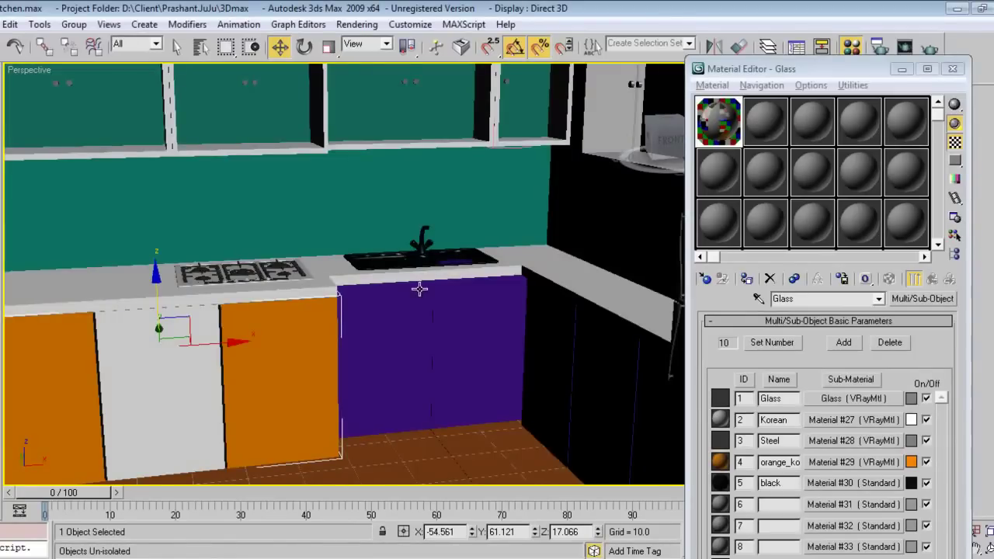
{"action": "left_click", "coordinate": [408, 340]}
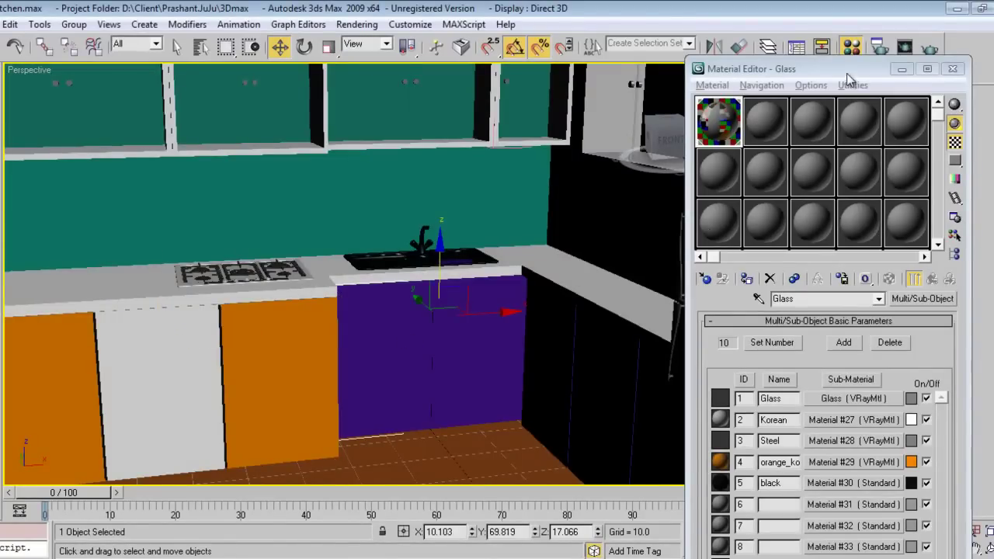
{"action": "left_click_drag", "start_coordinate": [846, 70], "coordinate": [195, 181]}
{"action": "left_click", "coordinate": [774, 74]}
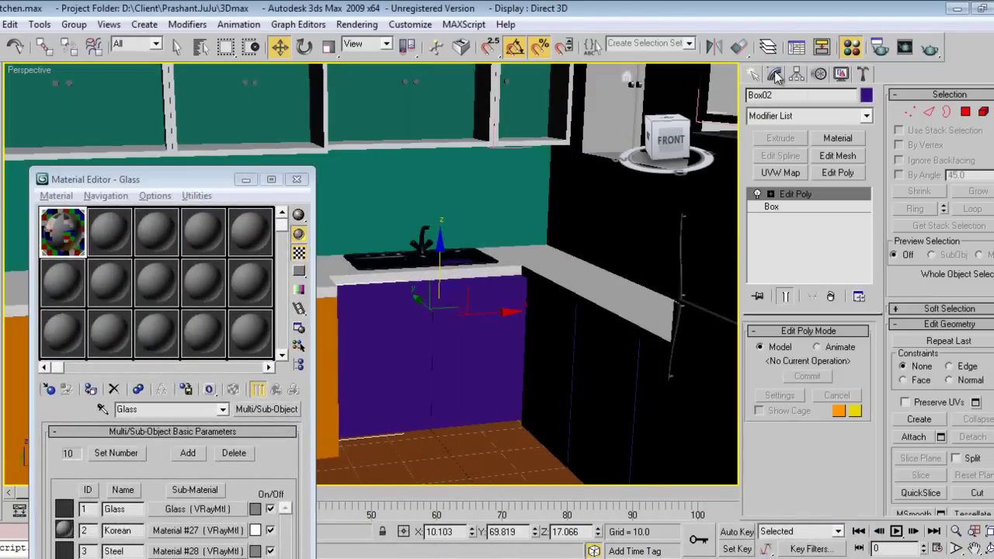
{"action": "left_click", "coordinate": [967, 111]}
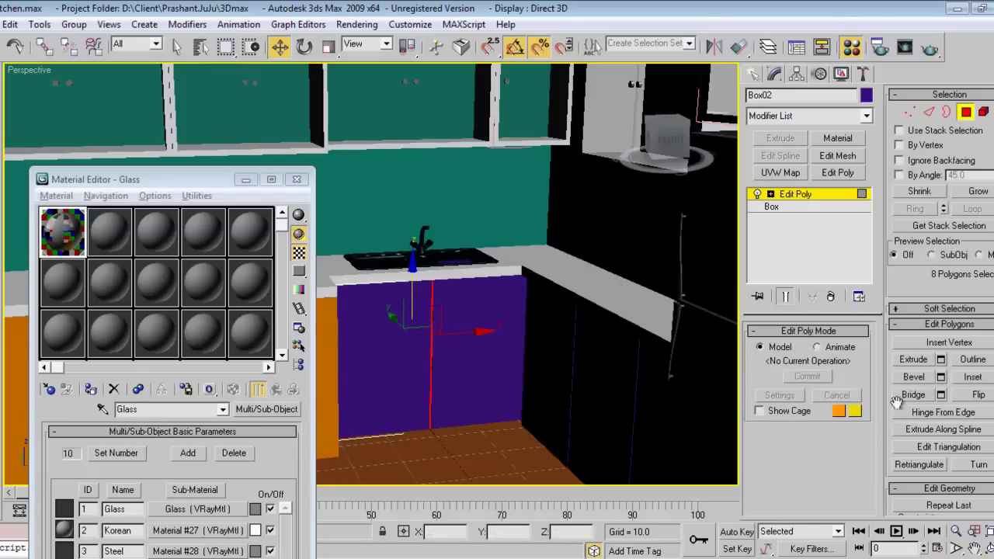
{"action": "scroll", "coordinate": [913, 368], "scroll_direction": "down", "scroll_amount": 1}
{"action": "scroll", "coordinate": [924, 365], "scroll_direction": "down", "scroll_amount": 5}
{"action": "scroll", "coordinate": [940, 361], "scroll_direction": "down", "scroll_amount": 5}
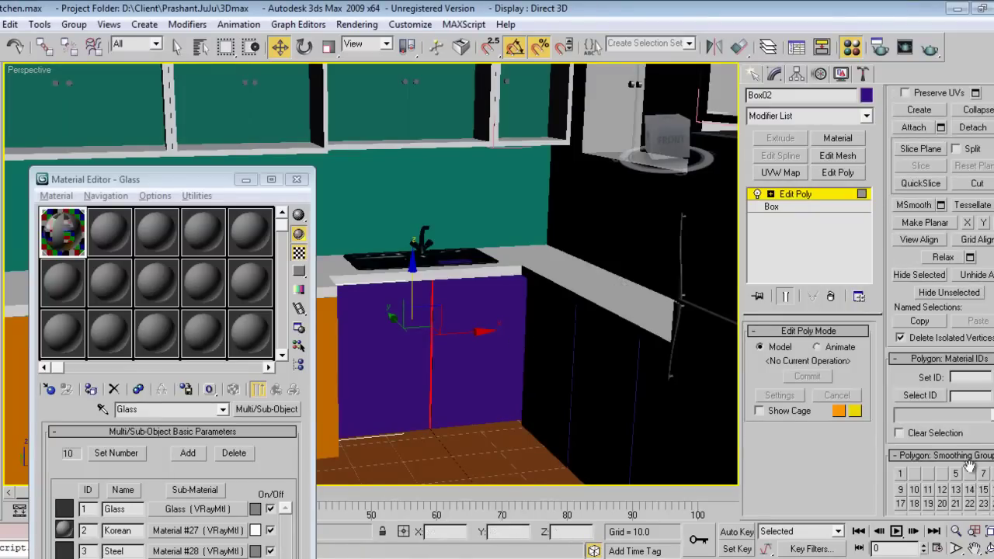
{"action": "scroll", "coordinate": [963, 353], "scroll_direction": "down", "scroll_amount": 2}
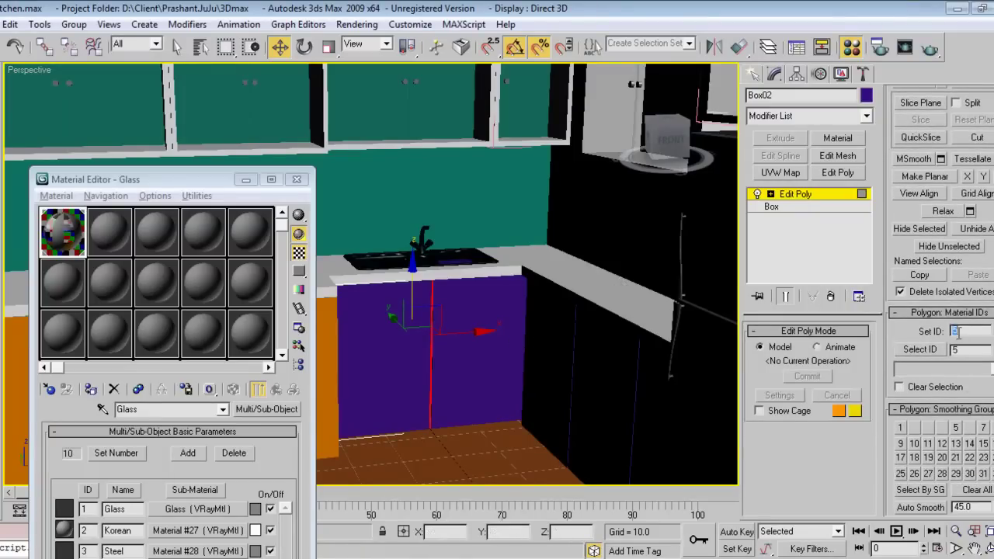
{"action": "left_click", "coordinate": [515, 310]}
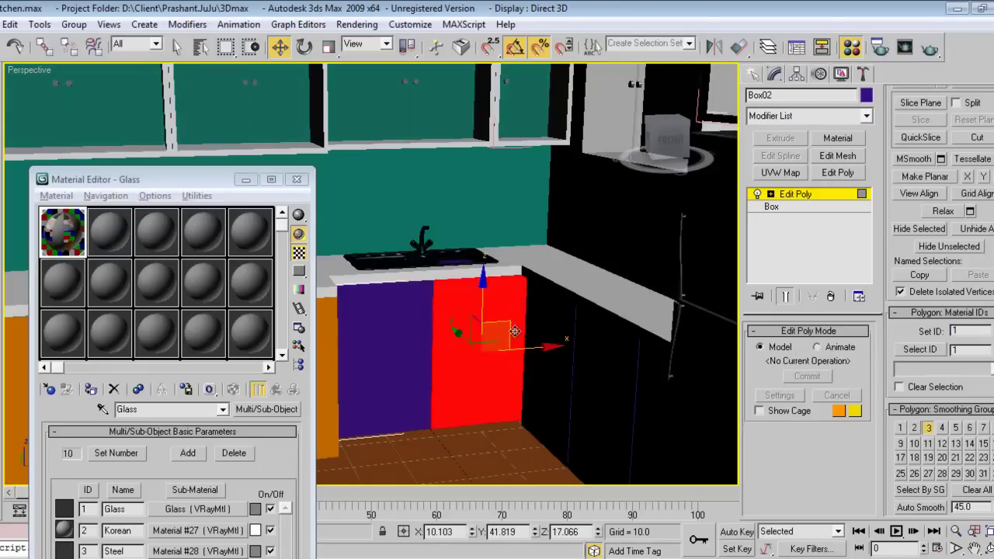
{"action": "left_click", "coordinate": [395, 333]}
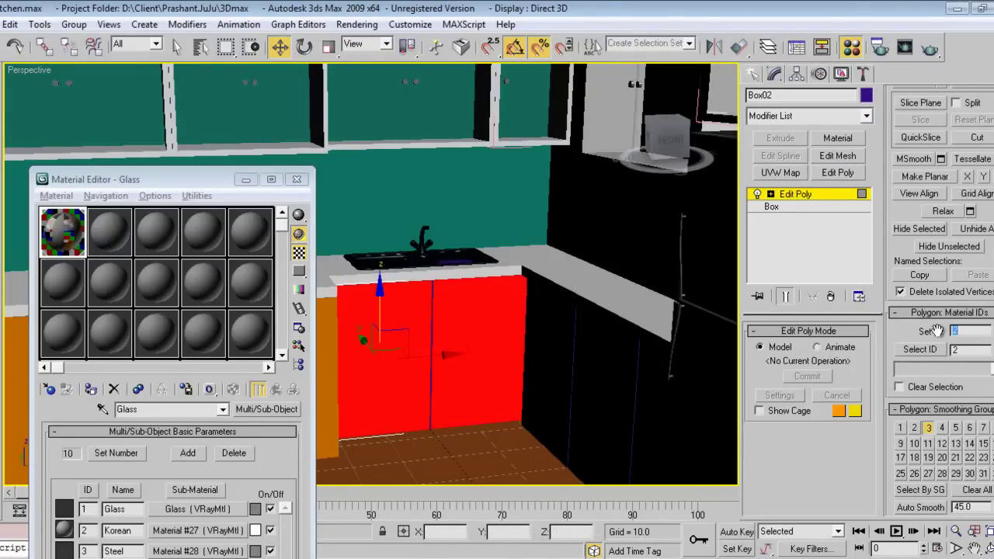
{"action": "left_click", "coordinate": [564, 334]}
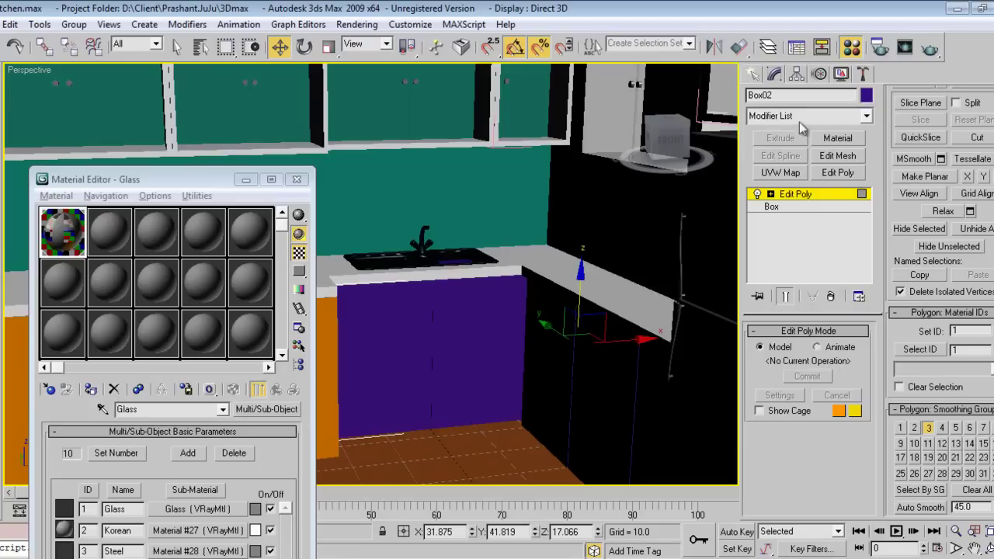
{"action": "left_click", "coordinate": [753, 73]}
{"action": "left_click", "coordinate": [577, 360]}
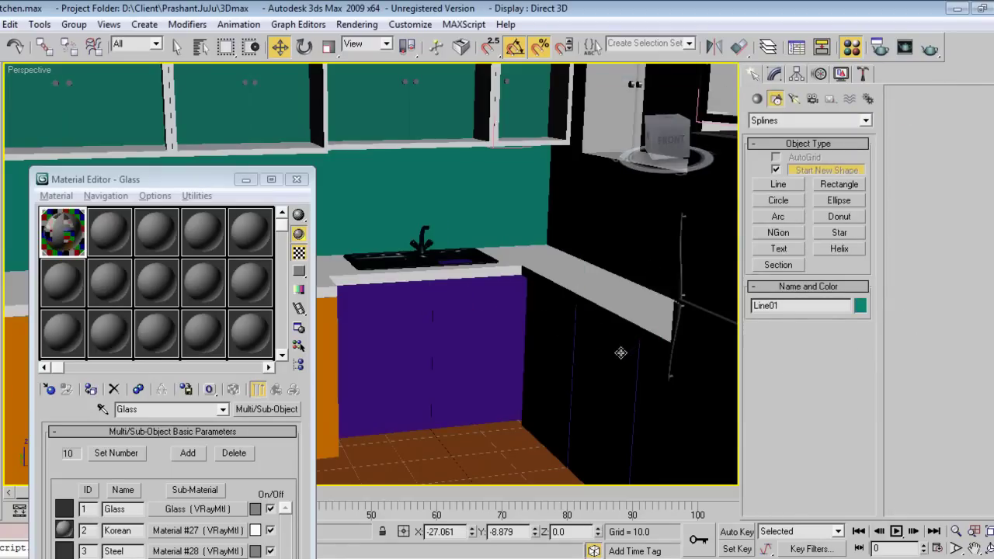
- Select the corner cabinet Box03 and bring up its Edit Poly settings
{"action": "key", "text": "F3"}
{"action": "left_click", "coordinate": [561, 357]}
{"action": "left_click", "coordinate": [583, 366]}
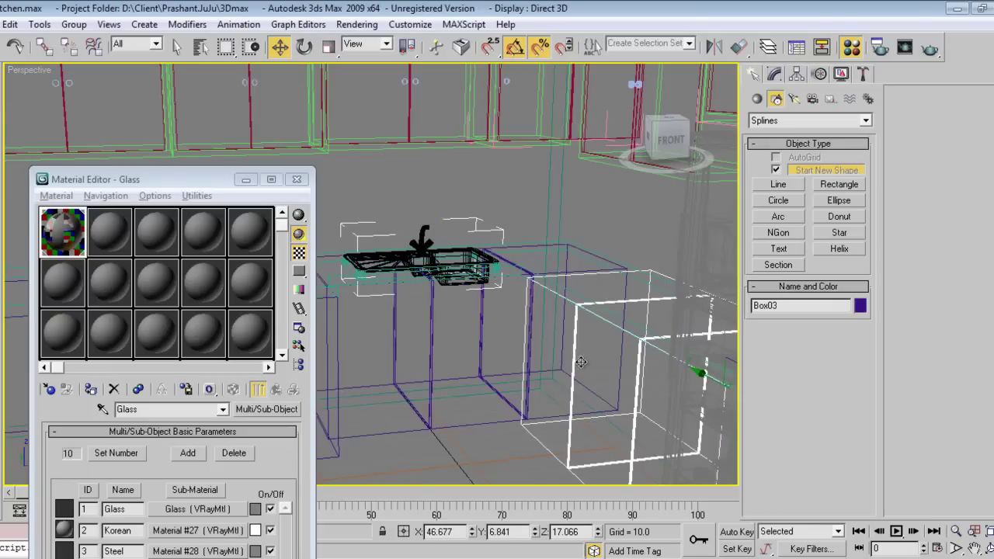
{"action": "key", "text": "F3"}
{"action": "left_click", "coordinate": [775, 74]}
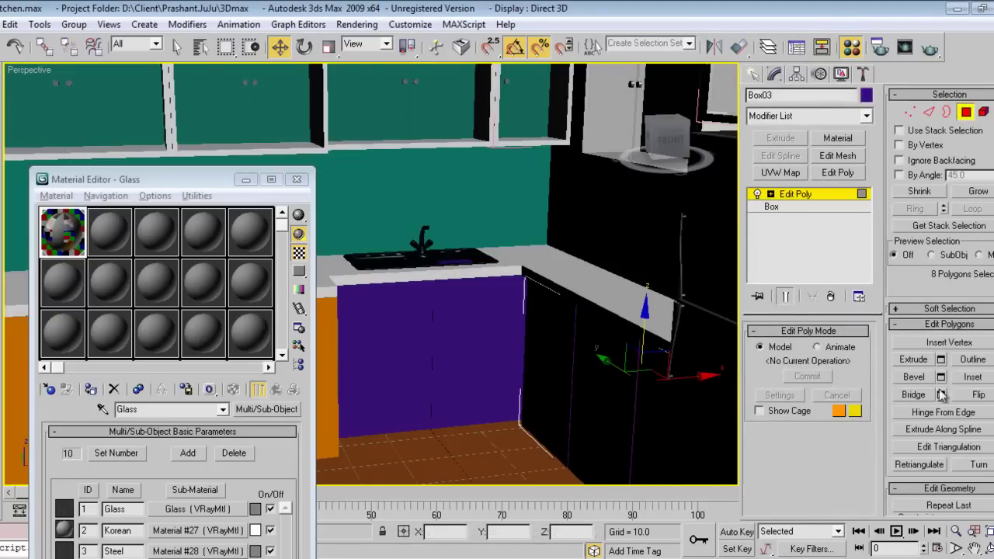
{"action": "scroll", "coordinate": [970, 296], "scroll_direction": "down", "scroll_amount": 5}
{"action": "scroll", "coordinate": [971, 296], "scroll_direction": "down", "scroll_amount": 5}
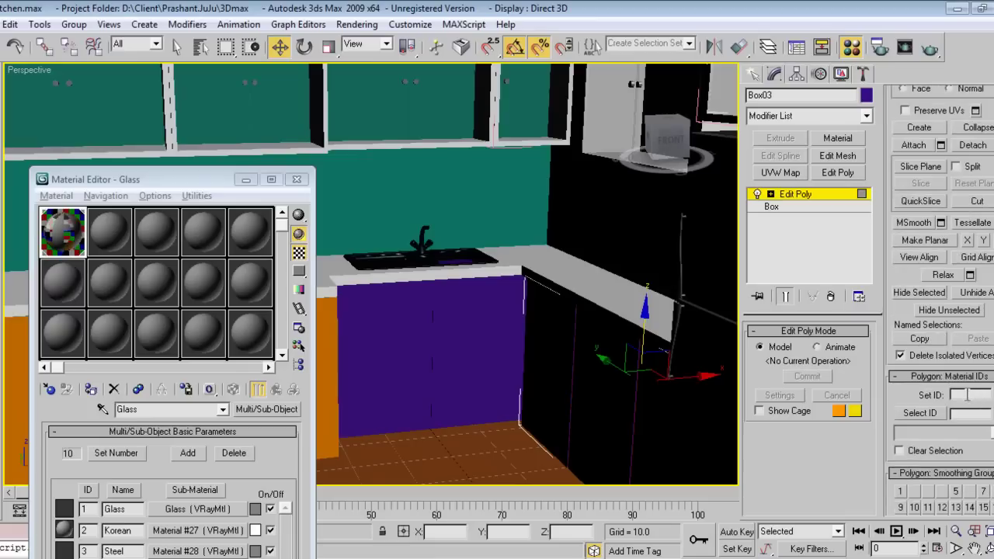
- Select Box03's door and side faces and set their material ID to 4
{"action": "left_click", "coordinate": [599, 373]}
{"action": "left_click", "coordinate": [543, 343], "text": "ctrl"}
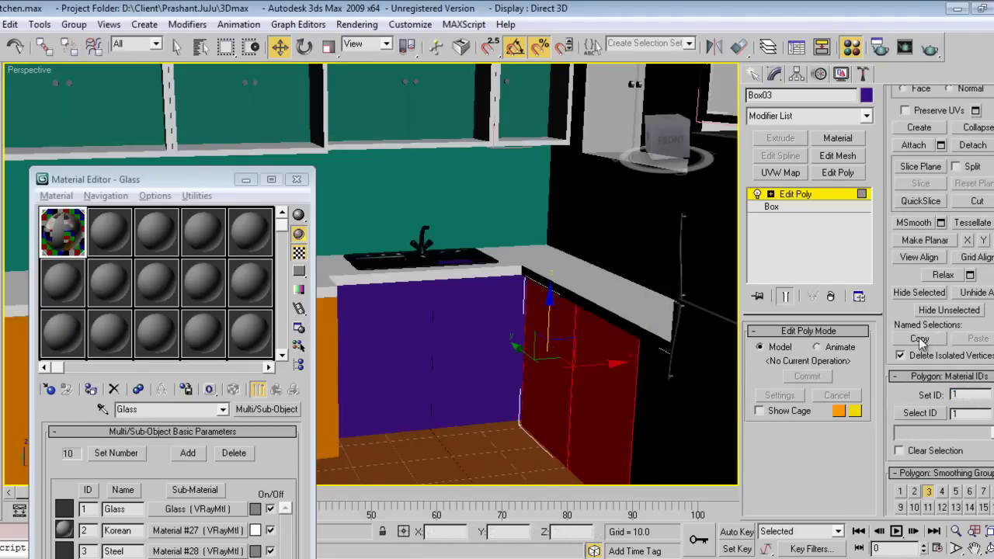
{"action": "left_click_drag", "start_coordinate": [216, 179], "coordinate": [257, 49]}
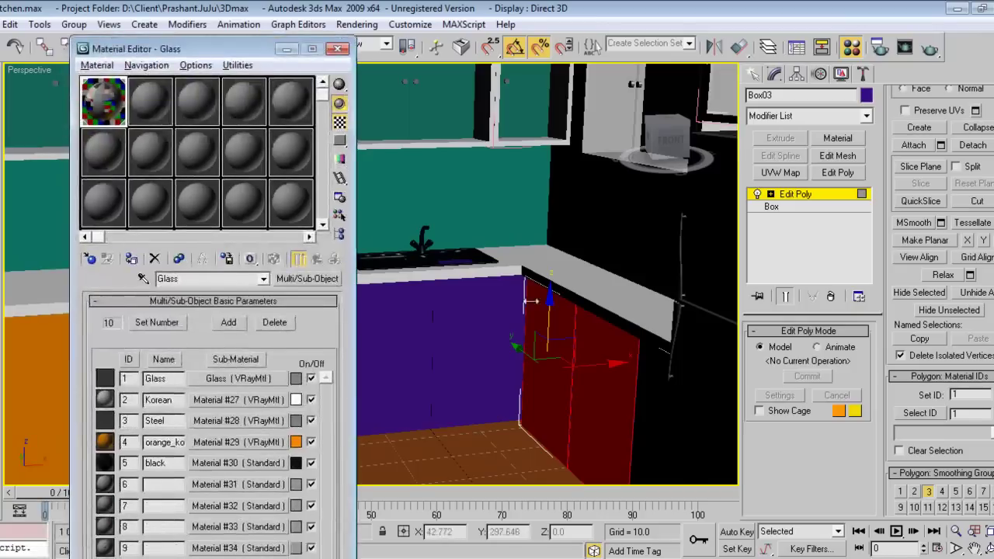
{"action": "left_click_drag", "start_coordinate": [957, 397], "coordinate": [961, 396]}
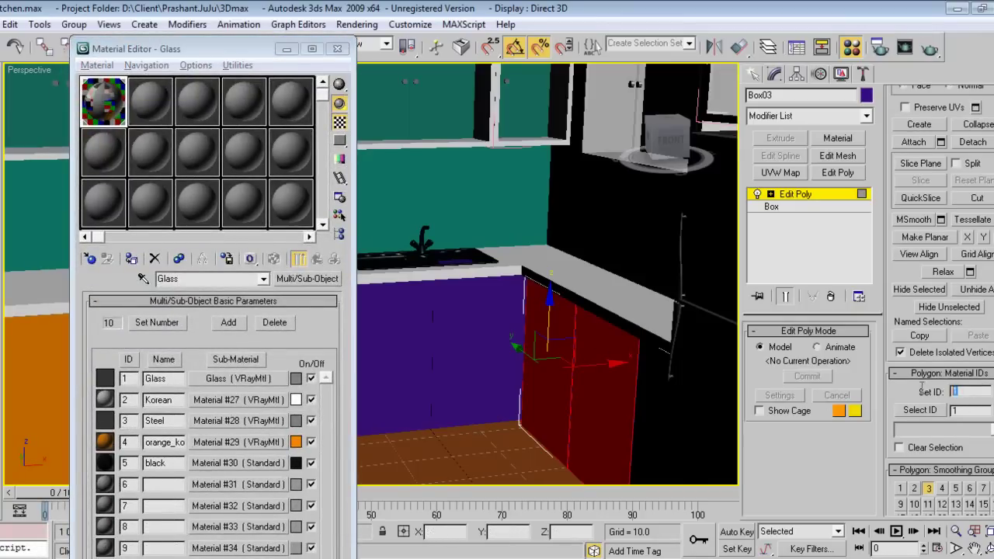
{"action": "type", "text": "4"}
- Reselect Box03 and apply the Glass multi-material to it
{"action": "left_click", "coordinate": [754, 74]}
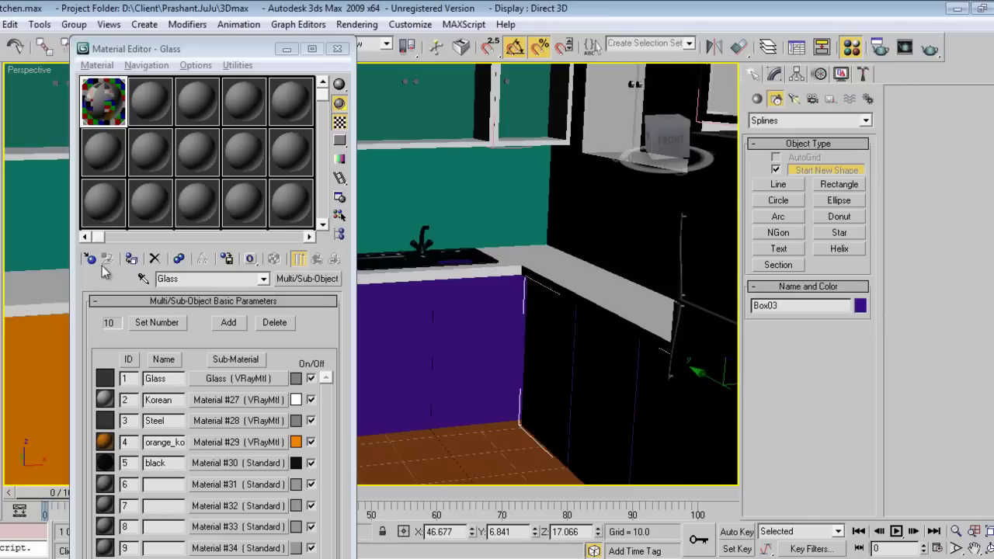
{"action": "left_click", "coordinate": [131, 259]}
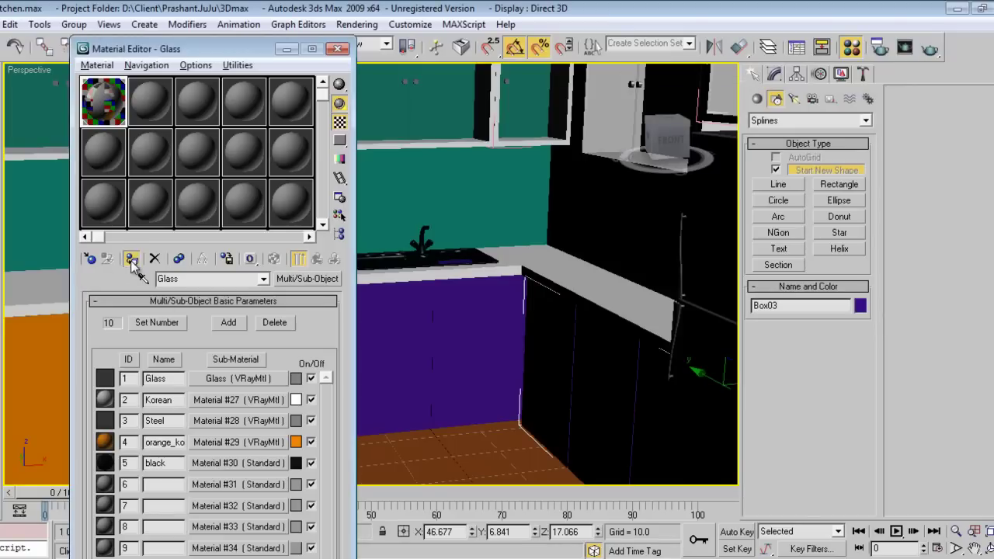
{"action": "left_click", "coordinate": [585, 392]}
{"action": "key", "text": "F3"}
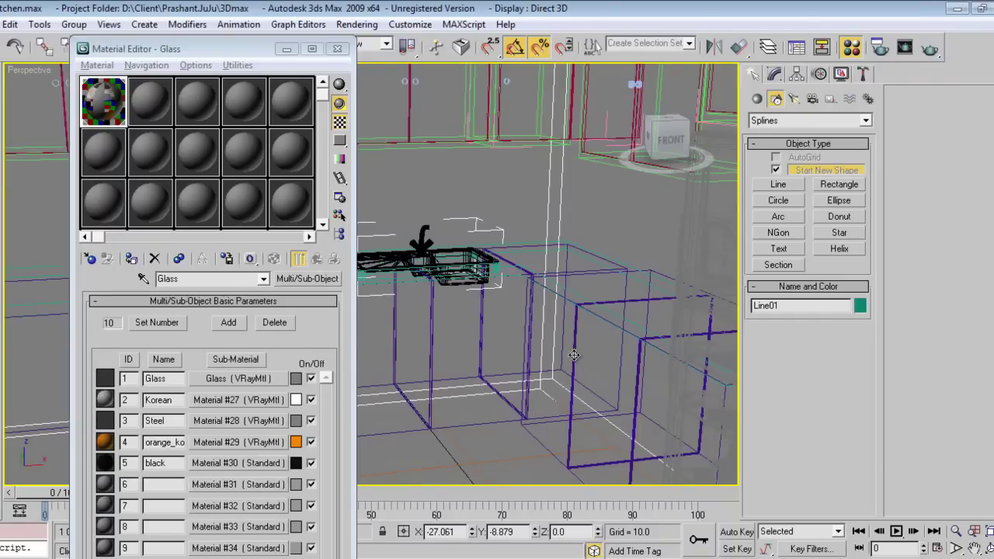
{"action": "left_click", "coordinate": [578, 356]}
{"action": "key", "text": "F3"}
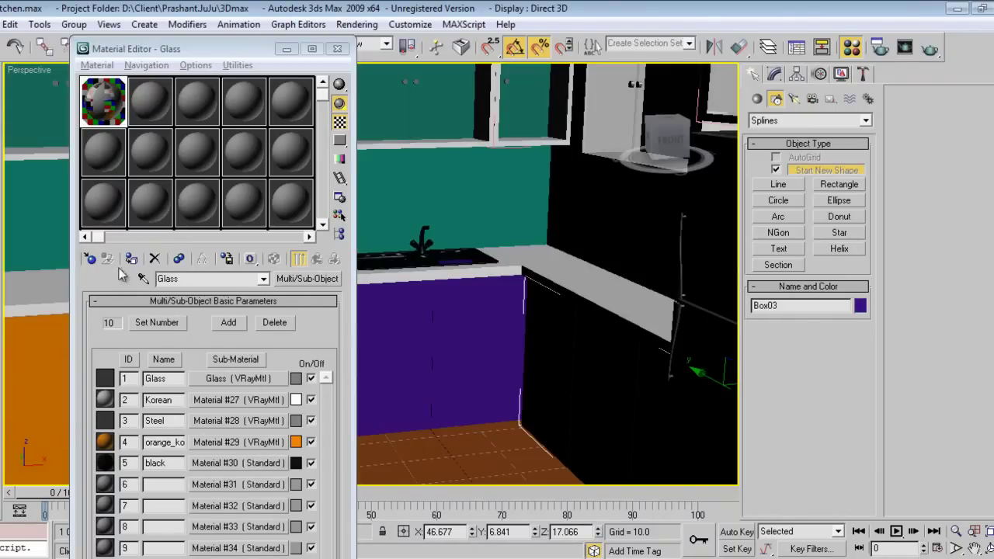
{"action": "left_click", "coordinate": [132, 259]}
- Apply the Glass multi-material to the front sink cabinet Box02
{"action": "left_click", "coordinate": [420, 356]}
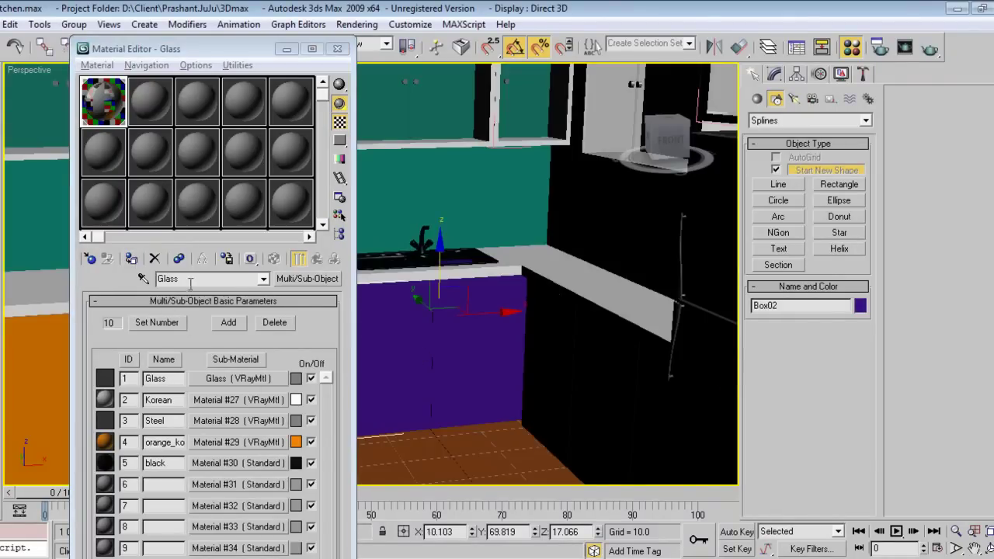
{"action": "left_click", "coordinate": [132, 259]}
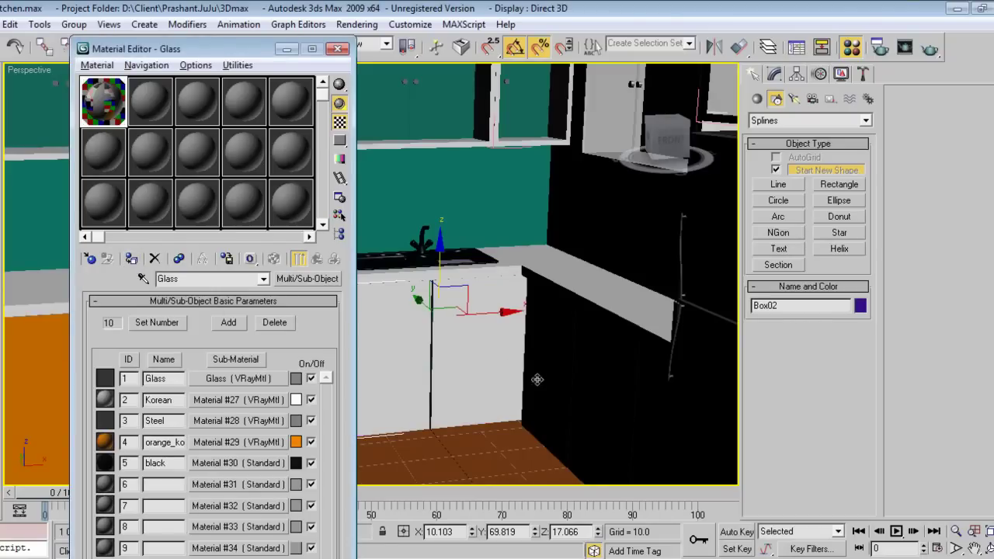
{"action": "mouse_move", "coordinate": [527, 386]}
{"action": "middle_mouse_down"}
{"action": "mouse_move", "coordinate": [587, 378]}
{"action": "mouse_move", "coordinate": [592, 362]}
{"action": "mouse_move", "coordinate": [464, 387]}
{"action": "middle_mouse_up"}
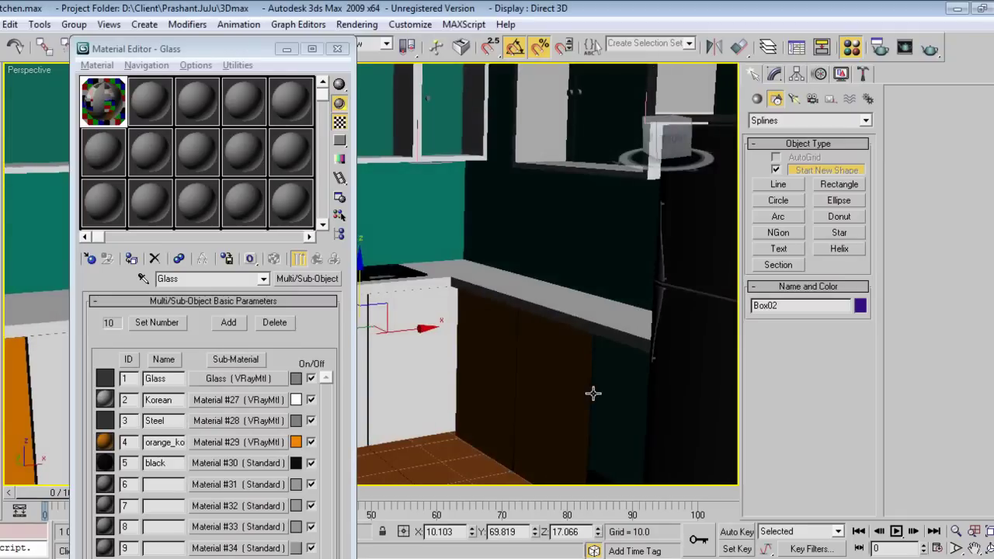
- Select corner cabinet Box03 and enter its polygon level
{"action": "left_click", "coordinate": [615, 399]}
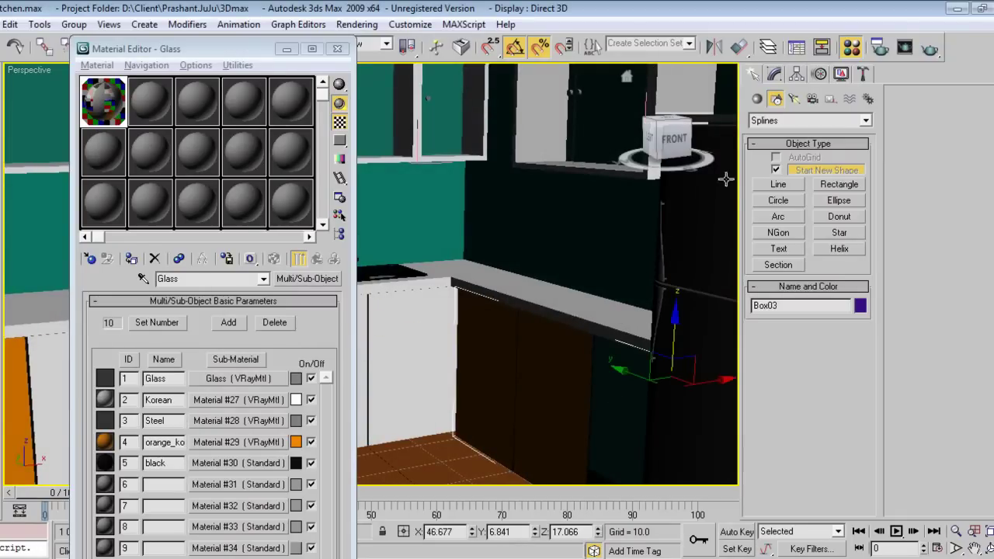
{"action": "left_click", "coordinate": [774, 75]}
{"action": "left_click", "coordinate": [965, 111]}
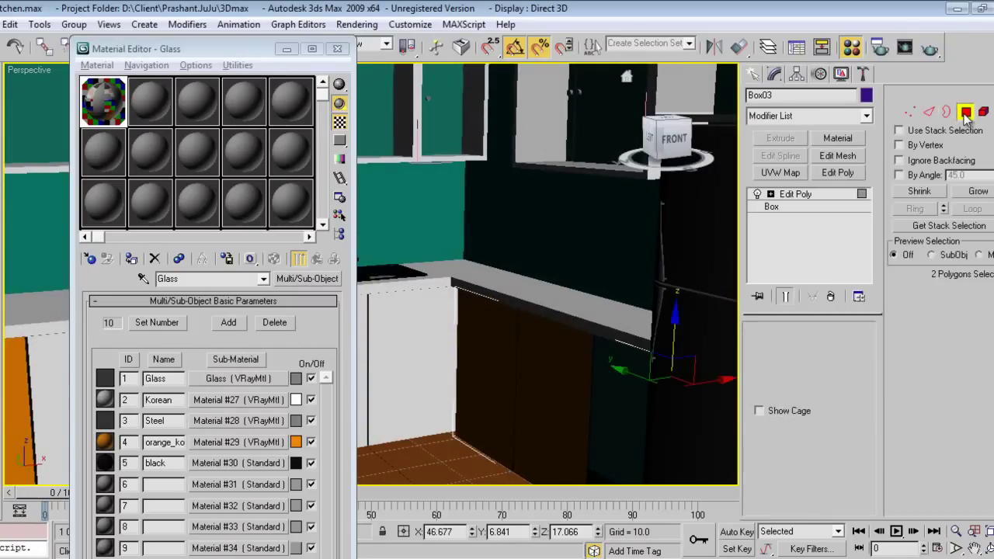
{"action": "left_click", "coordinate": [753, 74]}
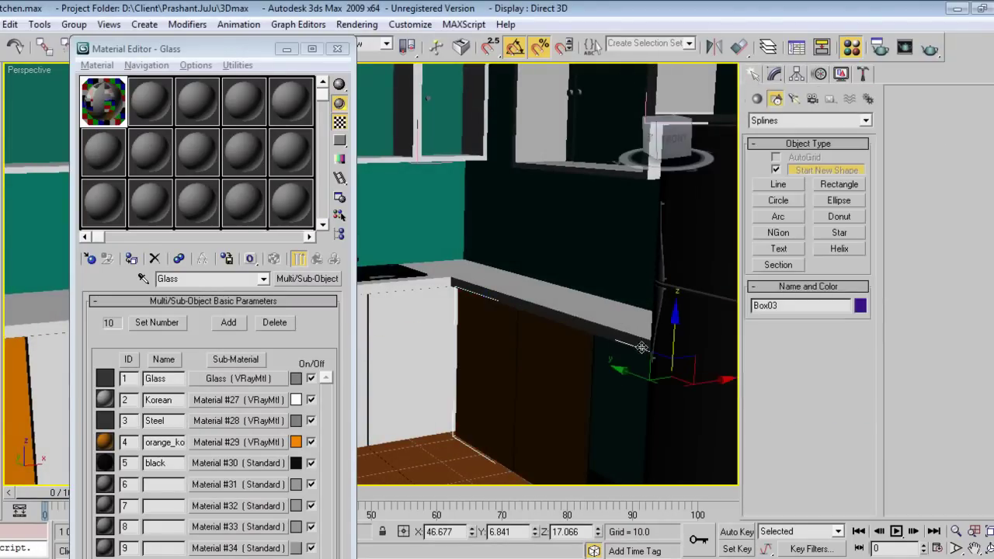
{"action": "key", "text": "F3"}
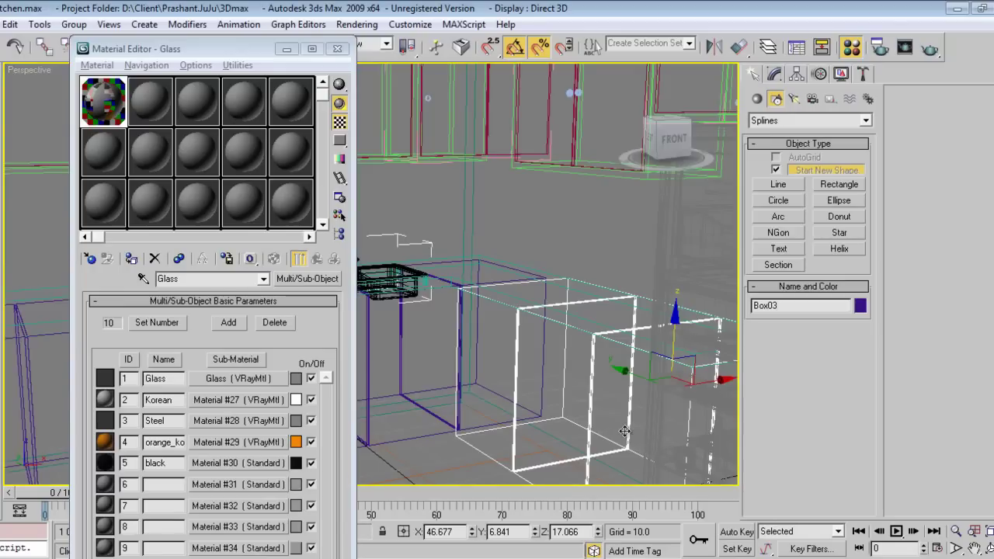
{"action": "key", "text": "F3"}
{"action": "key", "text": "F3"}
{"action": "key", "text": "F3"}
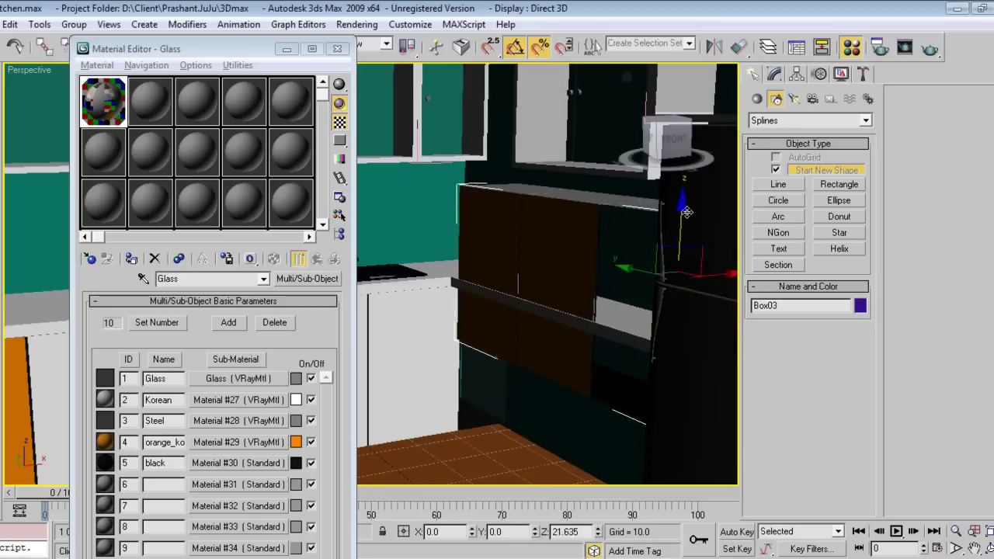
- Give Box03's right end panel face material ID 2
{"action": "left_click", "coordinate": [775, 74]}
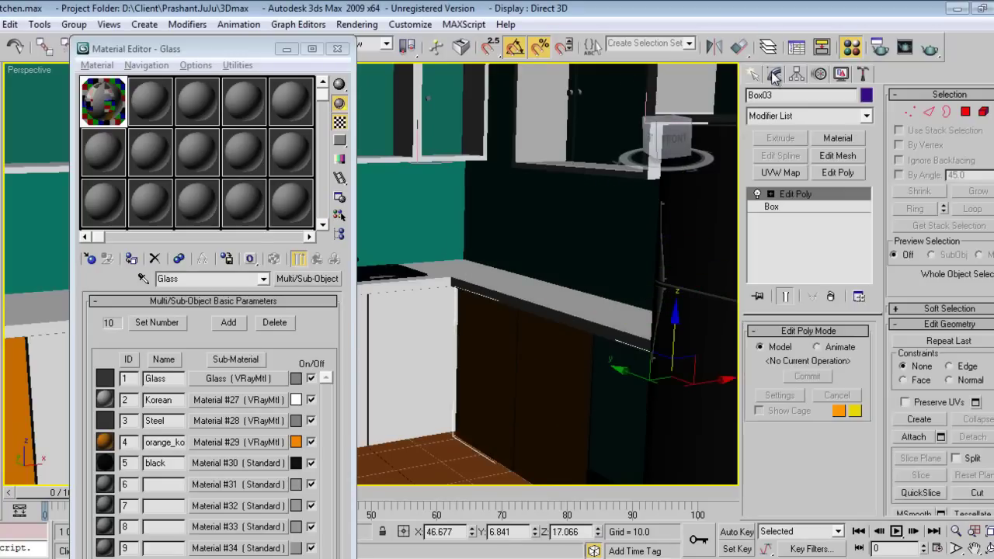
{"action": "left_click", "coordinate": [965, 113]}
{"action": "left_click", "coordinate": [521, 373]}
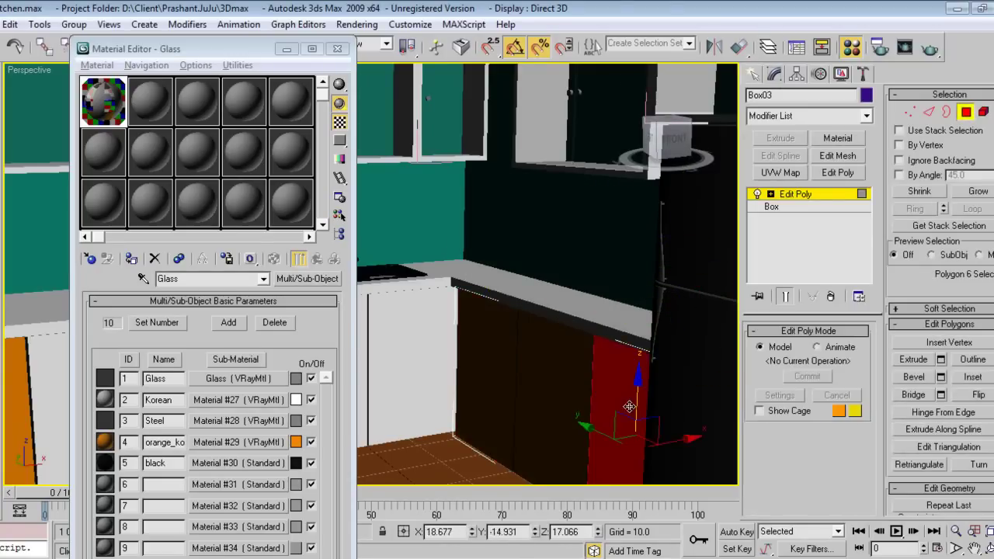
{"action": "left_click", "coordinate": [637, 363]}
{"action": "scroll", "coordinate": [909, 288], "scroll_direction": "down", "scroll_amount": 5}
{"action": "scroll", "coordinate": [939, 327], "scroll_direction": "down", "scroll_amount": 5}
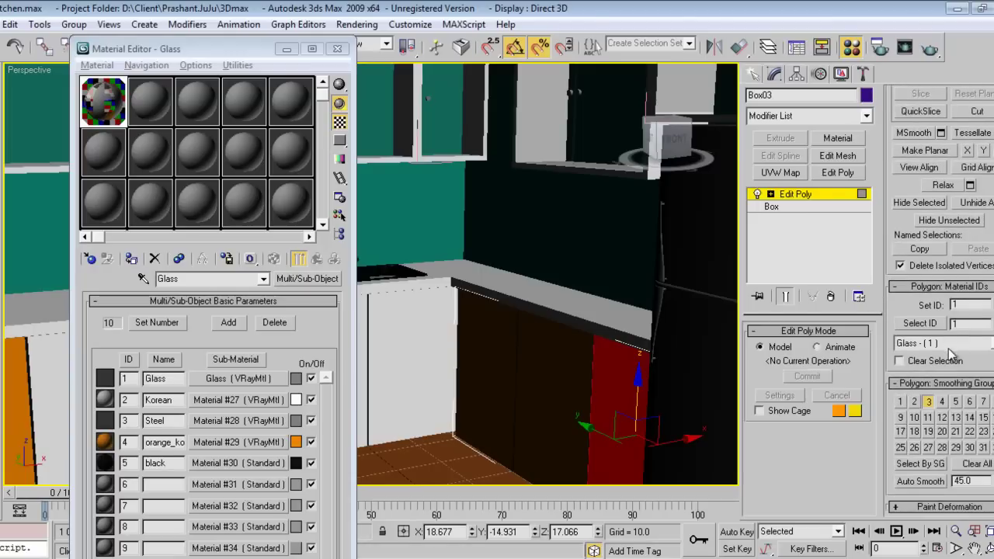
{"action": "type", "text": "2"}
{"action": "key", "text": "Return"}
{"action": "left_click", "coordinate": [753, 74]}
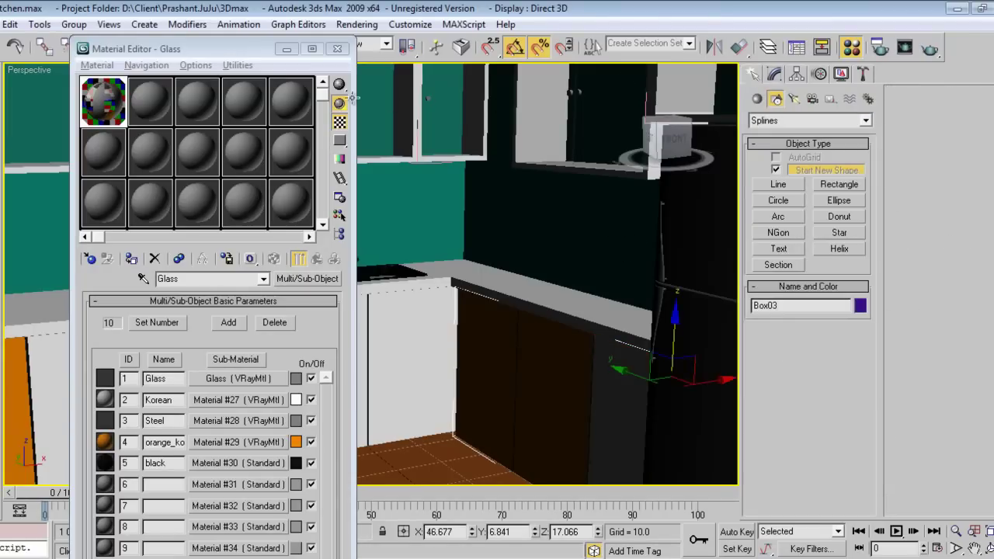
- Select the fridge door group and make sub-material 6 a VRayMtl
{"action": "mouse_move", "coordinate": [538, 358]}
{"action": "middle_mouse_down"}
{"action": "mouse_move", "coordinate": [325, 315]}
{"action": "mouse_move", "coordinate": [341, 330]}
{"action": "middle_mouse_up"}
{"action": "left_click", "coordinate": [565, 233]}
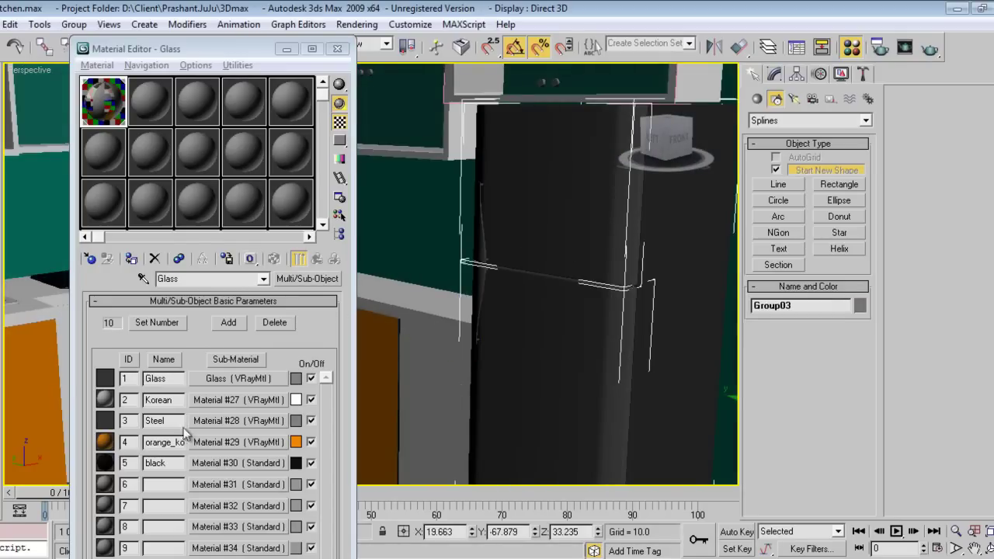
{"action": "left_click", "coordinate": [232, 485]}
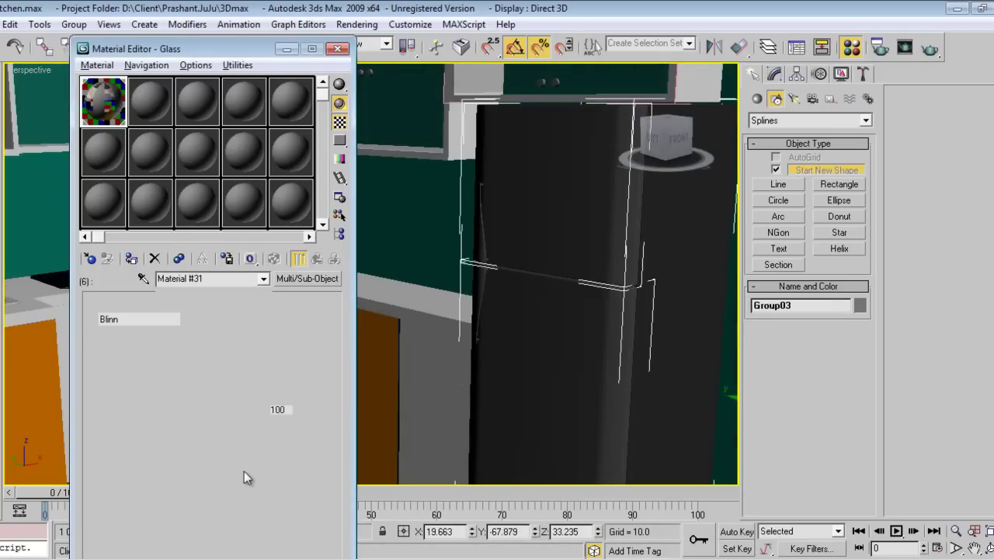
{"action": "left_click", "coordinate": [304, 279]}
{"action": "left_click", "coordinate": [570, 359]}
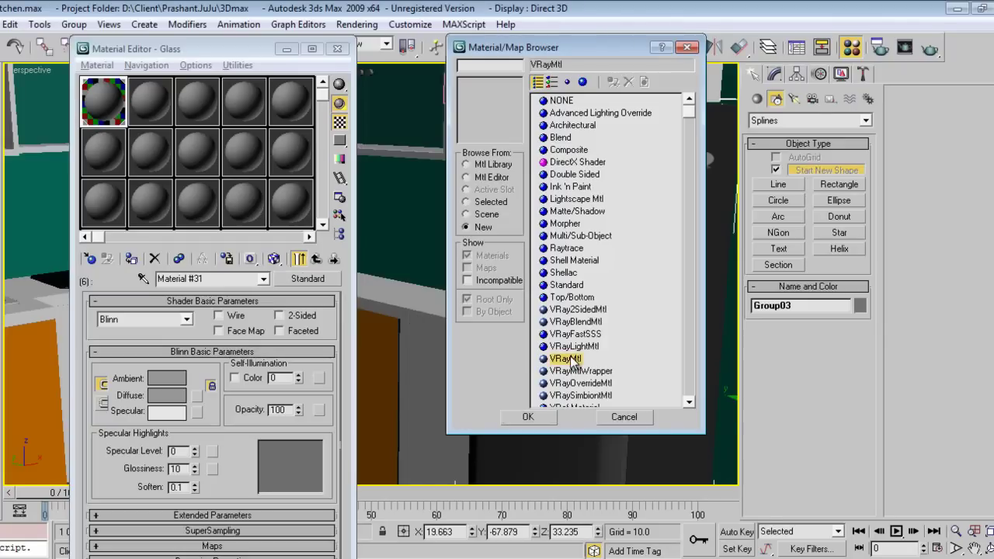
{"action": "double_click", "coordinate": [570, 359]}
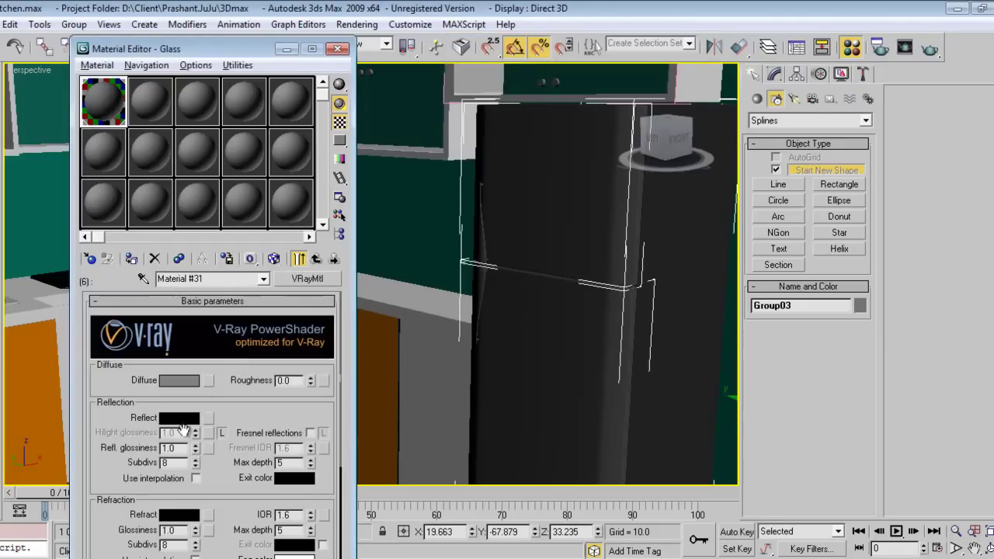
- Give sub-material 6 a lighter grey diffuse and a dark grey reflection
{"action": "left_click", "coordinate": [178, 379]}
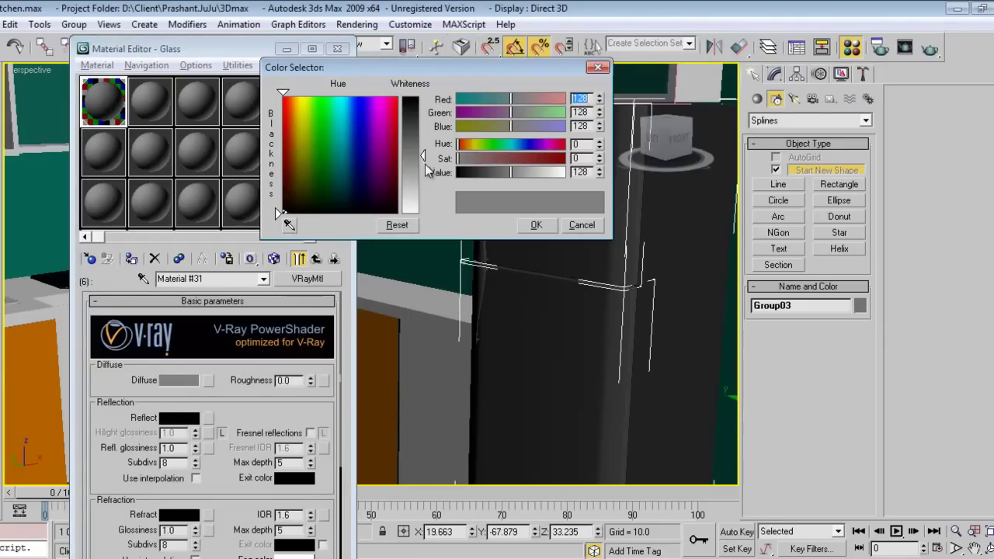
{"action": "left_click_drag", "start_coordinate": [425, 164], "coordinate": [421, 173]}
{"action": "left_click", "coordinate": [537, 225]}
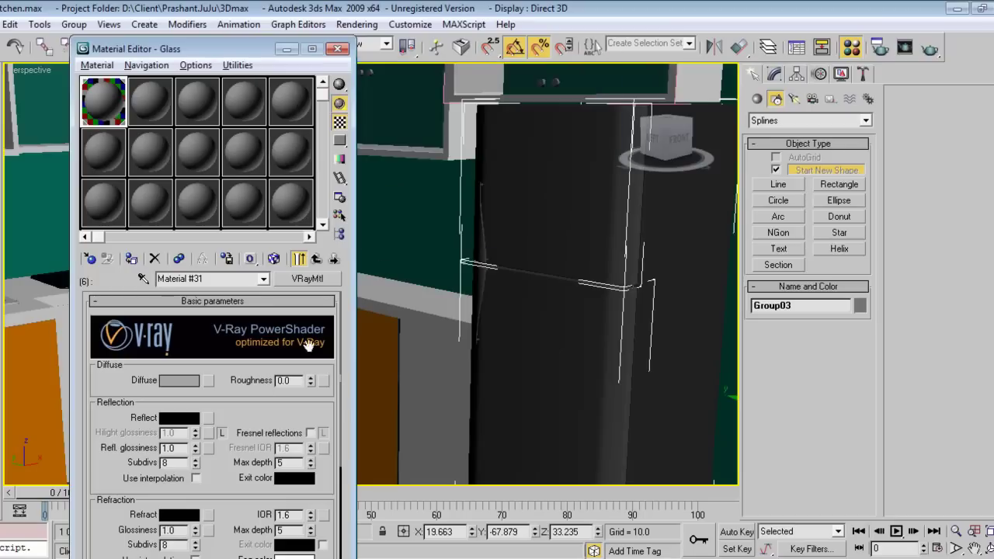
{"action": "left_click", "coordinate": [179, 418]}
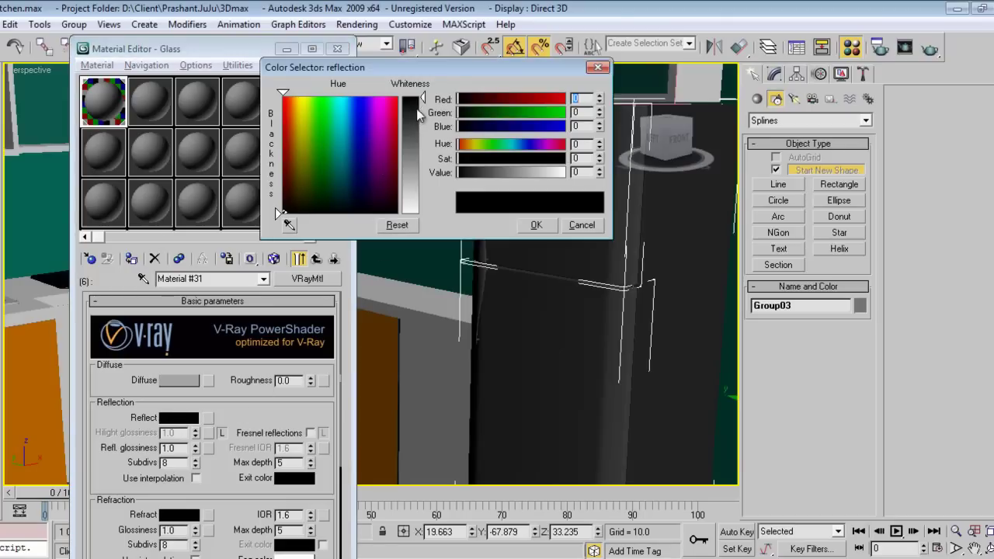
{"action": "left_click_drag", "start_coordinate": [420, 115], "coordinate": [421, 126]}
{"action": "left_click", "coordinate": [536, 225]}
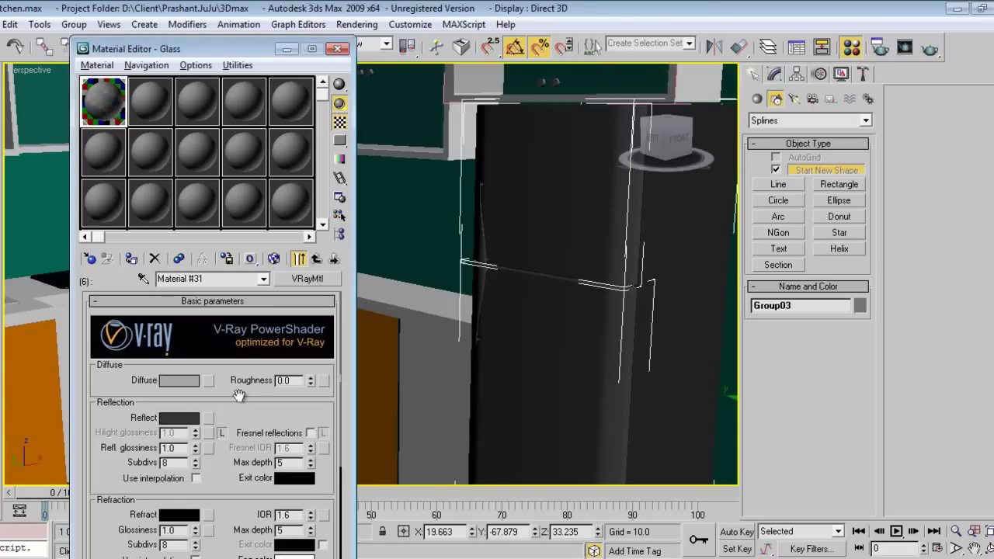
{"action": "left_click", "coordinate": [315, 260]}
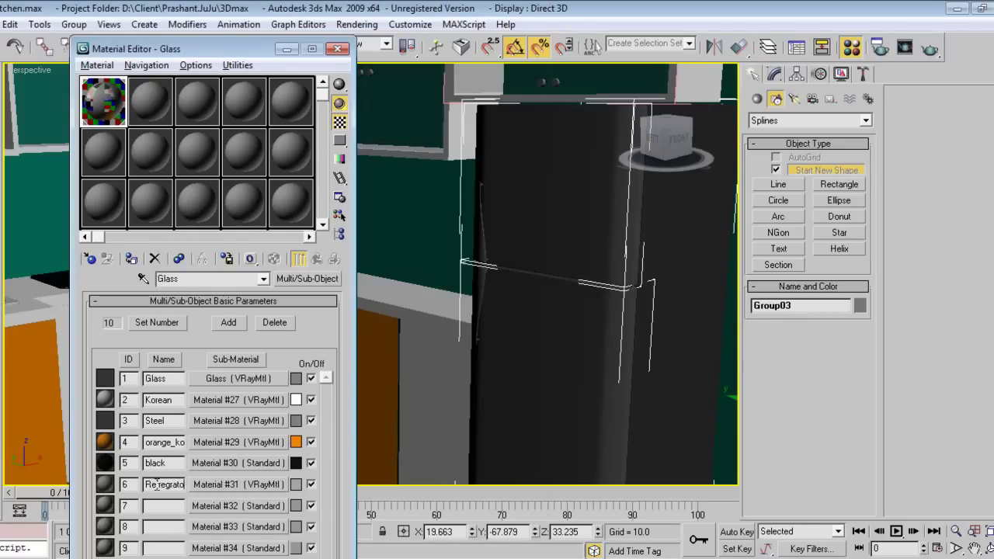
- Name sub-material 6 'Refregrato' and show Group03's modifier settings
{"action": "double_click", "coordinate": [156, 484]}
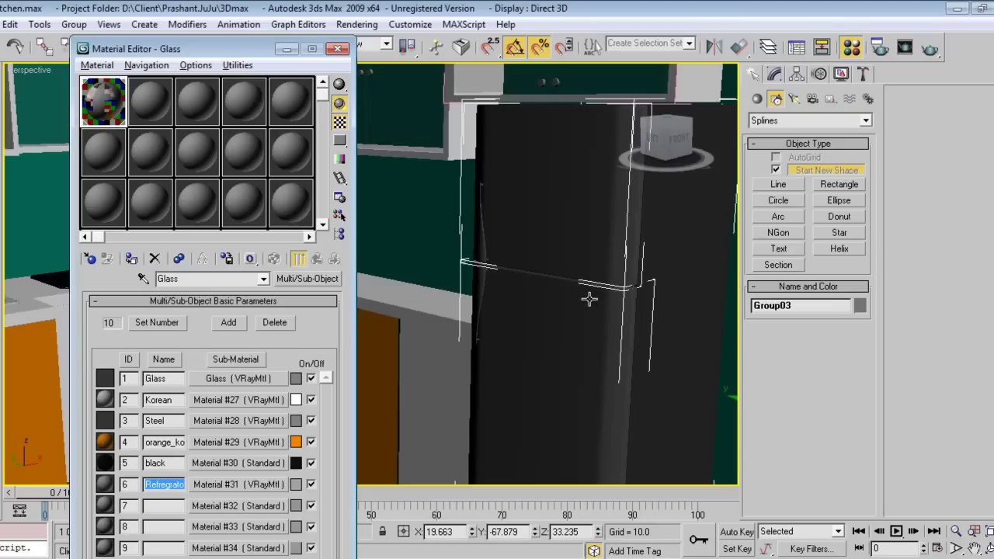
{"action": "mouse_move", "coordinate": [490, 367]}
{"action": "middle_mouse_down", "text": "alt"}
{"action": "mouse_move", "coordinate": [505, 373]}
{"action": "mouse_move", "coordinate": [548, 333]}
{"action": "middle_mouse_up", "text": "alt"}
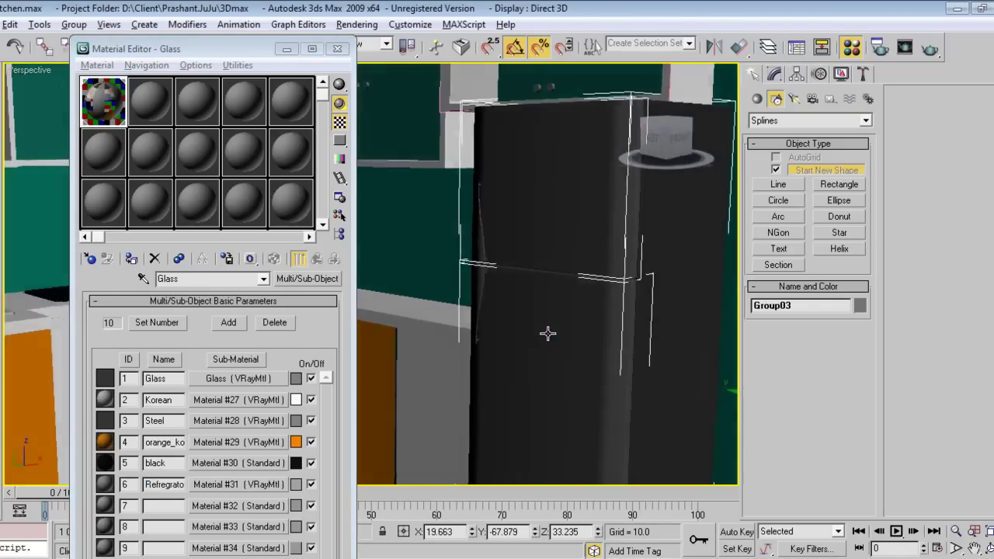
{"action": "left_click", "coordinate": [773, 74]}
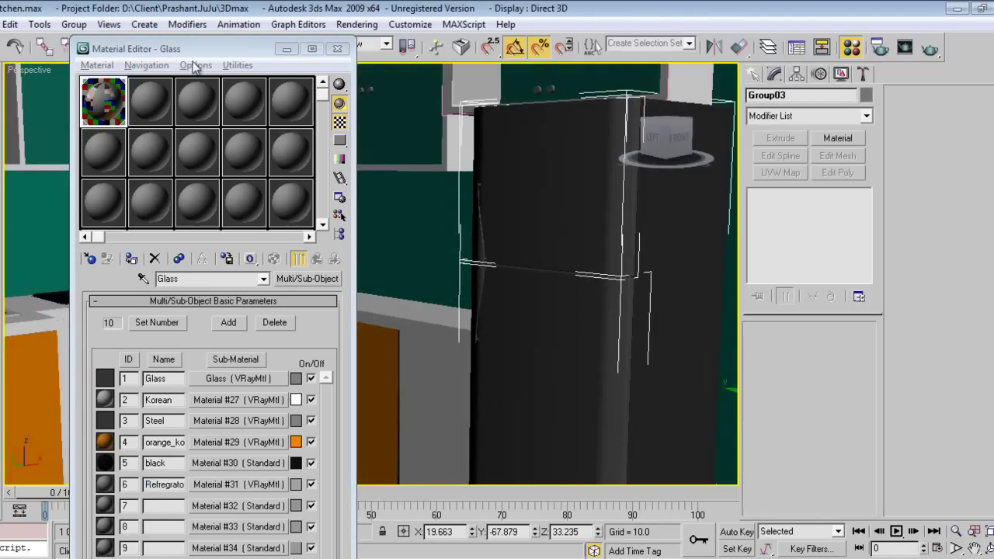
- Ungroup the fridge door group and select upper door piece fridge_003_06, undoing a test move
{"action": "left_click", "coordinate": [73, 24]}
{"action": "left_click", "coordinate": [100, 59]}
{"action": "left_click", "coordinate": [510, 210]}
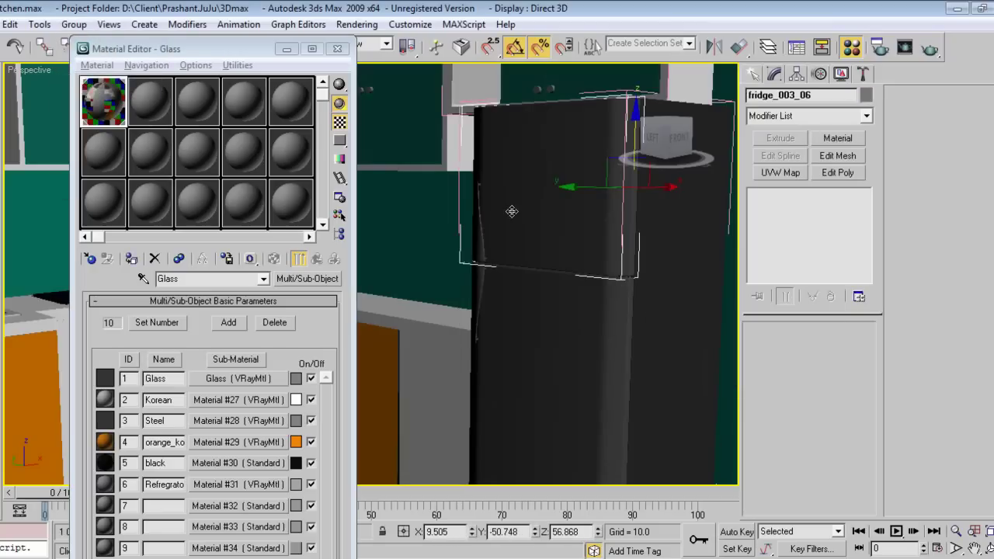
{"action": "left_click_drag", "start_coordinate": [634, 126], "coordinate": [543, 402]}
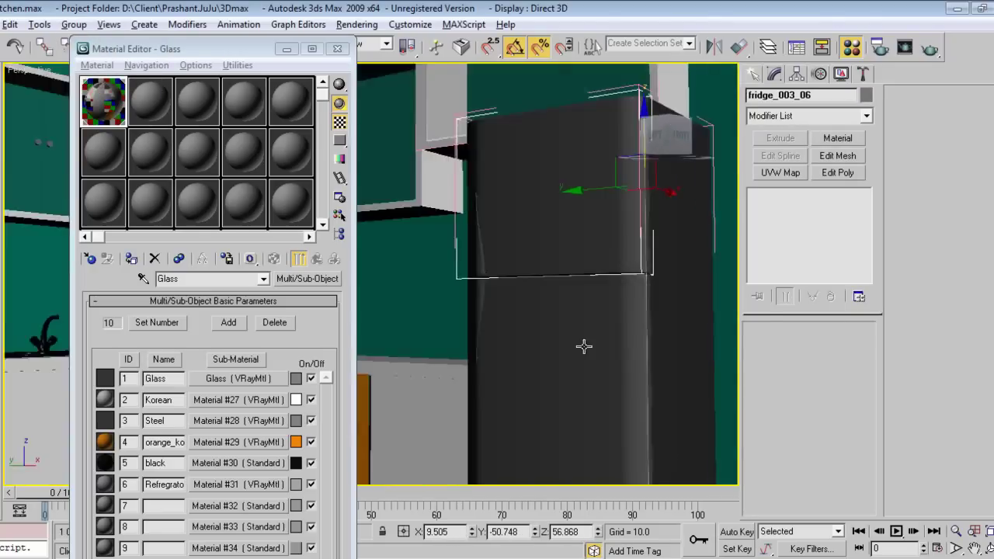
{"action": "middle_click_drag", "start_coordinate": [592, 328], "coordinate": [572, 373], "text": "alt"}
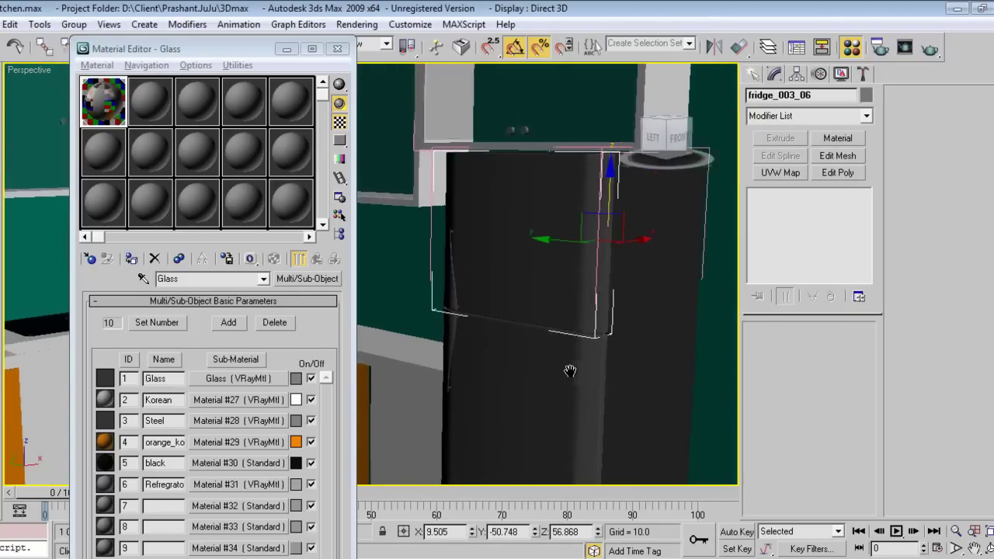
{"action": "left_click_drag", "start_coordinate": [604, 201], "coordinate": [604, 89]}
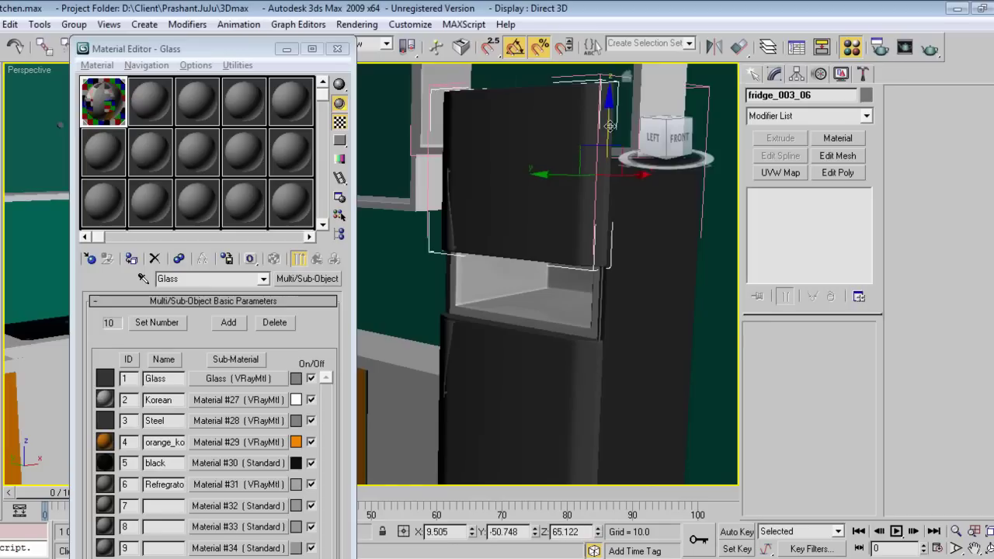
{"action": "key", "text": "ctrl+z"}
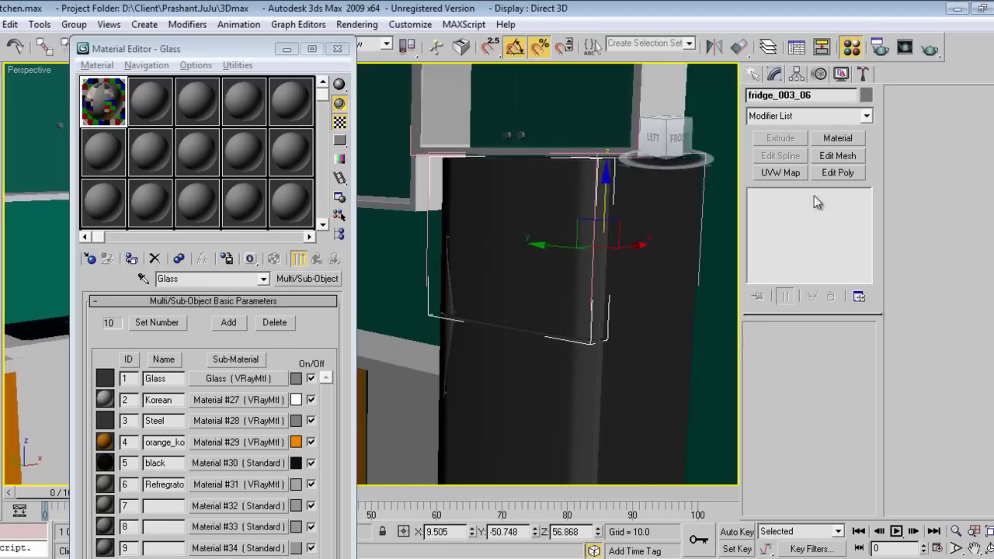
- Ungroup the remaining pieces and give the upper door a Material modifier with ID 6
{"action": "left_click", "coordinate": [73, 24]}
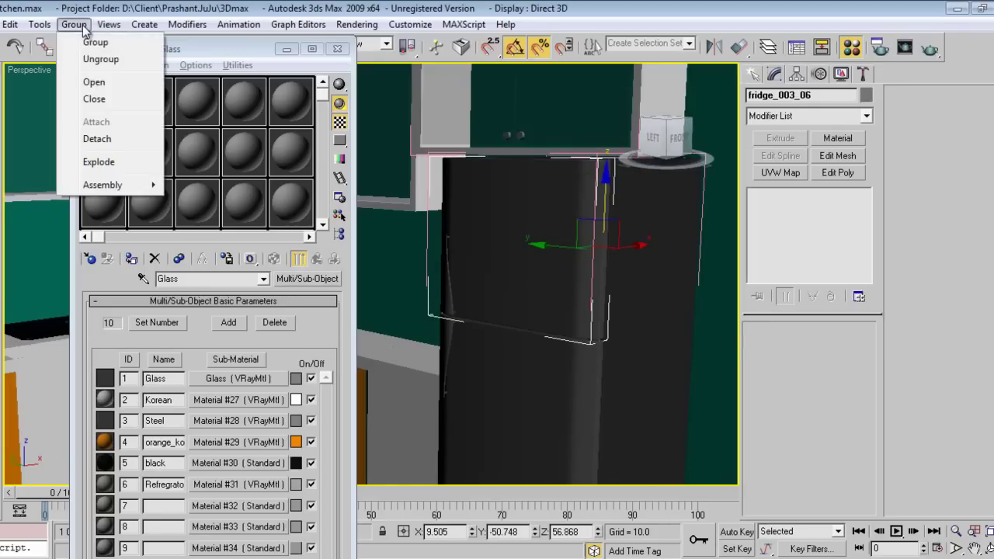
{"action": "left_click", "coordinate": [93, 81]}
{"action": "left_click", "coordinate": [543, 264]}
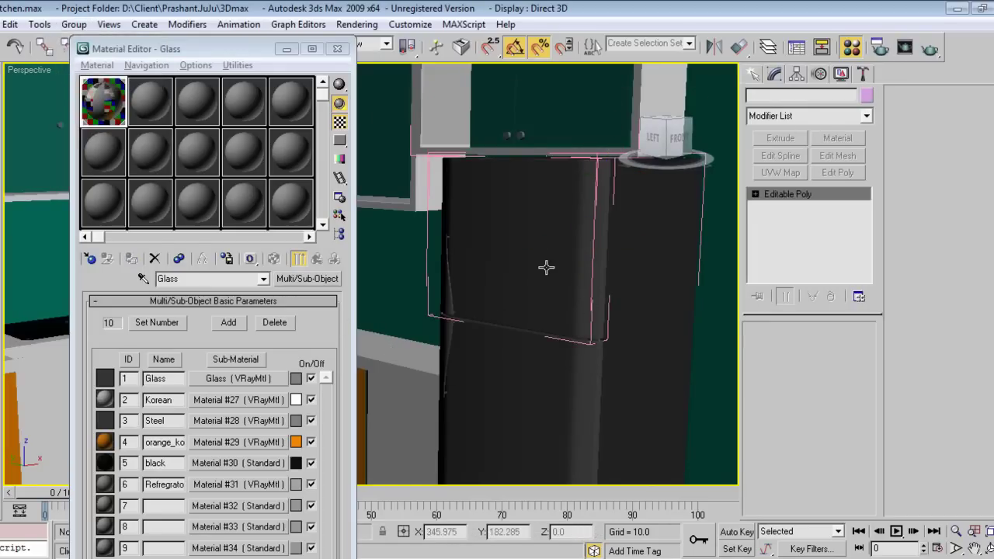
{"action": "left_click_drag", "start_coordinate": [517, 195], "coordinate": [559, 208]}
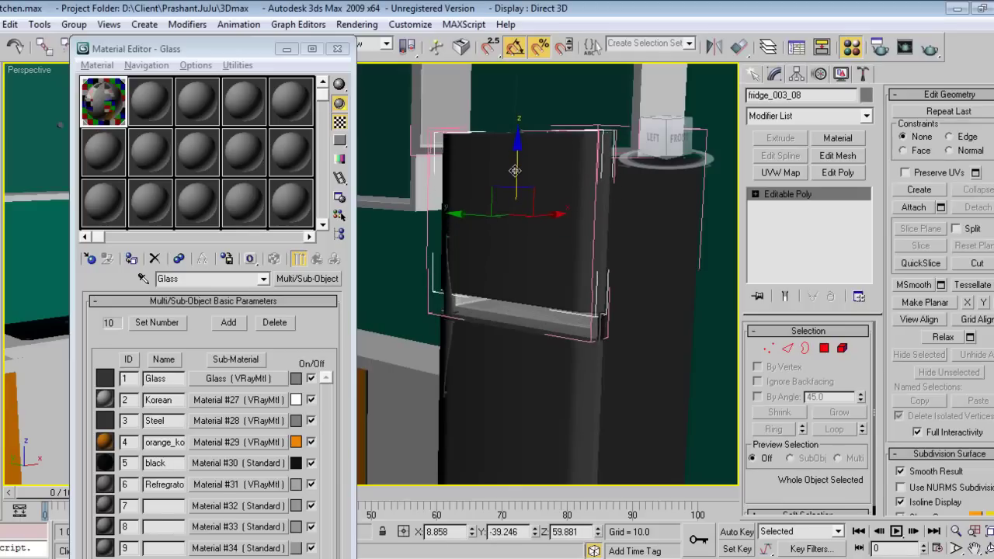
{"action": "left_click_drag", "start_coordinate": [899, 386], "coordinate": [897, 364]}
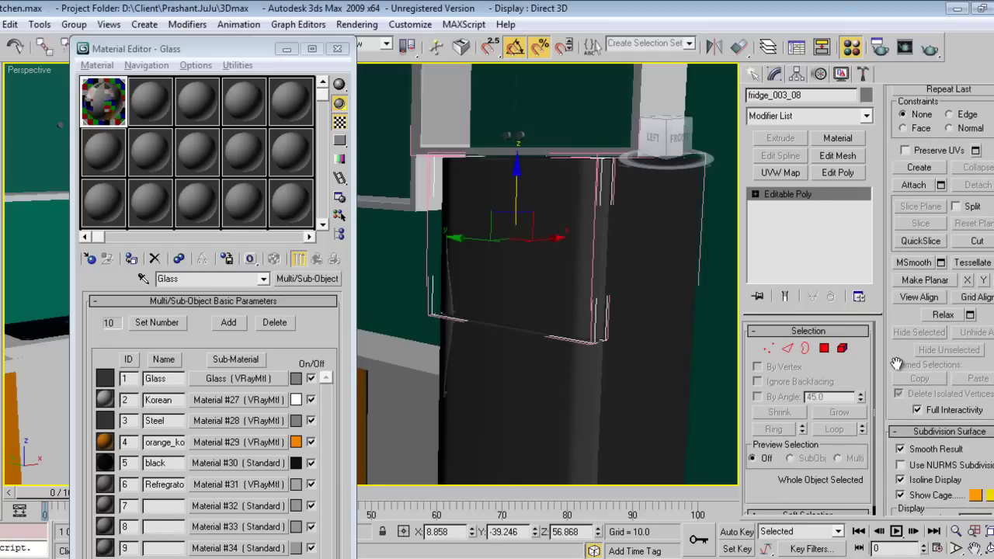
{"action": "left_click", "coordinate": [840, 139]}
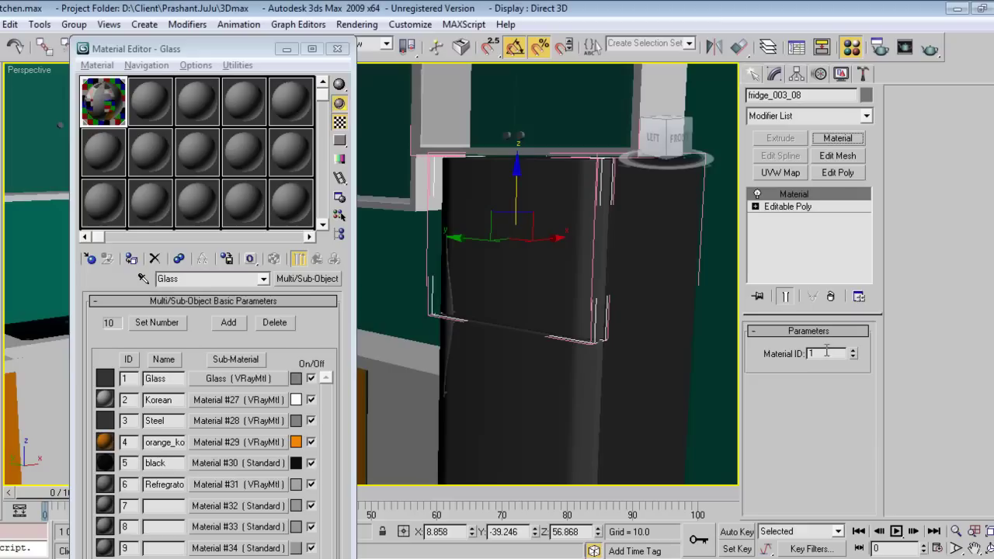
{"action": "left_click_drag", "start_coordinate": [827, 351], "coordinate": [782, 351]}
{"action": "type", "text": "6"}
{"action": "left_click", "coordinate": [132, 261]}
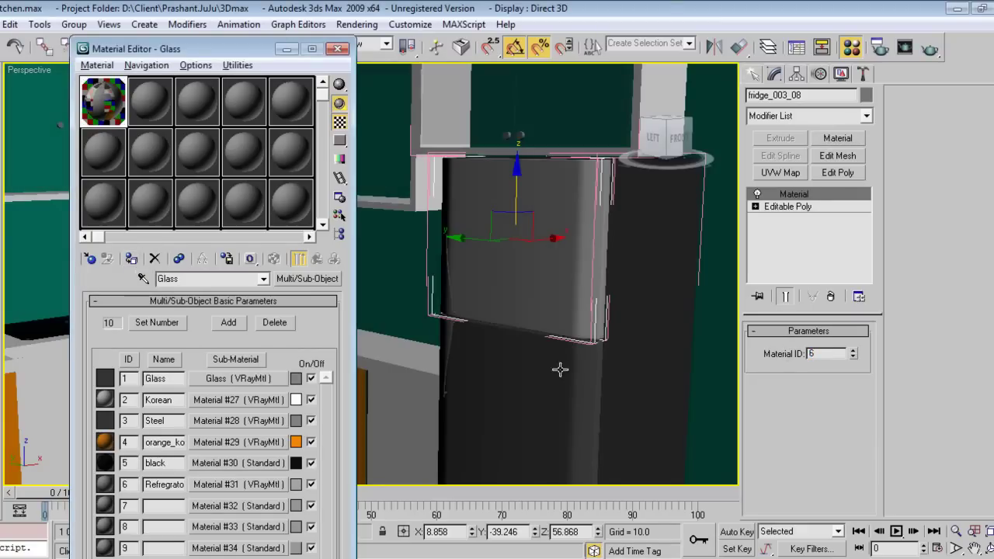
- Give the handle piece fridge_003_07 a Material modifier with ID 2
{"action": "left_click", "coordinate": [447, 302]}
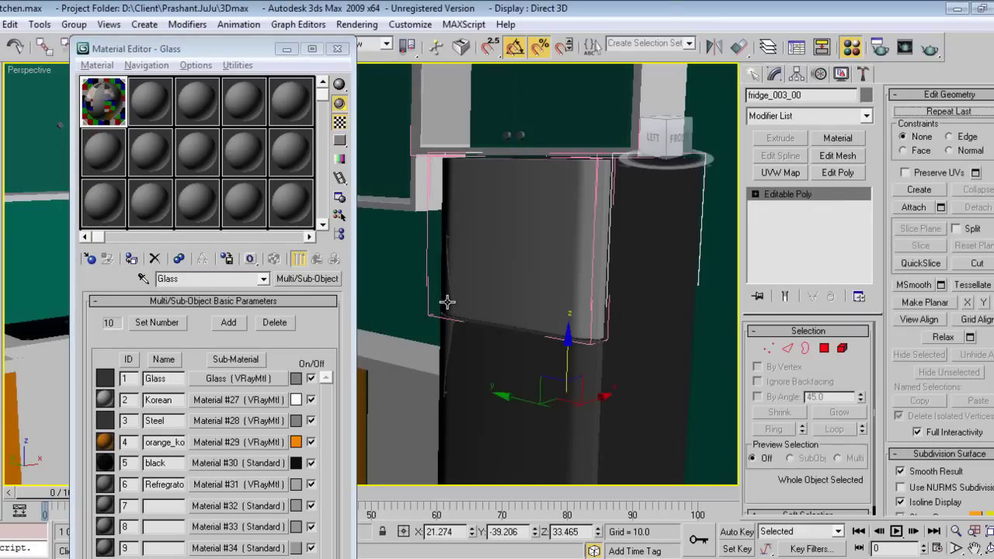
{"action": "left_click", "coordinate": [447, 302]}
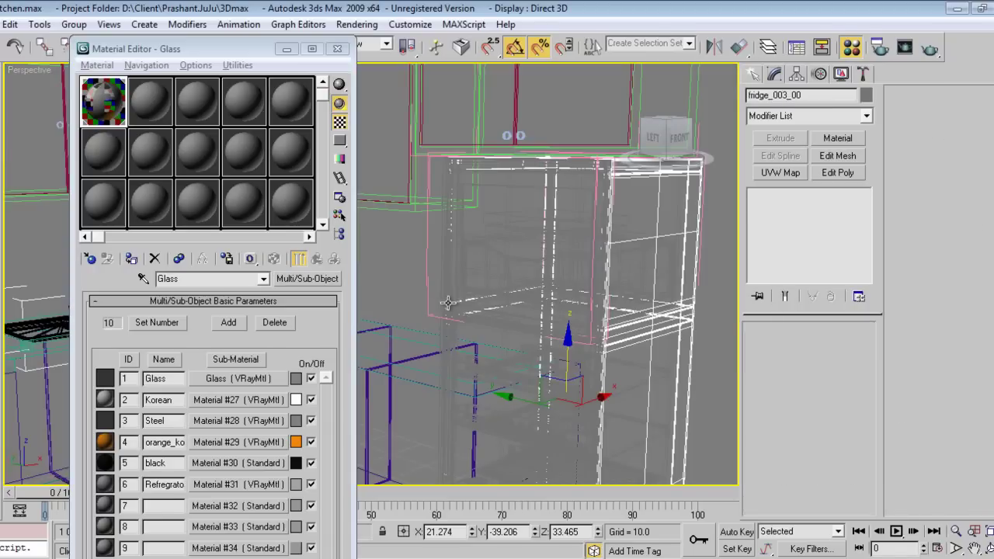
{"action": "left_click", "coordinate": [448, 302]}
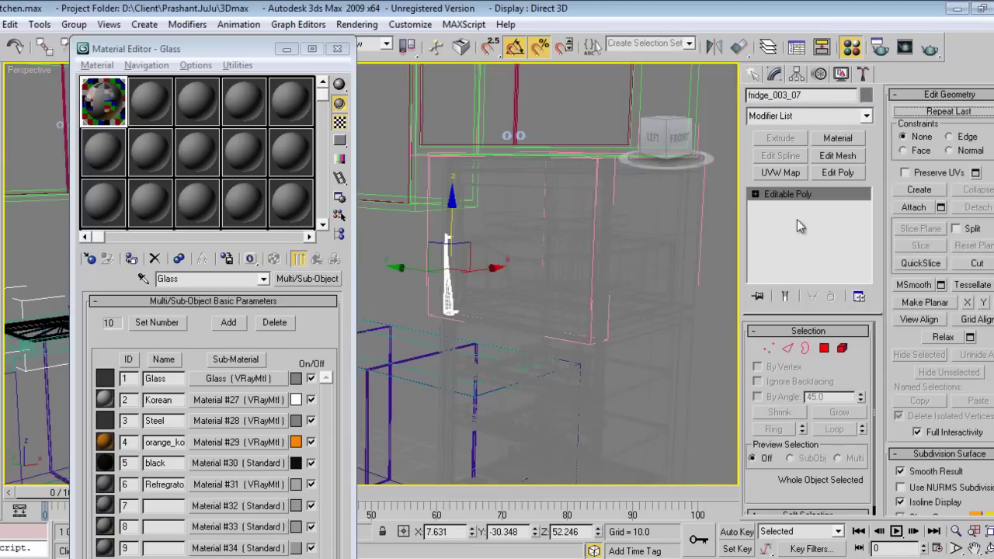
{"action": "left_click", "coordinate": [838, 138]}
{"action": "left_click", "coordinate": [852, 351]}
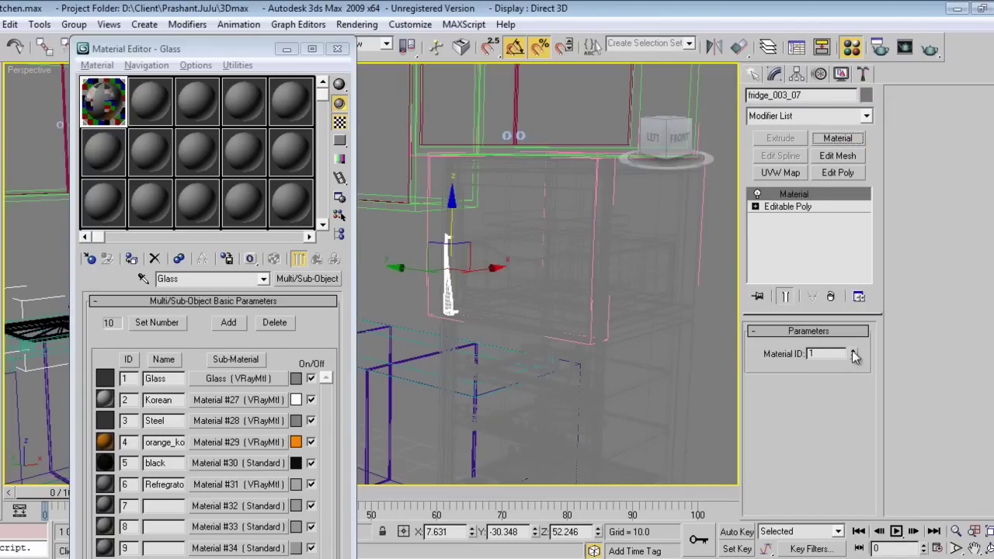
{"action": "left_click", "coordinate": [133, 259]}
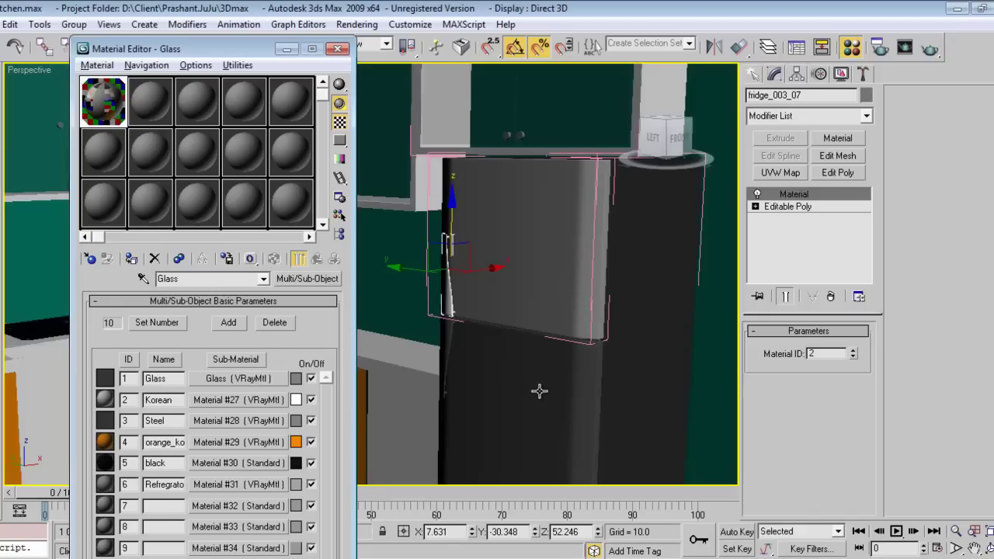
{"action": "left_click", "coordinate": [537, 384]}
- Give the lower door fridge_003_12 a Material modifier with ID 6
{"action": "left_click", "coordinate": [73, 24]}
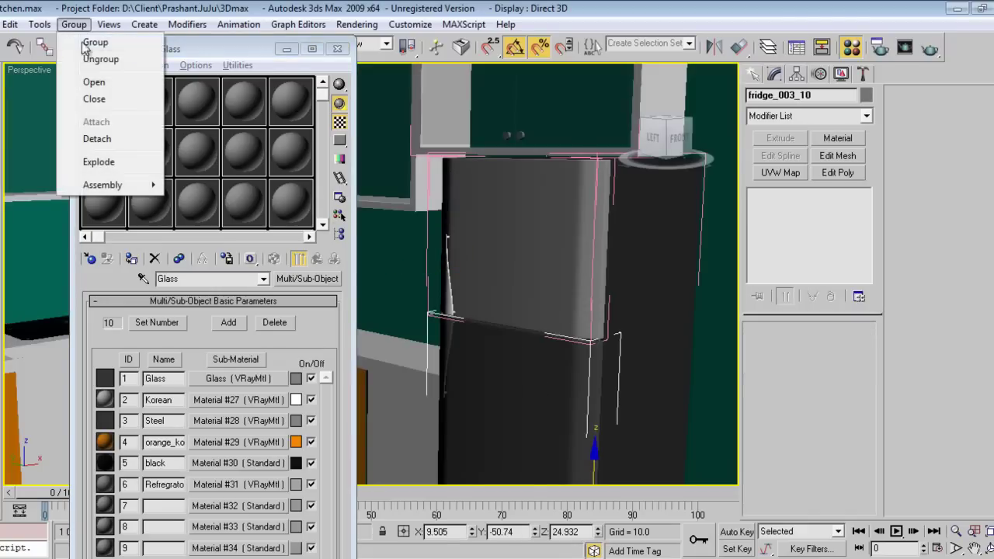
{"action": "left_click", "coordinate": [87, 81]}
{"action": "left_click", "coordinate": [466, 349]}
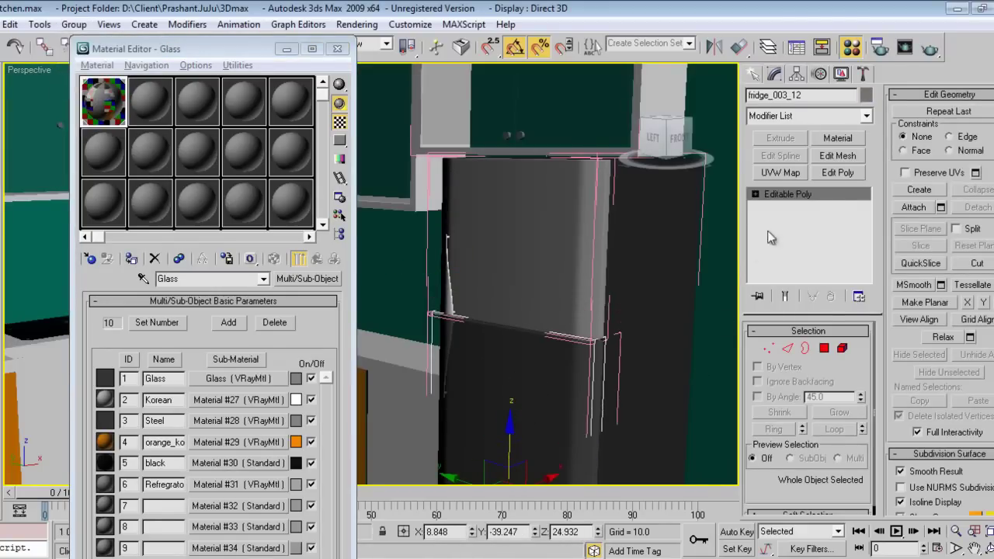
{"action": "left_click", "coordinate": [838, 138]}
{"action": "double_click", "coordinate": [831, 353]}
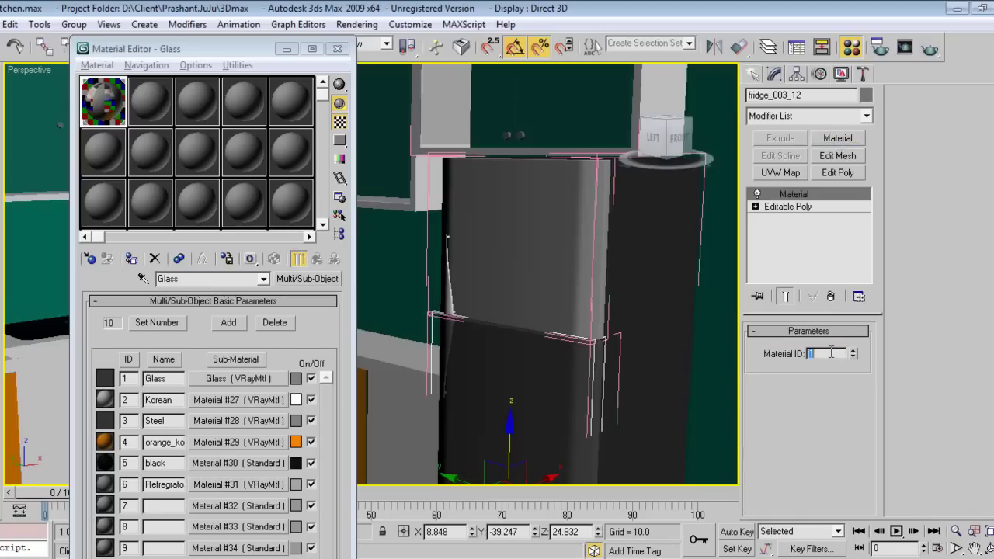
{"action": "type", "text": "6"}
{"action": "key", "text": "Return"}
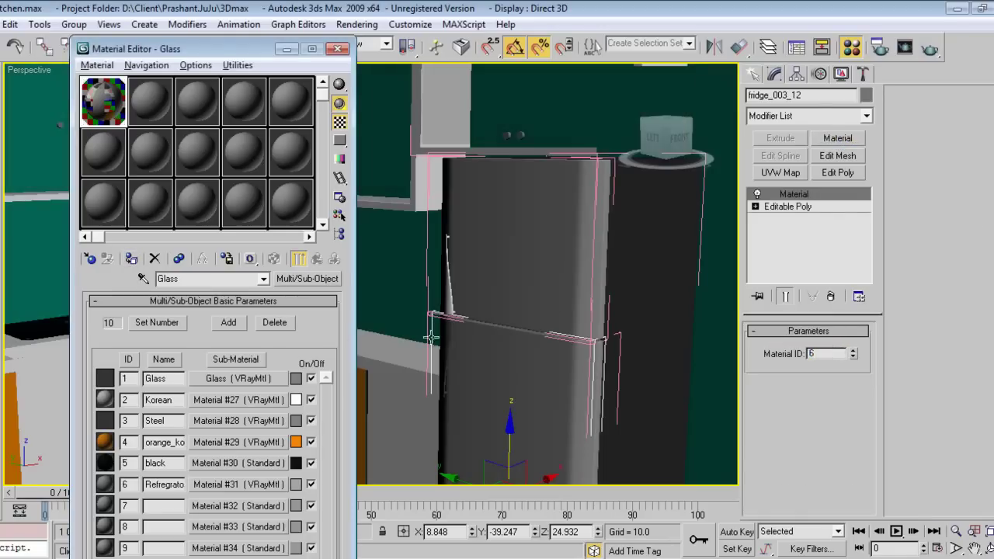
- Select the thin handle piece fridge_003_14 and add a Material modifier for ID 2
{"action": "left_click", "coordinate": [450, 333]}
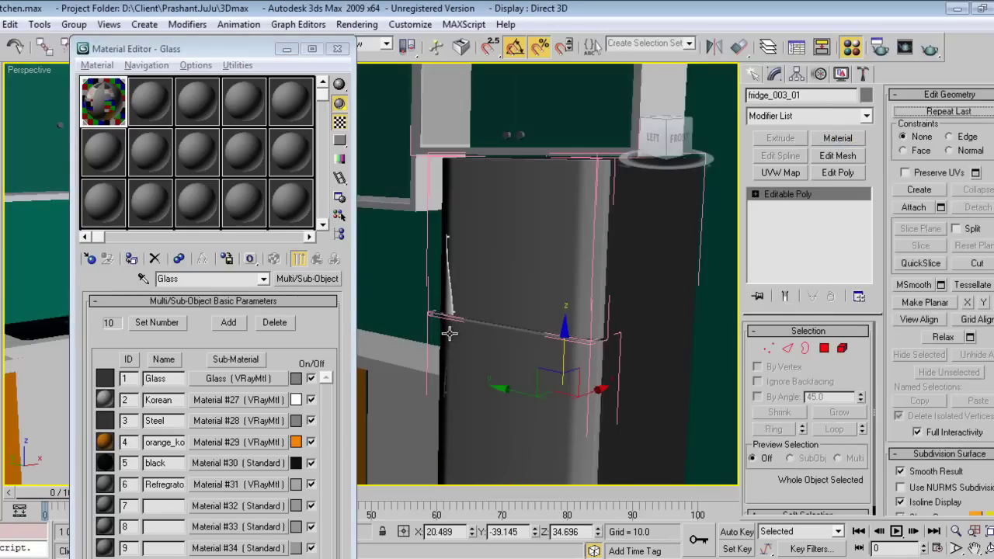
{"action": "left_click", "coordinate": [448, 354]}
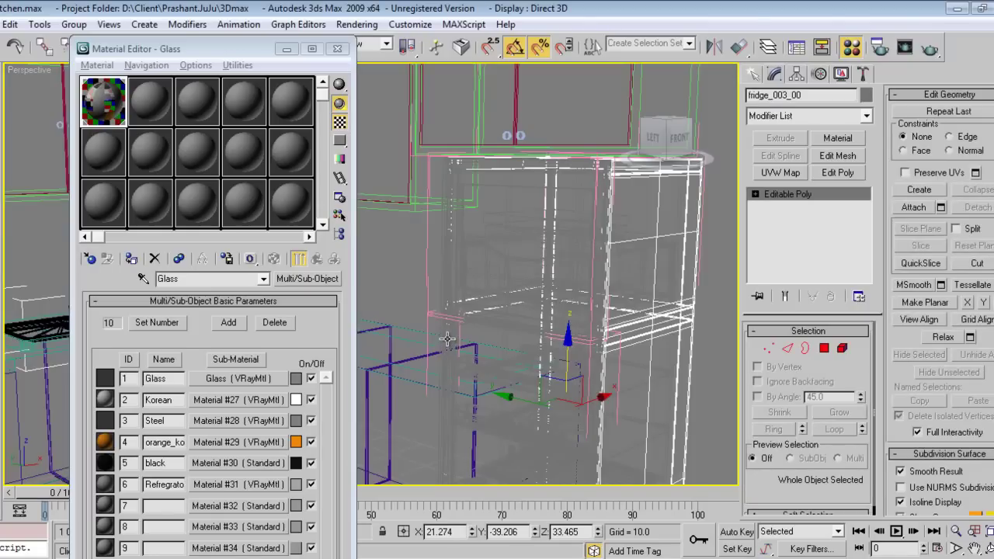
{"action": "left_click", "coordinate": [448, 336]}
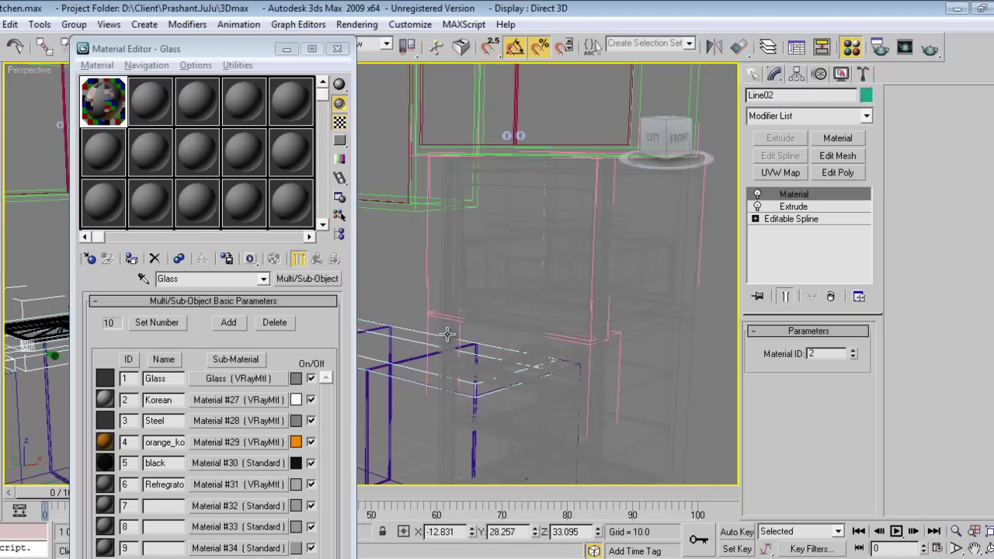
{"action": "left_click", "coordinate": [448, 334]}
{"action": "left_click", "coordinate": [449, 334]}
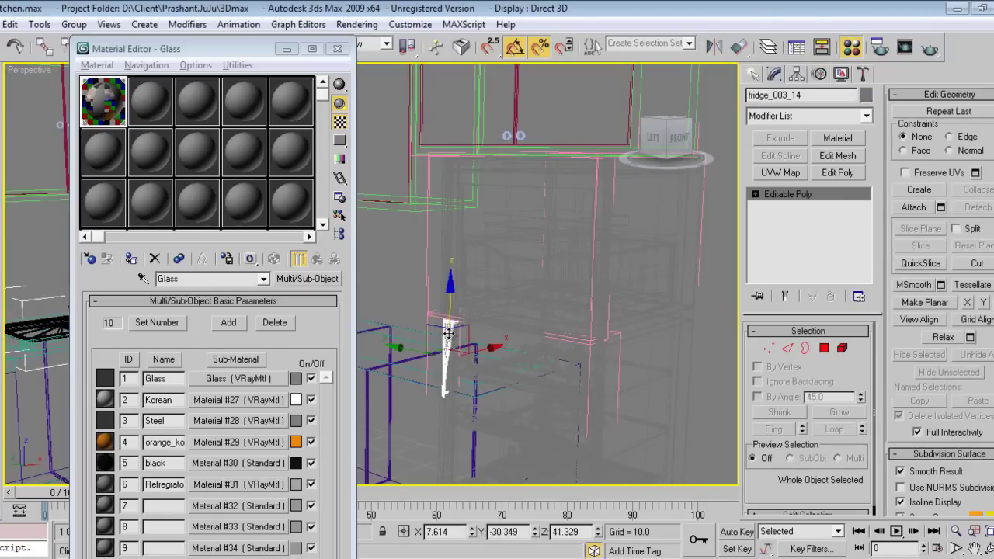
{"action": "left_click", "coordinate": [837, 137]}
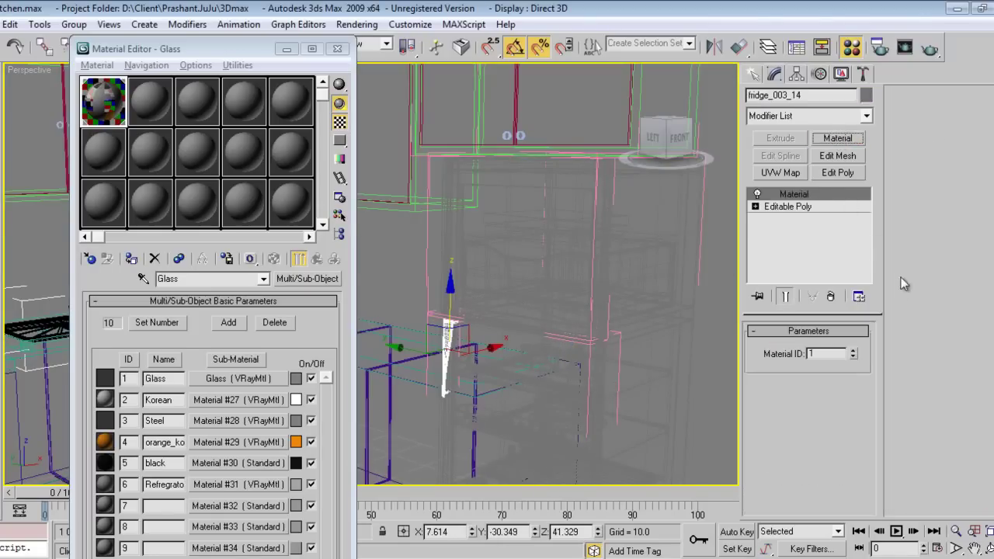
{"action": "left_click", "coordinate": [753, 73]}
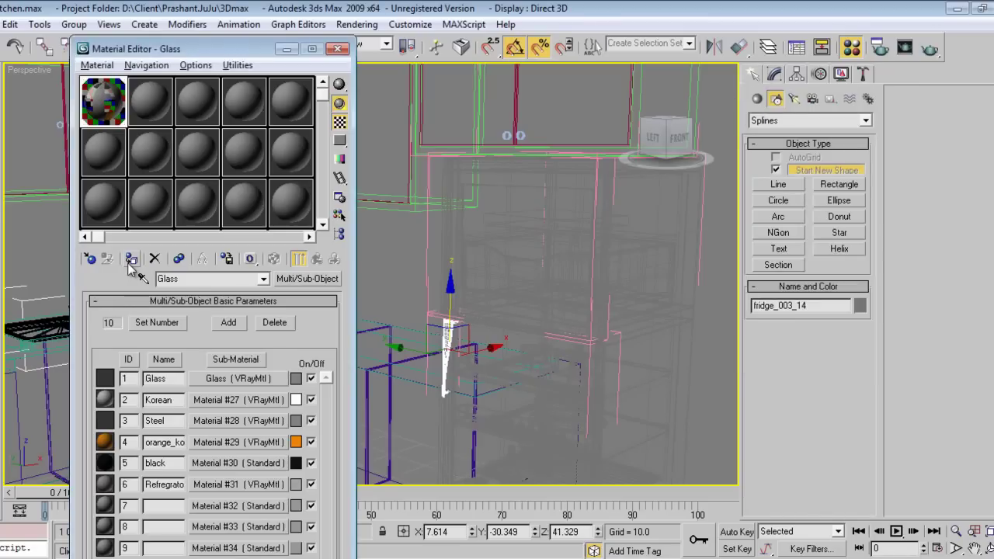
- Select fridge_003_00, name sub-material 7 'Dark grey' and open it for editing
{"action": "key", "text": "F3"}
{"action": "left_click", "coordinate": [625, 260]}
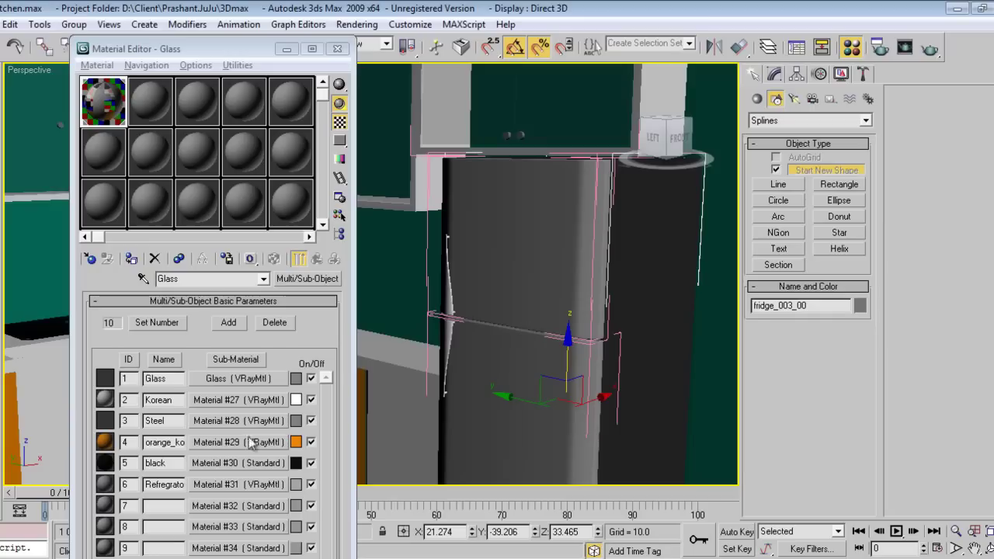
{"action": "left_click", "coordinate": [149, 507]}
{"action": "type", "text": "Dark"}
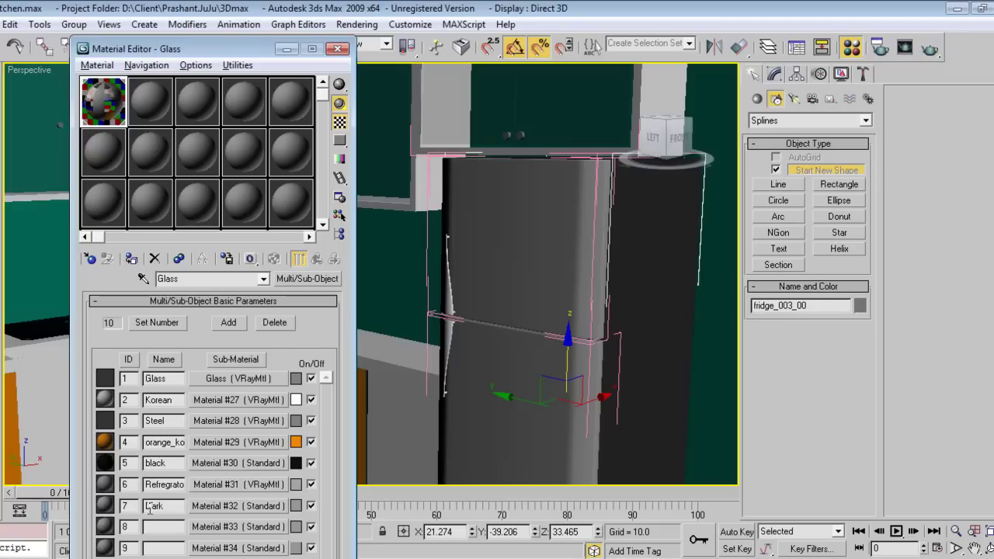
{"action": "type", "text": "grey"}
{"action": "key", "text": "Return"}
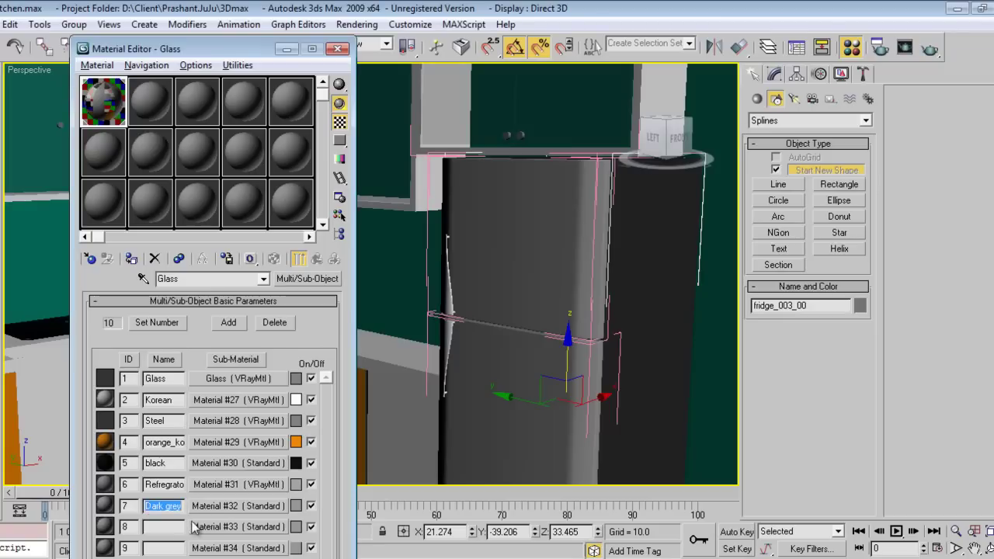
{"action": "left_click", "coordinate": [197, 507]}
- Make Dark grey a VRayMtl with diffuse value 52 and reflection about 42
{"action": "left_click", "coordinate": [309, 280]}
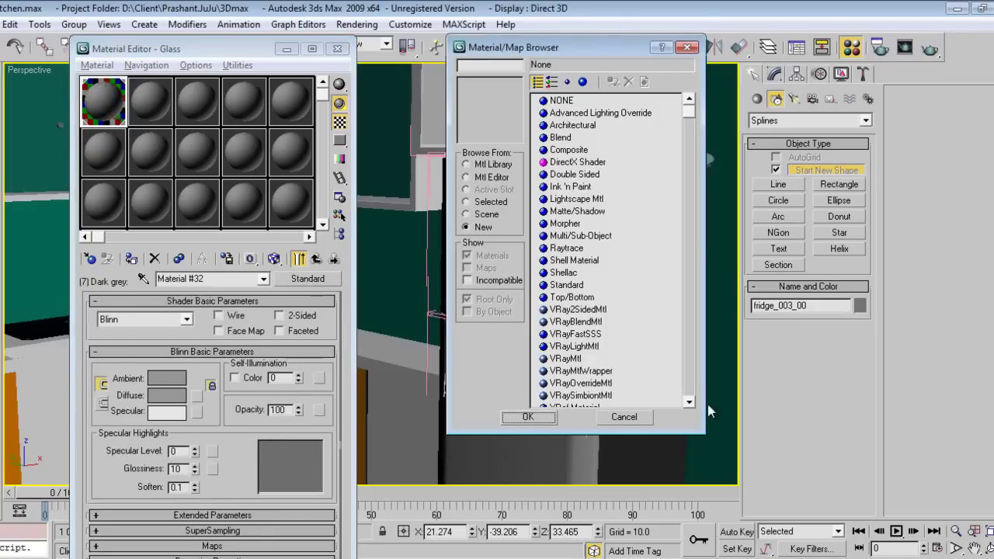
{"action": "left_click", "coordinate": [567, 359]}
{"action": "double_click", "coordinate": [567, 358]}
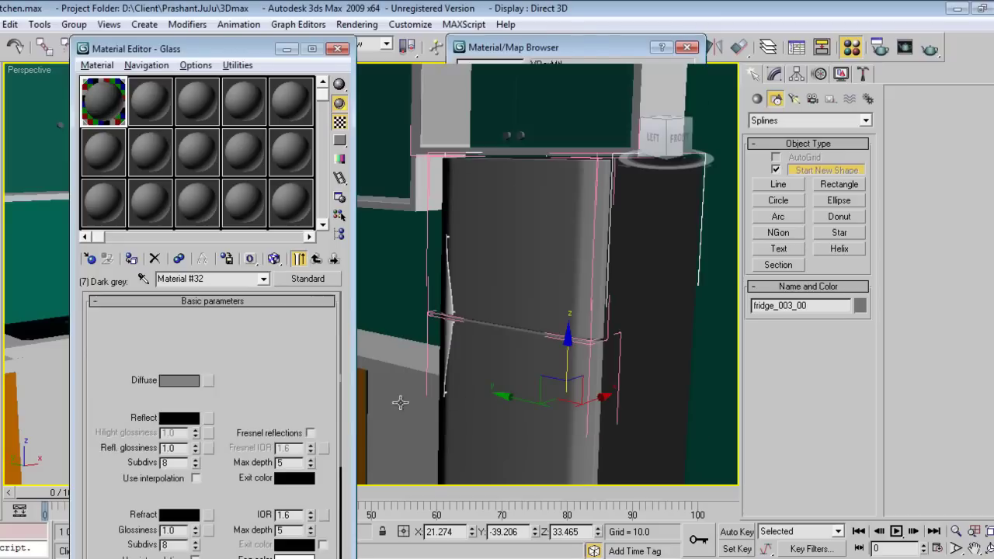
{"action": "left_click", "coordinate": [180, 381]}
{"action": "left_click_drag", "start_coordinate": [425, 159], "coordinate": [424, 122]}
{"action": "left_click", "coordinate": [536, 225]}
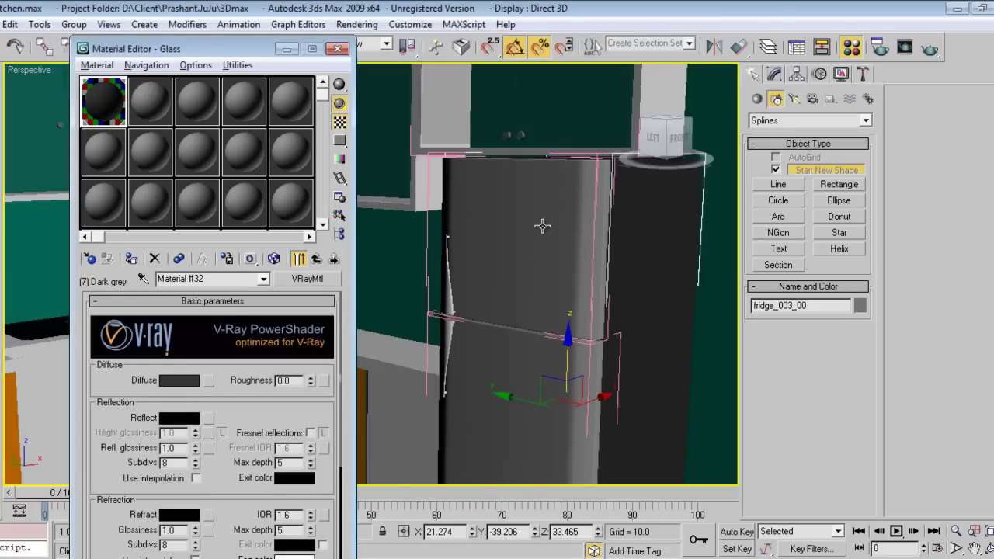
{"action": "left_click", "coordinate": [186, 418]}
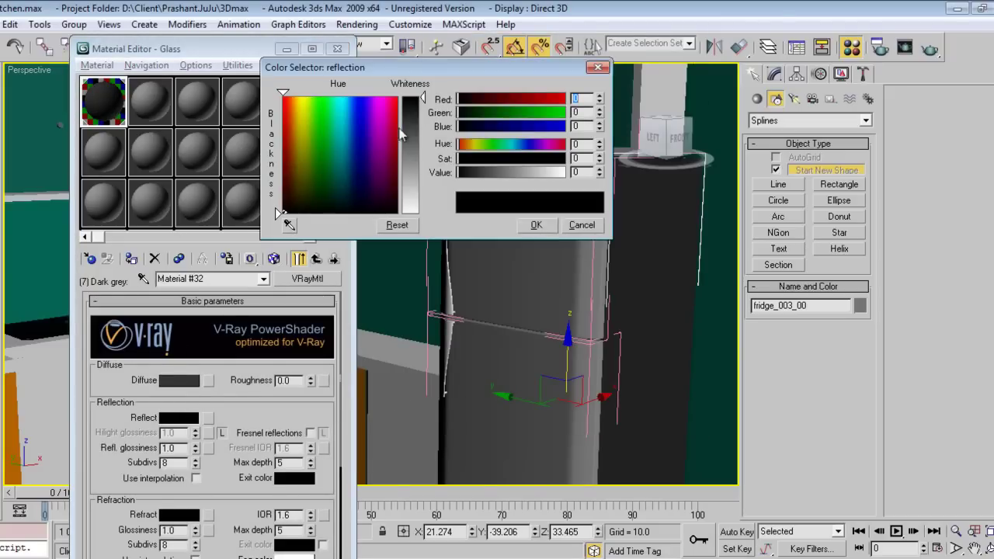
{"action": "mouse_move", "coordinate": [417, 124]}
{"action": "left_mouse_down"}
{"action": "mouse_move", "coordinate": [419, 116]}
{"action": "mouse_move", "coordinate": [426, 129]}
{"action": "left_mouse_up"}
{"action": "left_click", "coordinate": [535, 225]}
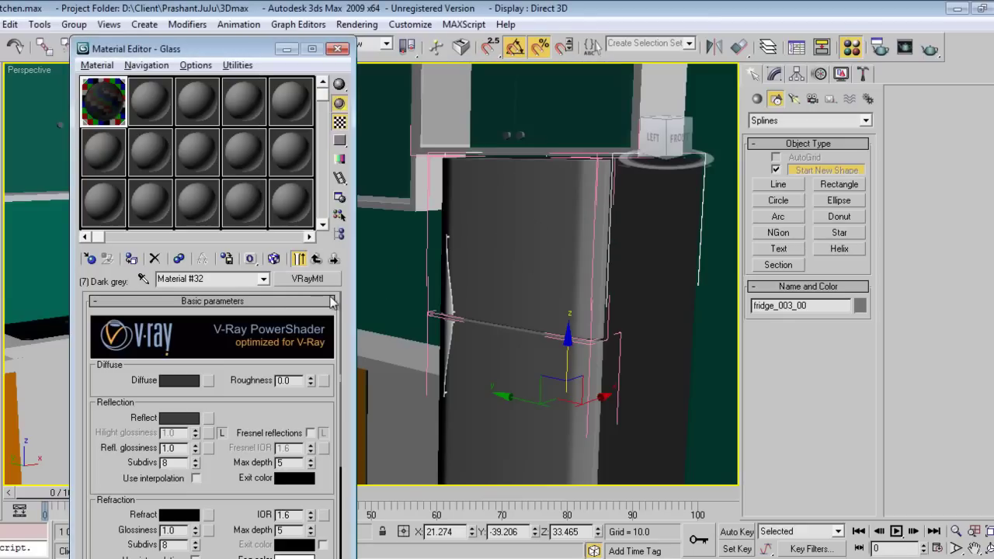
{"action": "left_click", "coordinate": [316, 259]}
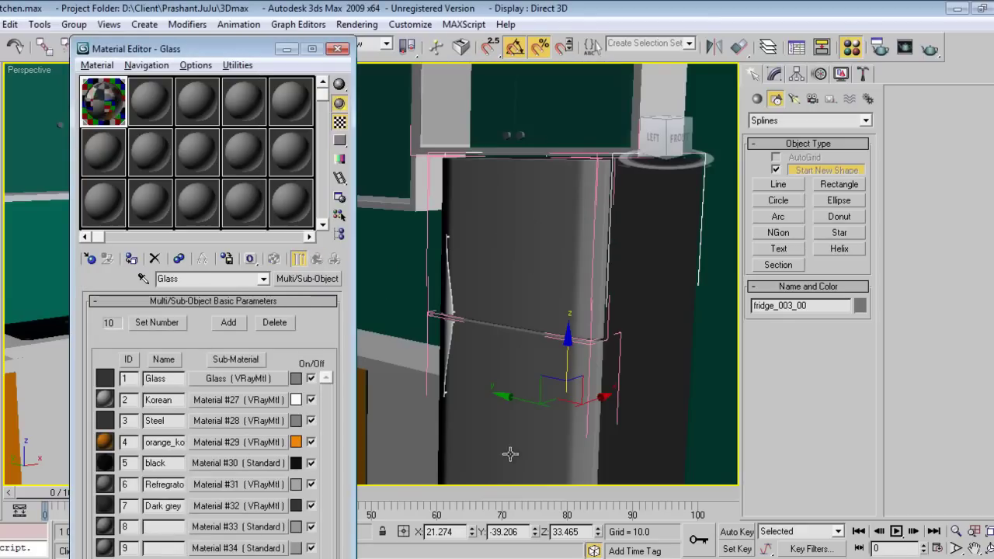
- Give the fridge body fridge_003_00 a Material modifier with material ID 7
{"action": "left_click", "coordinate": [775, 74]}
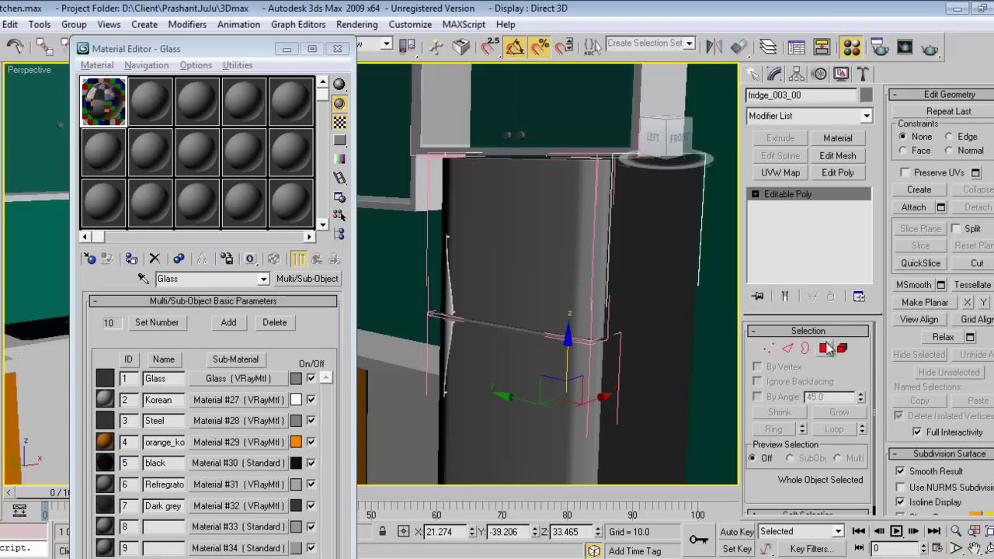
{"action": "left_click", "coordinate": [598, 338]}
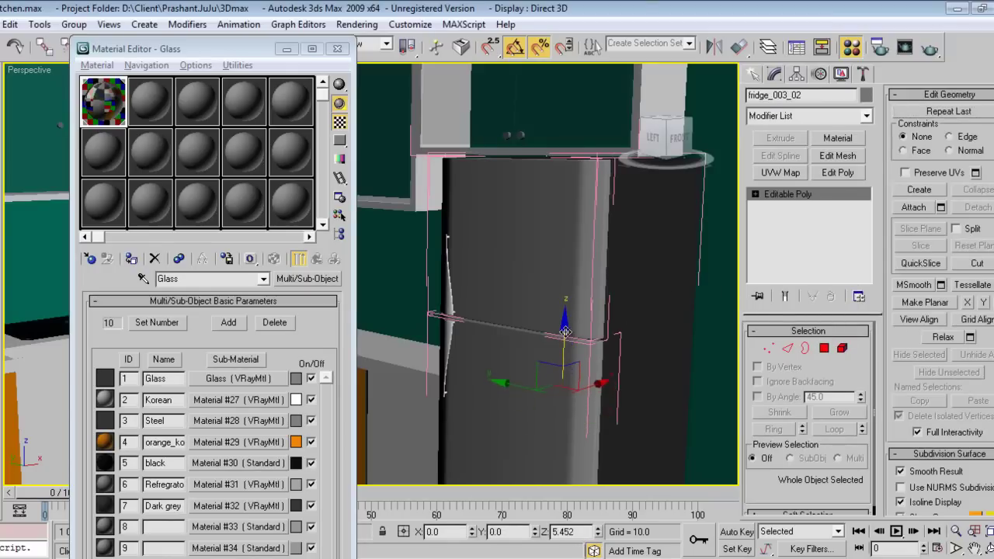
{"action": "key", "text": "F3"}
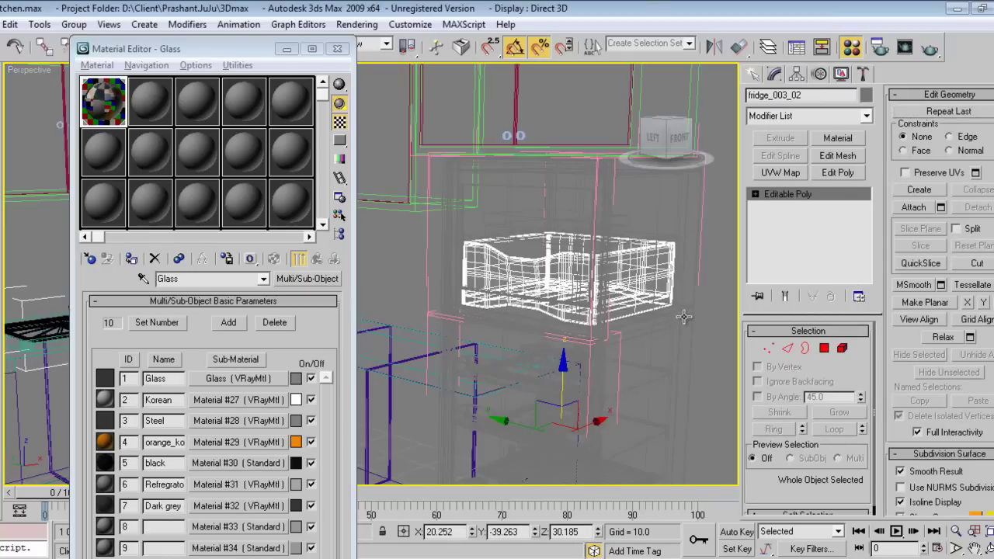
{"action": "left_click", "coordinate": [695, 328]}
{"action": "key", "text": "F3"}
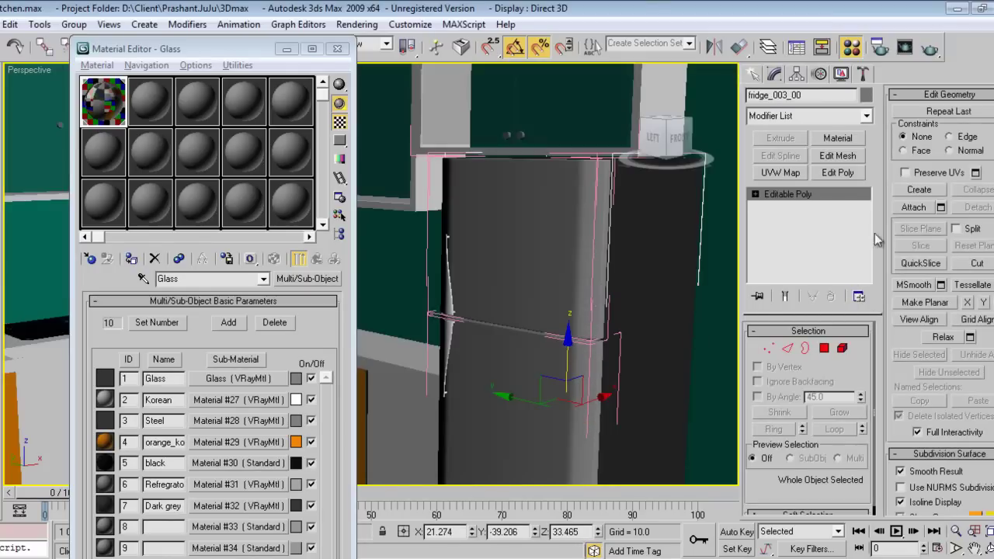
{"action": "left_click", "coordinate": [857, 138]}
{"action": "left_click_drag", "start_coordinate": [859, 356], "coordinate": [852, 349]}
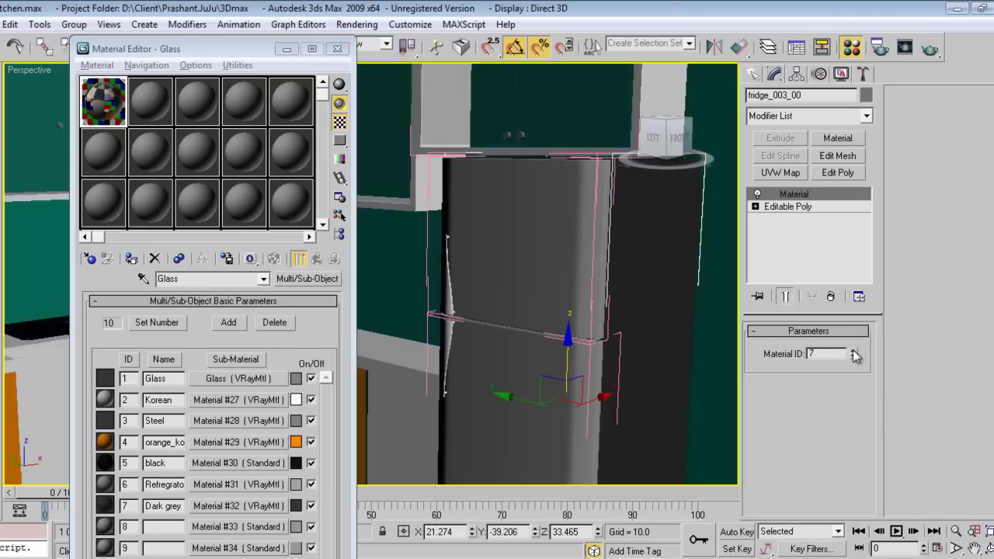
- Group the selected fridge pieces into Group03
{"action": "left_click", "coordinate": [131, 259]}
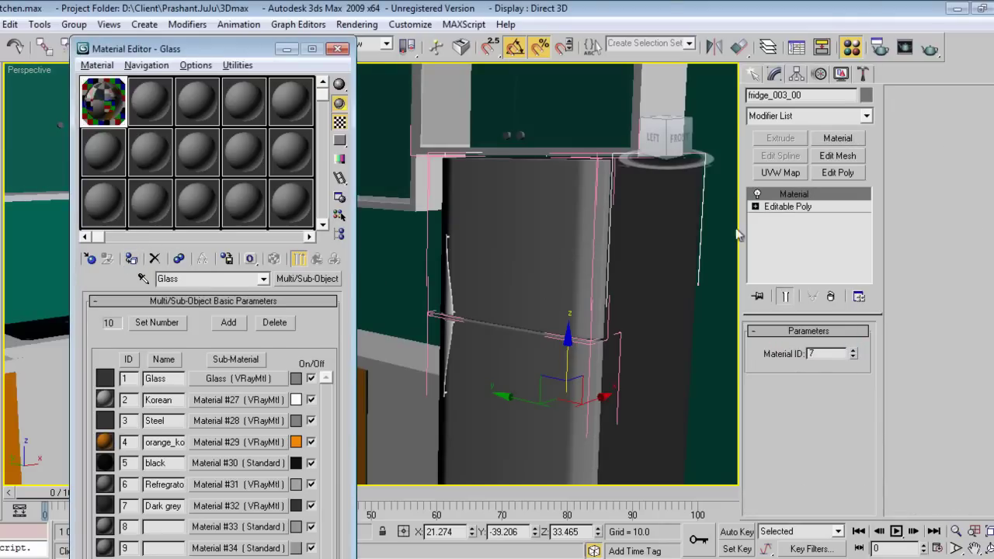
{"action": "left_click", "coordinate": [755, 87]}
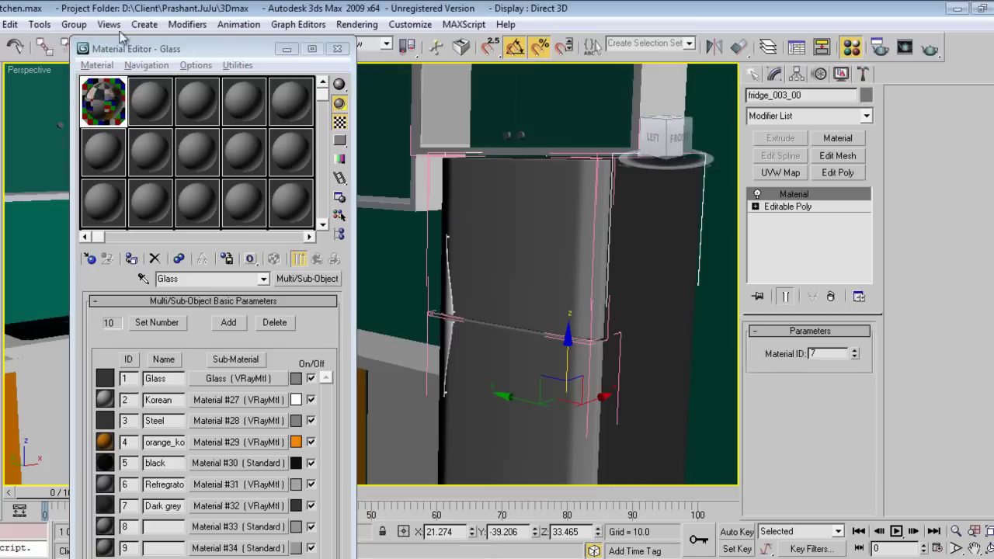
{"action": "left_click", "coordinate": [74, 24]}
{"action": "left_click", "coordinate": [93, 40]}
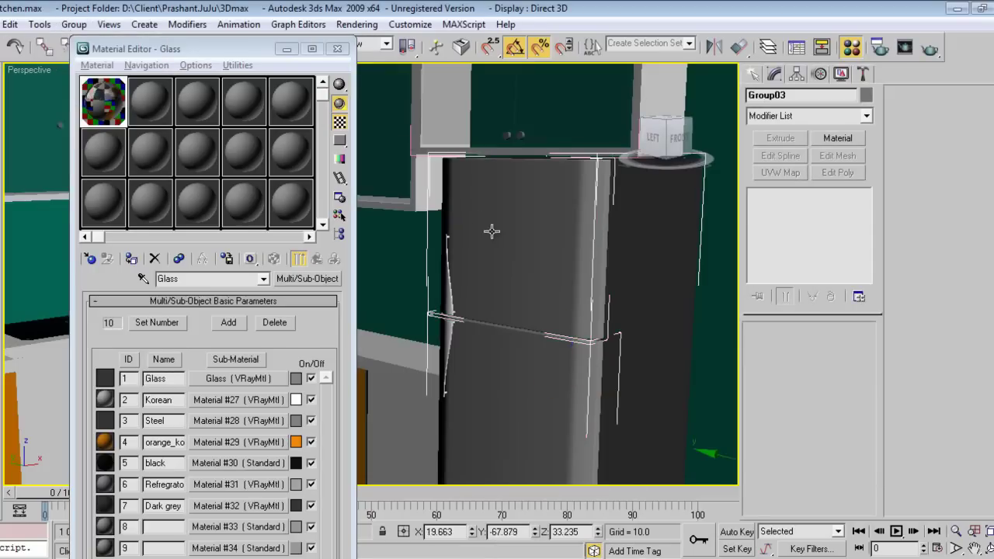
- Close the Material Editor, switch to Camera01, select floor Plane01 and reopen the editor
{"action": "left_click", "coordinate": [338, 48]}
{"action": "key", "text": "c"}
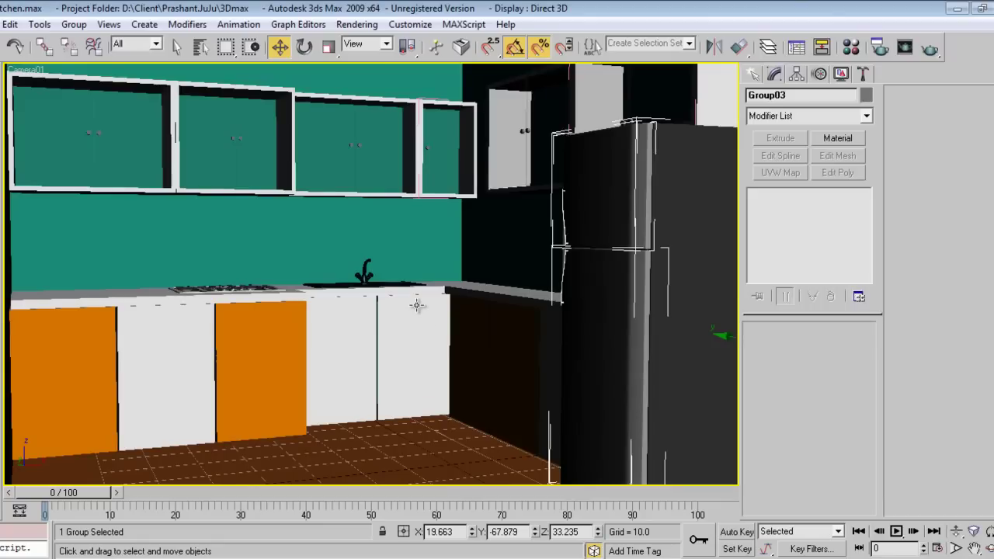
{"action": "left_click", "coordinate": [407, 451]}
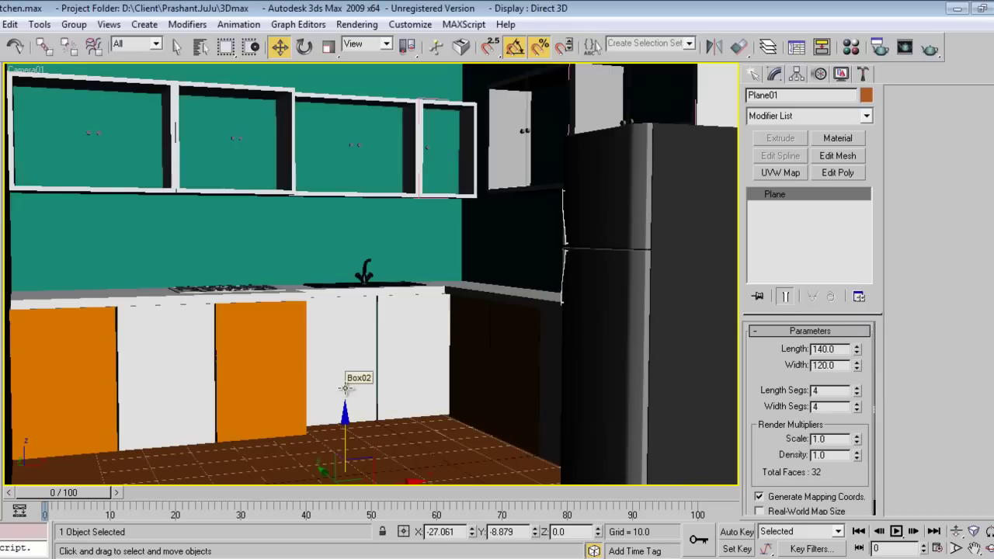
{"action": "key", "text": "m"}
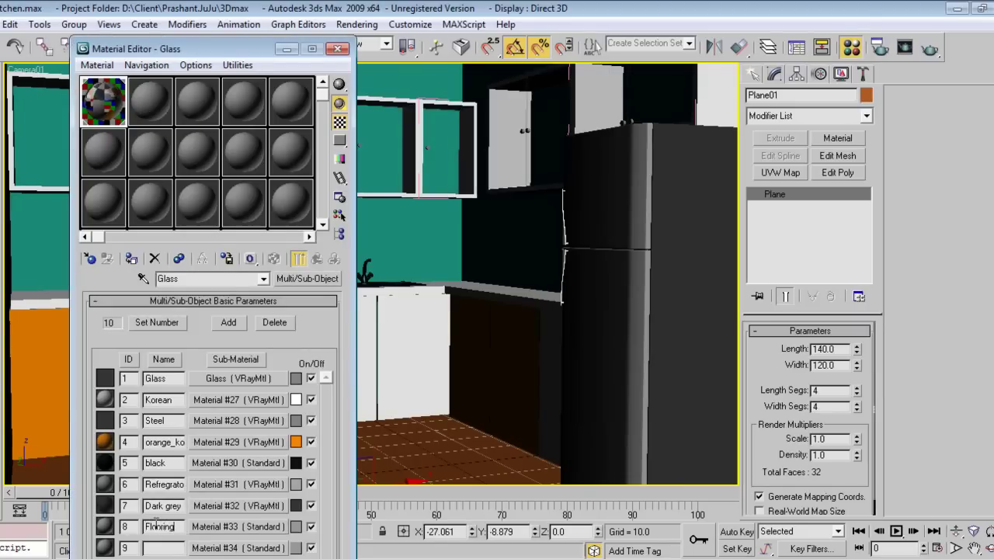
- Turn the Flooring sub-material into a VRayMtl
{"action": "double_click", "coordinate": [155, 524]}
{"action": "left_click", "coordinate": [225, 527]}
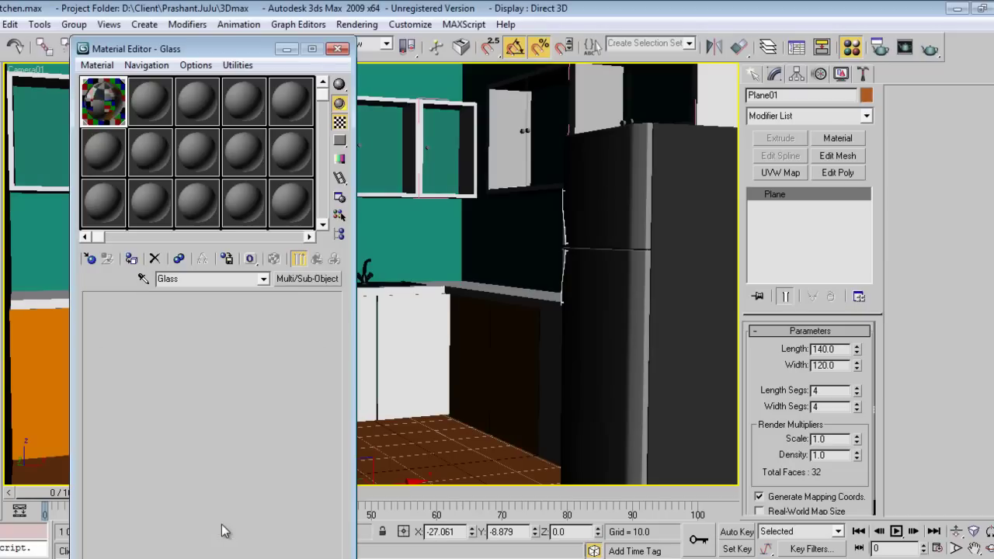
{"action": "left_click", "coordinate": [295, 282]}
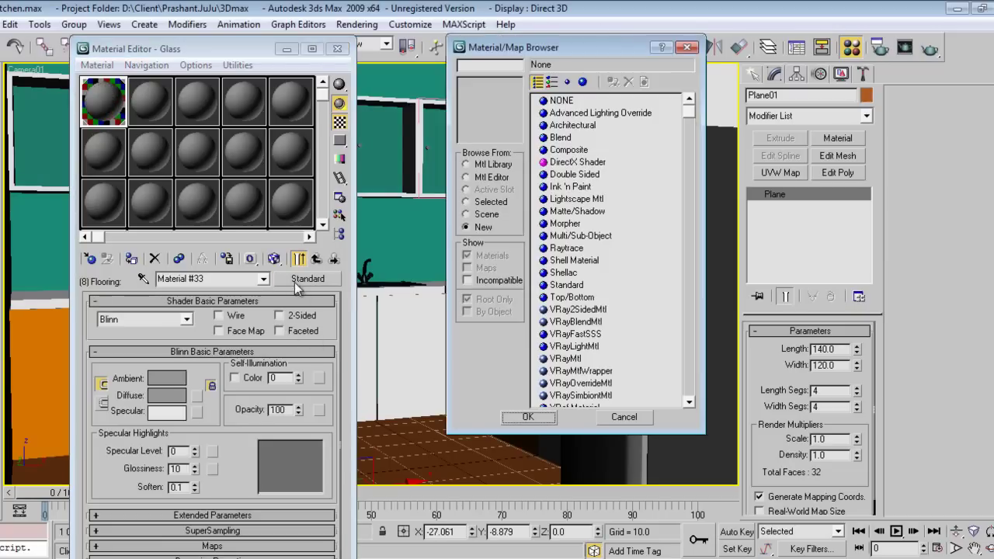
{"action": "left_click", "coordinate": [567, 358]}
{"action": "double_click", "coordinate": [567, 358]}
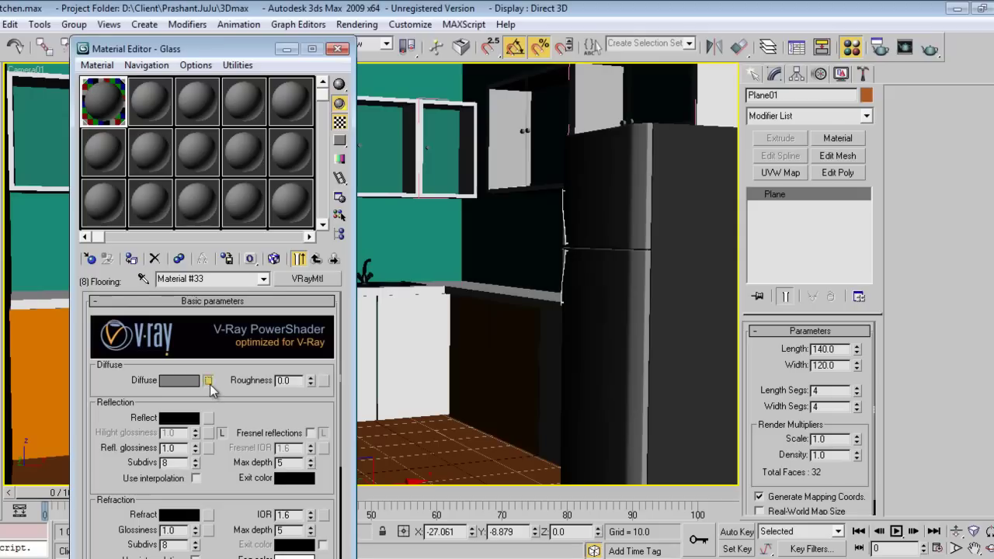
- Assign a Tiles map to the Flooring material's diffuse slot
{"action": "left_click", "coordinate": [208, 381]}
{"action": "left_click", "coordinate": [562, 102]}
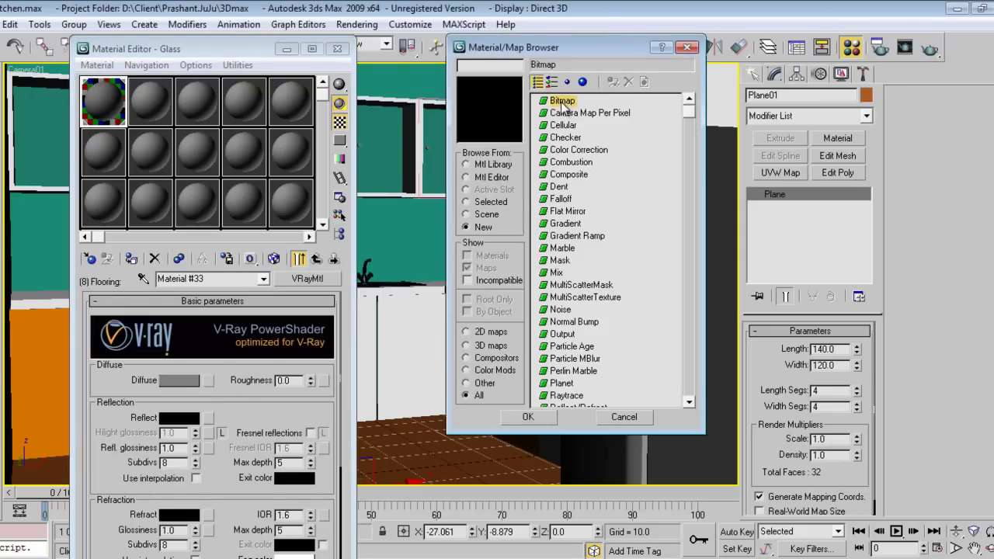
{"action": "left_click", "coordinate": [573, 298]}
{"action": "scroll", "coordinate": [563, 311], "scroll_direction": "down", "scroll_amount": 4}
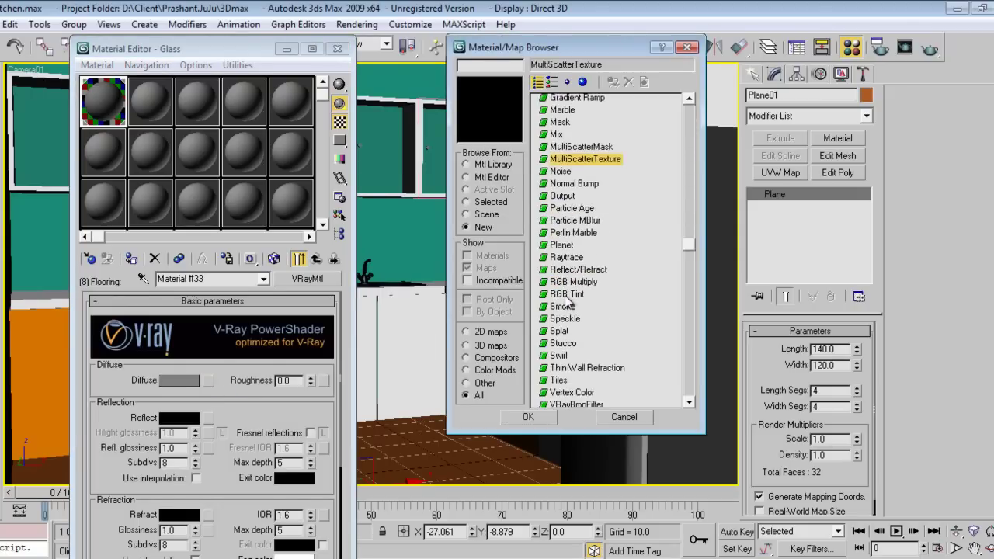
{"action": "scroll", "coordinate": [561, 323], "scroll_direction": "down", "scroll_amount": 1}
{"action": "double_click", "coordinate": [560, 336]}
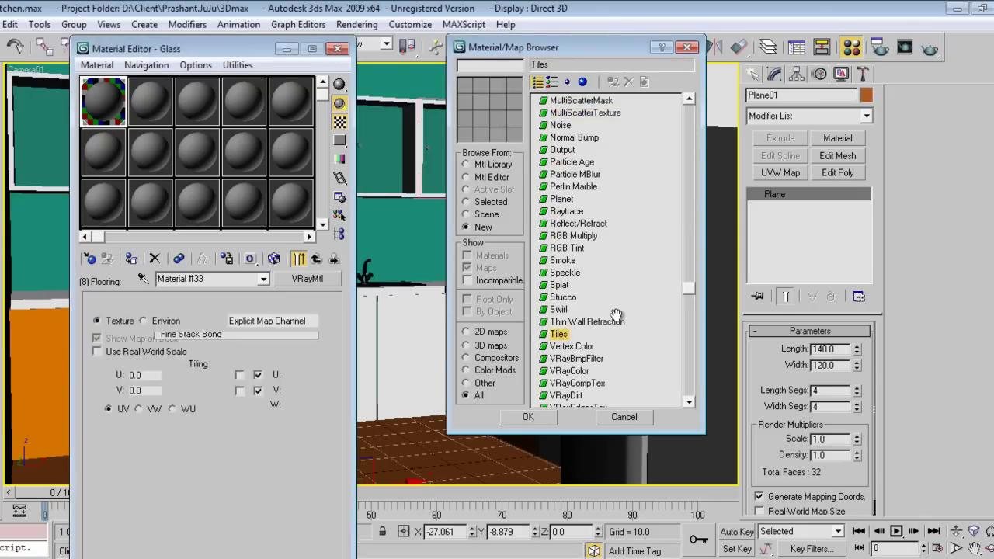
- Give Plane01 a Material modifier with ID 8 and show the tile map in the viewport
{"action": "left_click", "coordinate": [316, 258]}
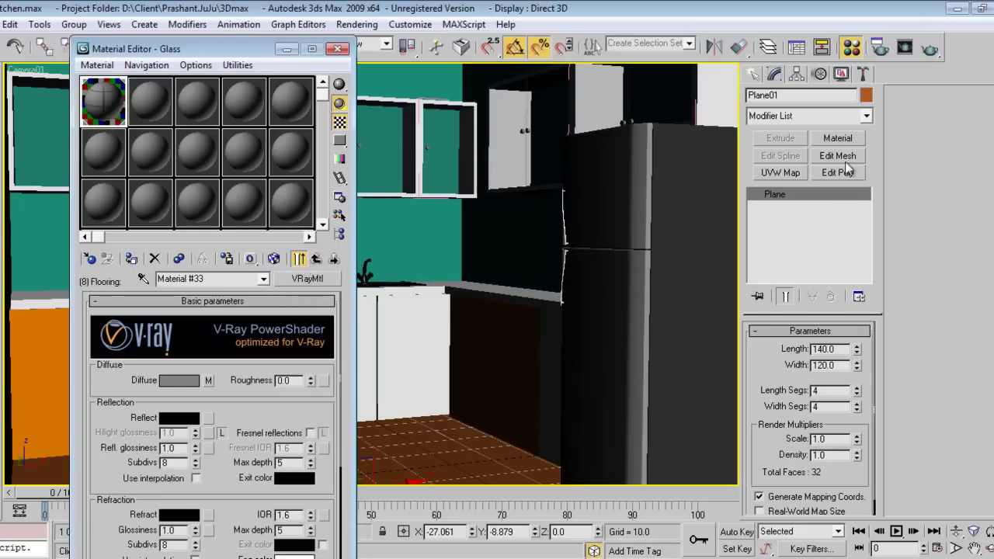
{"action": "left_click", "coordinate": [845, 140]}
{"action": "double_click", "coordinate": [810, 353]}
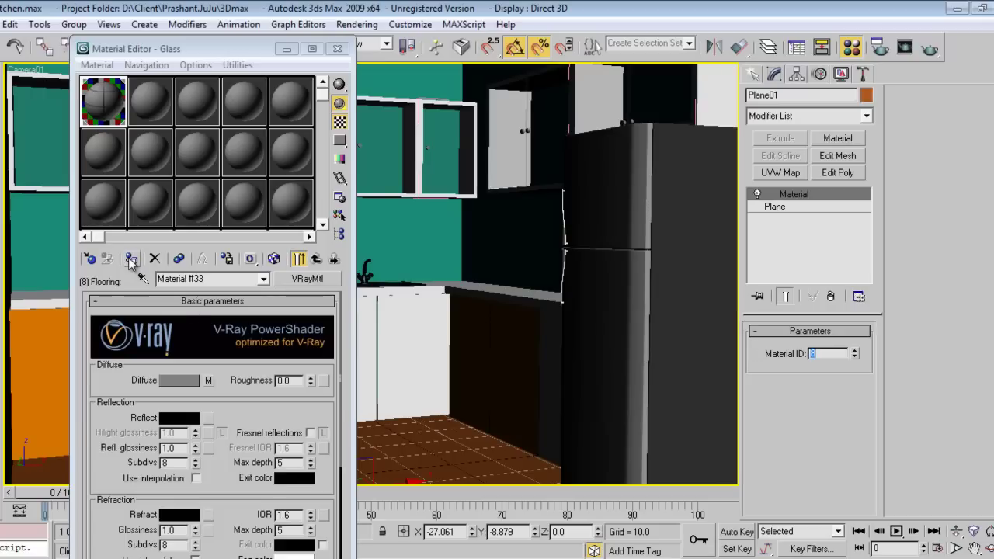
{"action": "type", "text": "8"}
{"action": "key", "text": "Return"}
{"action": "left_click", "coordinate": [278, 260]}
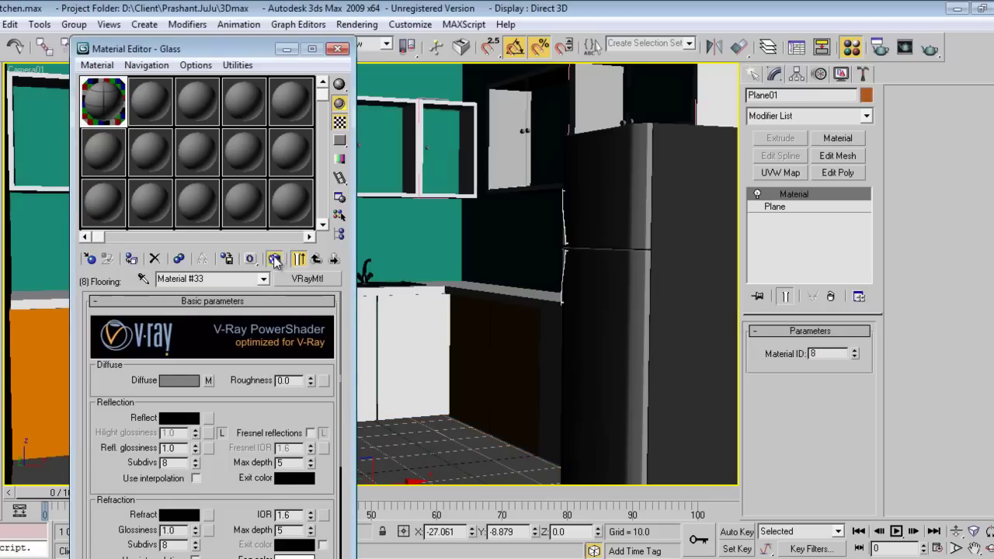
- Set the Tiles map to the Stack Bond preset with tiling 2 × 2
{"action": "left_click_drag", "start_coordinate": [186, 50], "coordinate": [727, 15]}
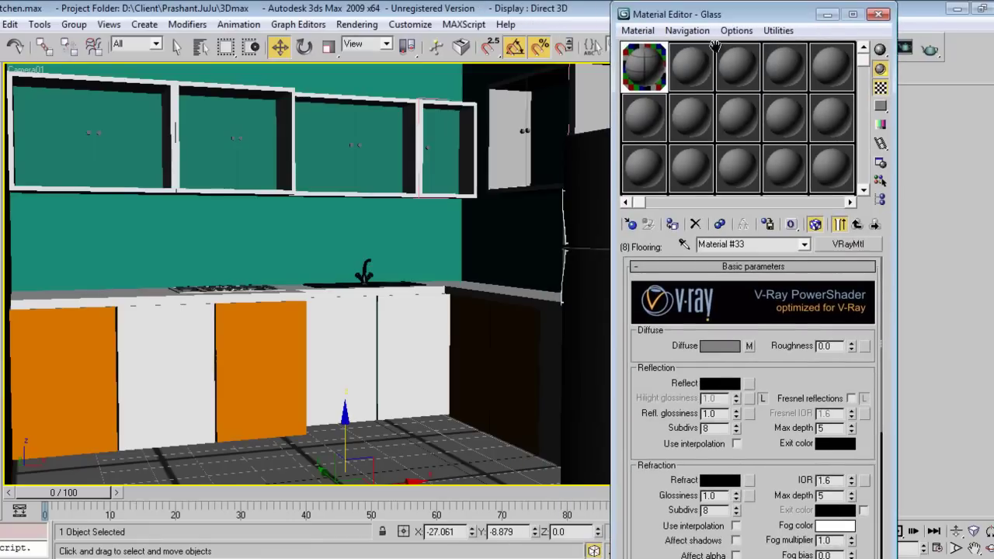
{"action": "left_click", "coordinate": [750, 347]}
{"action": "left_click", "coordinate": [753, 354]}
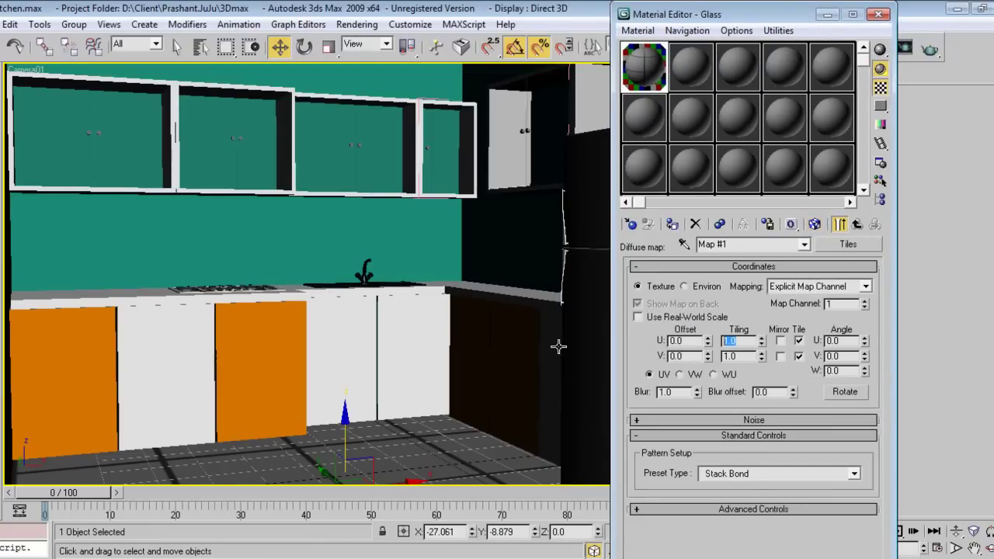
{"action": "type", "text": "2"}
{"action": "key", "text": "Tab"}
{"action": "type", "text": "2"}
{"action": "key", "text": "Return"}
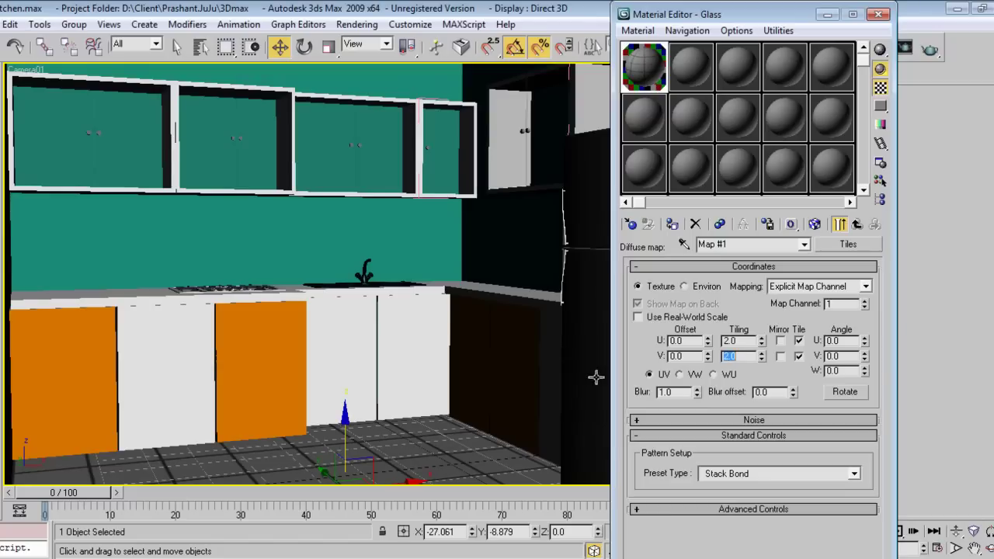
- In Advanced Controls, narrow the horizontal and vertical grout gaps to 0.2
{"action": "left_click", "coordinate": [755, 510]}
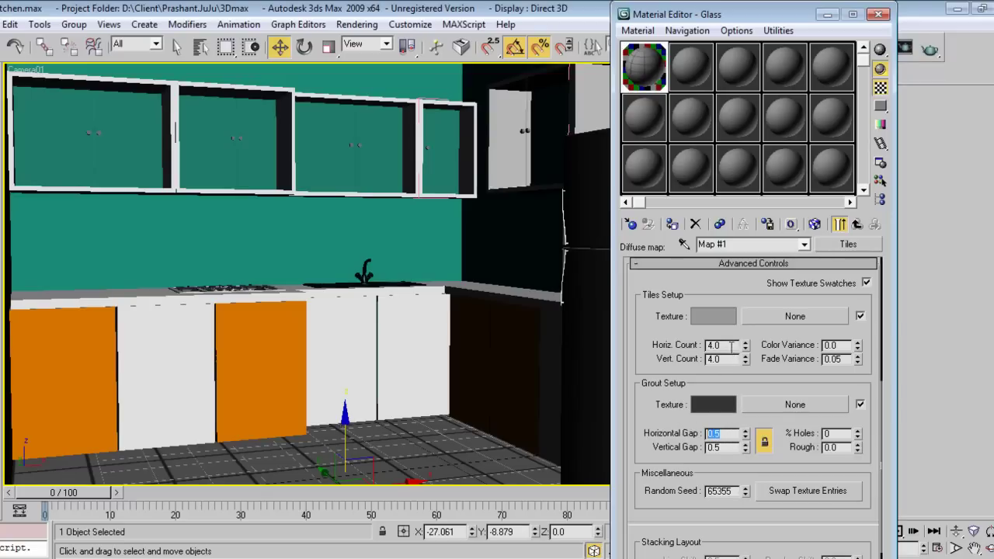
{"action": "left_click_drag", "start_coordinate": [732, 346], "coordinate": [701, 347]}
{"action": "left_click_drag", "start_coordinate": [732, 433], "coordinate": [691, 432]}
{"action": "type", "text": "0.2"}
{"action": "key", "text": "Return"}
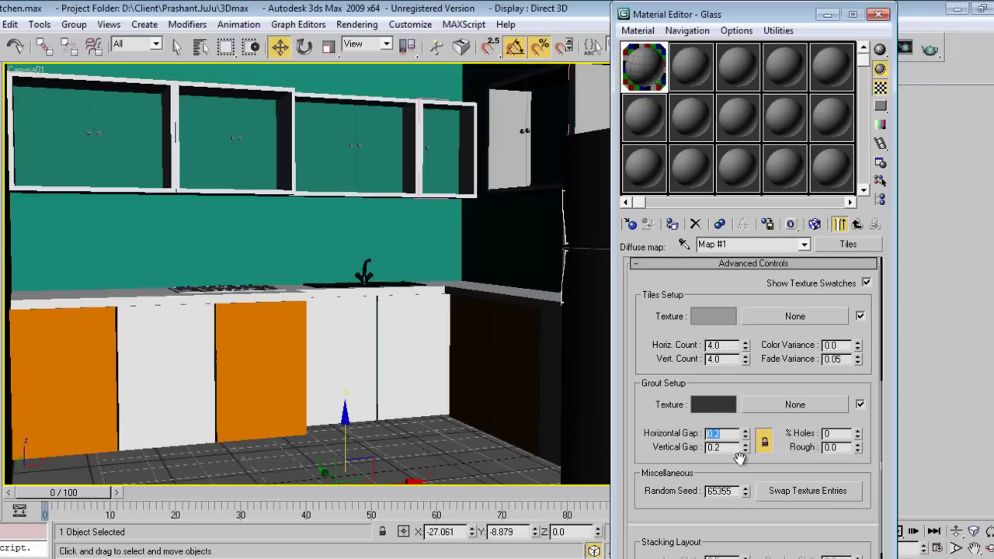
{"action": "left_click", "coordinate": [734, 448]}
- Change the tile colour from grey to a pale warm cream
{"action": "right_click", "coordinate": [487, 384]}
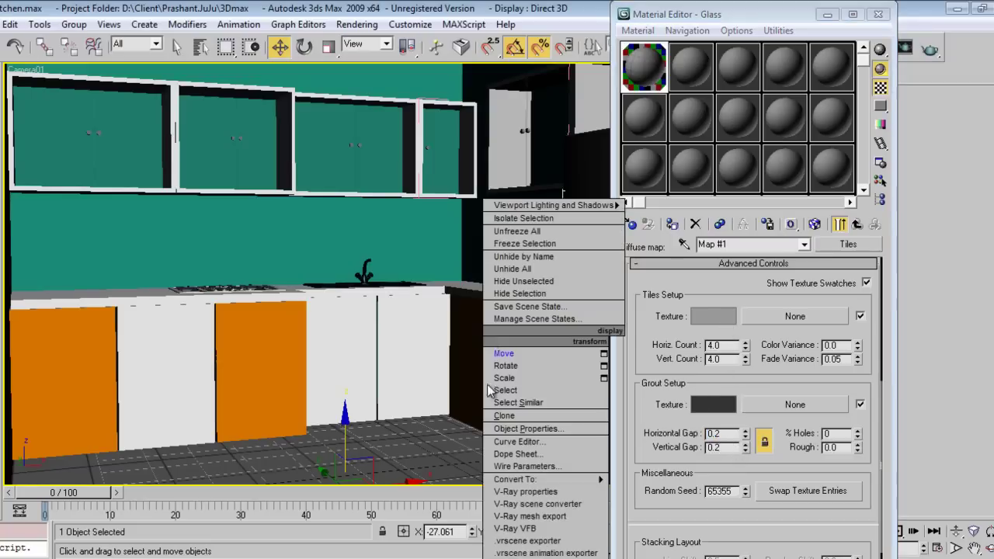
{"action": "left_click", "coordinate": [507, 353]}
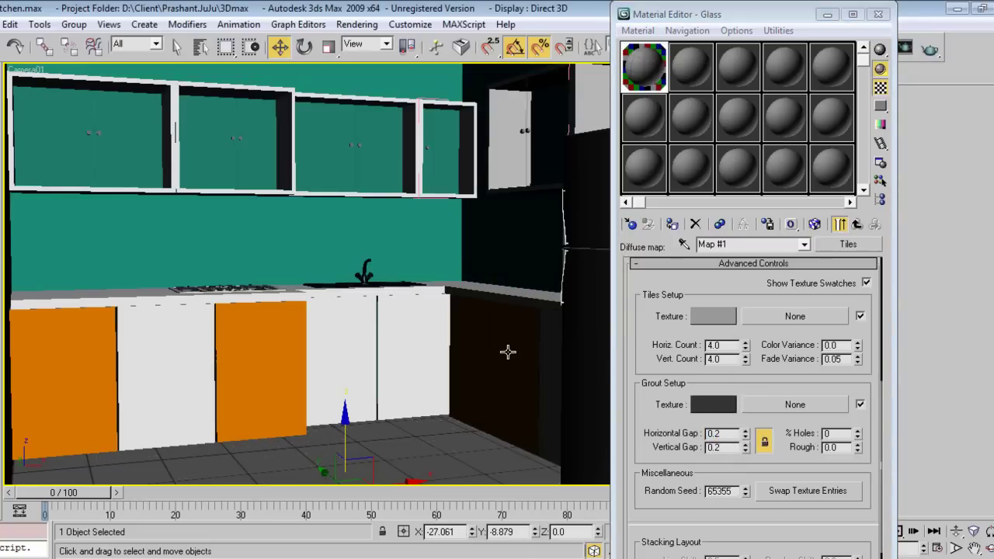
{"action": "left_click", "coordinate": [713, 318]}
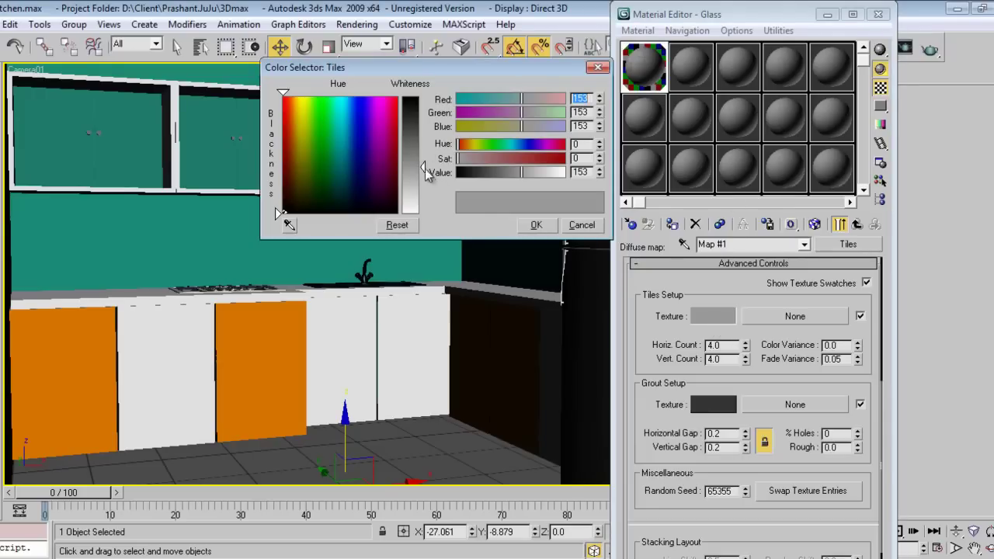
{"action": "mouse_move", "coordinate": [425, 169]}
{"action": "left_mouse_down"}
{"action": "mouse_move", "coordinate": [429, 199]}
{"action": "mouse_move", "coordinate": [423, 188]}
{"action": "left_mouse_up"}
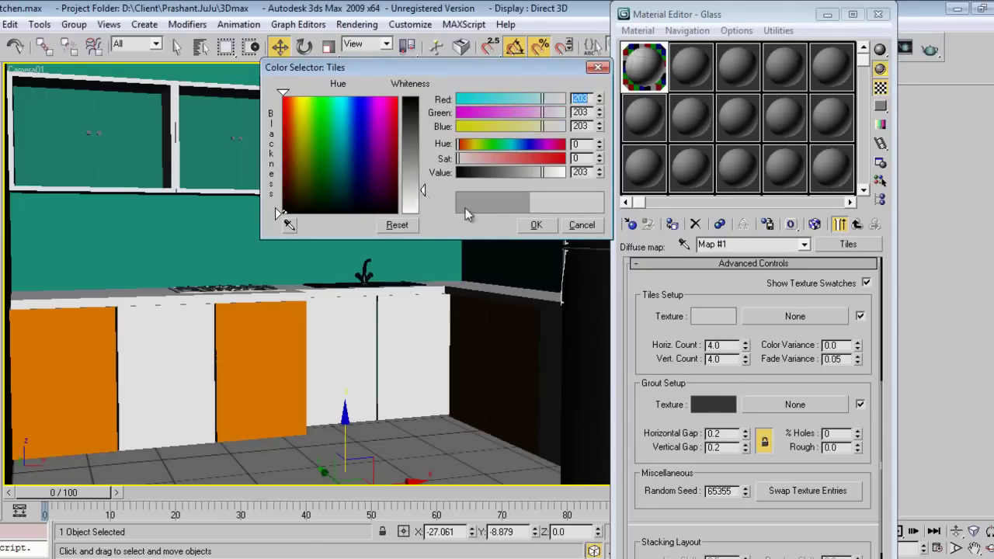
{"action": "left_click", "coordinate": [536, 225]}
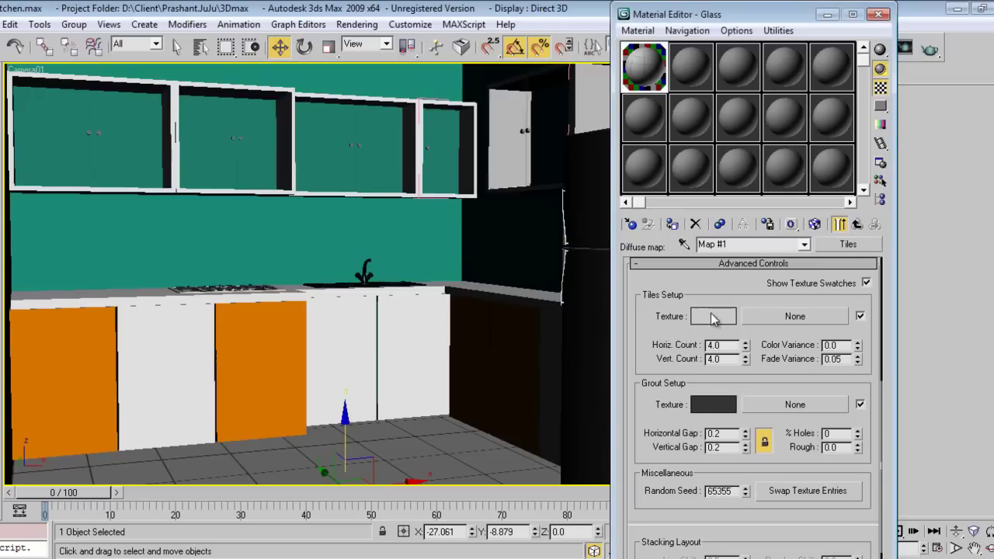
{"action": "left_click", "coordinate": [713, 316]}
{"action": "left_click_drag", "start_coordinate": [352, 157], "coordinate": [292, 138]}
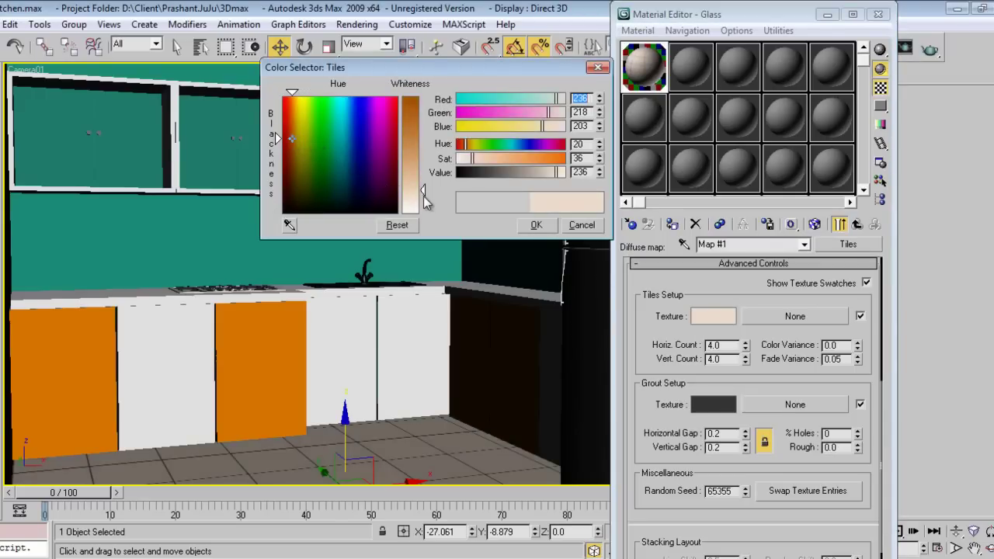
{"action": "left_click_drag", "start_coordinate": [423, 196], "coordinate": [424, 200]}
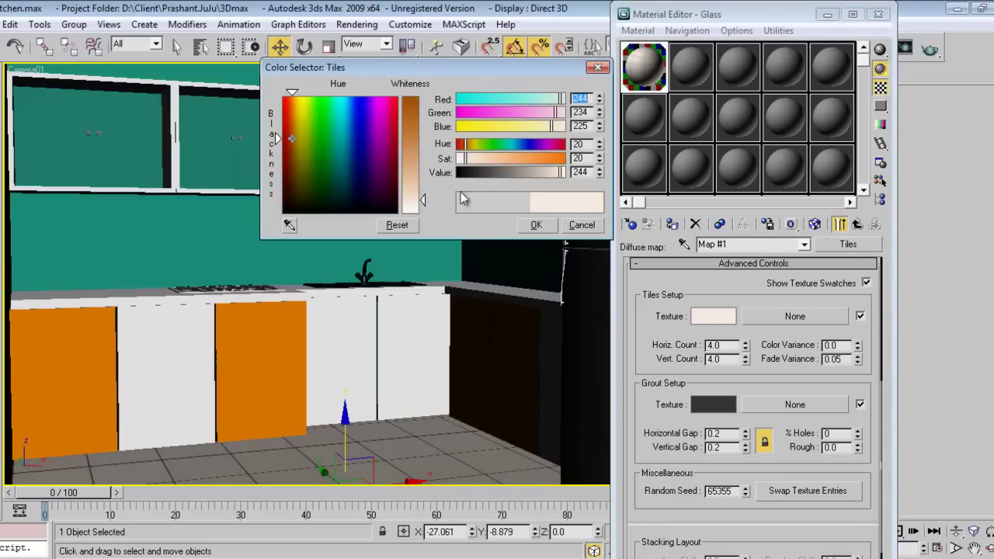
{"action": "left_click", "coordinate": [535, 225]}
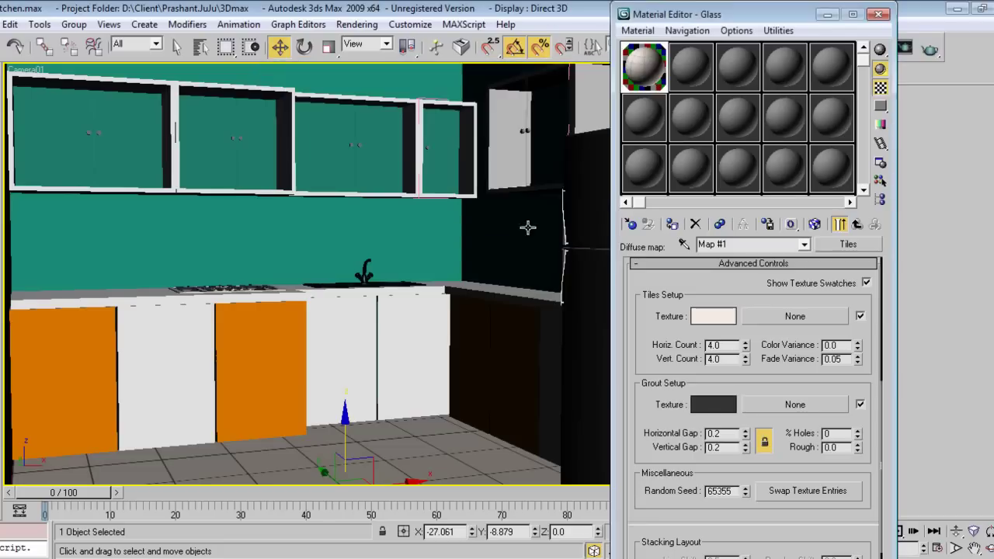
- Make the grout white and deepen the tiles' cream tint, then return to Flooring
{"action": "left_click", "coordinate": [713, 405]}
{"action": "mouse_move", "coordinate": [423, 116]}
{"action": "left_mouse_down"}
{"action": "mouse_move", "coordinate": [423, 165]}
{"action": "mouse_move", "coordinate": [424, 97]}
{"action": "left_mouse_up"}
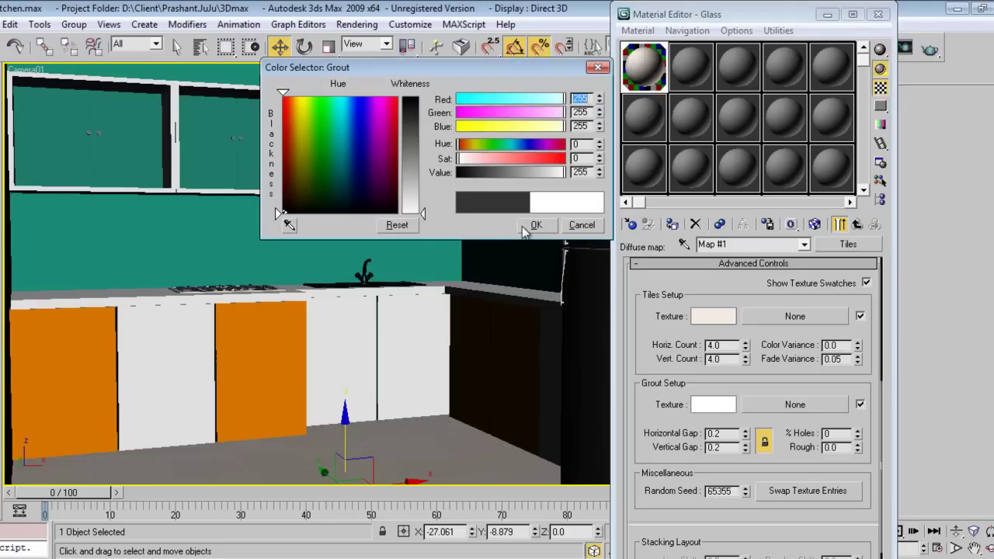
{"action": "left_click", "coordinate": [536, 224]}
{"action": "left_click", "coordinate": [713, 316]}
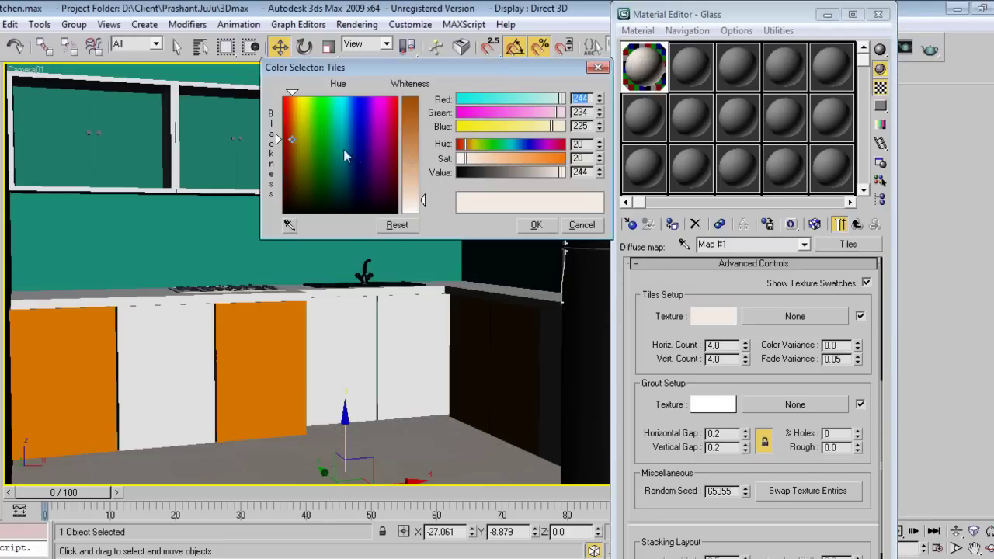
{"action": "left_click_drag", "start_coordinate": [302, 126], "coordinate": [296, 122]}
{"action": "left_click_drag", "start_coordinate": [423, 201], "coordinate": [425, 187]}
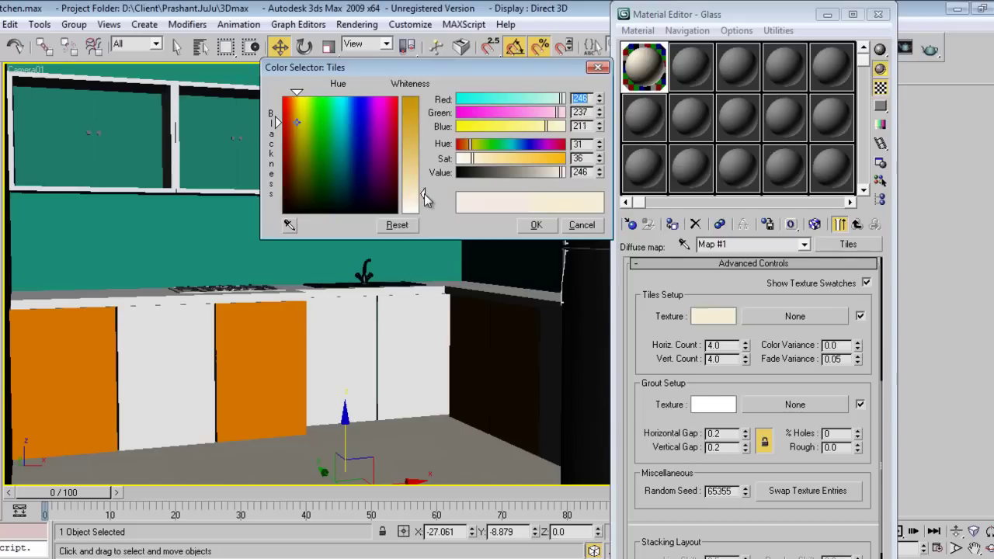
{"action": "left_click", "coordinate": [537, 225]}
{"action": "left_click", "coordinate": [857, 226]}
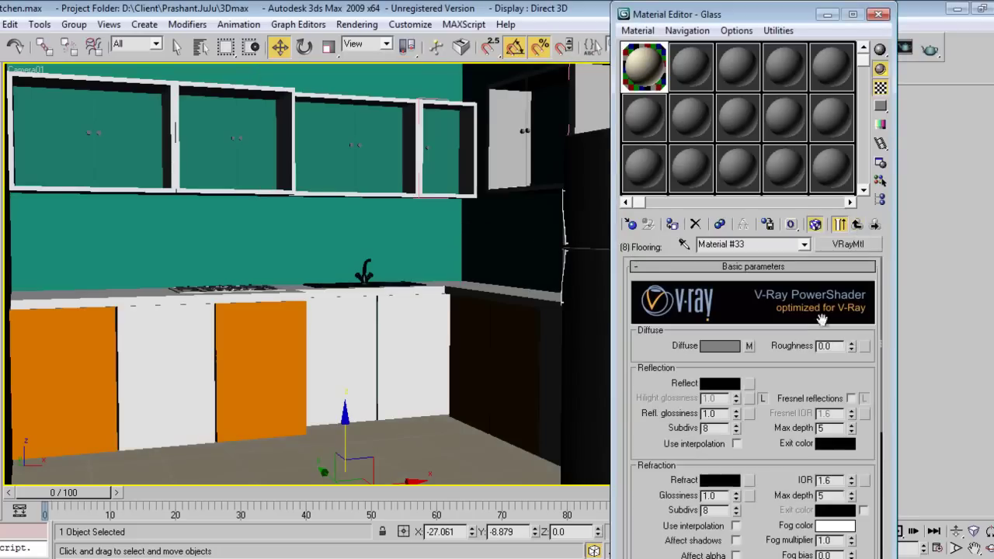
- Set the Flooring reflection colour to dark grey 44 and select the Refl. glossiness value
{"action": "left_click", "coordinate": [722, 383]}
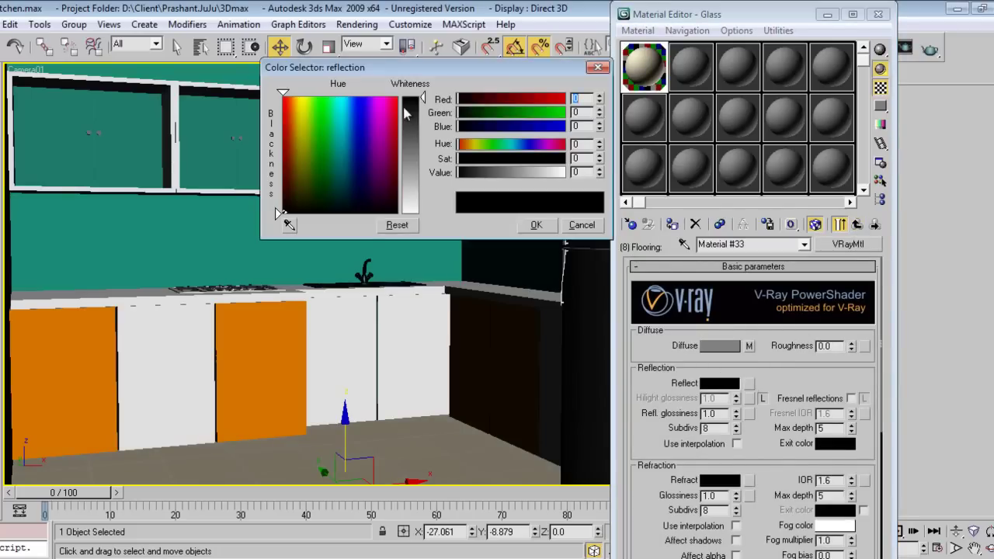
{"action": "left_click_drag", "start_coordinate": [424, 99], "coordinate": [426, 123]}
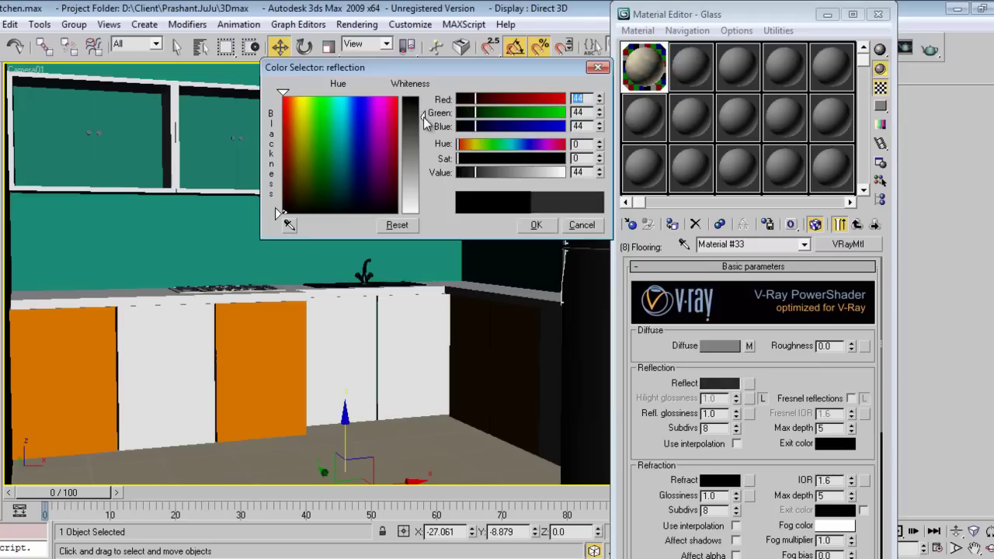
{"action": "left_click", "coordinate": [536, 225]}
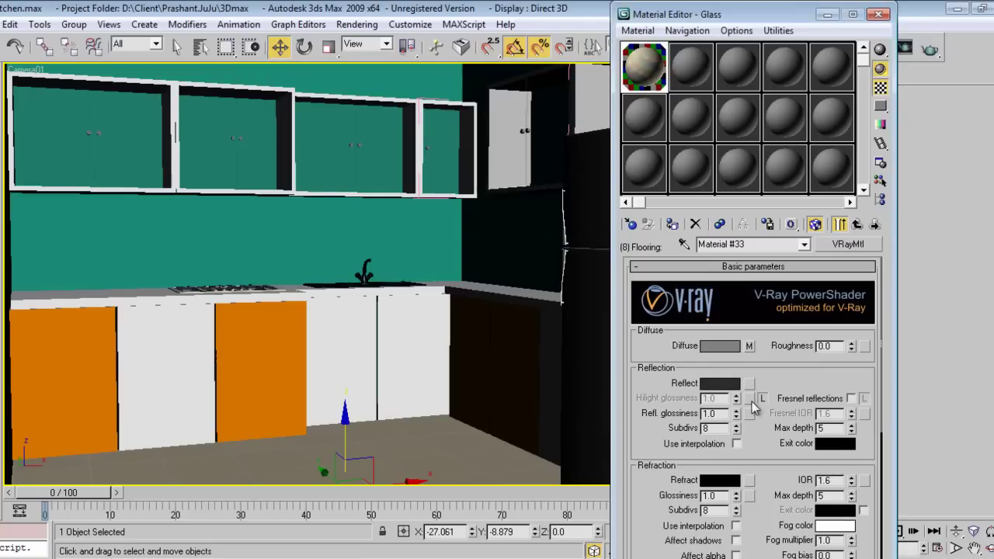
{"action": "double_click", "coordinate": [721, 413]}
- Close the Material Editor and choose the VRayLight type among the Create panel's lights
{"action": "left_click", "coordinate": [877, 14]}
{"action": "left_click", "coordinate": [753, 74]}
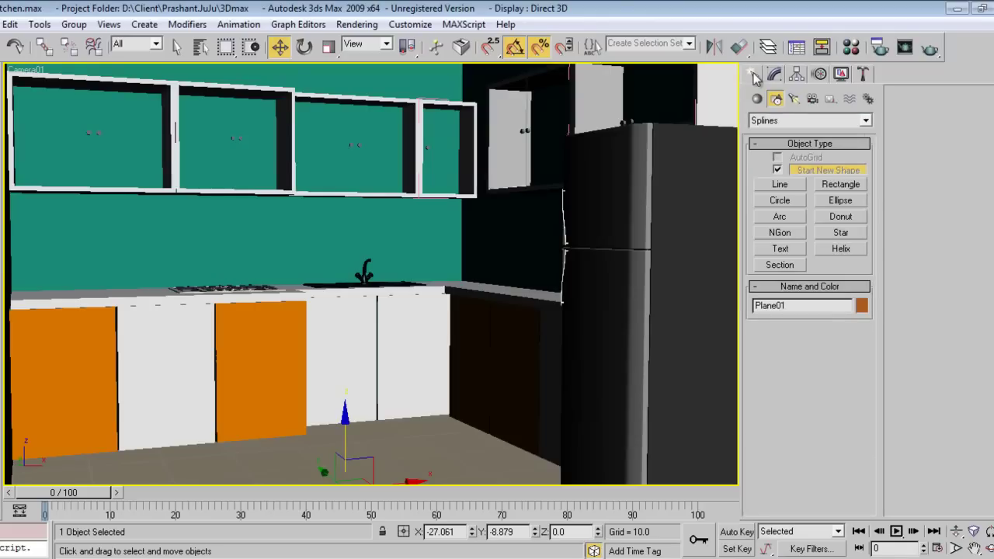
{"action": "left_click", "coordinate": [865, 121]}
{"action": "left_click", "coordinate": [865, 121]}
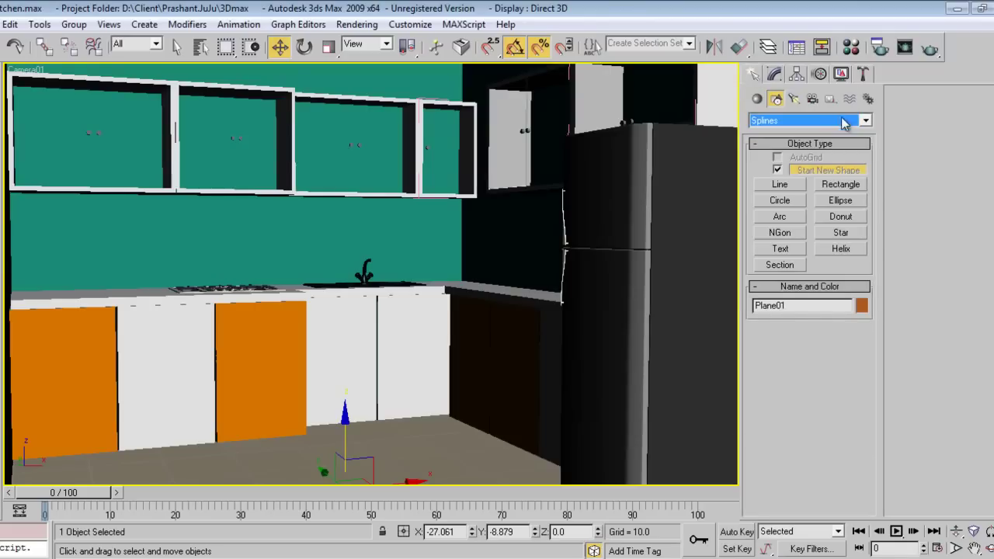
{"action": "left_click", "coordinate": [794, 100]}
{"action": "left_click", "coordinate": [803, 119]}
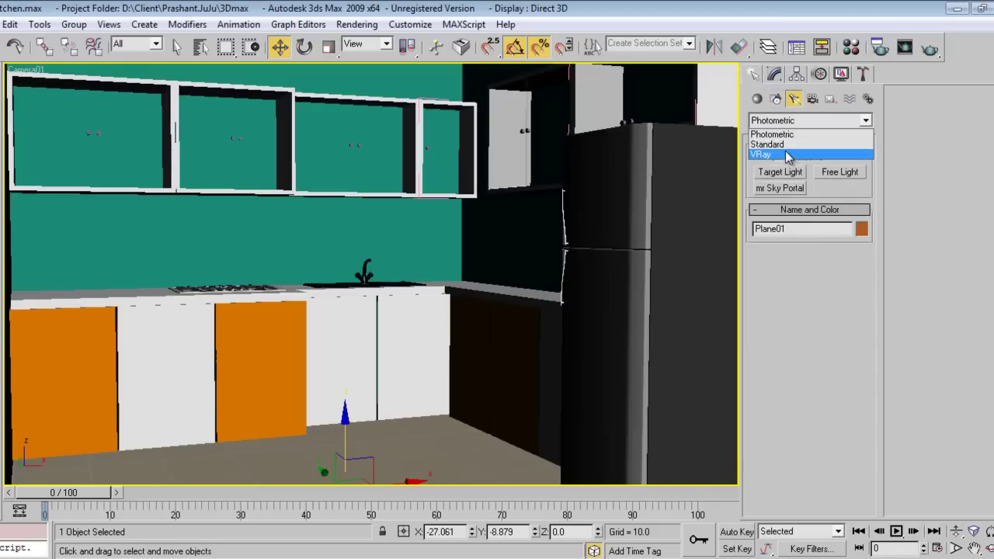
{"action": "left_click", "coordinate": [786, 152]}
{"action": "left_click", "coordinate": [783, 171]}
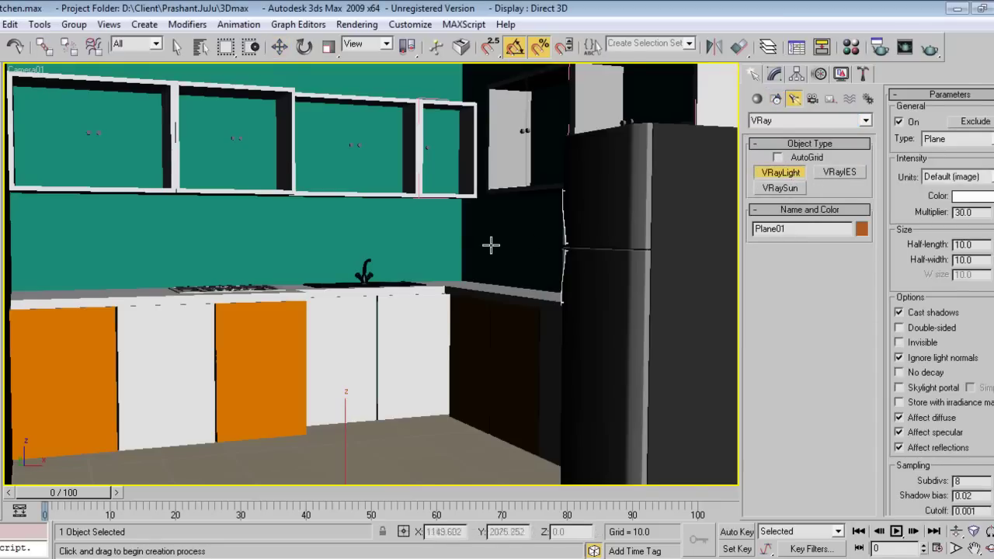
- Draw a plane light over the kitchen in Top view and raise it toward the ceiling in Left view
{"action": "key", "text": "t"}
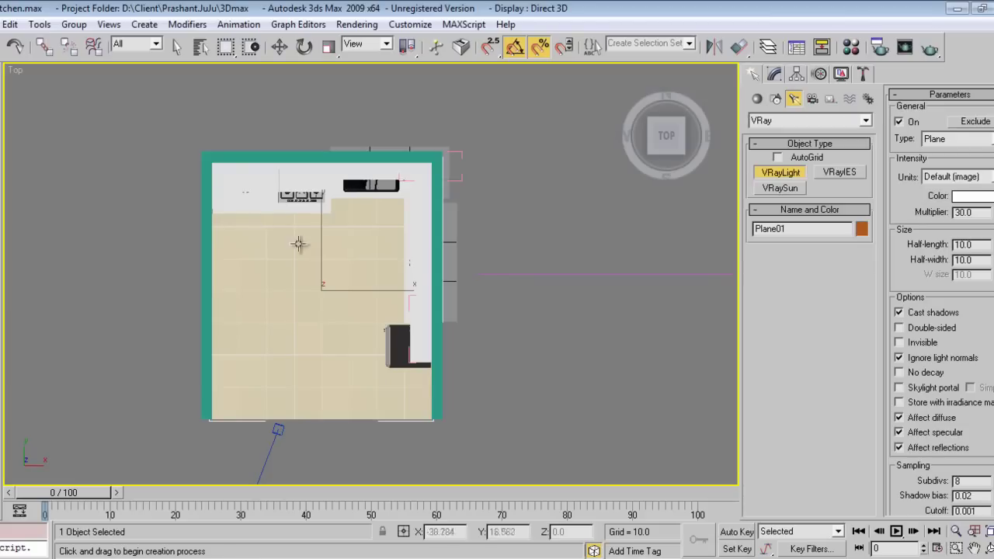
{"action": "left_click_drag", "start_coordinate": [202, 154], "coordinate": [438, 415]}
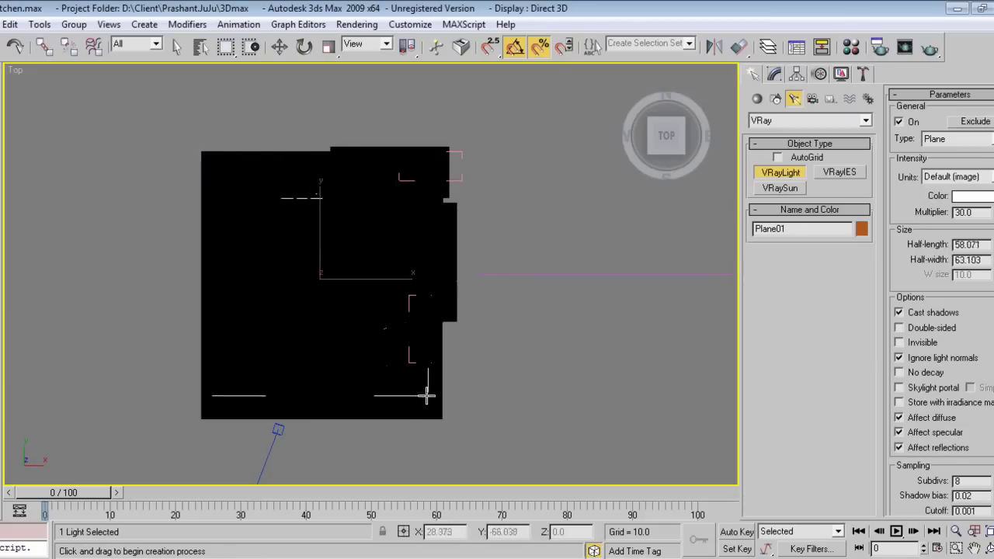
{"action": "key", "text": "l"}
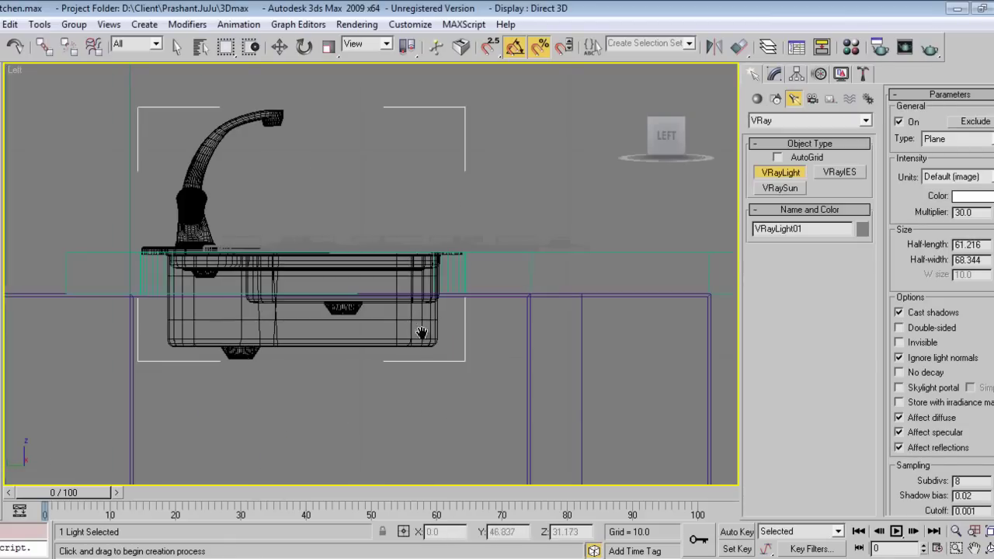
{"action": "scroll", "coordinate": [422, 335], "scroll_direction": "down", "scroll_amount": 3}
{"action": "right_click", "coordinate": [439, 339]}
{"action": "scroll", "coordinate": [440, 339], "scroll_direction": "down", "scroll_amount": 3}
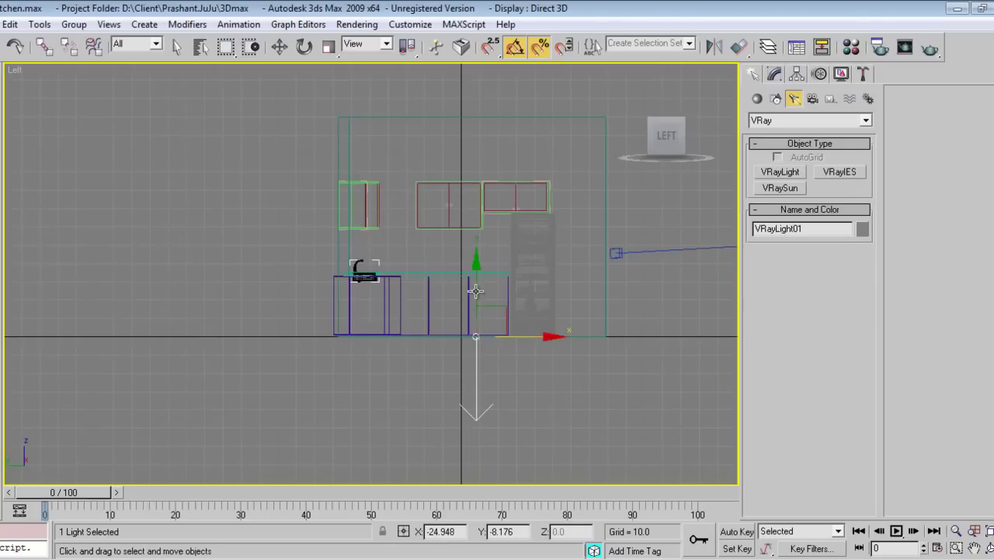
{"action": "key", "text": "w"}
{"action": "left_click_drag", "start_coordinate": [474, 281], "coordinate": [473, 90]}
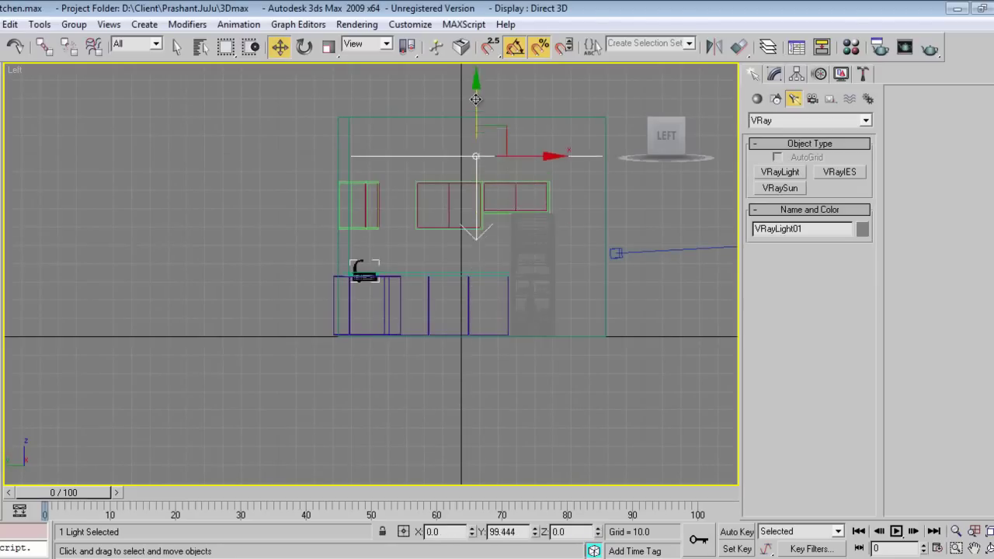
- Lower VRayLight01's multiplier from 30 to 3.0
{"action": "left_click", "coordinate": [774, 75]}
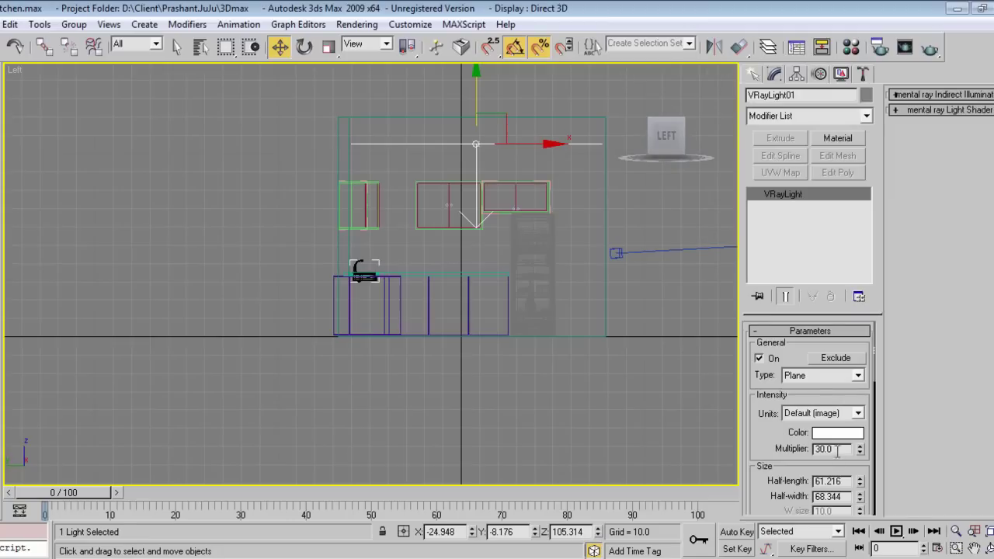
{"action": "key", "text": "BackSpace"}
{"action": "type", "text": "3"}
{"action": "key", "text": "Return"}
{"action": "left_click", "coordinate": [753, 74]}
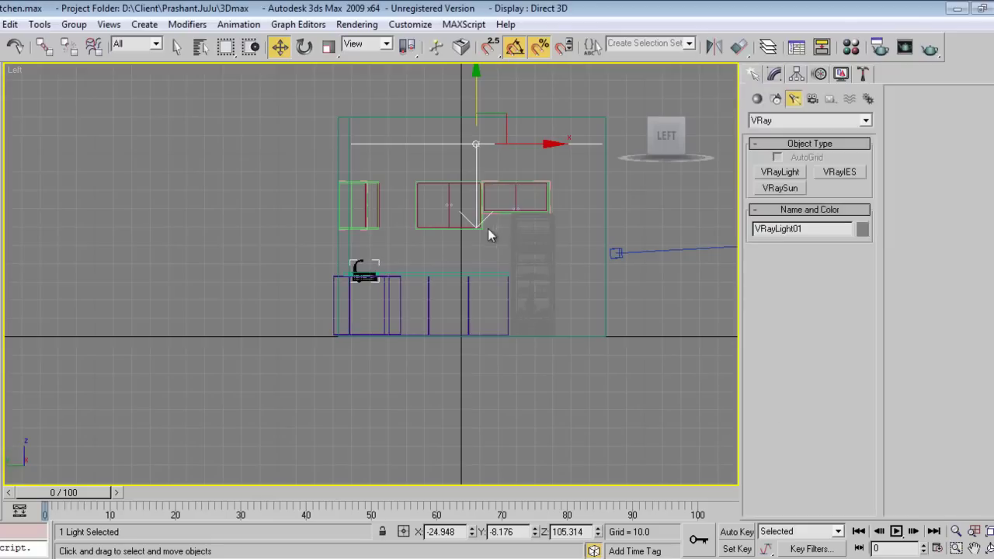
- Show the kitchen through Camera01 and open Render Setup
{"action": "key", "text": "c"}
{"action": "left_click_drag", "start_coordinate": [112, 490], "coordinate": [105, 490]}
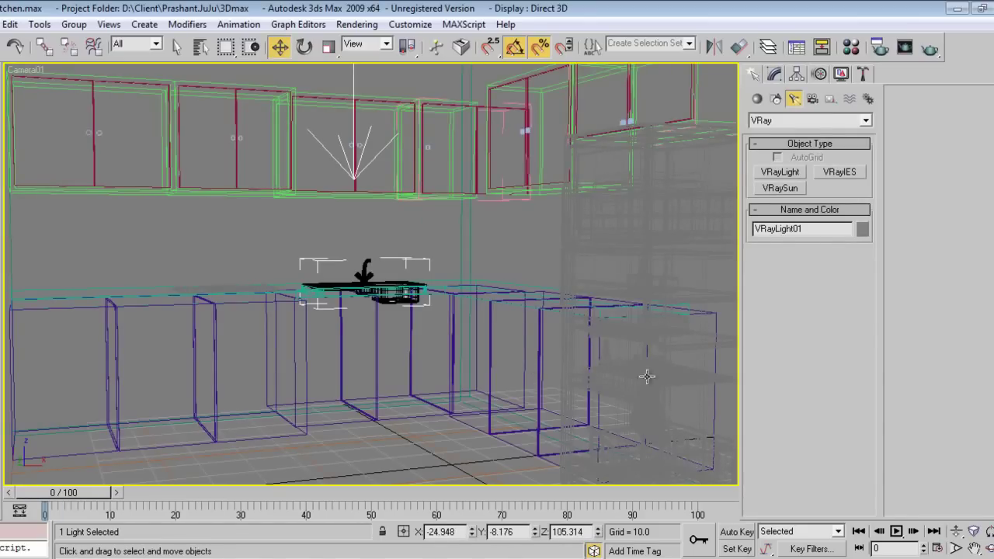
{"action": "left_click", "coordinate": [879, 48]}
- On the V-Ray tab, choose Adaptive DMC sampler, Mitchell-Netravali filter and Exponential colour mapping
{"action": "left_click", "coordinate": [561, 88]}
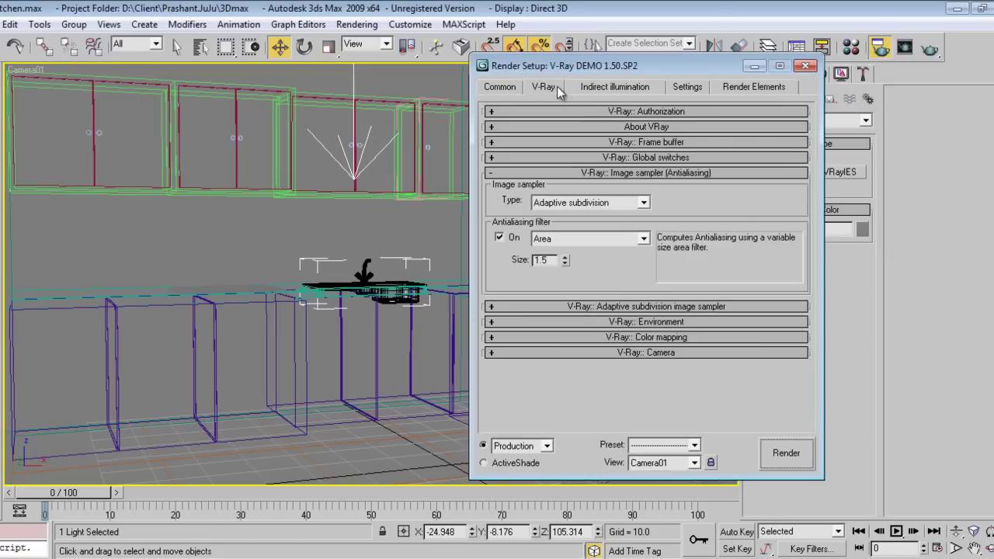
{"action": "left_click", "coordinate": [636, 202]}
{"action": "left_click", "coordinate": [613, 226]}
{"action": "left_click", "coordinate": [613, 237]}
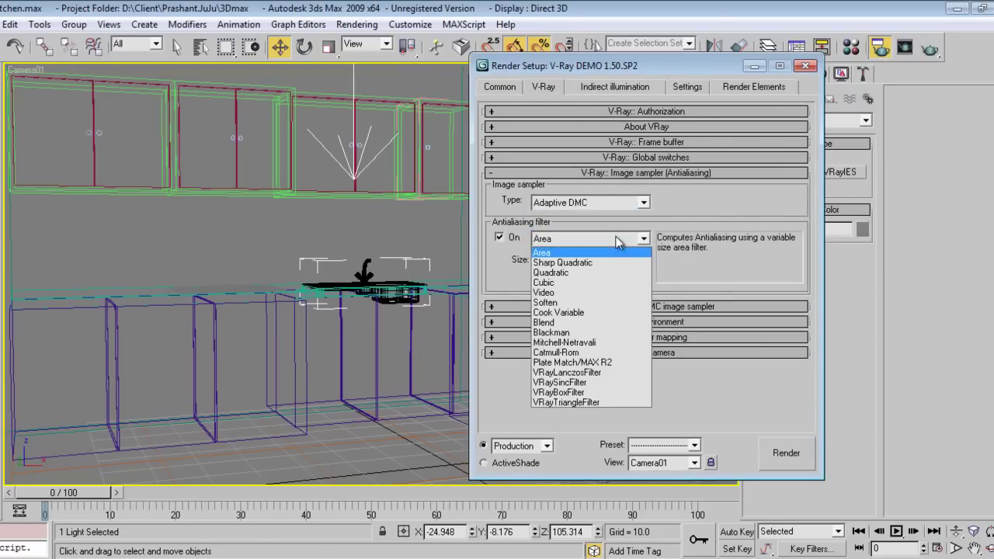
{"action": "left_click", "coordinate": [598, 339]}
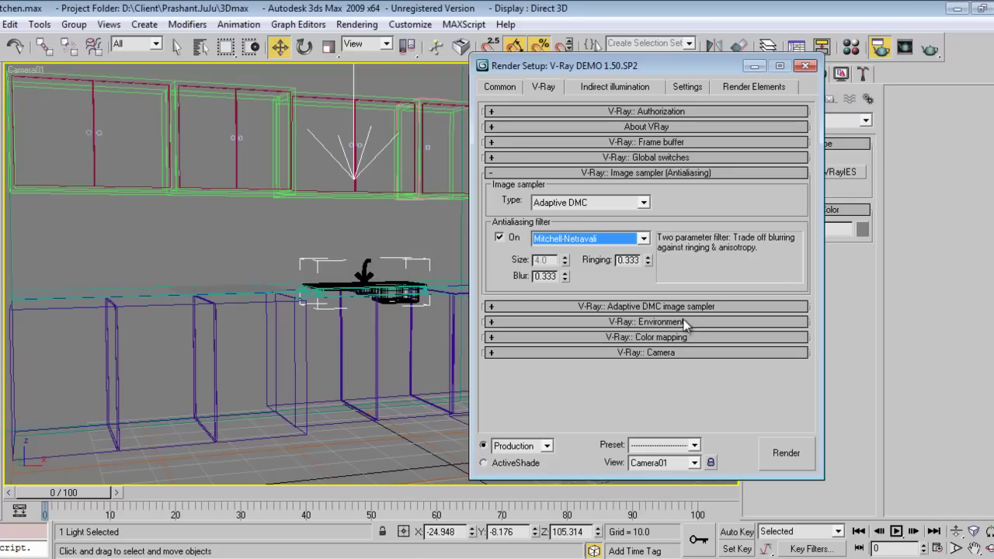
{"action": "left_click", "coordinate": [684, 339]}
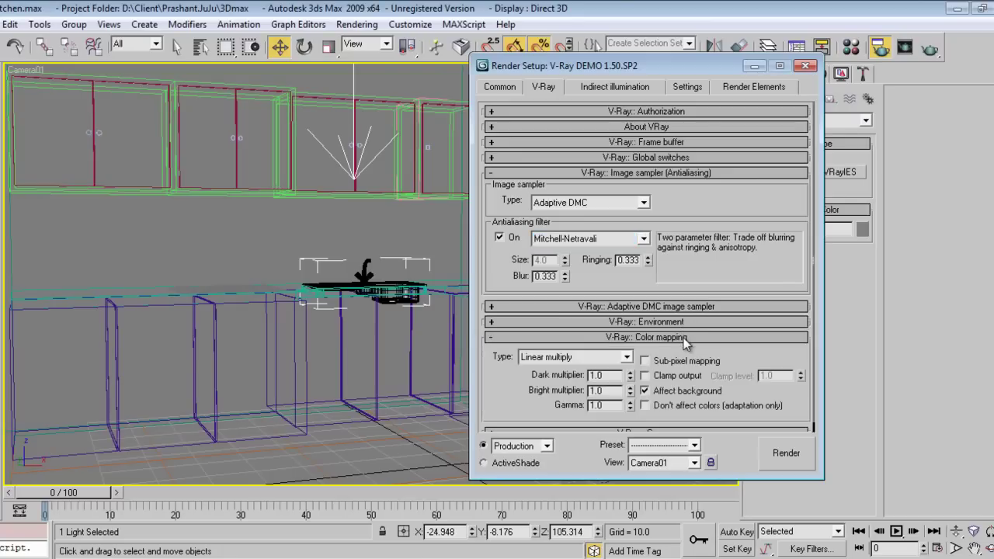
{"action": "left_click", "coordinate": [596, 357]}
{"action": "left_click", "coordinate": [562, 375]}
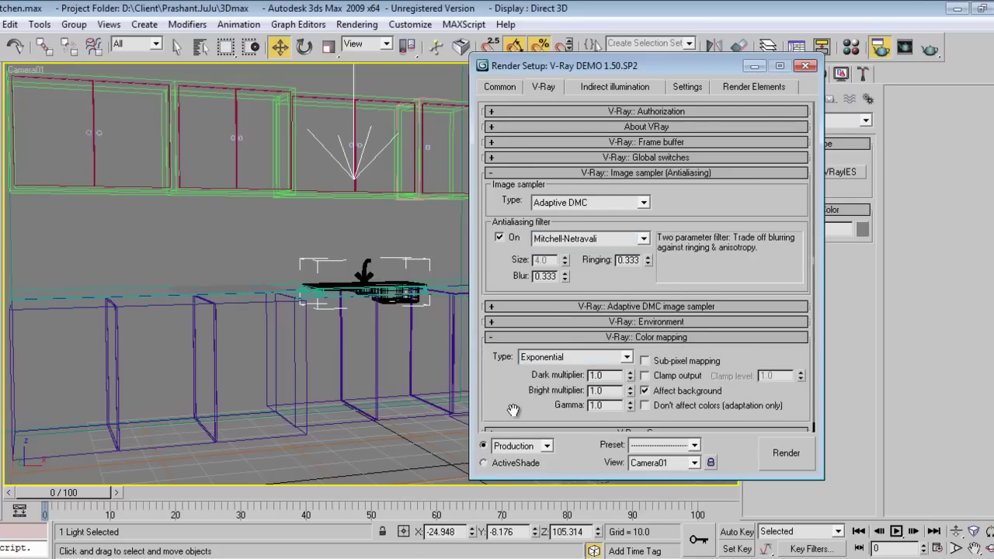
{"action": "scroll", "coordinate": [514, 412], "scroll_direction": "down", "scroll_amount": 1}
- Turn on global illumination with Light cache as the secondary bounce engine
{"action": "left_click", "coordinate": [615, 86]}
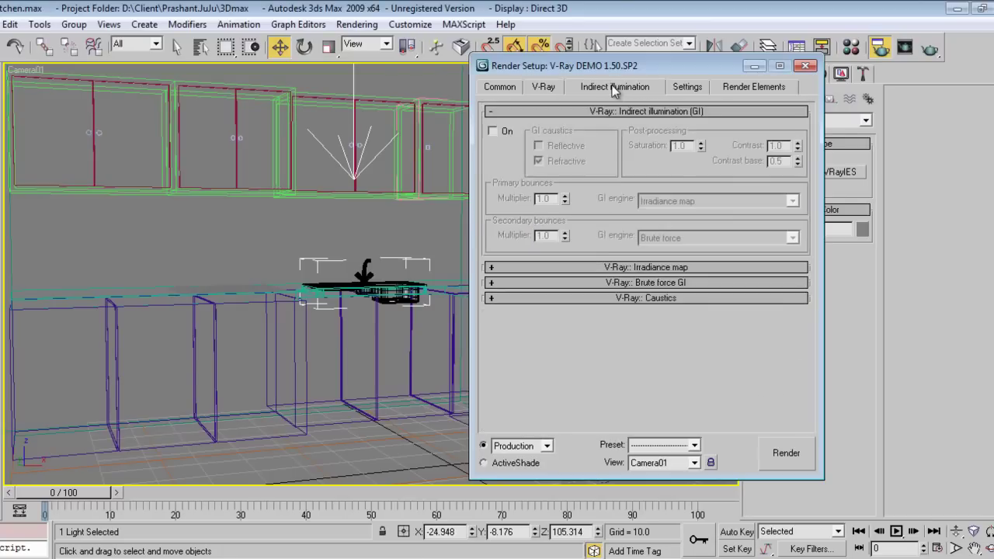
{"action": "left_click", "coordinate": [493, 132]}
{"action": "left_click", "coordinate": [675, 238]}
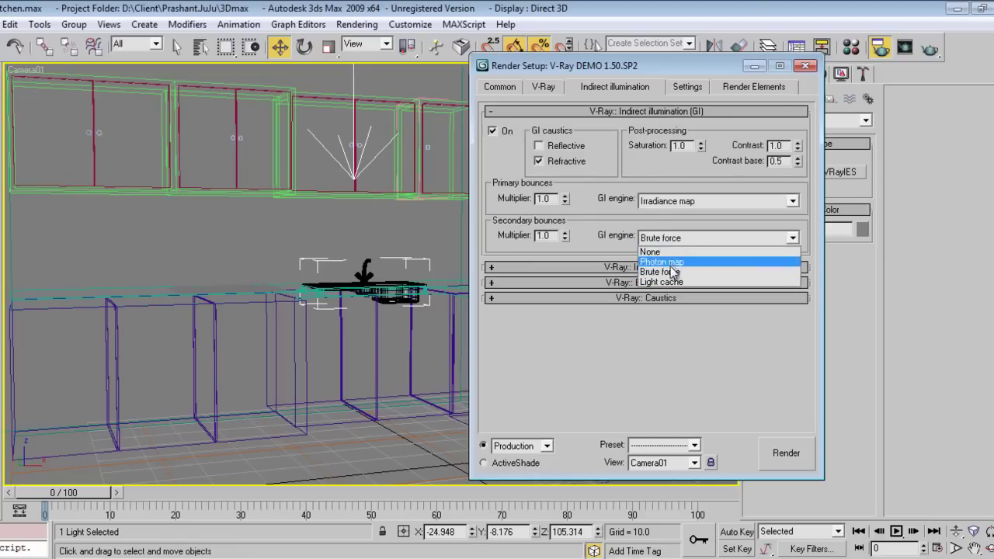
{"action": "left_click", "coordinate": [666, 282]}
{"action": "left_click", "coordinate": [664, 267]}
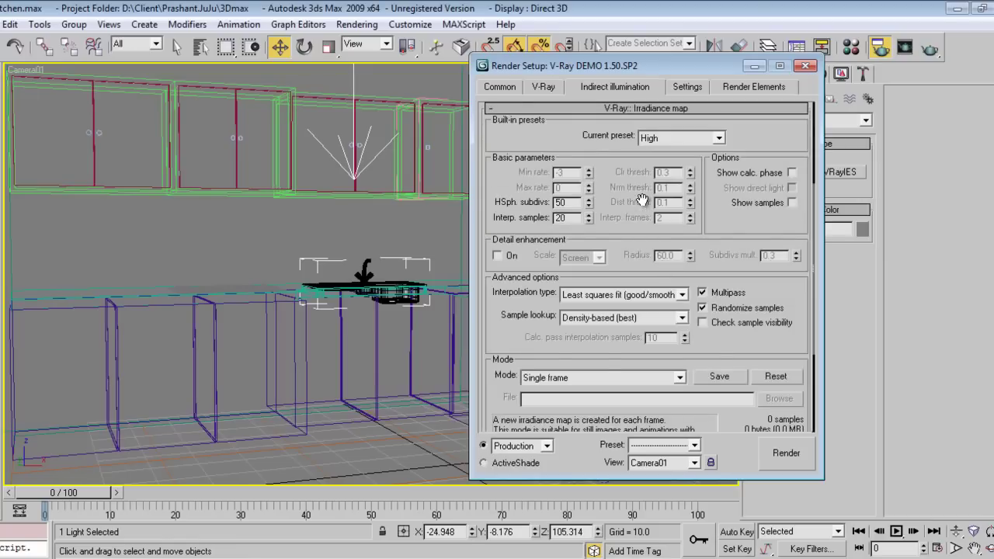
{"action": "scroll", "coordinate": [643, 201], "scroll_direction": "up", "scroll_amount": 5}
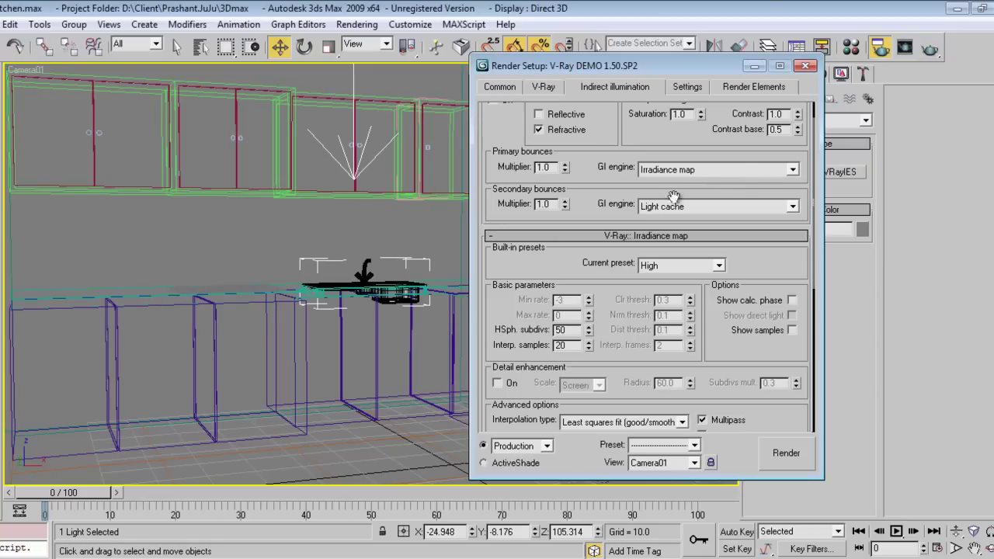
- Set the irradiance map to the Low preset and show calc phases for irradiance and light cache
{"action": "left_click", "coordinate": [689, 267]}
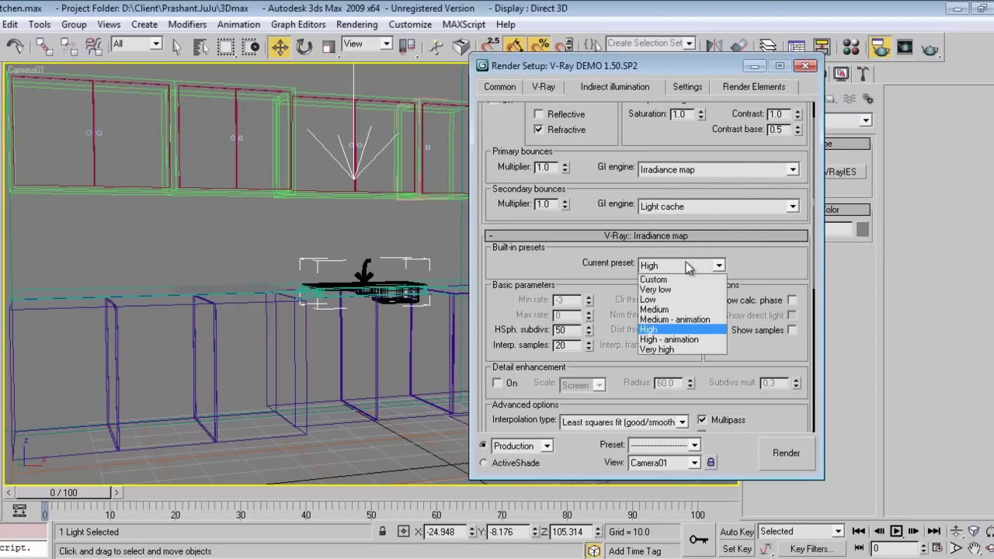
{"action": "left_click", "coordinate": [685, 301]}
{"action": "left_click", "coordinate": [792, 301]}
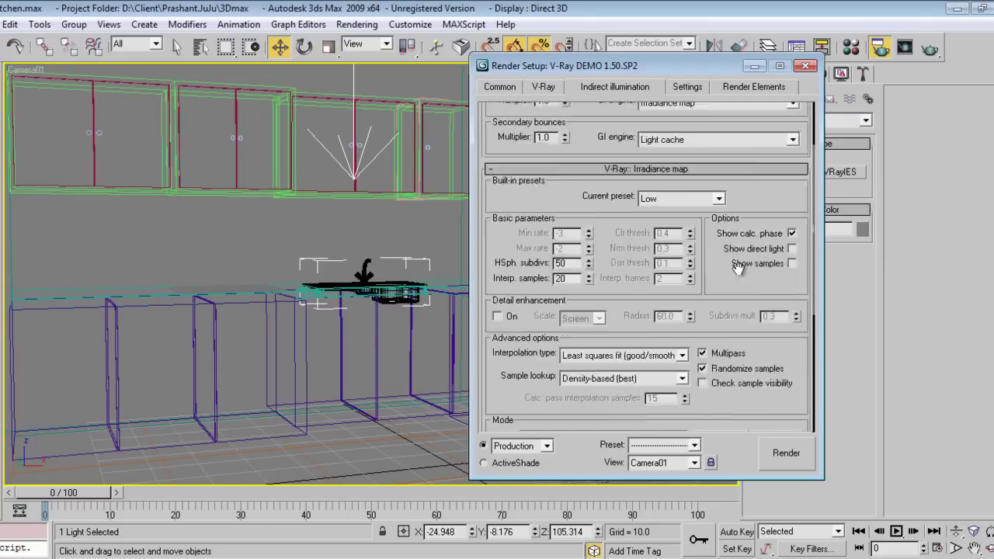
{"action": "scroll", "coordinate": [749, 348], "scroll_direction": "down", "scroll_amount": 5}
{"action": "scroll", "coordinate": [691, 412], "scroll_direction": "down", "scroll_amount": 5}
{"action": "scroll", "coordinate": [707, 282], "scroll_direction": "up", "scroll_amount": 5}
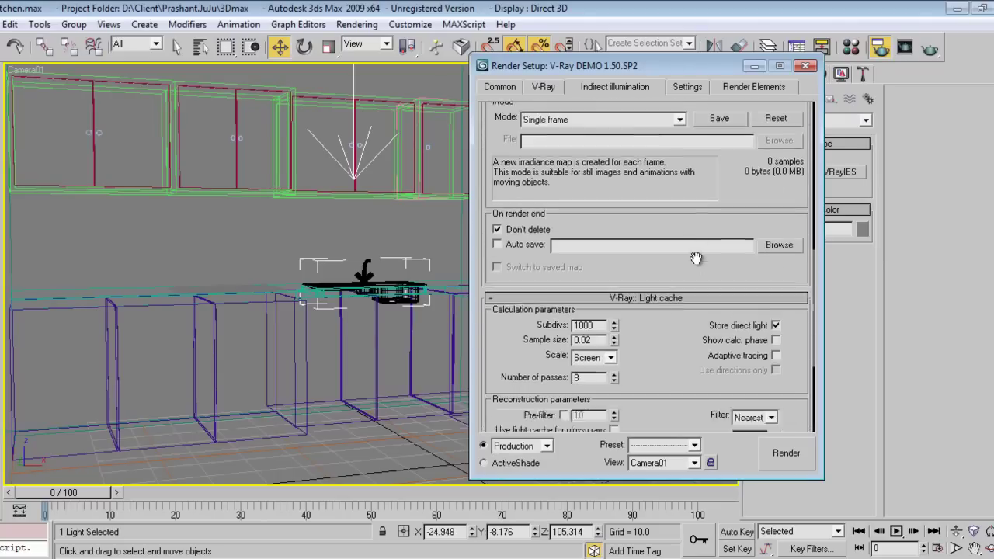
{"action": "scroll", "coordinate": [723, 268], "scroll_direction": "up", "scroll_amount": 5}
{"action": "scroll", "coordinate": [746, 247], "scroll_direction": "up", "scroll_amount": 5}
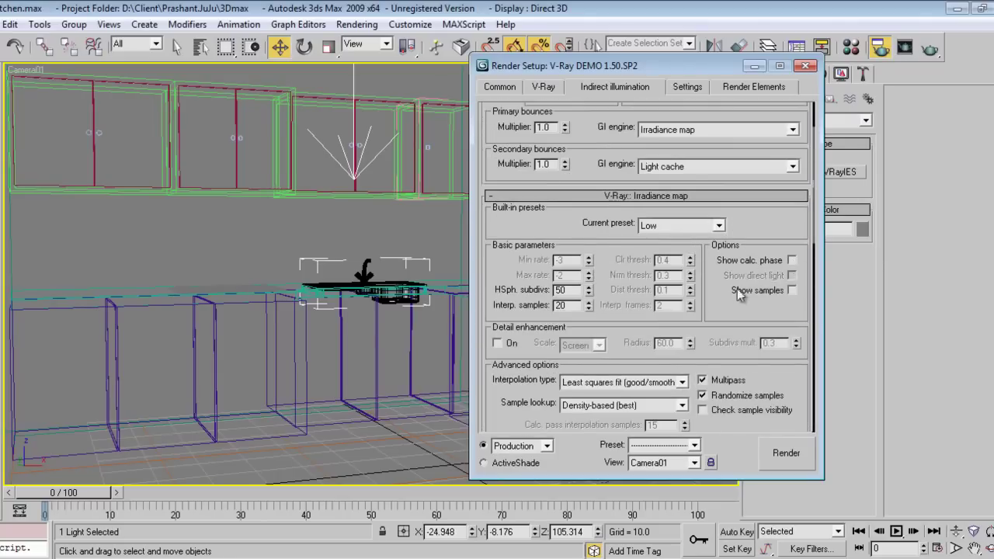
{"action": "scroll", "coordinate": [734, 291], "scroll_direction": "down", "scroll_amount": 5}
{"action": "scroll", "coordinate": [732, 267], "scroll_direction": "down", "scroll_amount": 5}
{"action": "scroll", "coordinate": [739, 319], "scroll_direction": "down", "scroll_amount": 5}
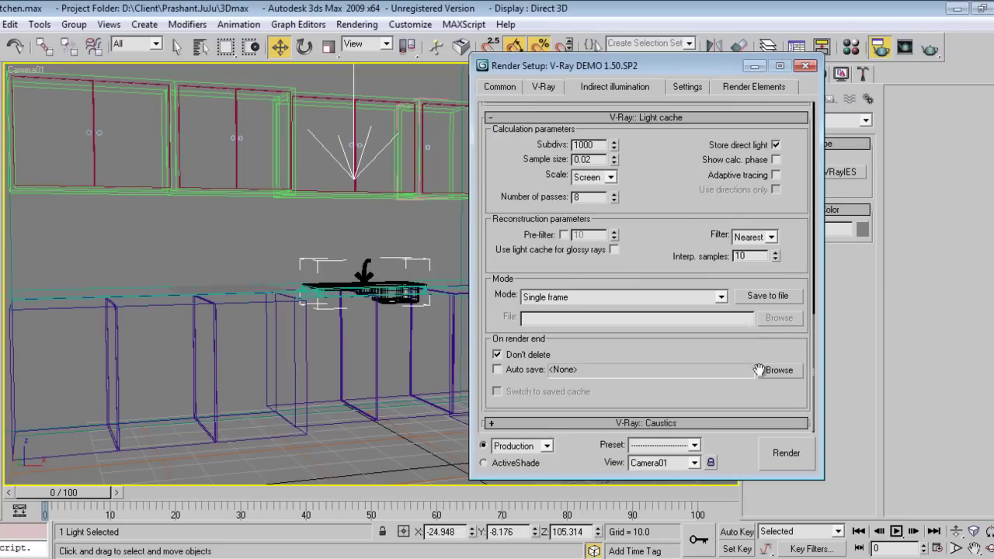
{"action": "scroll", "coordinate": [759, 371], "scroll_direction": "up", "scroll_amount": 3}
{"action": "left_click", "coordinate": [776, 298]}
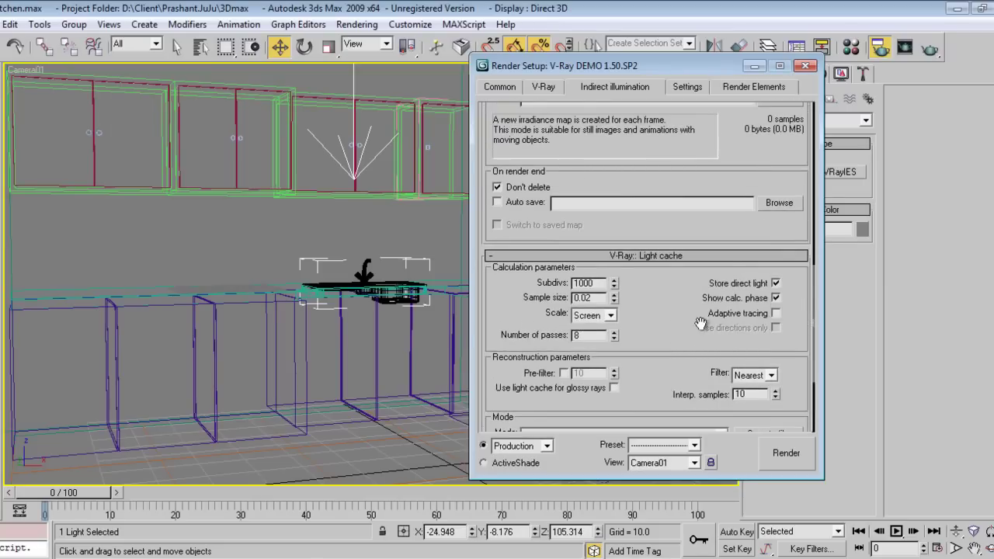
{"action": "scroll", "coordinate": [773, 306], "scroll_direction": "down", "scroll_amount": 3}
- Set the render region size to 32 on the Settings tab
{"action": "left_click", "coordinate": [694, 88]}
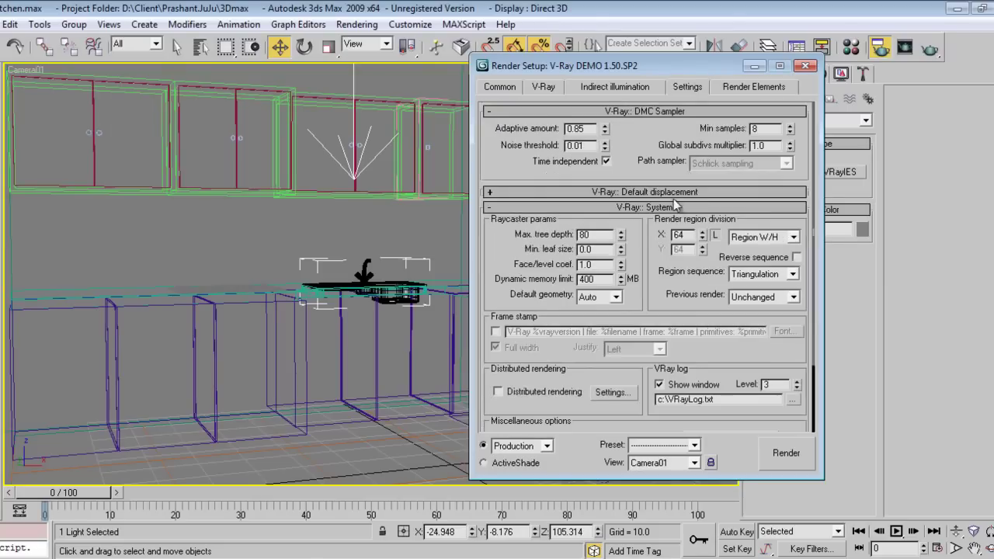
{"action": "type", "text": "32"}
{"action": "key", "text": "Return"}
{"action": "left_click", "coordinate": [542, 88]}
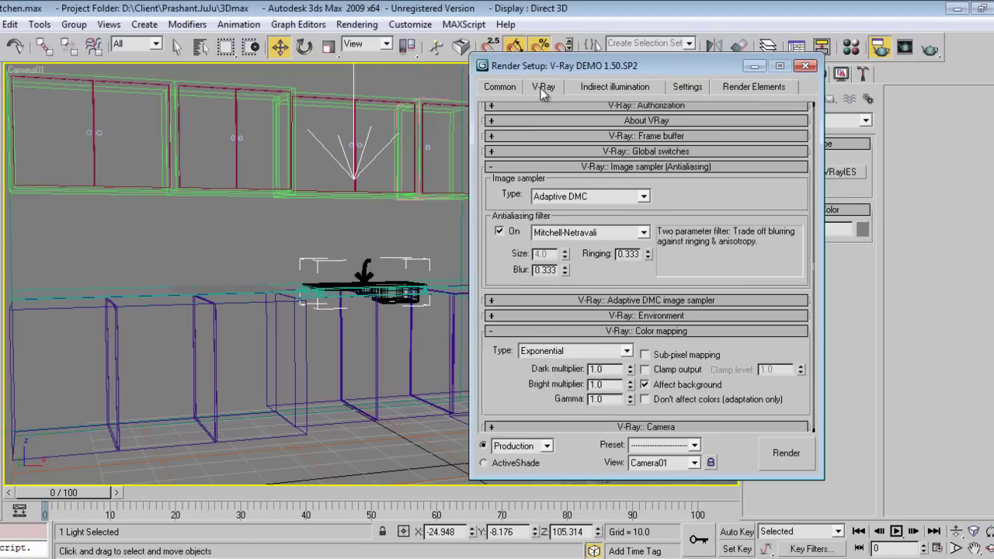
- Close Render Setup and start the production render of Camera01
{"action": "left_click", "coordinate": [804, 66]}
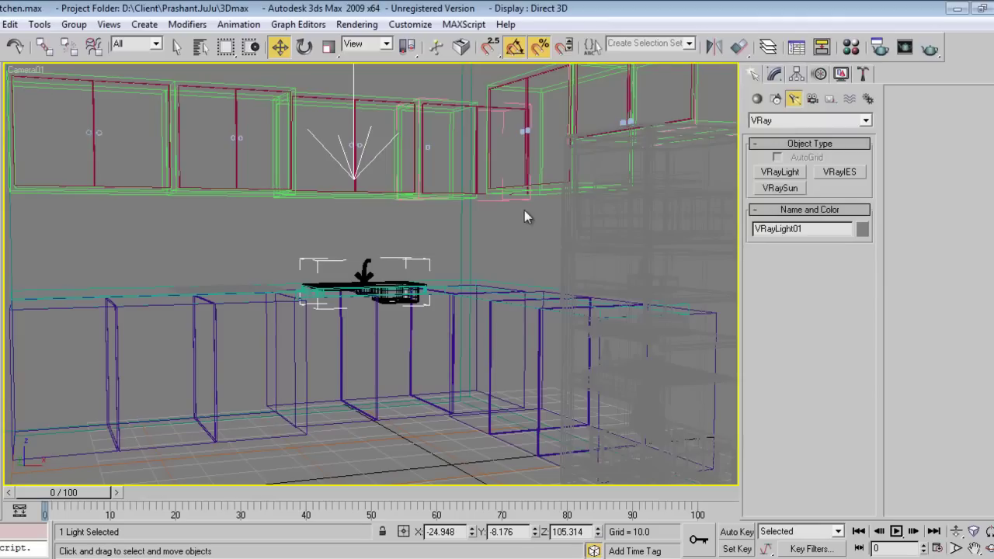
{"action": "right_click", "coordinate": [543, 222]}
{"action": "left_click", "coordinate": [545, 222]}
{"action": "left_click", "coordinate": [930, 49]}
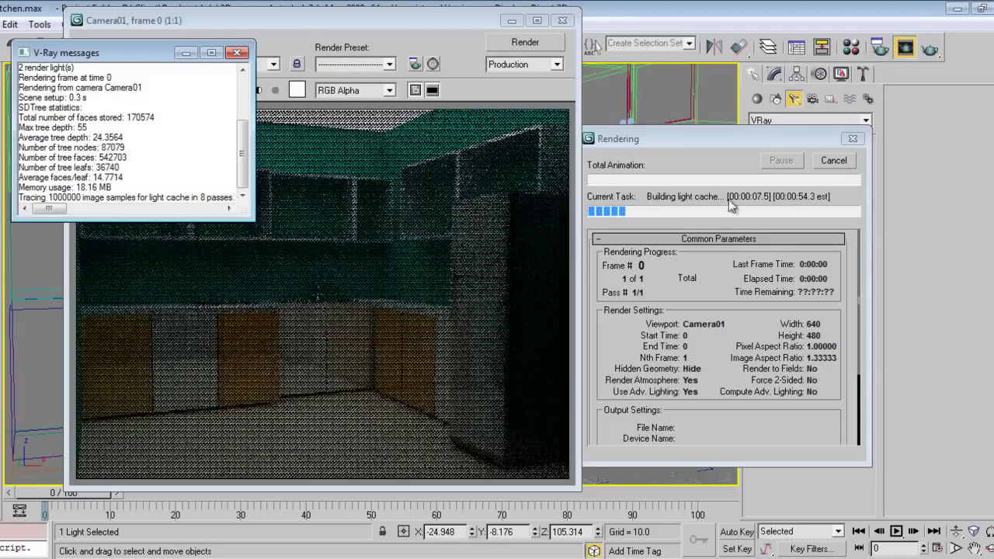
- Once the render finishes, close the V-Ray messages log and minimize the frame buffer
{"action": "left_click", "coordinate": [771, 140]}
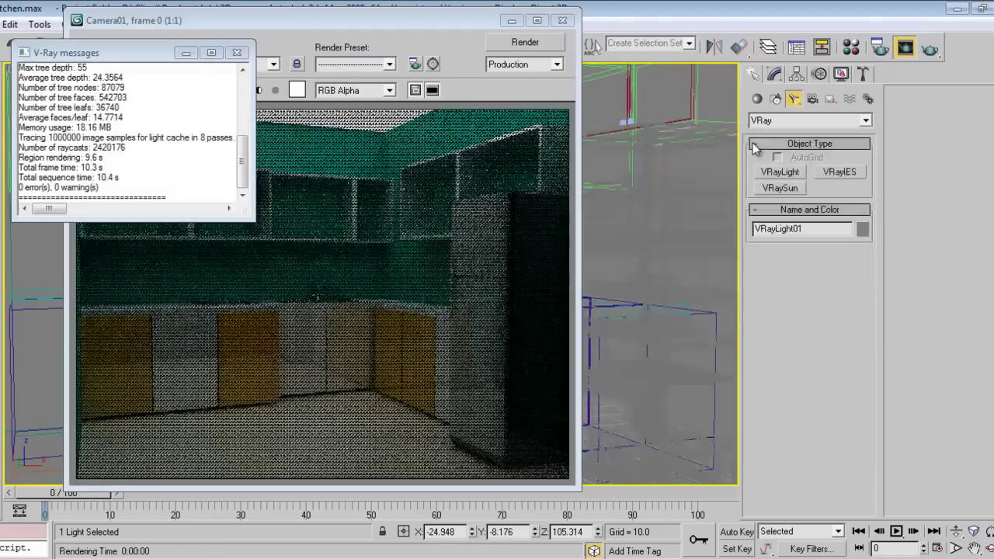
{"action": "left_click_drag", "start_coordinate": [355, 27], "coordinate": [687, 76]}
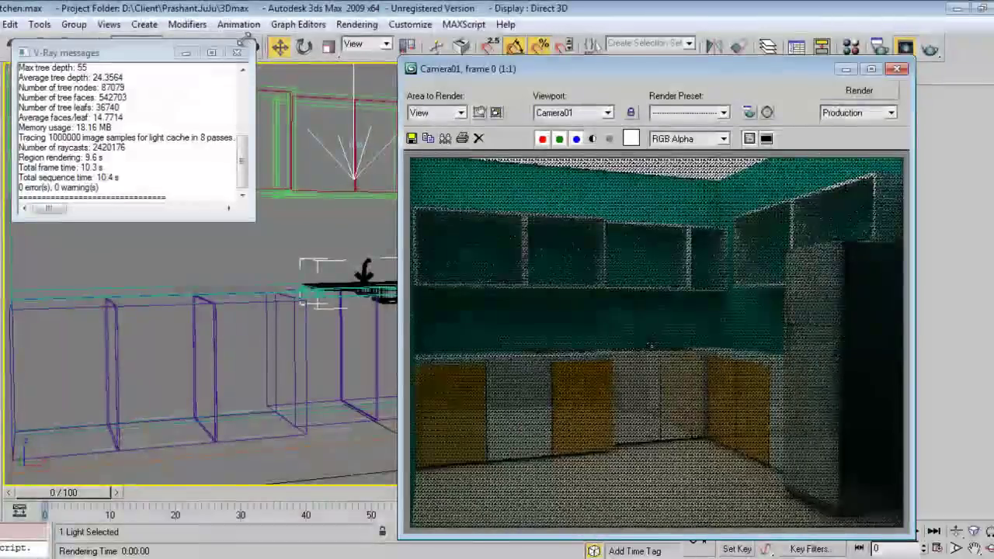
{"action": "left_click", "coordinate": [274, 75]}
{"action": "left_click_drag", "start_coordinate": [507, 75], "coordinate": [651, 87]}
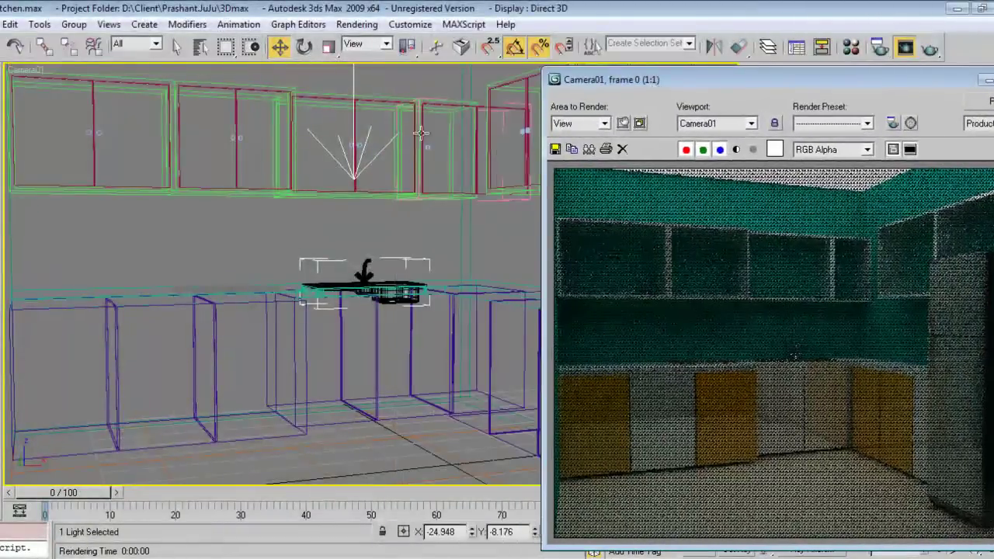
{"action": "left_click", "coordinate": [361, 81]}
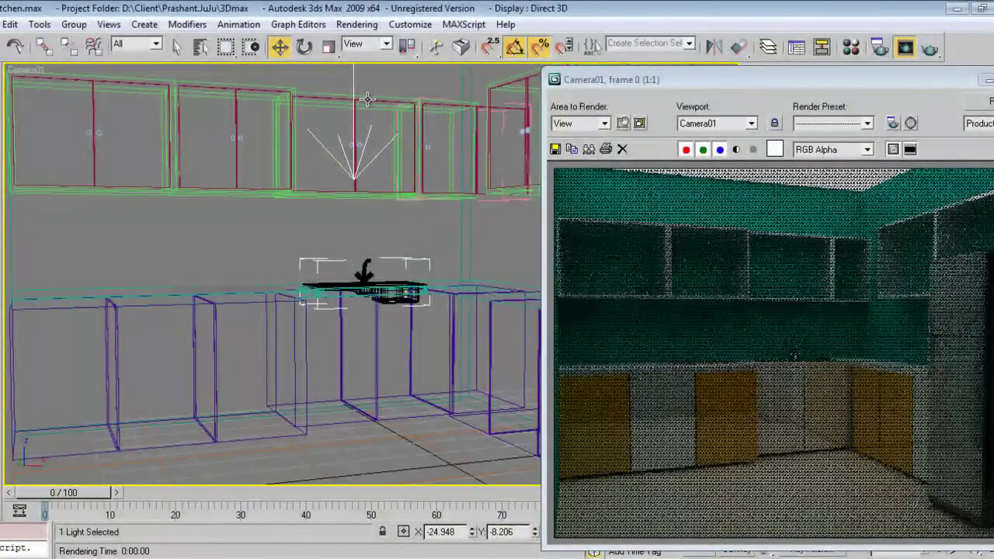
{"action": "left_click_drag", "start_coordinate": [840, 76], "coordinate": [636, 9]}
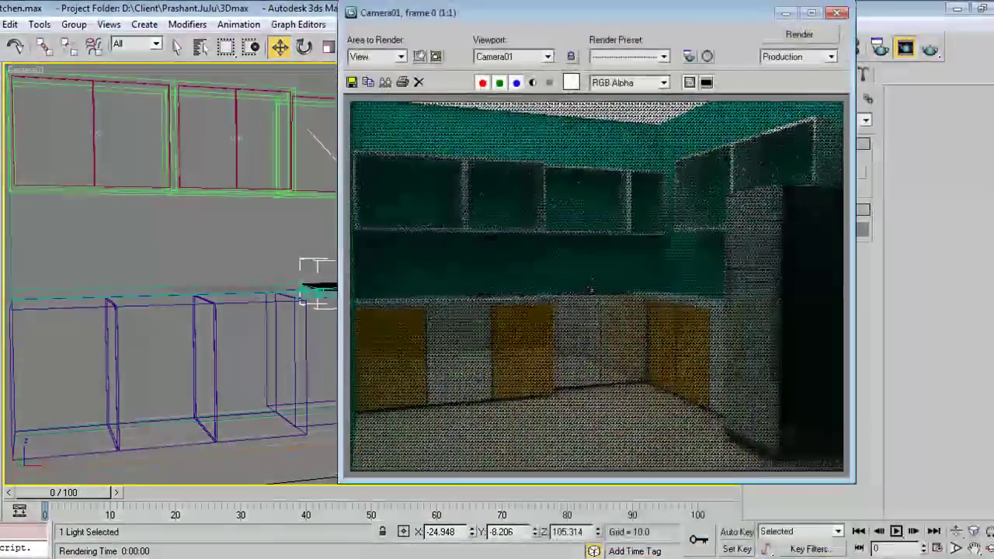
{"action": "double_click", "coordinate": [636, 9]}
{"action": "left_click", "coordinate": [954, 8]}
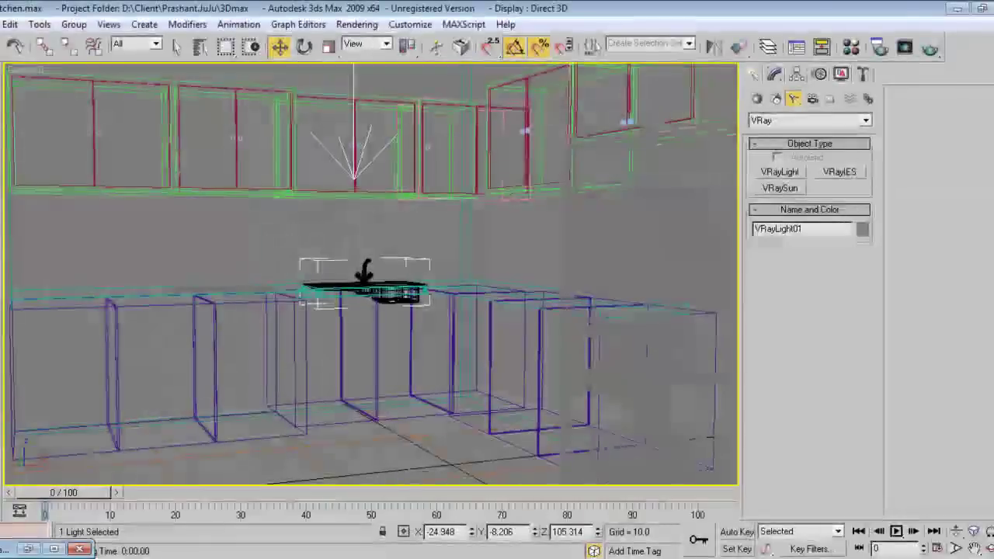
- Return to the four-view layout and restrict the selection filter to lights only
{"action": "key", "text": "alt+w"}
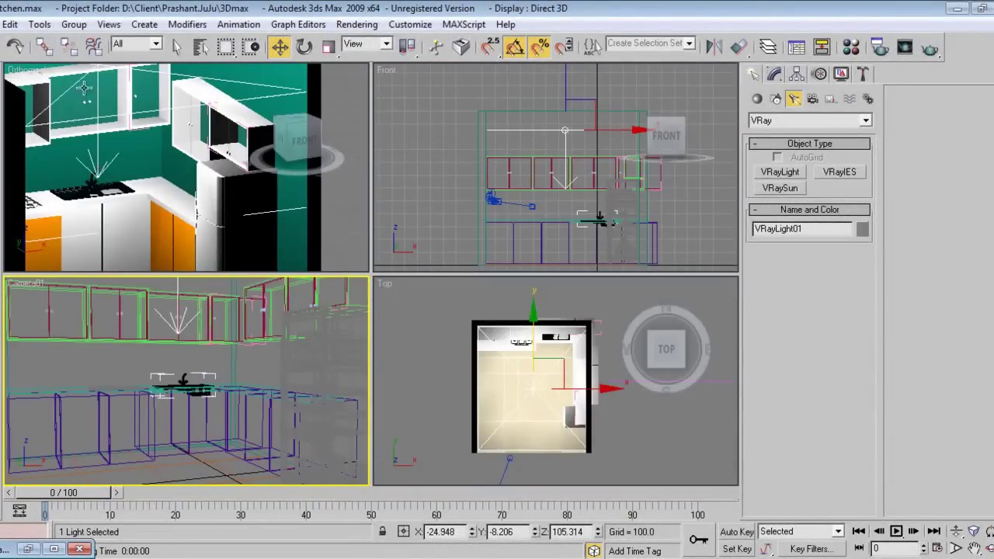
{"action": "left_click", "coordinate": [136, 44]}
{"action": "left_click", "coordinate": [128, 84]}
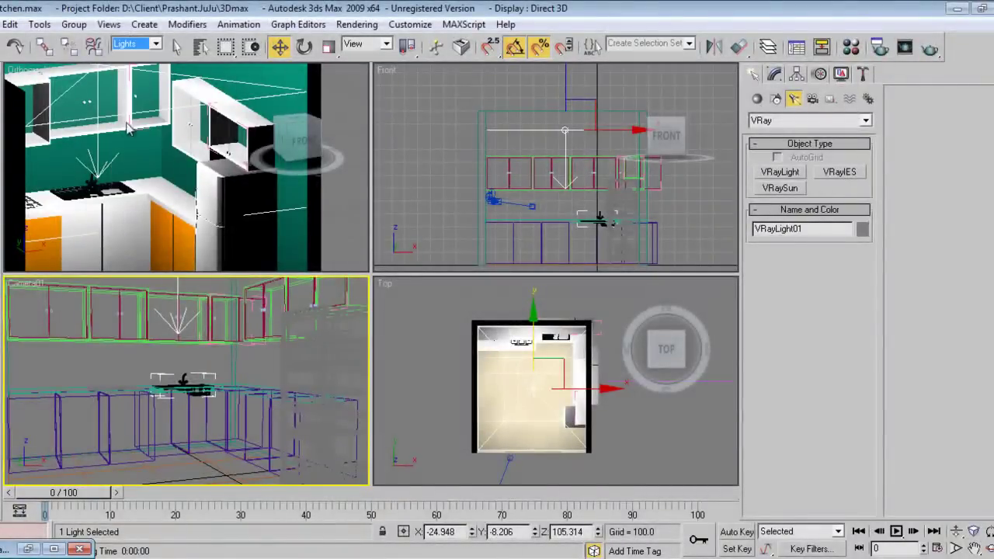
{"action": "left_click", "coordinate": [99, 153]}
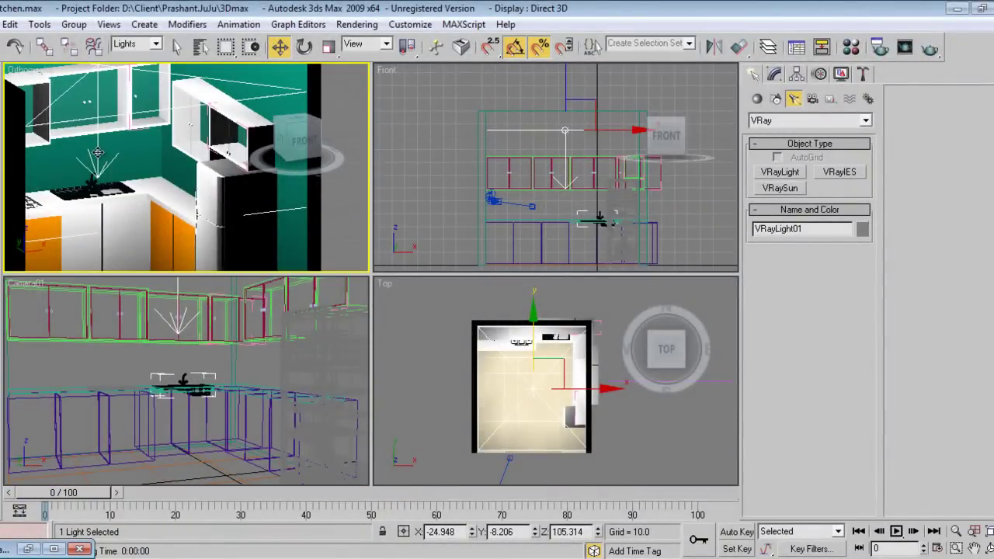
{"action": "left_click", "coordinate": [180, 328]}
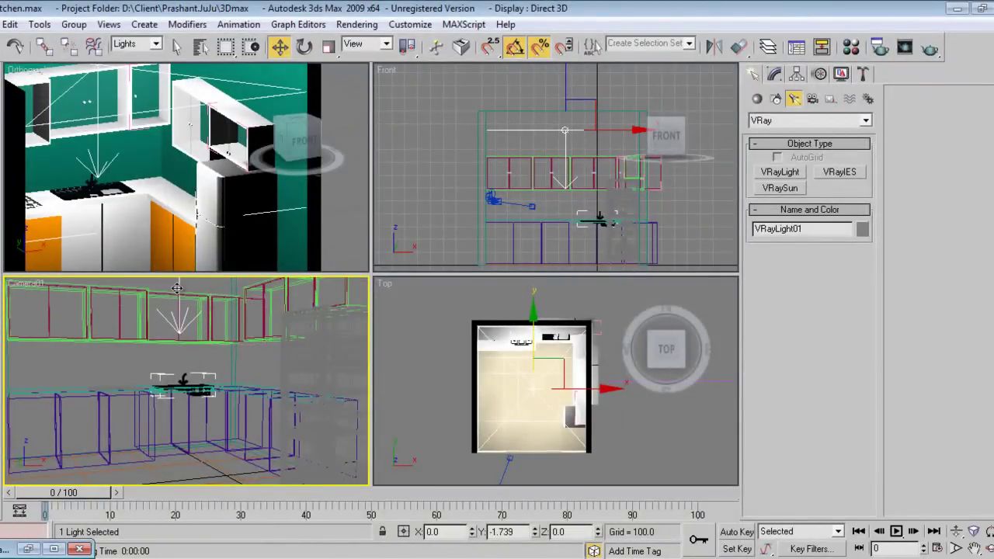
- Raise VRayLight01 to Z 119.571 in the Front view and make a test render
{"action": "left_click", "coordinate": [566, 85]}
{"action": "left_click_drag", "start_coordinate": [567, 84], "coordinate": [566, 67]}
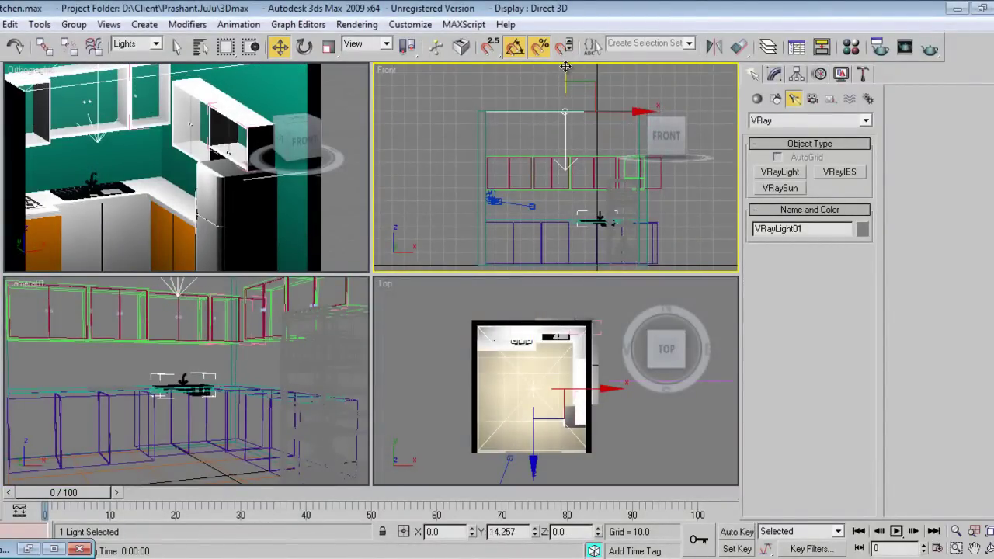
{"action": "left_click", "coordinate": [903, 48]}
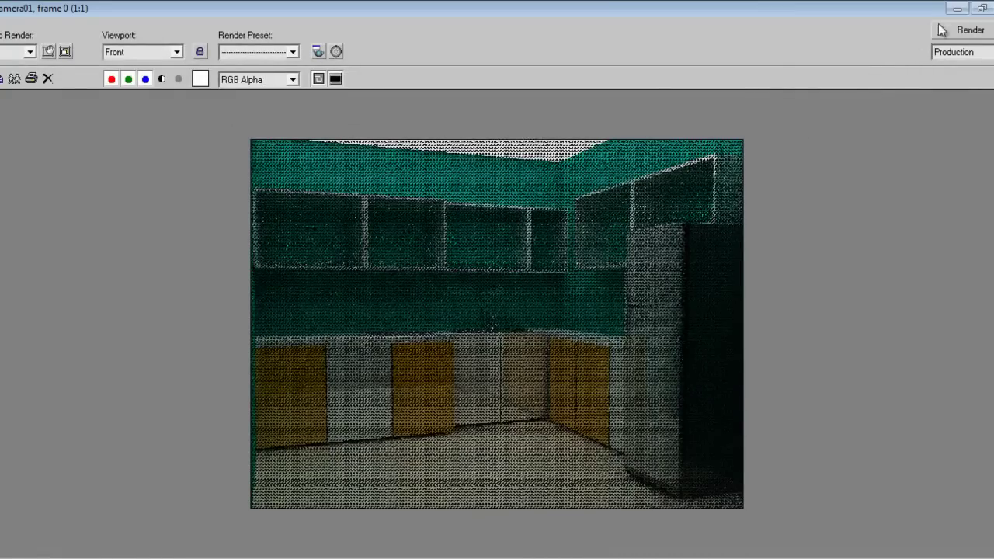
{"action": "left_click", "coordinate": [957, 8]}
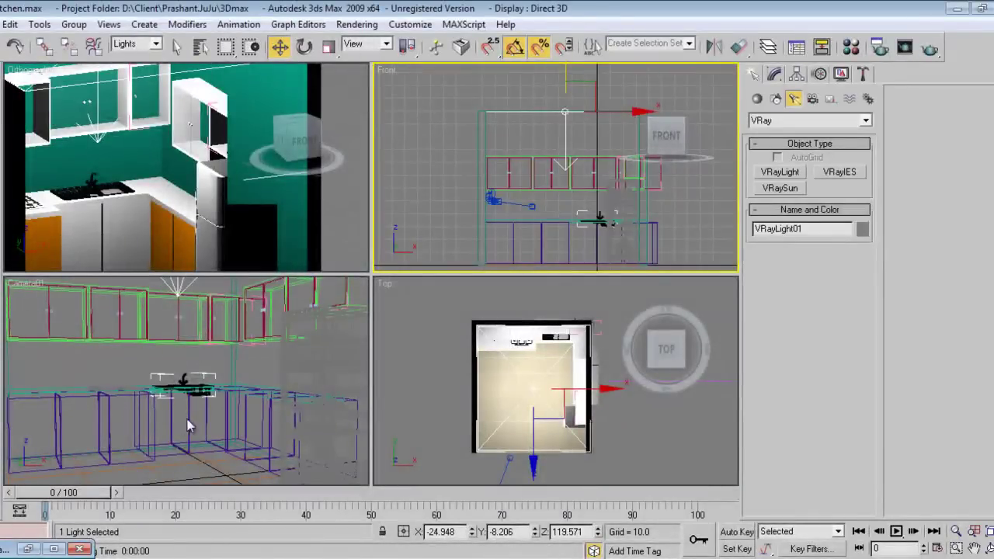
{"action": "left_click", "coordinate": [130, 44]}
- Reset the selection filter to All and raise Plane01 slightly to Z 1.056
{"action": "left_click", "coordinate": [128, 50]}
{"action": "scroll", "coordinate": [545, 249], "scroll_direction": "up", "scroll_amount": 2}
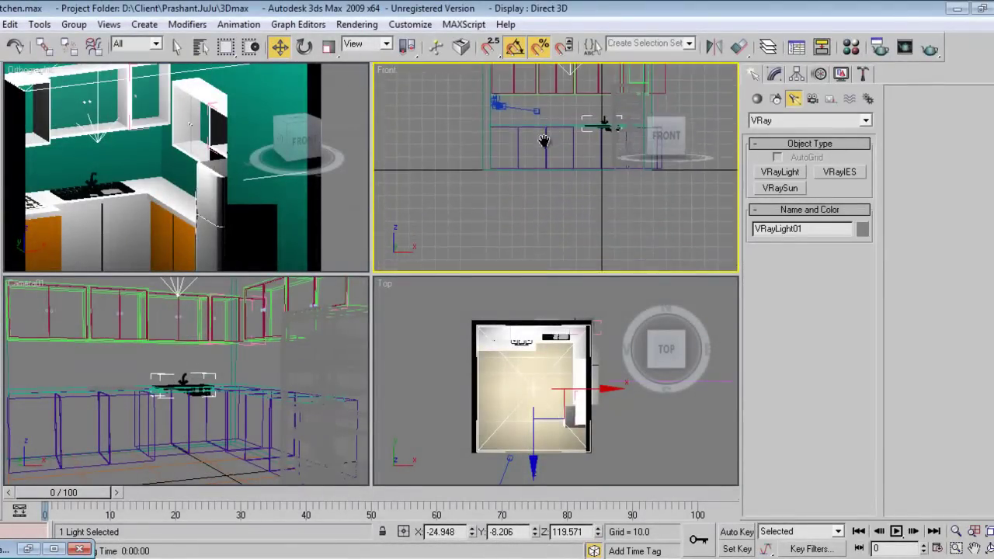
{"action": "middle_click_drag", "start_coordinate": [546, 249], "coordinate": [548, 200]}
{"action": "scroll", "coordinate": [566, 192], "scroll_direction": "up", "scroll_amount": 3}
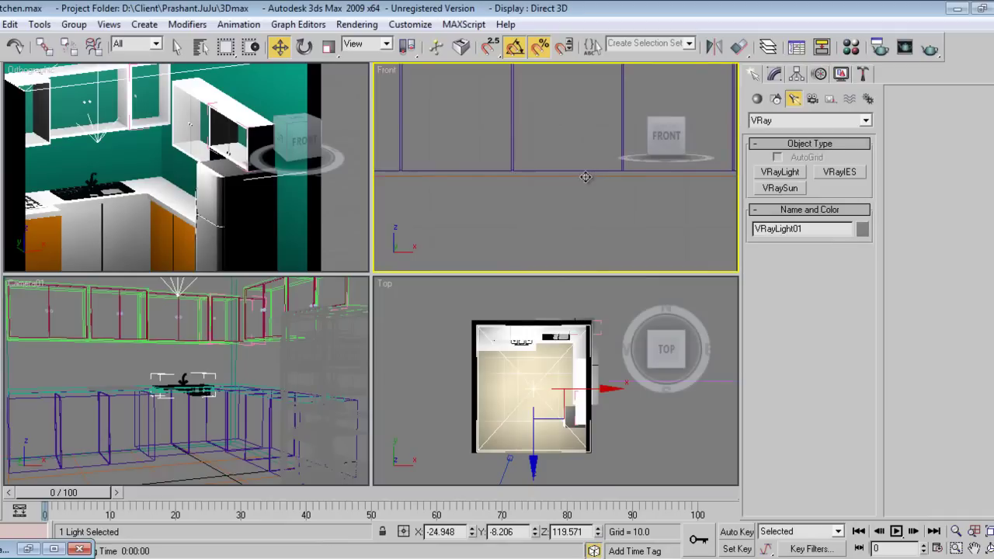
{"action": "left_click", "coordinate": [586, 176]}
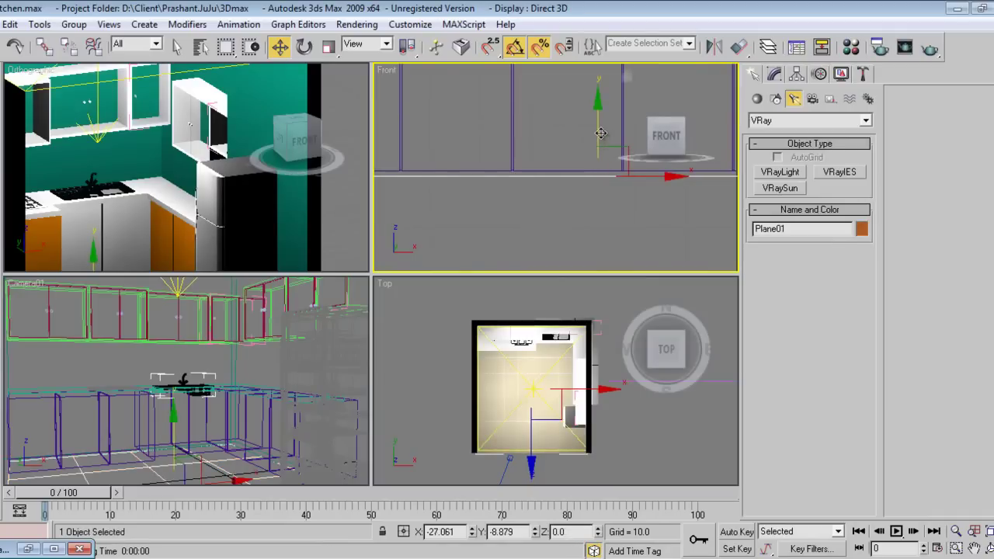
{"action": "left_click_drag", "start_coordinate": [601, 133], "coordinate": [601, 129]}
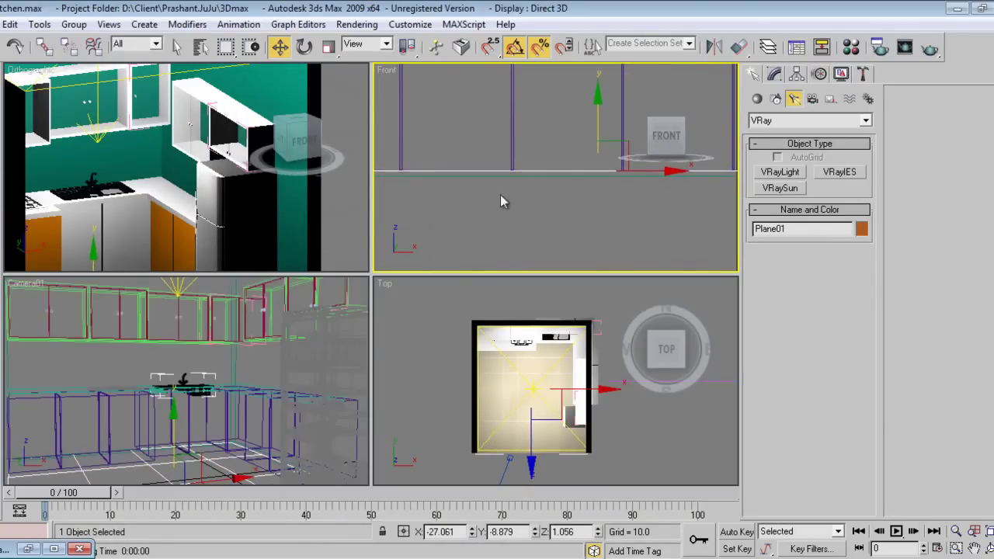
- Reframe the front view on the cabinets and re-render the camera view
{"action": "middle_click_drag", "start_coordinate": [401, 202], "coordinate": [471, 226]}
{"action": "scroll", "coordinate": [518, 192], "scroll_direction": "down", "scroll_amount": 3}
{"action": "middle_click_drag", "start_coordinate": [541, 115], "coordinate": [533, 163]}
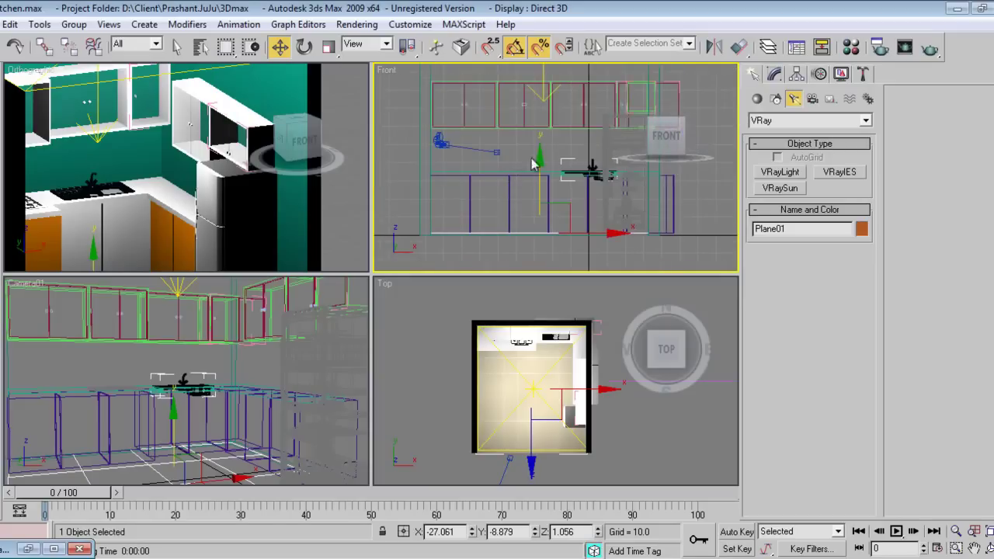
{"action": "right_click", "coordinate": [541, 221]}
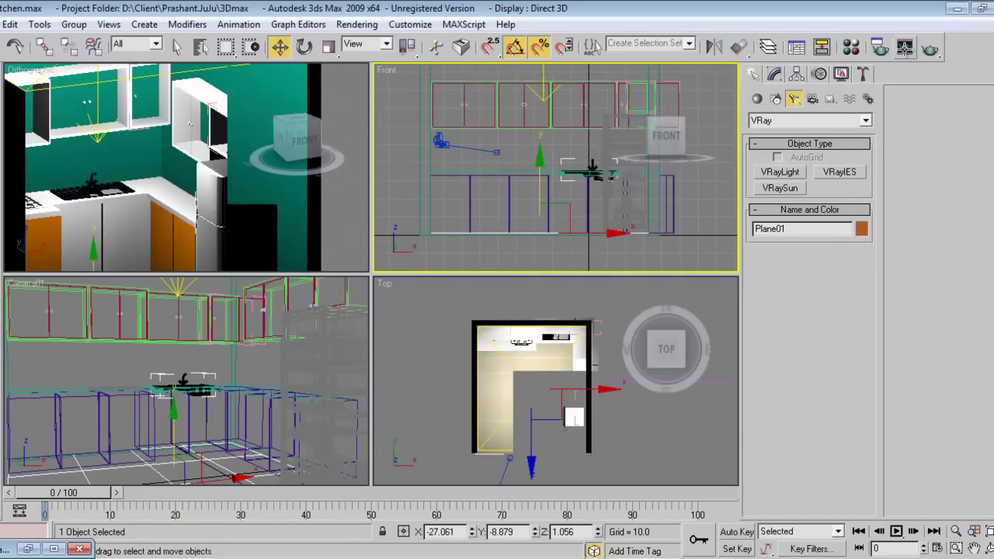
{"action": "left_click", "coordinate": [904, 49]}
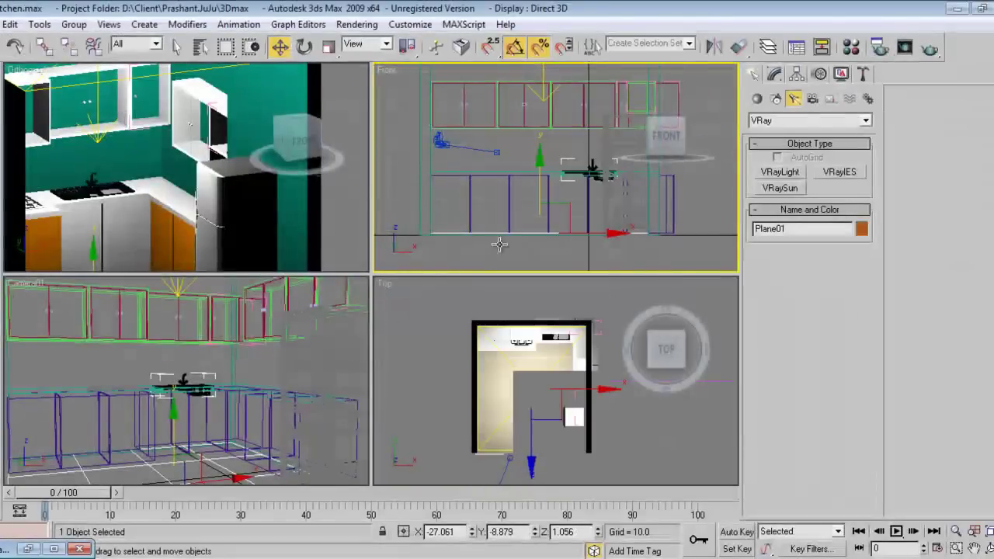
{"action": "left_click", "coordinate": [528, 399]}
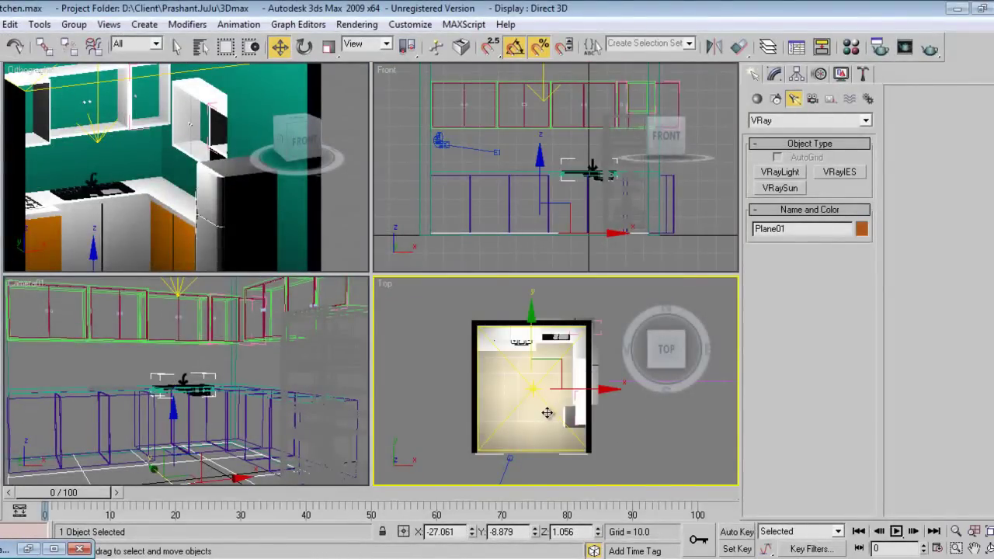
{"action": "right_click", "coordinate": [546, 413]}
- Lower the Glass sub-material's refraction glossiness from 0.8 to 0.5
{"action": "key", "text": "m"}
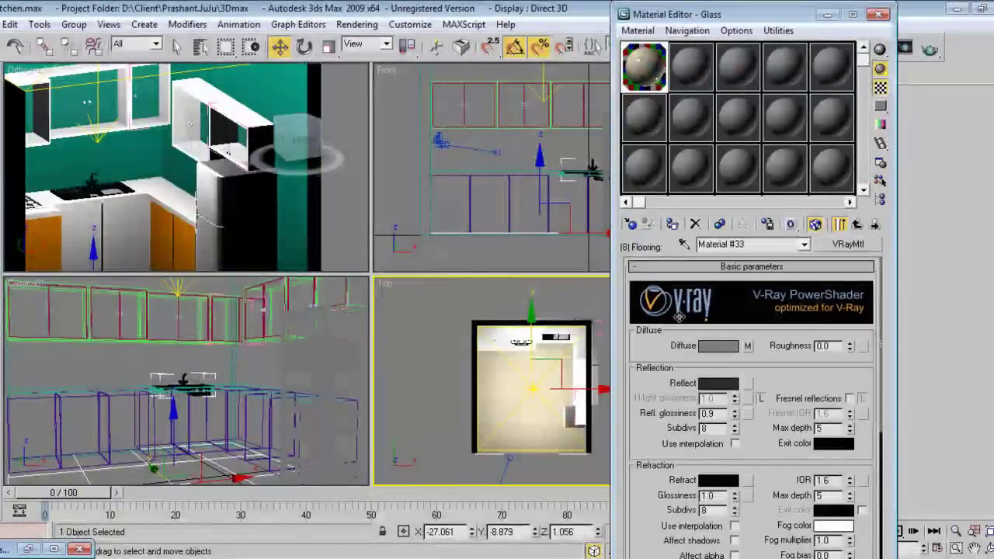
{"action": "left_click", "coordinate": [857, 225]}
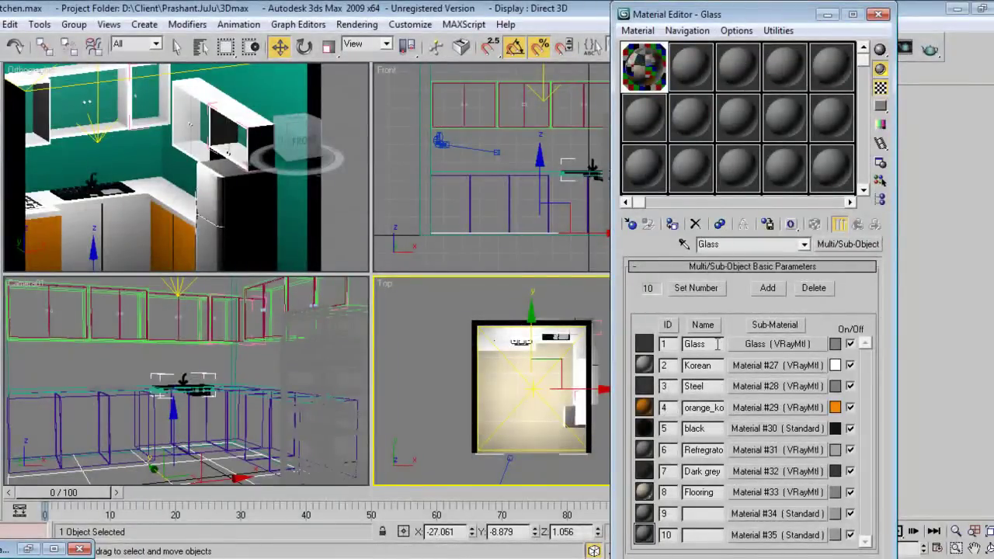
{"action": "left_click", "coordinate": [747, 349]}
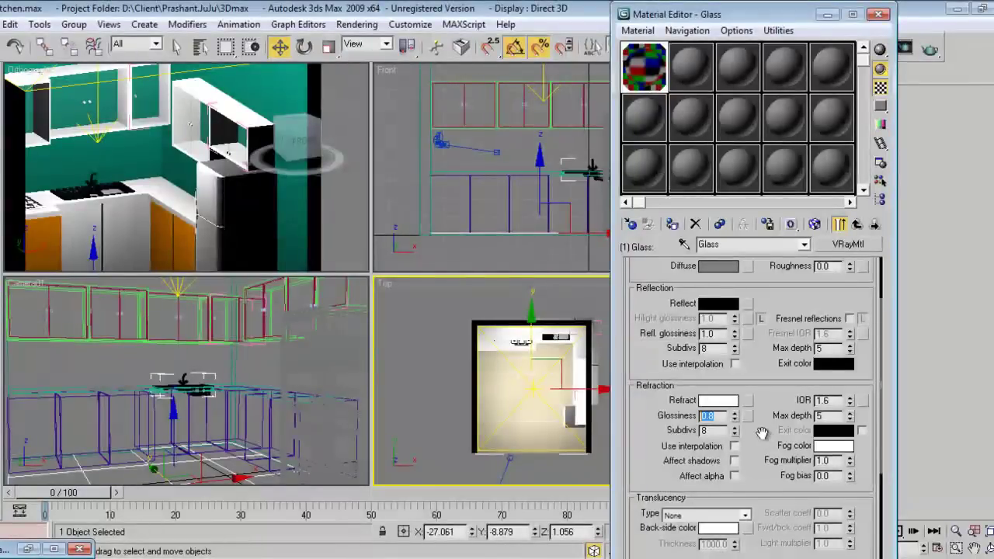
{"action": "type", "text": "0.5"}
{"action": "key", "text": "Return"}
- Maximize the Camera01 view, render it with V-Ray, then select Line01
{"action": "left_click", "coordinate": [880, 16]}
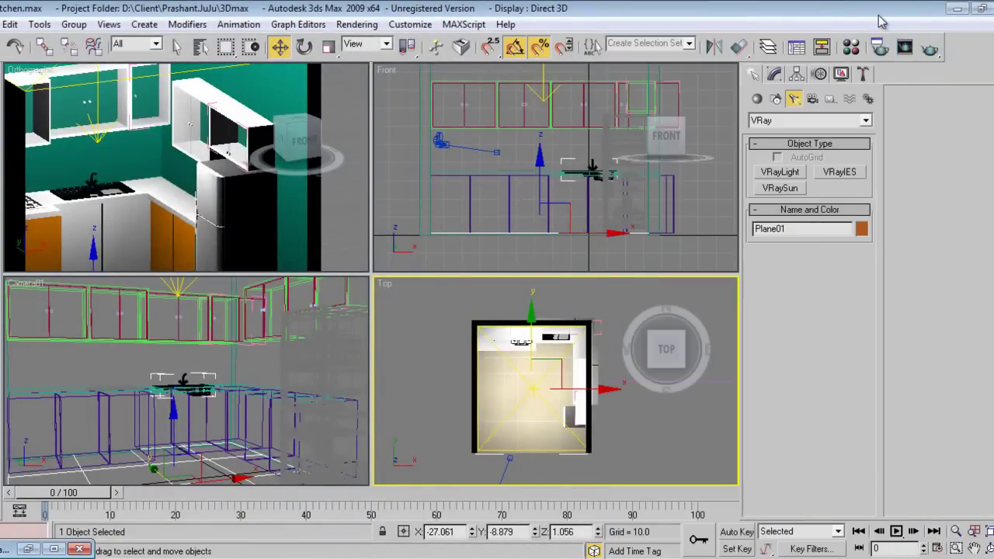
{"action": "right_click", "coordinate": [250, 333]}
{"action": "key", "text": "alt+w"}
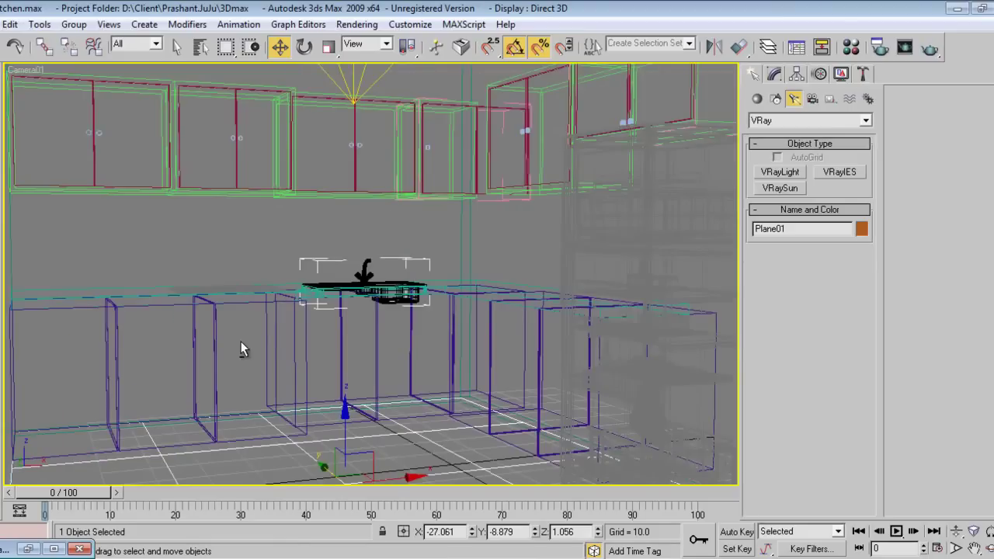
{"action": "left_click", "coordinate": [930, 48]}
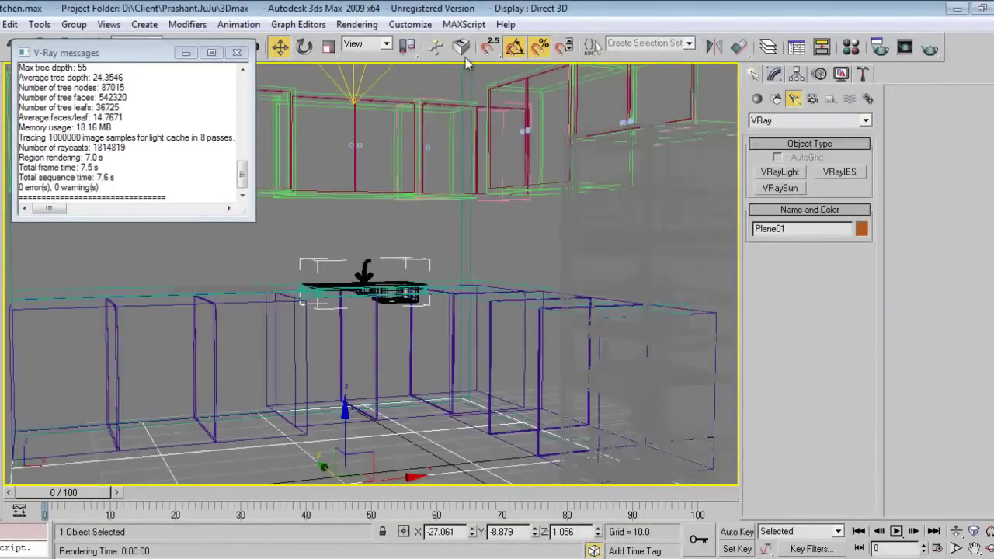
{"action": "left_click", "coordinate": [239, 52]}
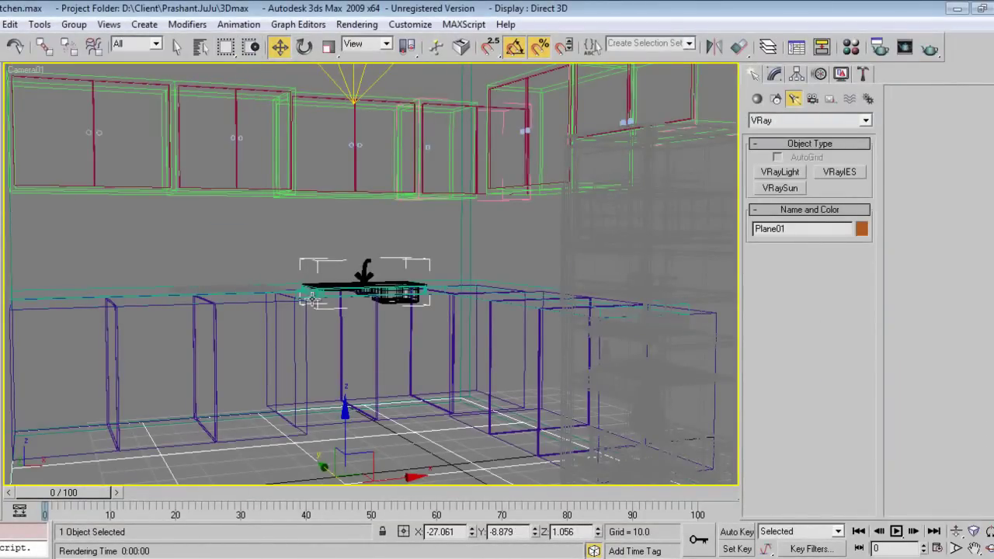
{"action": "left_click", "coordinate": [468, 251]}
{"action": "left_click", "coordinate": [471, 250]}
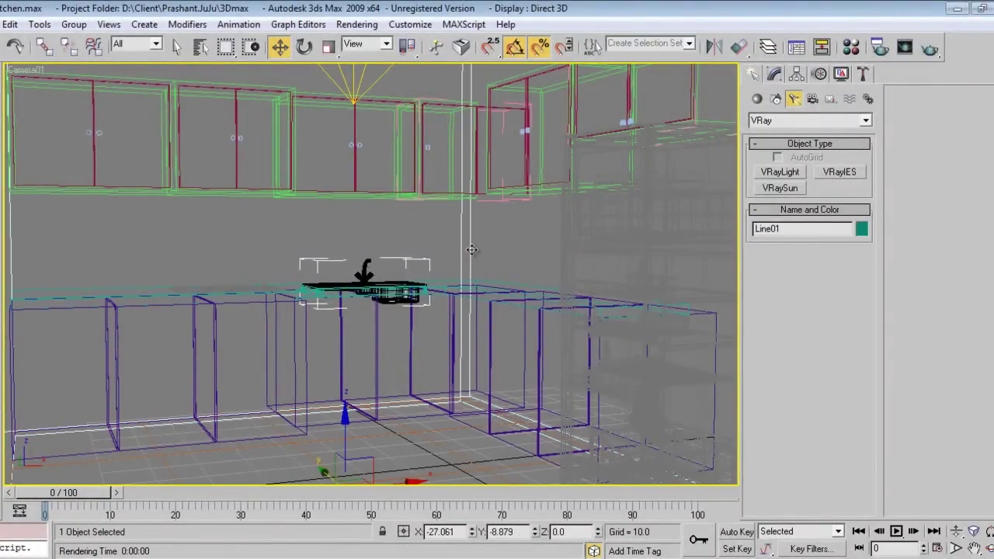
- Name the ninth sub-material Wall and give it a pale cream diffuse colour
{"action": "key", "text": "F3"}
{"action": "key", "text": "m"}
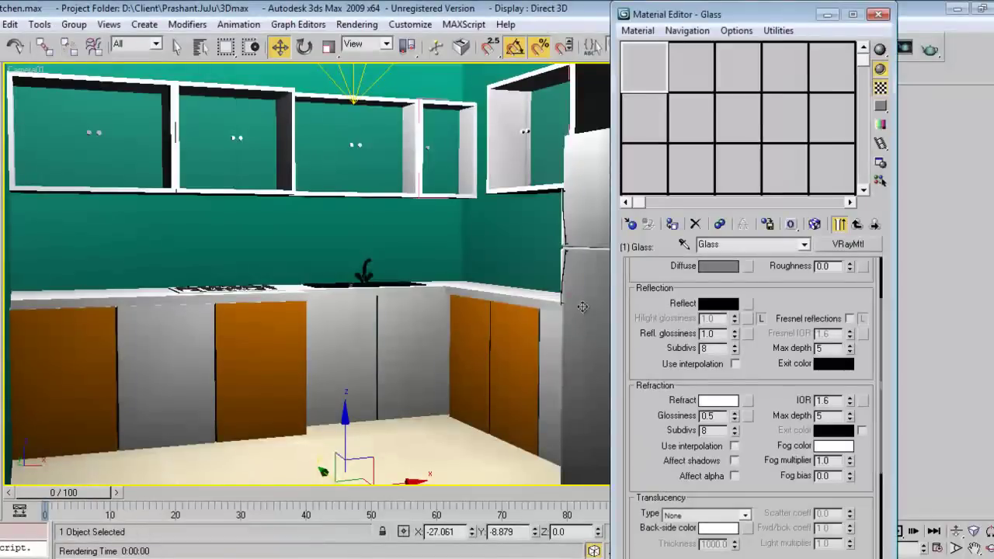
{"action": "left_click", "coordinate": [855, 225]}
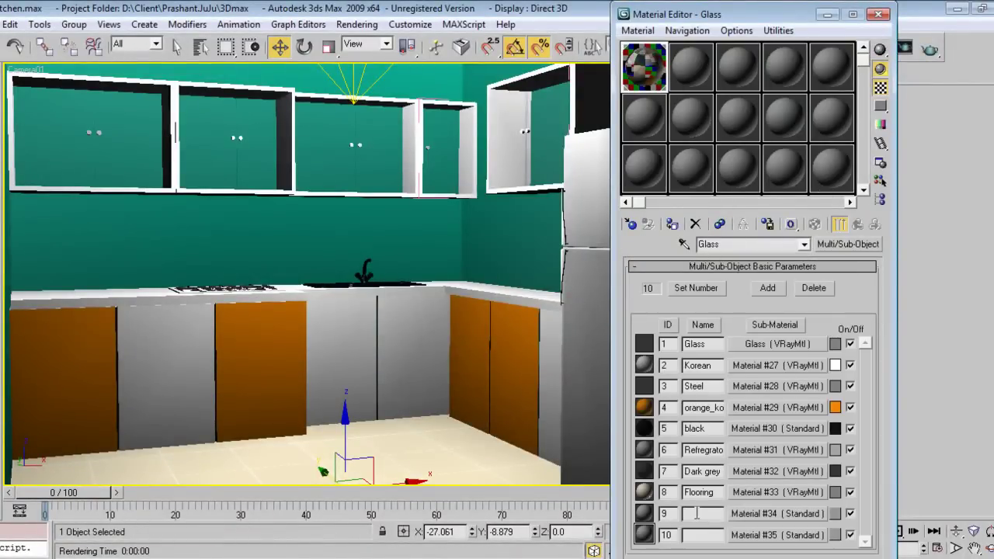
{"action": "left_click", "coordinate": [697, 513]}
{"action": "type", "text": "Wall"}
{"action": "left_click", "coordinate": [776, 513]}
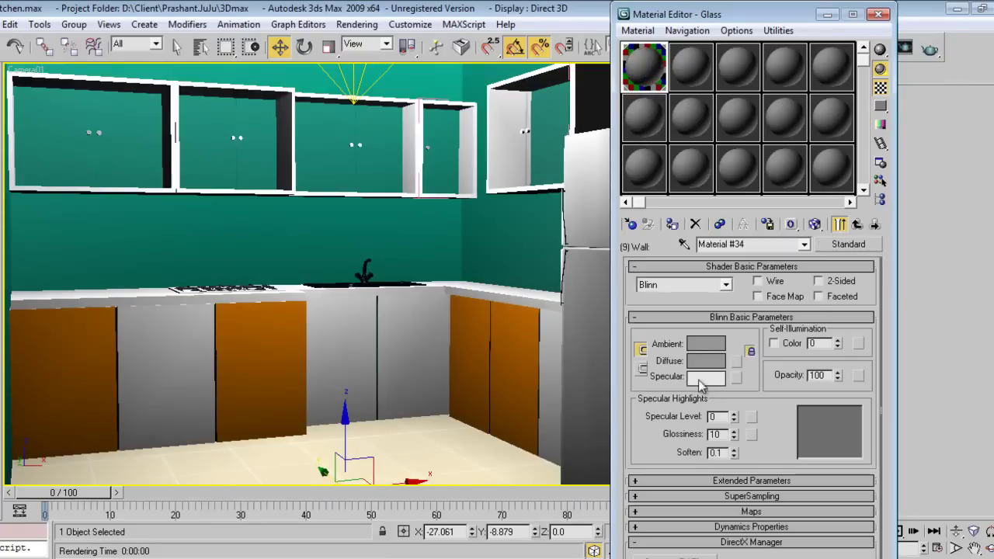
{"action": "left_click", "coordinate": [705, 360]}
{"action": "left_click", "coordinate": [299, 126]}
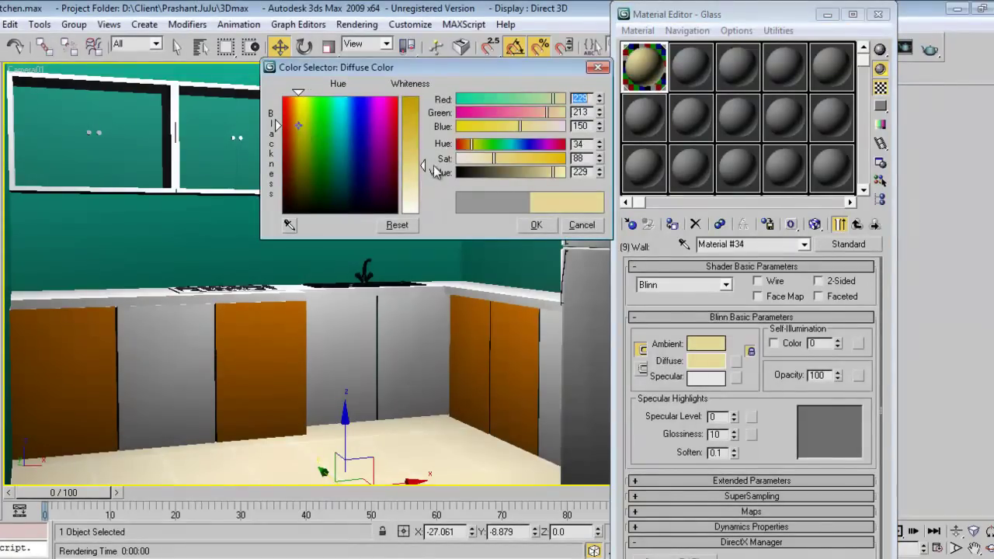
{"action": "left_click_drag", "start_coordinate": [423, 166], "coordinate": [424, 188]}
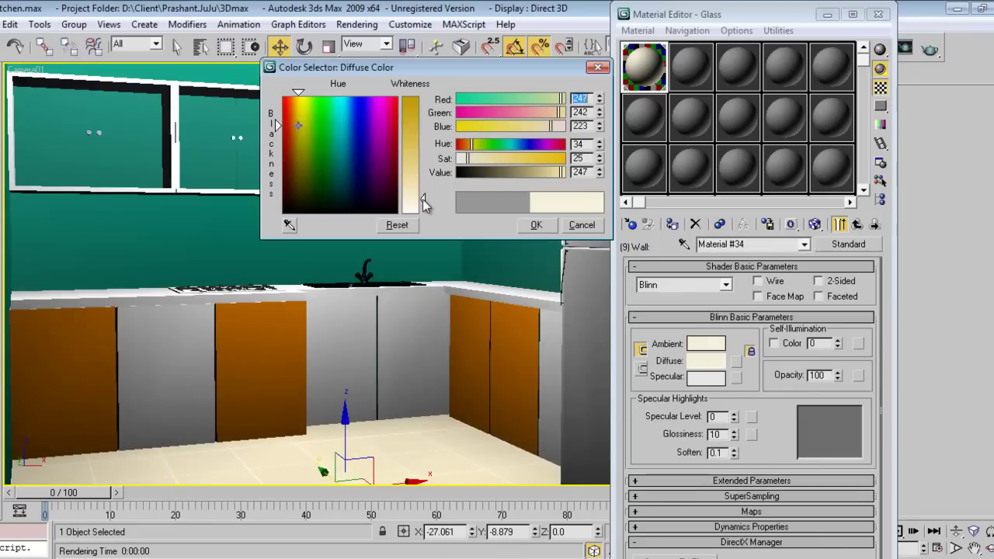
{"action": "left_click", "coordinate": [534, 225]}
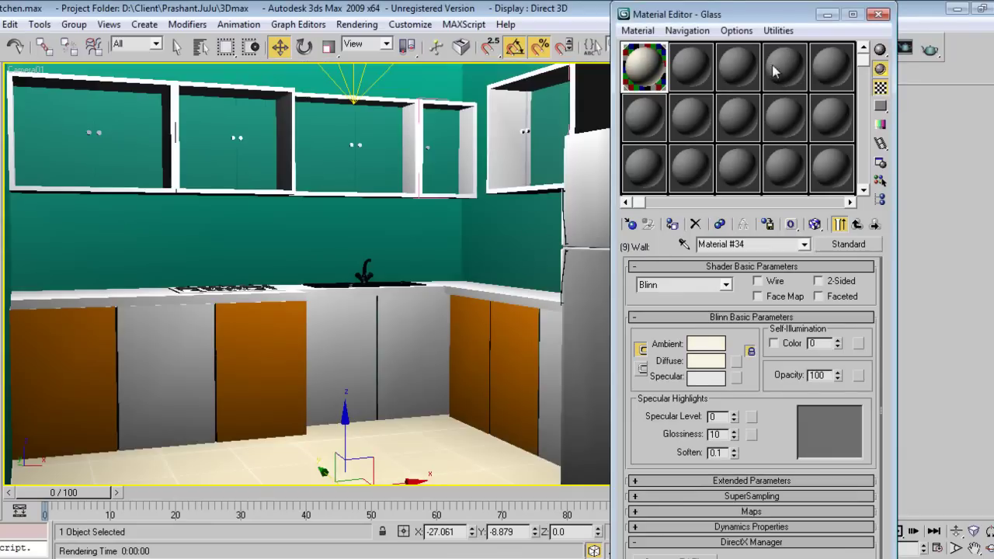
- Add a Material ID modifier to Line01 and edit its material ID
{"action": "mouse_move", "coordinate": [762, 17]}
{"action": "left_mouse_down"}
{"action": "mouse_move", "coordinate": [468, 157]}
{"action": "mouse_move", "coordinate": [511, 49]}
{"action": "left_mouse_up"}
{"action": "left_click", "coordinate": [546, 364]}
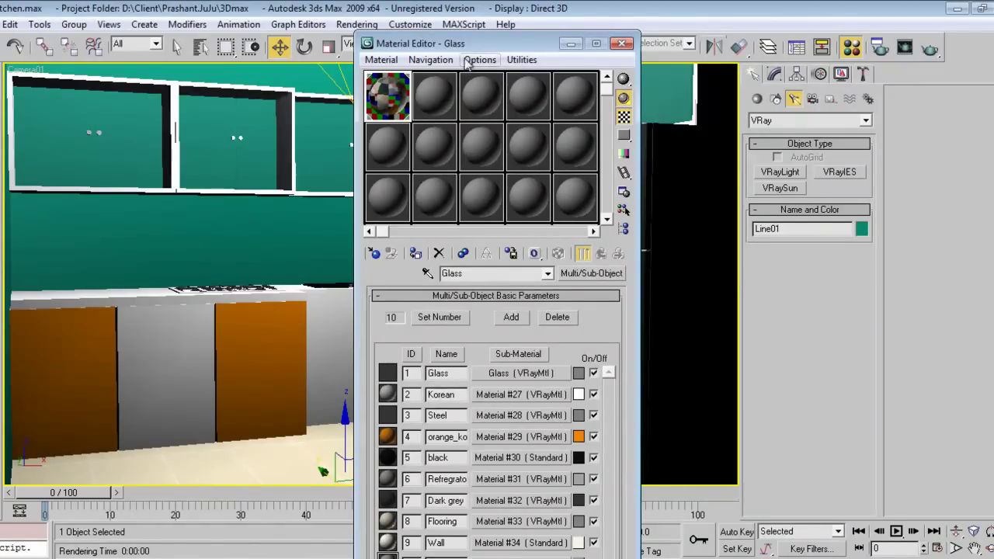
{"action": "left_click_drag", "start_coordinate": [464, 47], "coordinate": [467, 17]}
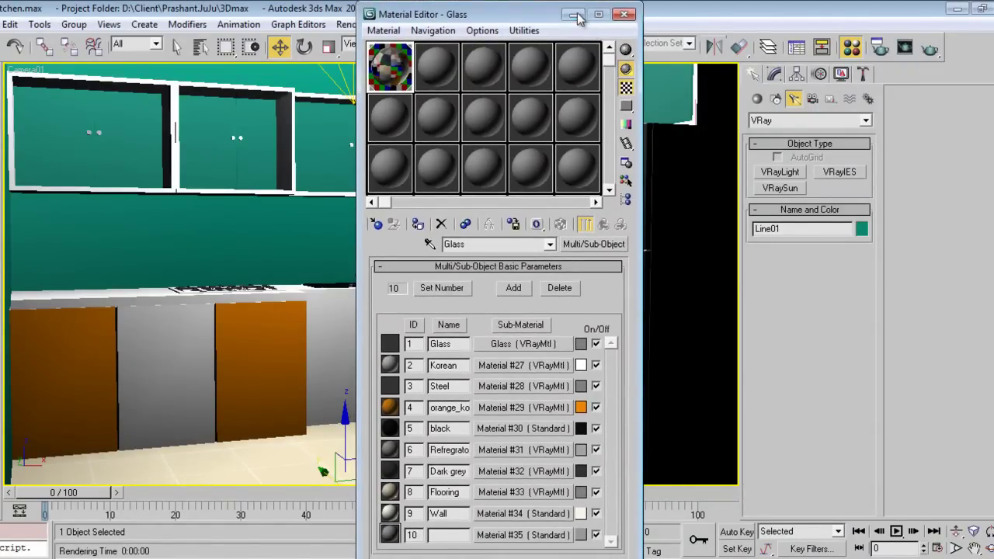
{"action": "left_click", "coordinate": [573, 15]}
{"action": "left_click", "coordinate": [772, 76]}
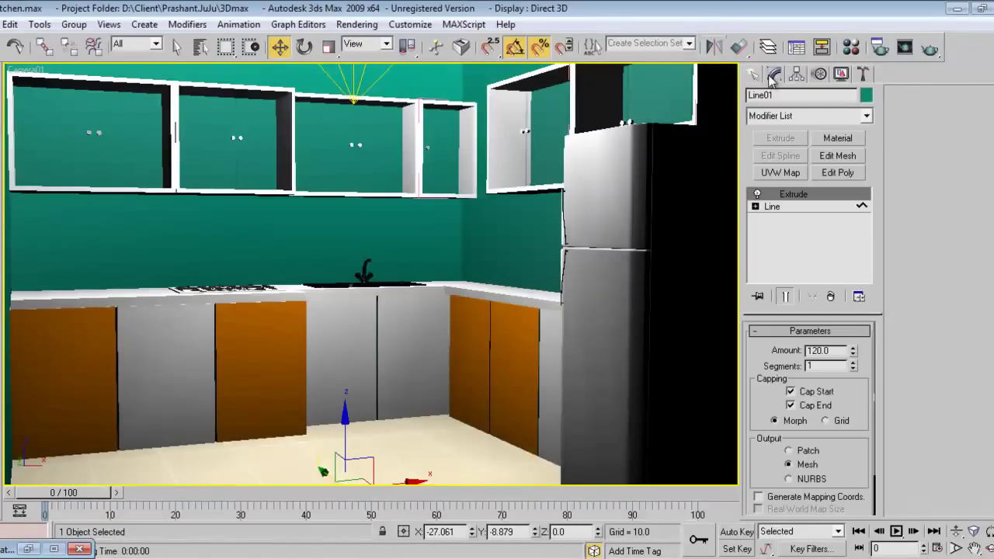
{"action": "left_click", "coordinate": [838, 139]}
{"action": "left_click", "coordinate": [833, 353]}
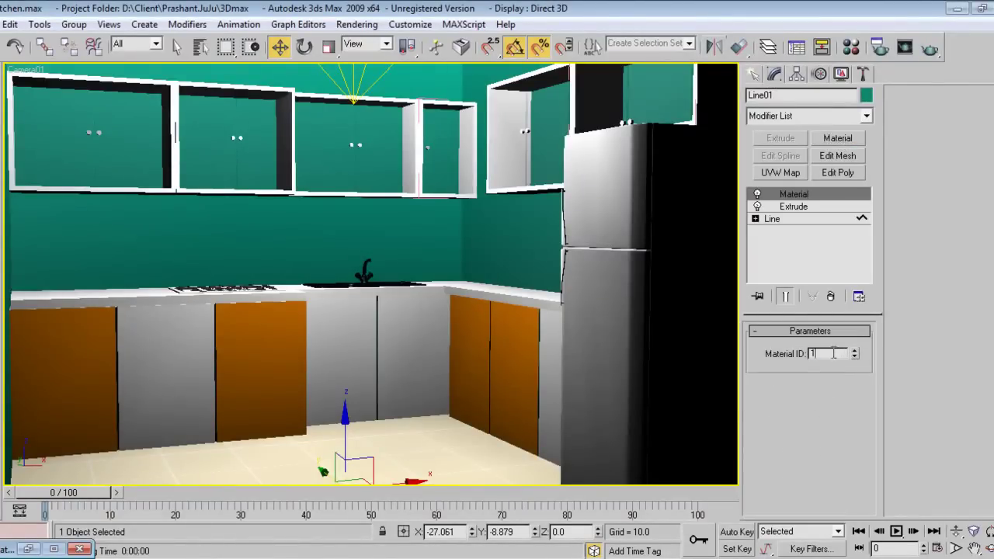
{"action": "left_click", "coordinate": [753, 74]}
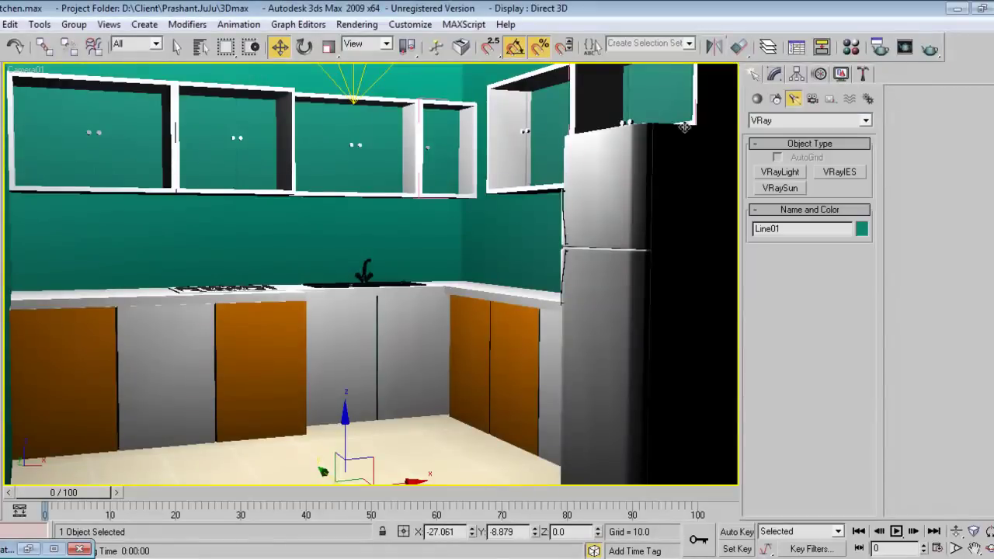
- Assign the multi/sub-object material to the selected walls and upper cabinets
{"action": "right_click", "coordinate": [462, 225]}
{"action": "left_click", "coordinate": [481, 238]}
{"action": "key", "text": "m"}
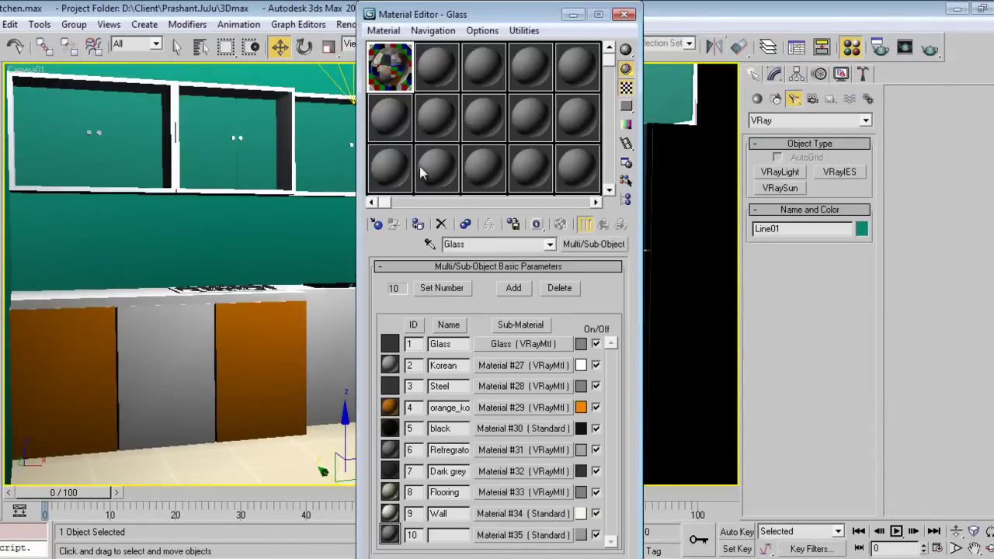
{"action": "left_click", "coordinate": [418, 224]}
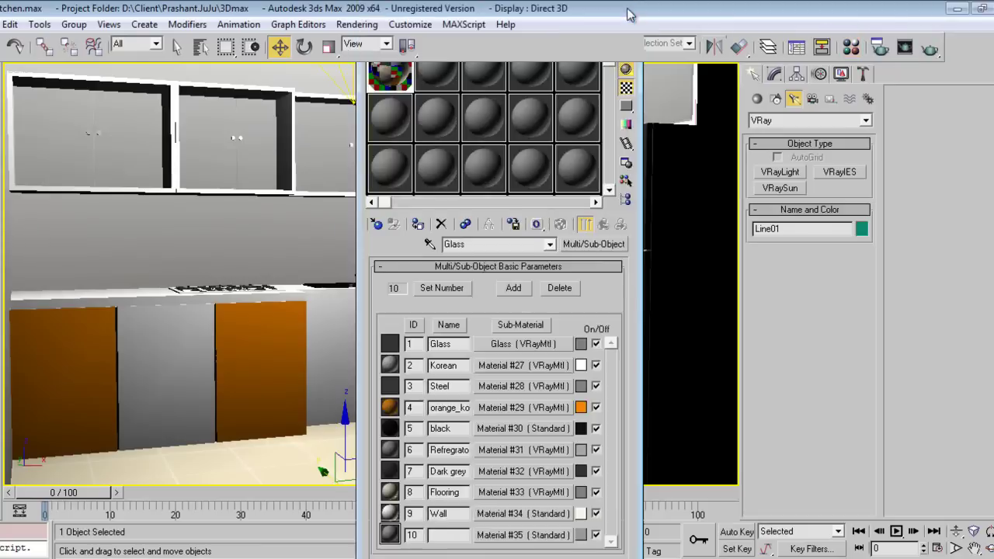
{"action": "left_click", "coordinate": [624, 14]}
- Render the Camera01 view with V-Ray and close the finished frame window
{"action": "left_click", "coordinate": [929, 52]}
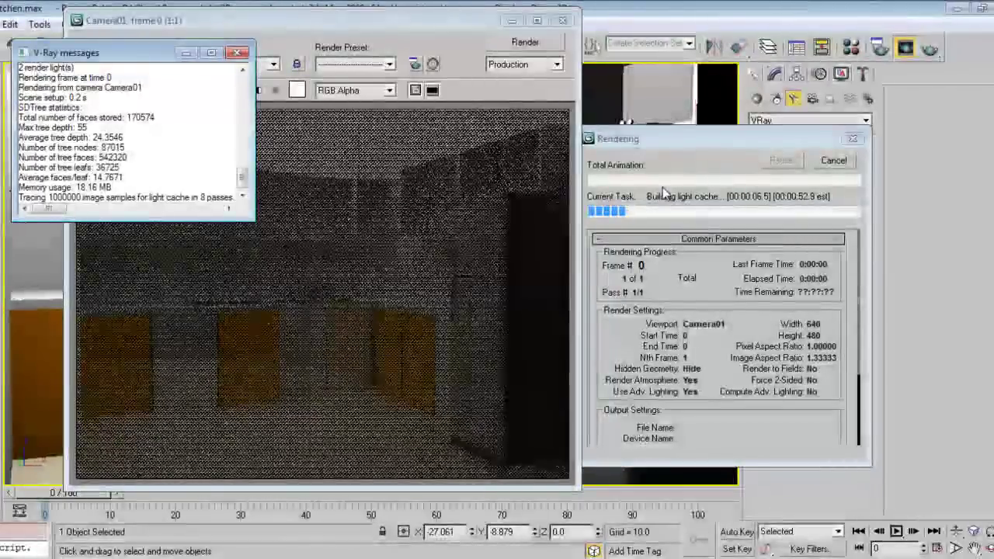
{"action": "left_click", "coordinate": [679, 139]}
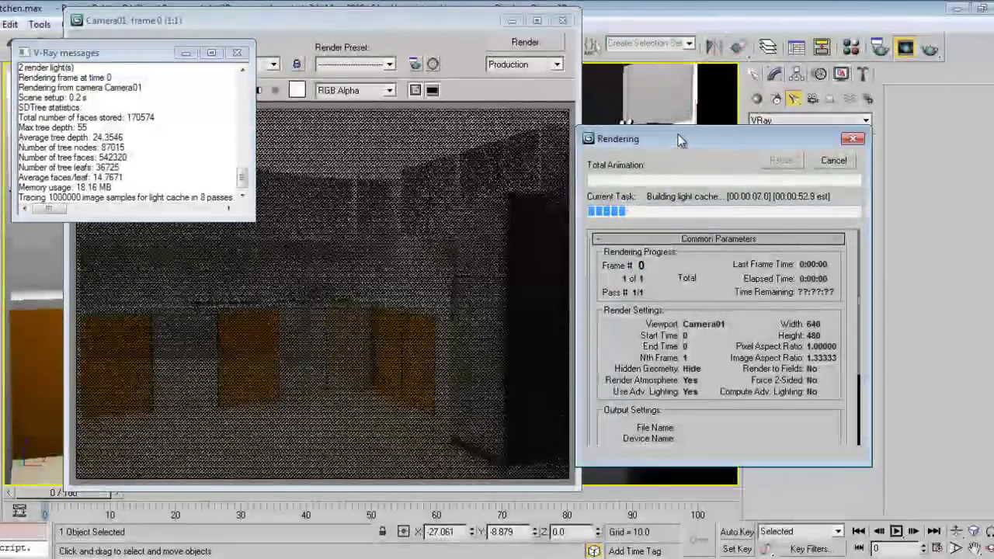
{"action": "left_click", "coordinate": [563, 20]}
{"action": "right_click", "coordinate": [460, 207]}
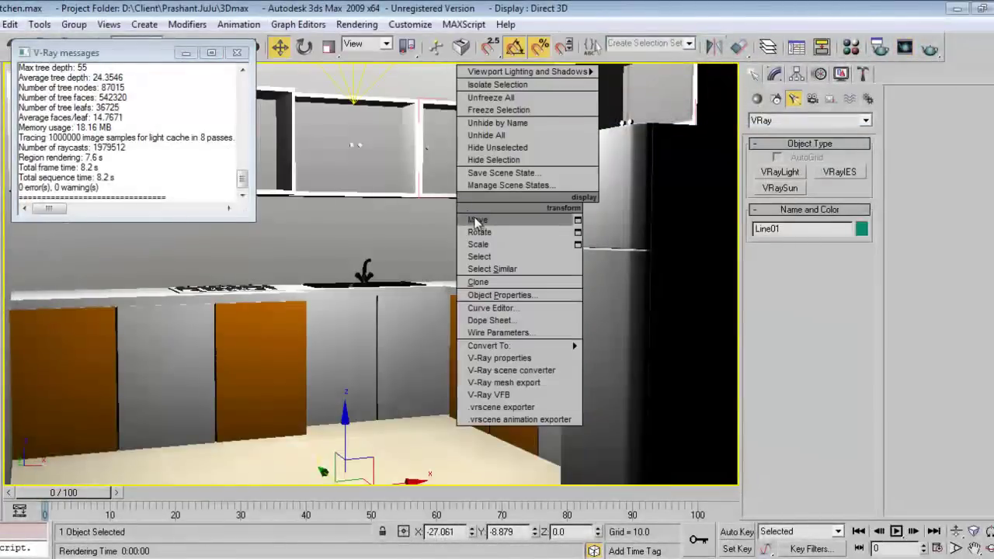
{"action": "left_click", "coordinate": [477, 222]}
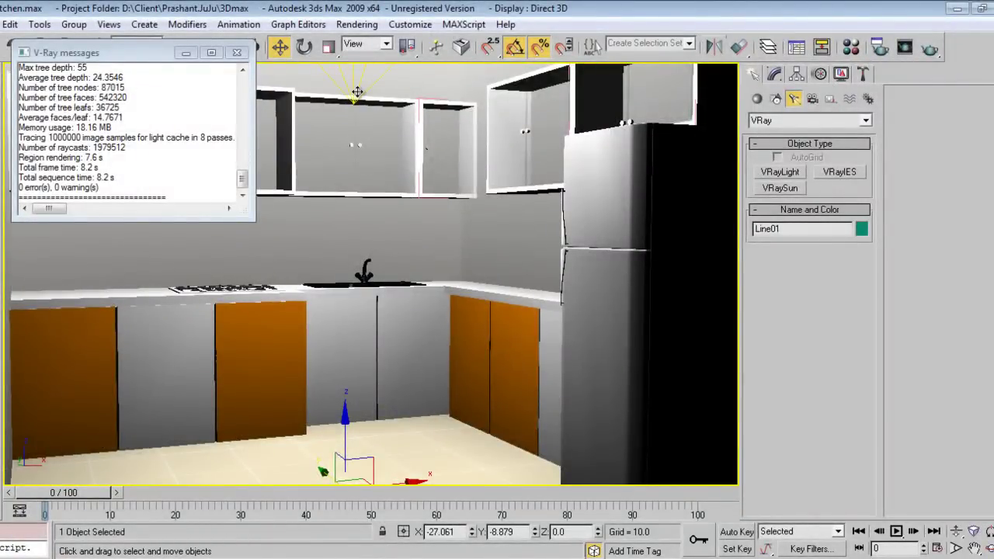
- Select VRayLight01 from the scene list and lower its multiplier to 1.0
{"action": "key", "text": "h"}
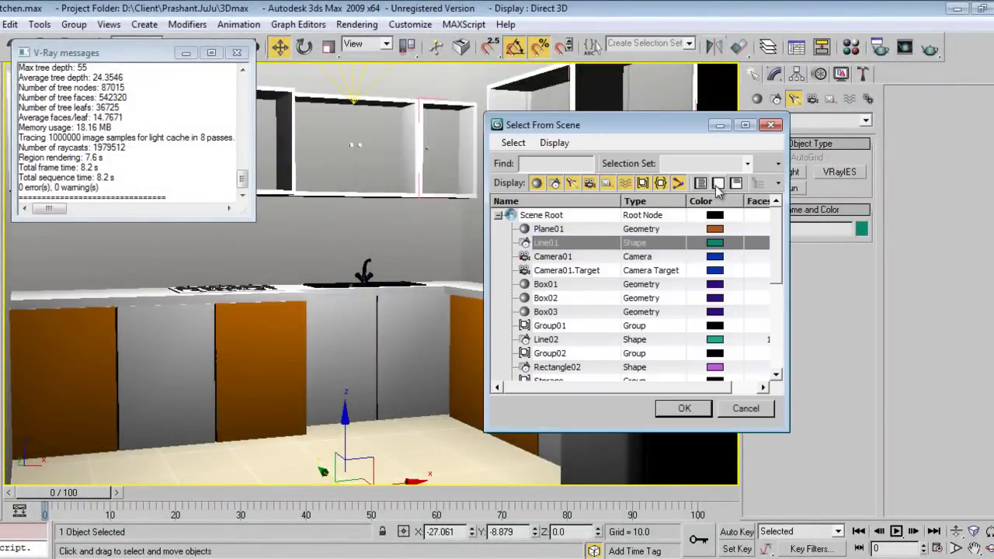
{"action": "left_click", "coordinate": [716, 186]}
{"action": "left_click", "coordinate": [572, 183]}
{"action": "left_click", "coordinate": [556, 228]}
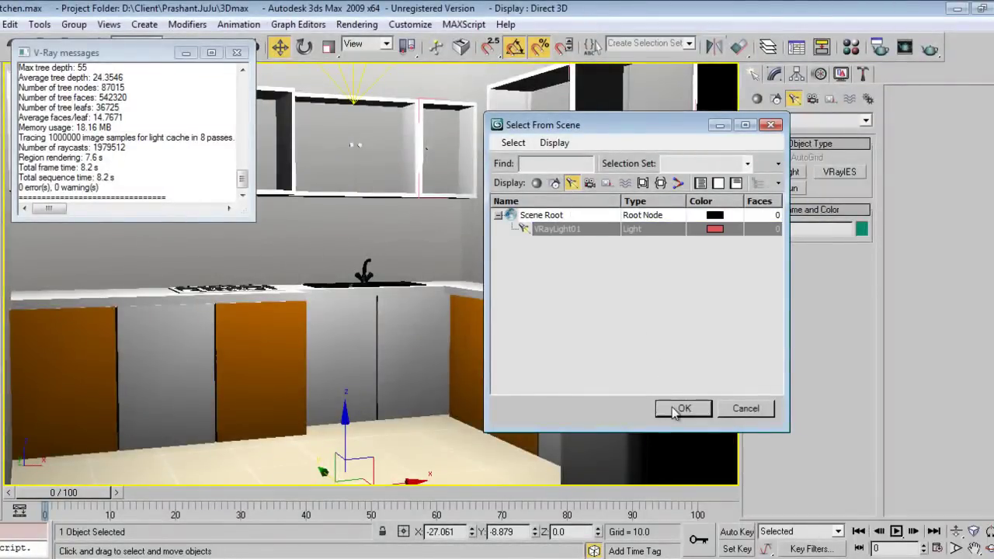
{"action": "key", "text": "Return"}
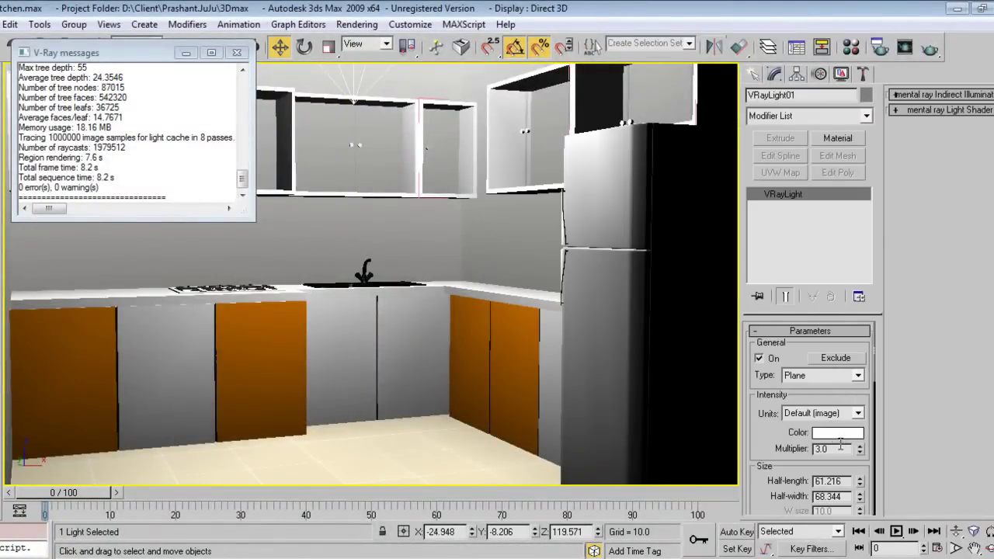
{"action": "type", "text": "1"}
{"action": "key", "text": "Return"}
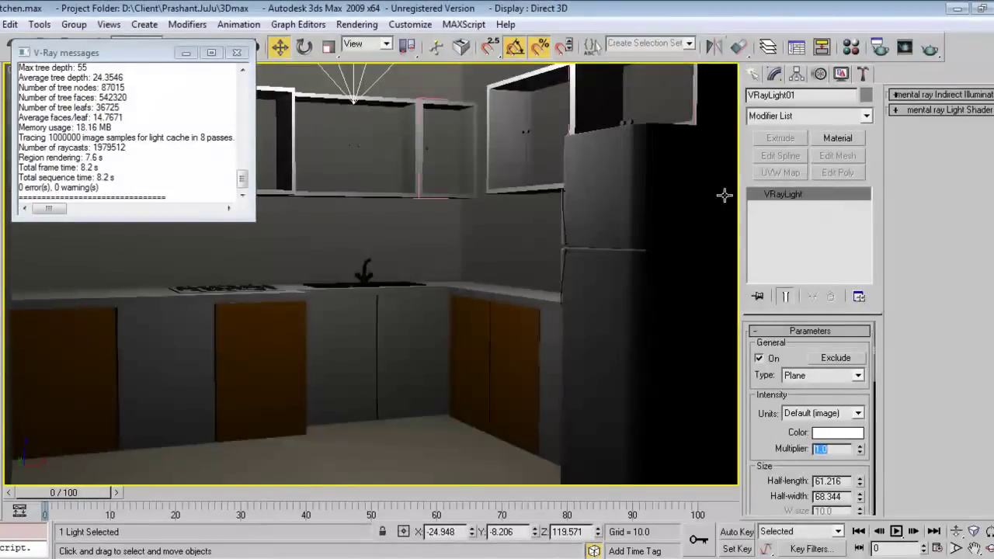
- Render Camera01 again with the dimmer light and close the frame window
{"action": "left_click", "coordinate": [753, 74]}
{"action": "left_click", "coordinate": [929, 48]}
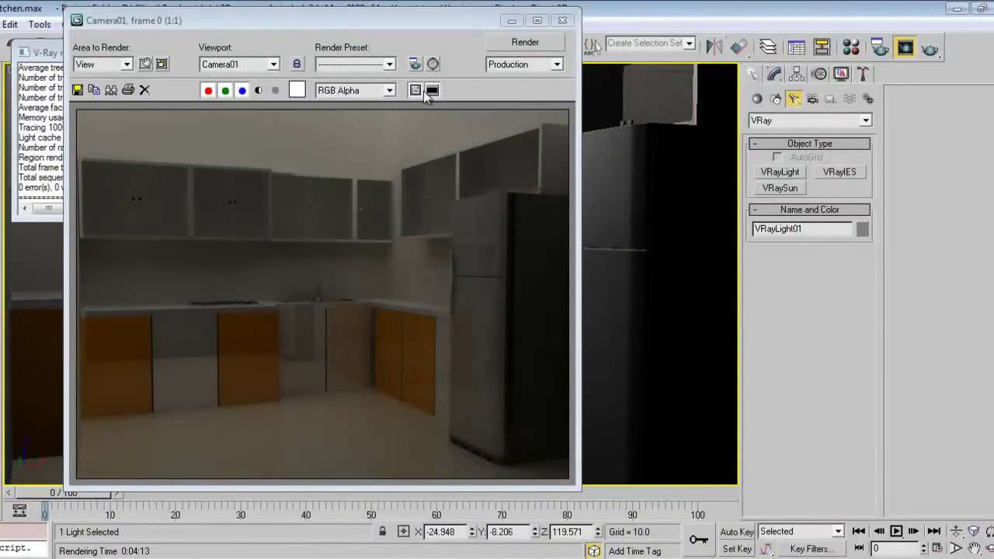
{"action": "left_click_drag", "start_coordinate": [335, 27], "coordinate": [431, 41]}
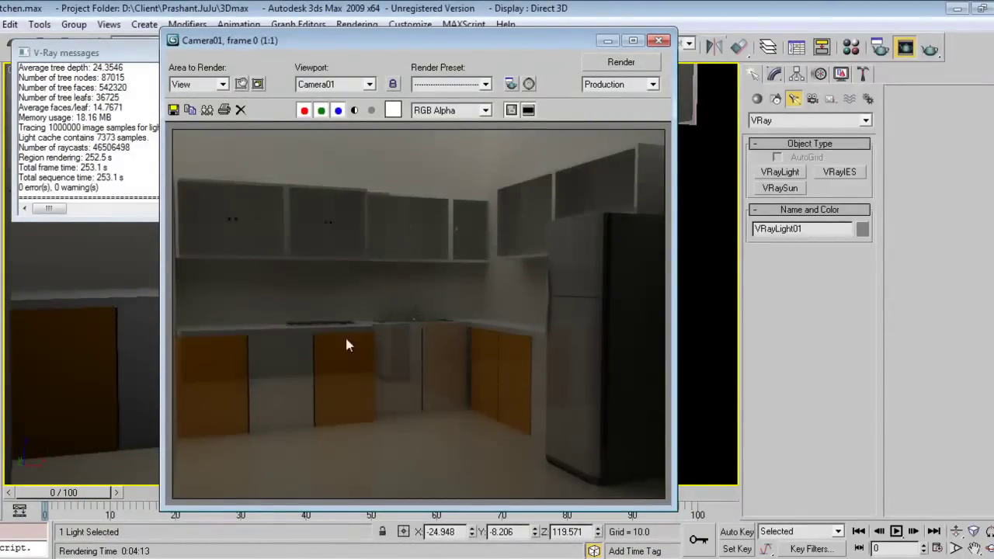
{"action": "left_click", "coordinate": [660, 41]}
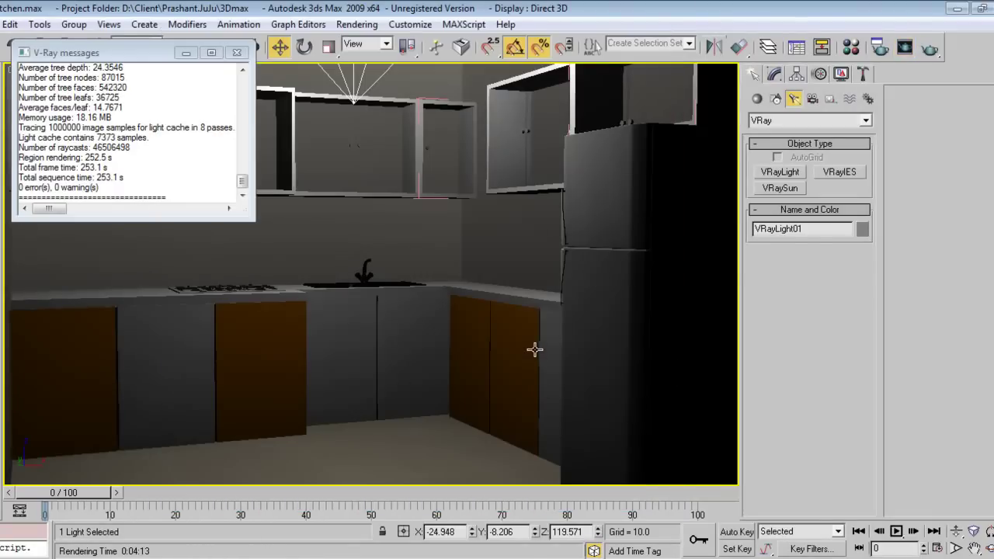
- Start merging 026_vray.max from the Plates jars folder
{"action": "left_click", "coordinate": [237, 53]}
{"action": "left_click", "coordinate": [3, 25]}
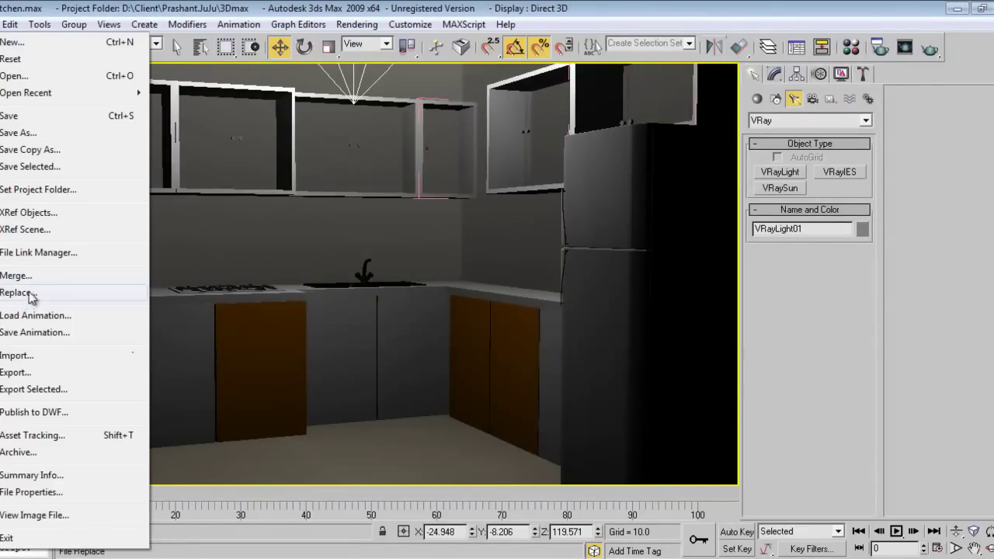
{"action": "left_click", "coordinate": [16, 276]}
{"action": "double_click", "coordinate": [35, 132]}
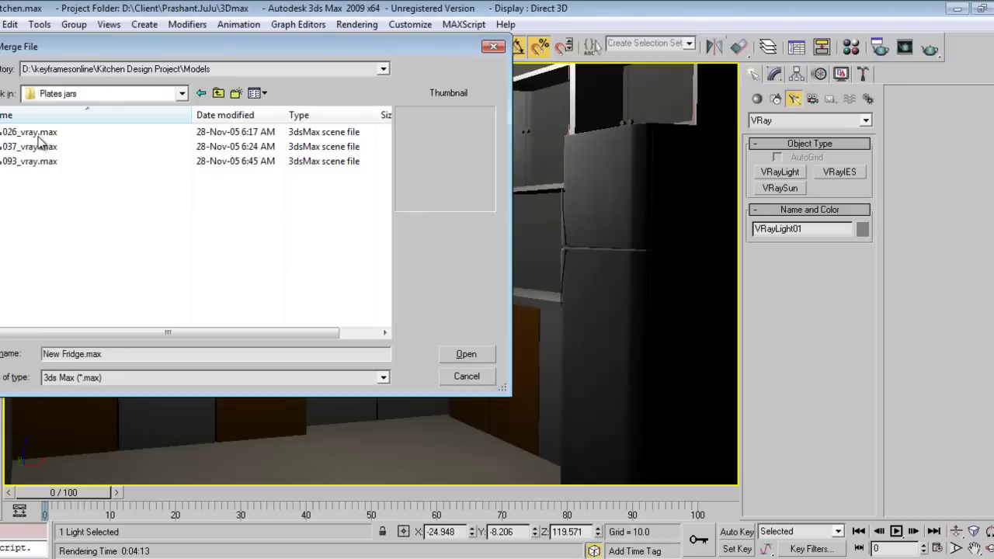
{"action": "left_click", "coordinate": [39, 134]}
{"action": "left_click", "coordinate": [42, 149]}
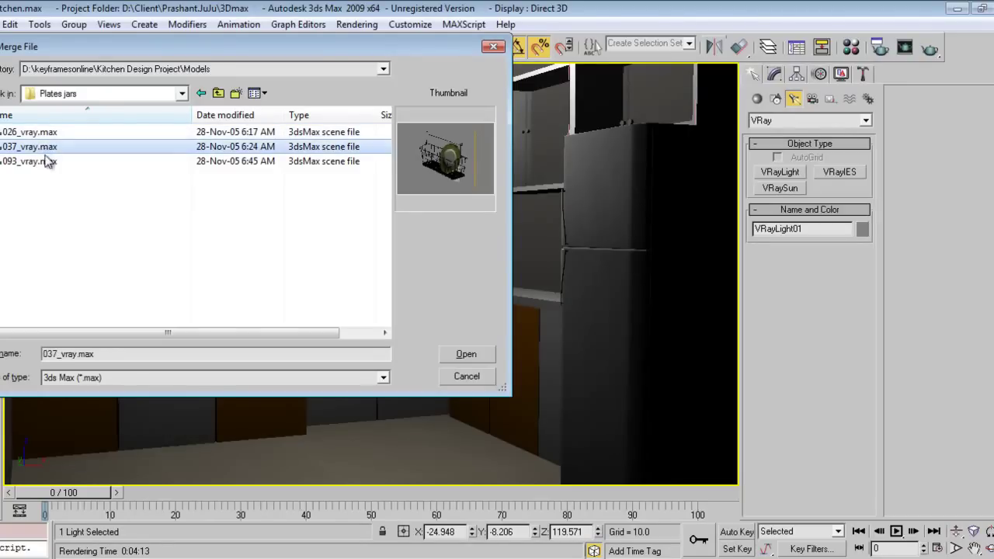
{"action": "left_click", "coordinate": [47, 161]}
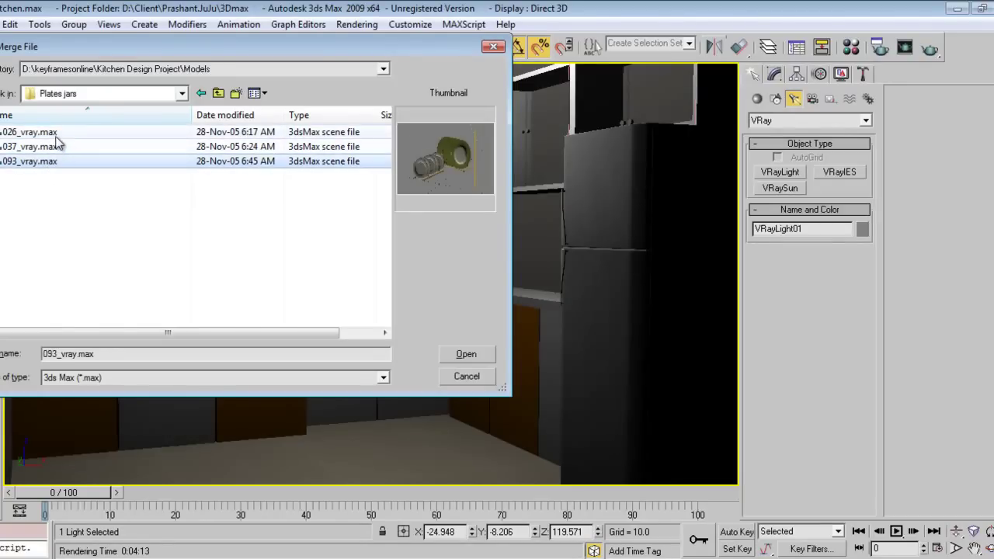
{"action": "left_click", "coordinate": [55, 135]}
{"action": "left_click", "coordinate": [465, 354]}
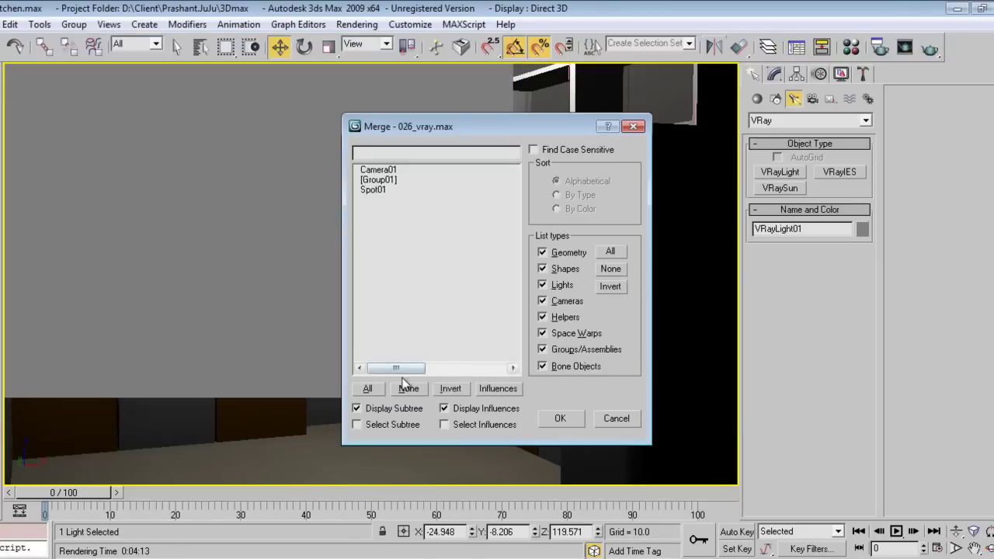
- Merge only Group01, auto-renaming duplicates and keeping the scene's existing materials
{"action": "left_click", "coordinate": [367, 388]}
{"action": "left_click", "coordinate": [390, 179]}
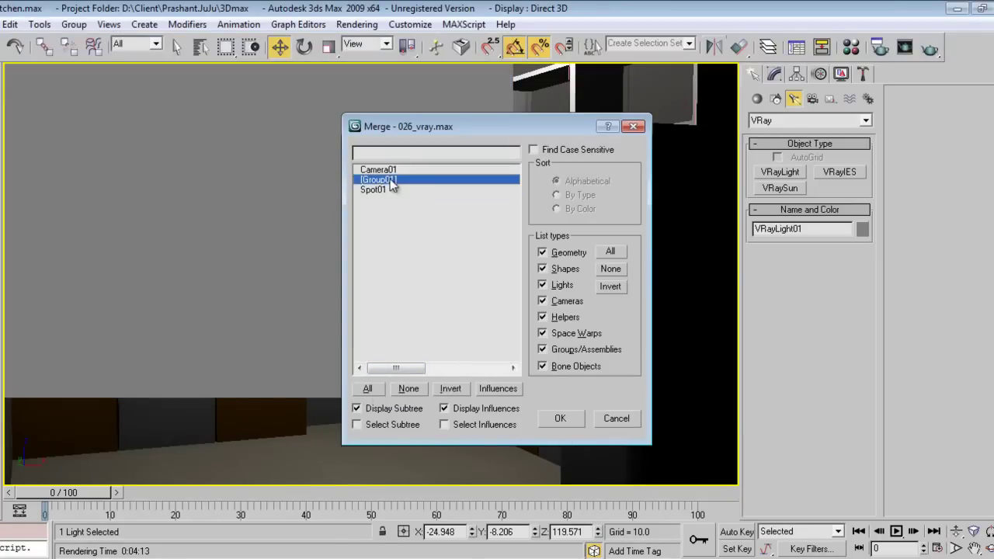
{"action": "left_click", "coordinate": [559, 418]}
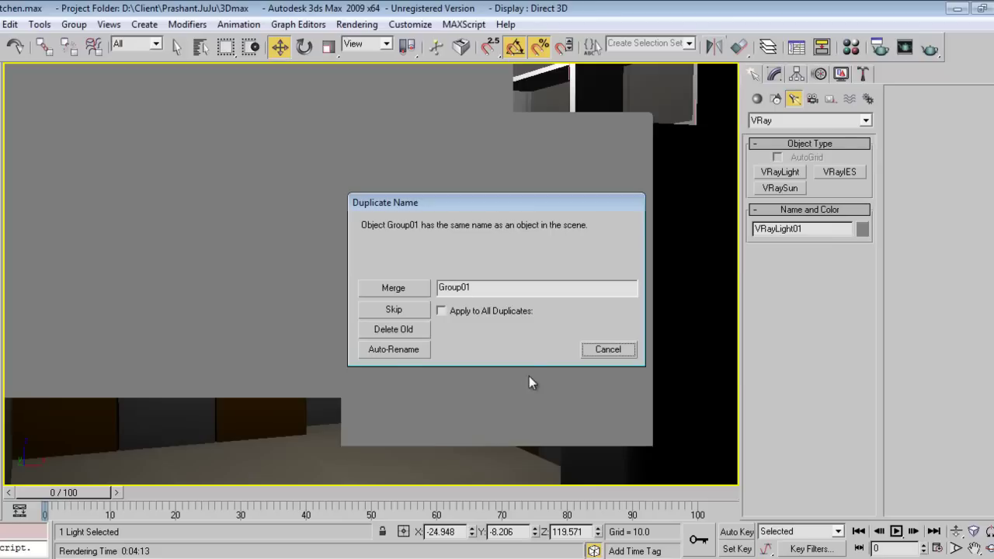
{"action": "left_click", "coordinate": [441, 310]}
{"action": "left_click", "coordinate": [416, 348]}
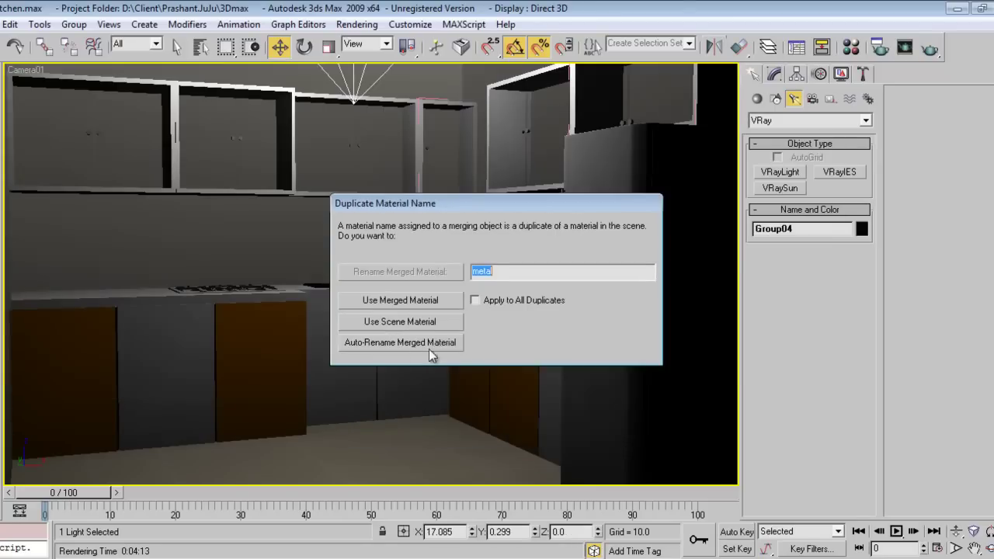
{"action": "left_click", "coordinate": [443, 322]}
{"action": "left_click", "coordinate": [431, 324]}
{"action": "left_click", "coordinate": [546, 318]}
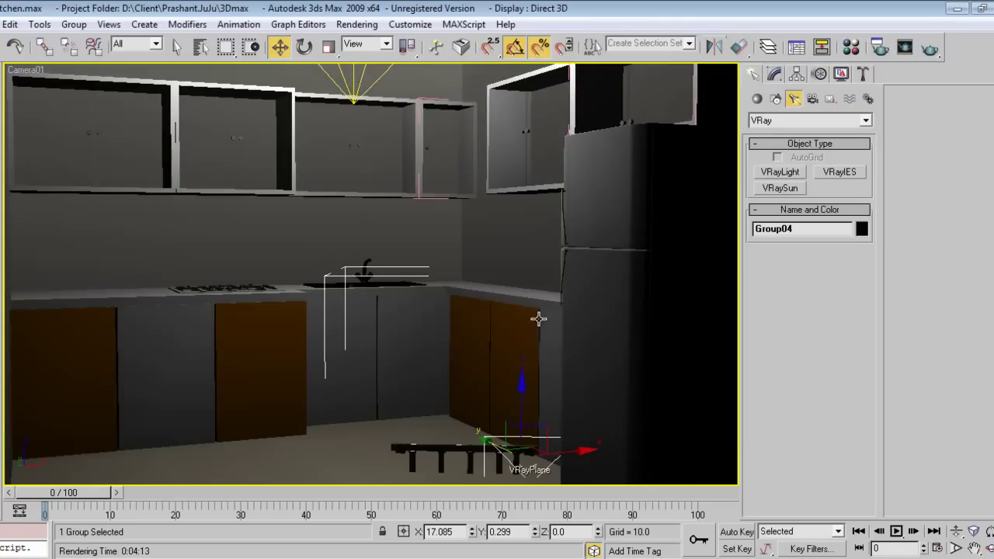
- Group the merged rack objects as Group05 and raise it along Z
{"action": "left_click", "coordinate": [74, 24]}
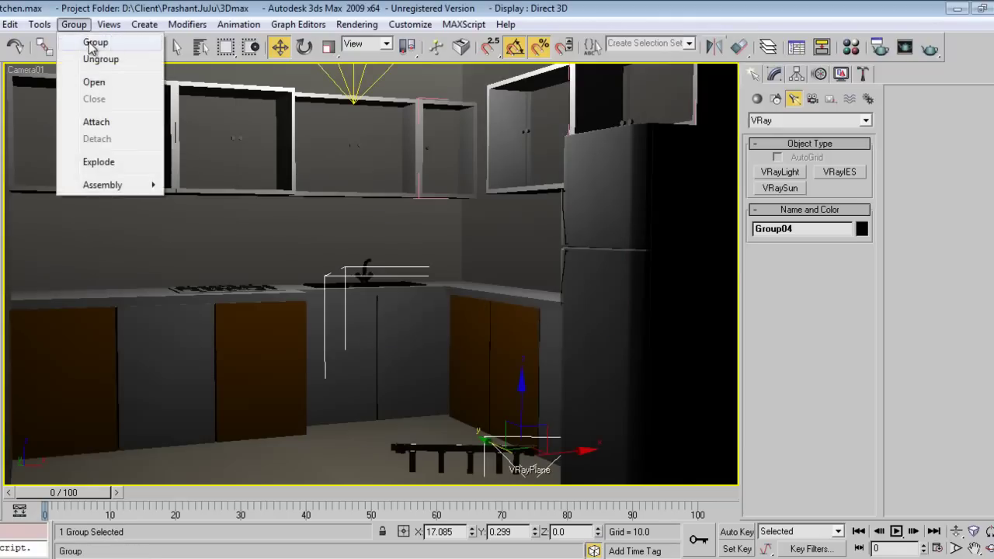
{"action": "left_click", "coordinate": [93, 40]}
{"action": "left_click", "coordinate": [507, 311]}
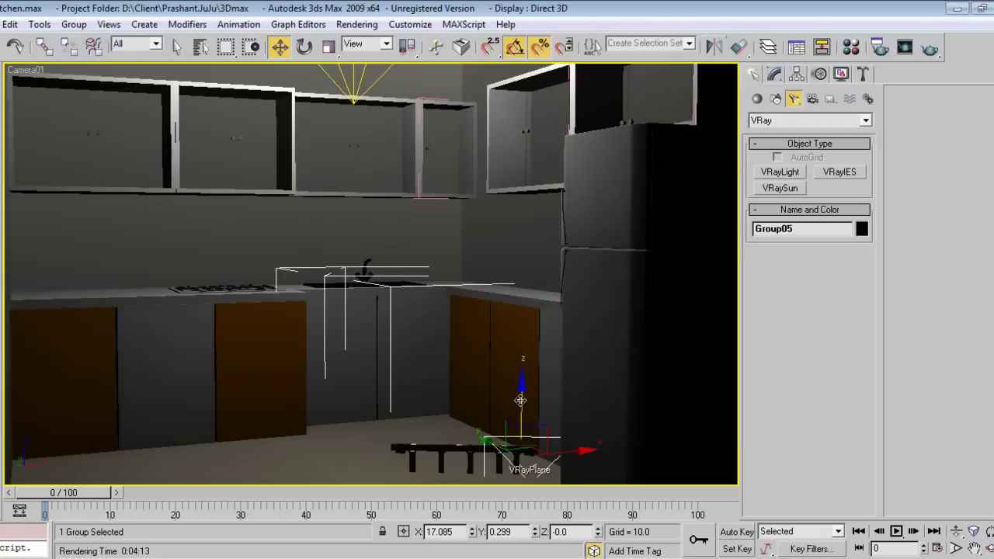
{"action": "left_click_drag", "start_coordinate": [516, 398], "coordinate": [511, 299]}
- Isolate the utensil rack, ungroup its outer group, then show the whole kitchen again
{"action": "key", "text": "alt+q"}
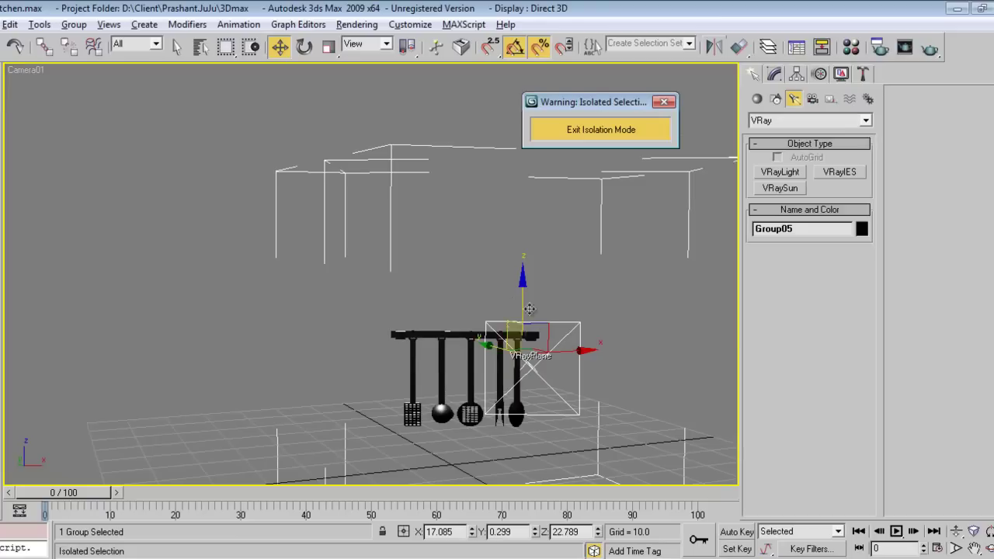
{"action": "left_click", "coordinate": [446, 250]}
{"action": "left_click", "coordinate": [561, 350]}
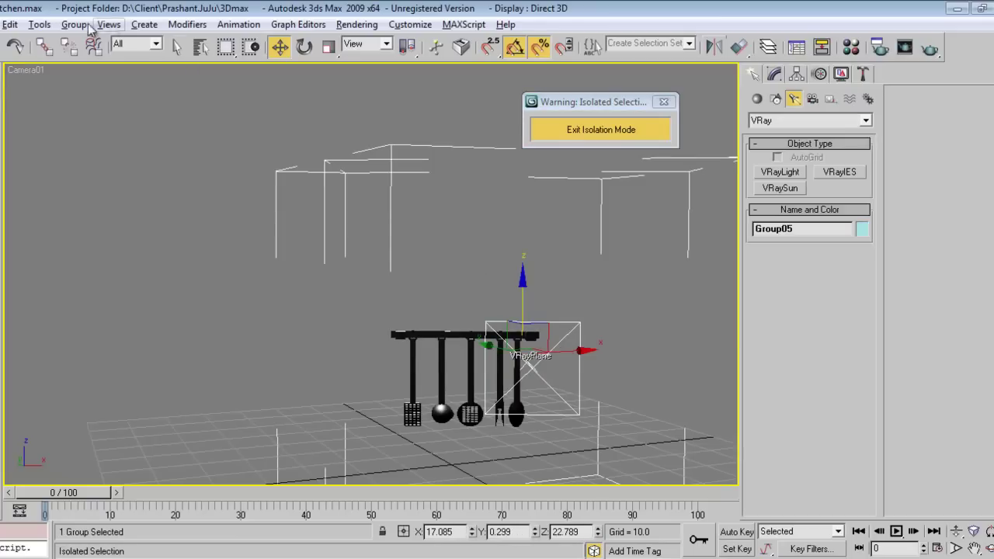
{"action": "left_click", "coordinate": [74, 24]}
{"action": "left_click", "coordinate": [92, 62]}
{"action": "left_click", "coordinate": [569, 340]}
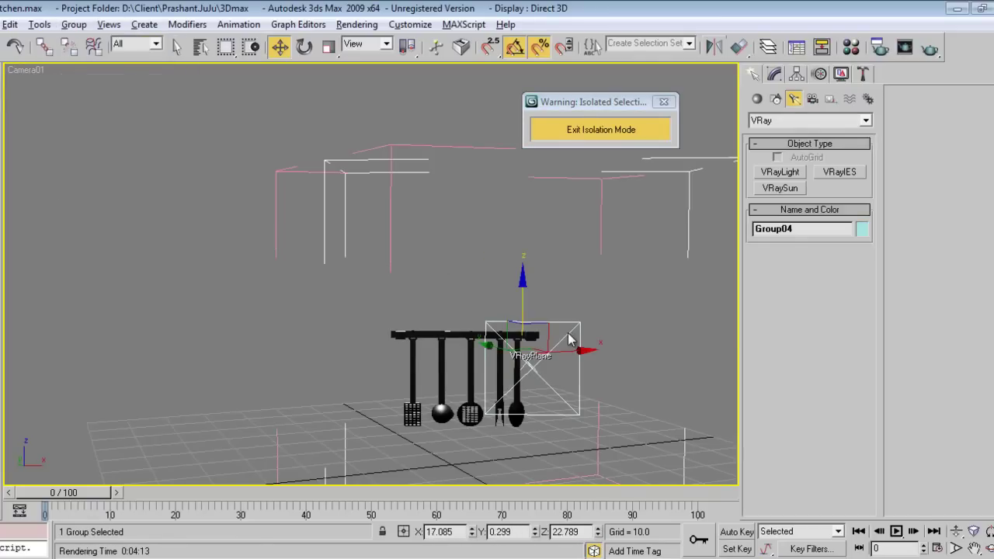
{"action": "key", "text": "alt+q"}
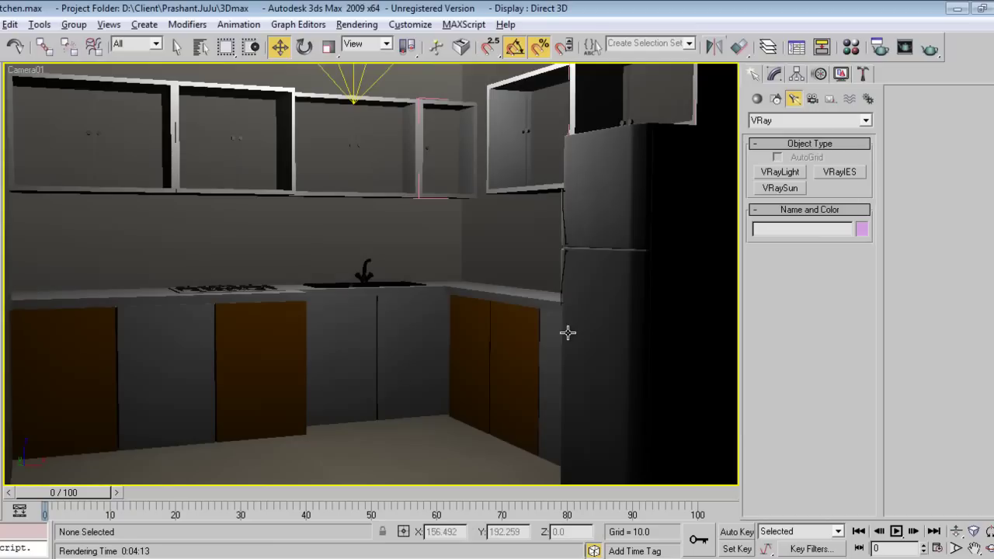
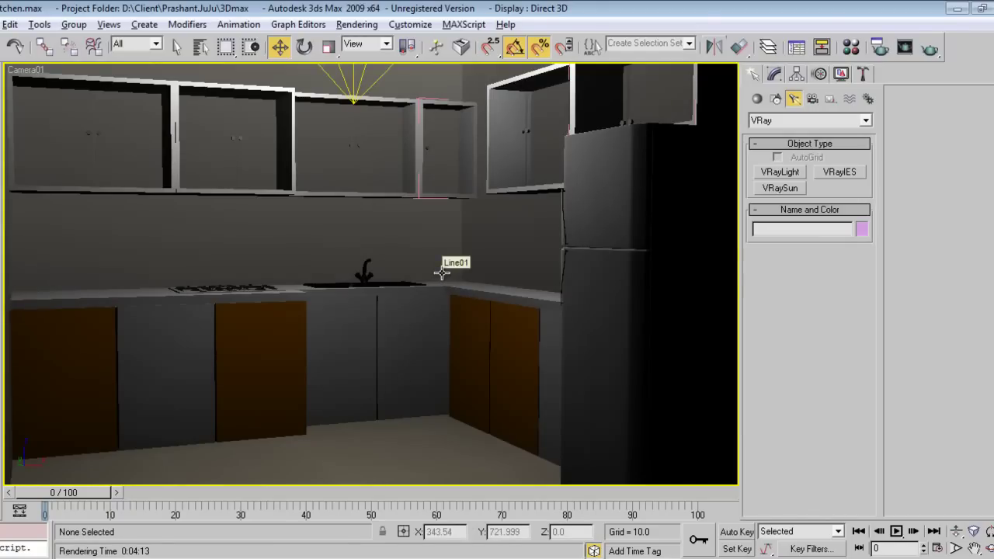
- In a framed perspective view, delete the stray Rectangle02 outline
{"action": "key", "text": "p"}
{"action": "key", "text": "z"}
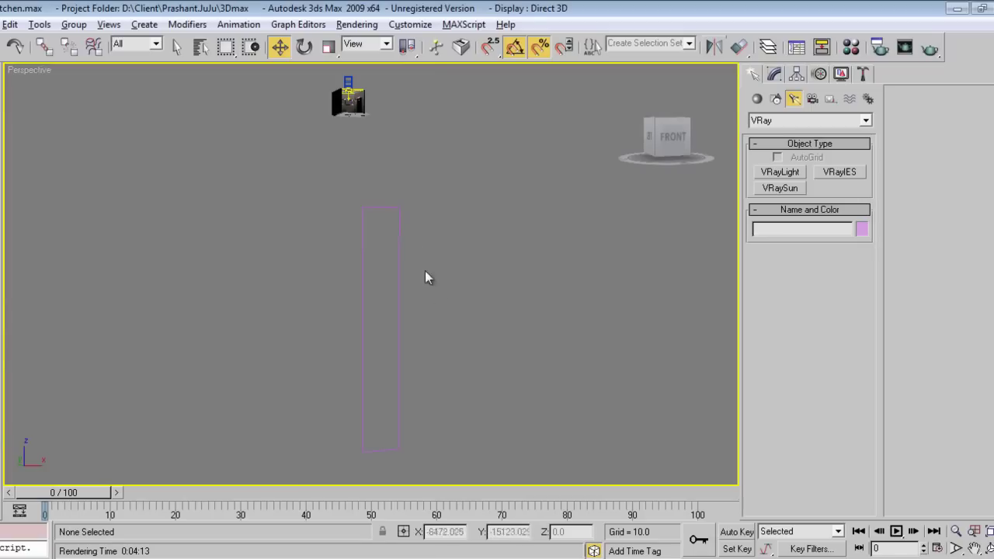
{"action": "left_click", "coordinate": [397, 318]}
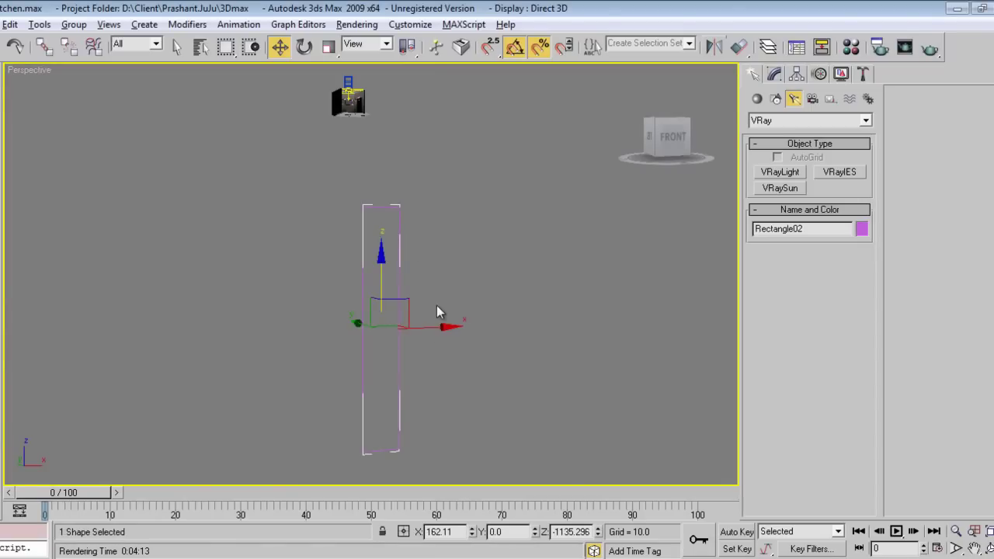
{"action": "key", "text": "Delete"}
- Check the scene geometry in the object list: Plane01, Box01–Box03 and VRayLight01
{"action": "key", "text": "h"}
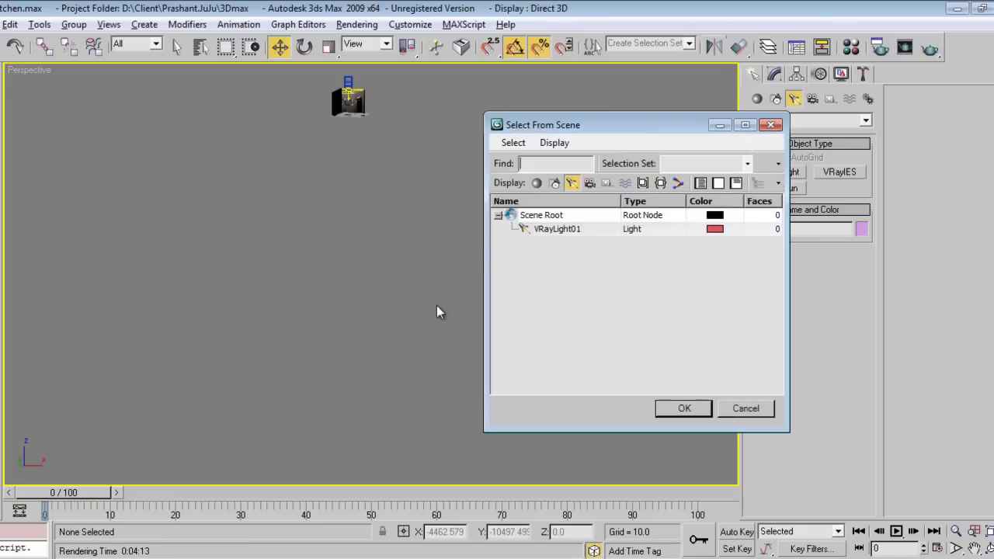
{"action": "left_click", "coordinate": [536, 183]}
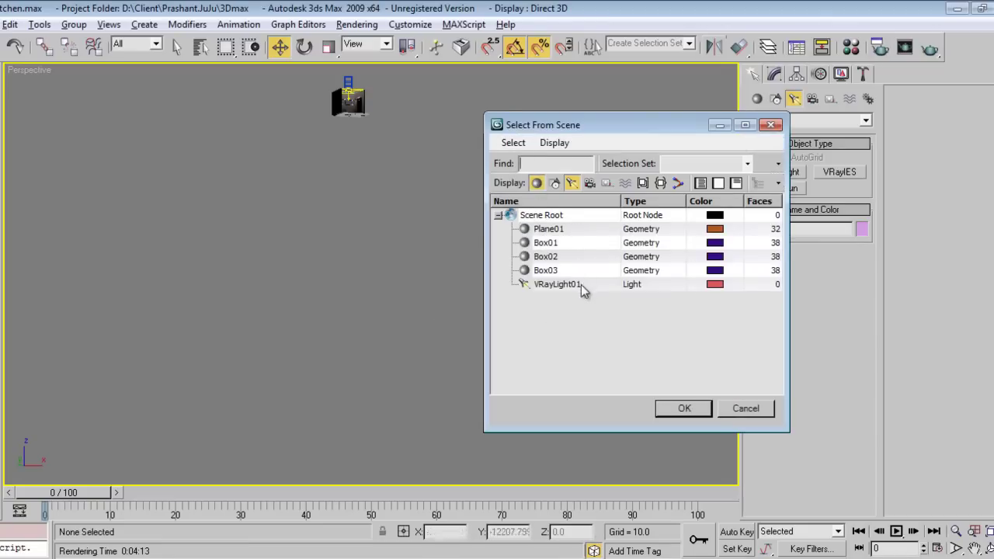
{"action": "key", "text": "Escape"}
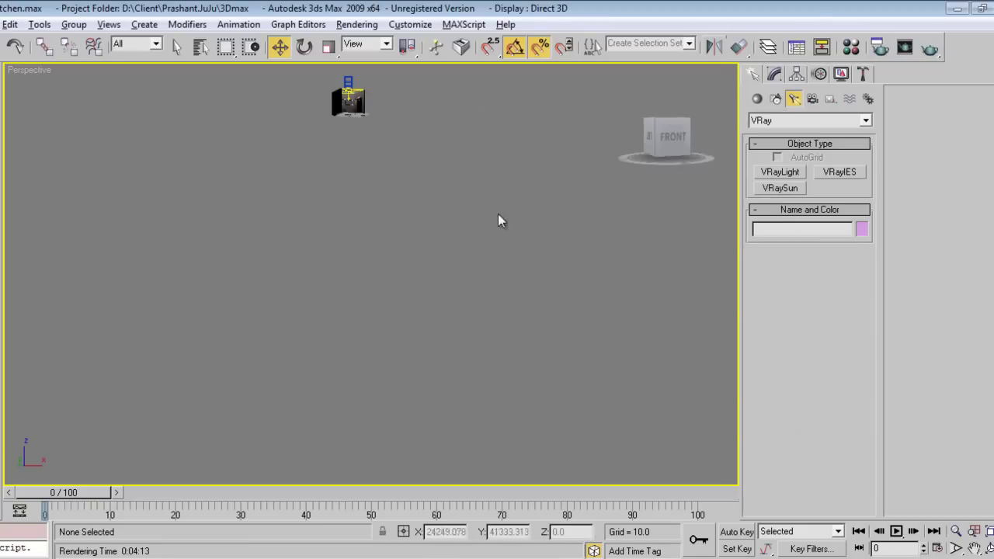
- Set up a high wireframe perspective view of the kitchen
{"action": "middle_click_drag", "start_coordinate": [408, 125], "coordinate": [426, 224]}
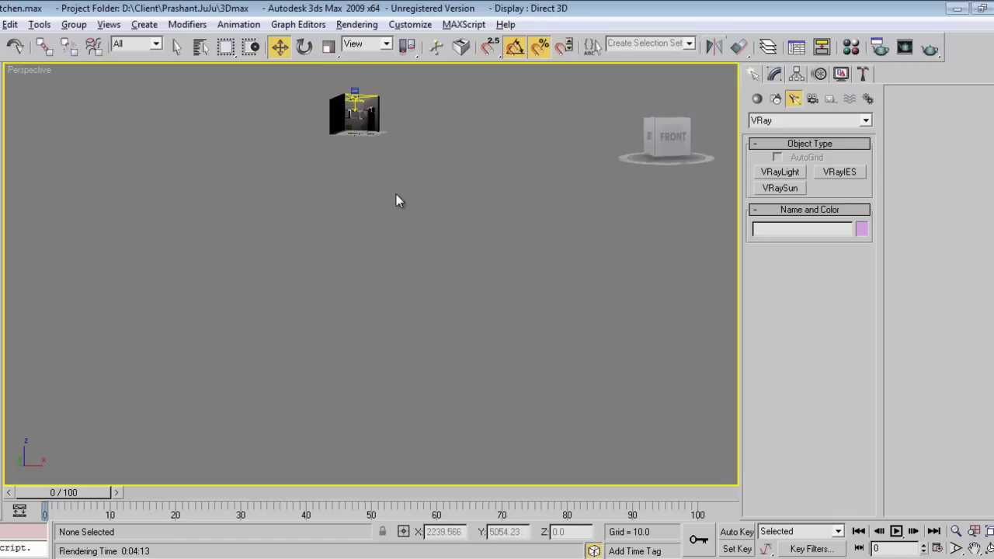
{"action": "key", "text": "c"}
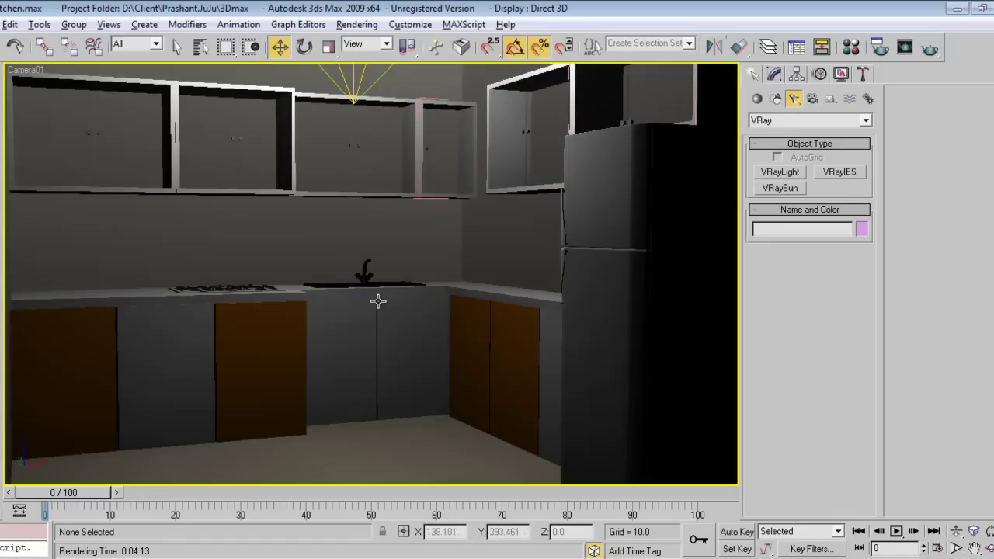
{"action": "key", "text": "p"}
{"action": "mouse_move", "coordinate": [352, 346]}
{"action": "middle_mouse_down", "text": "alt"}
{"action": "mouse_move", "coordinate": [437, 349]}
{"action": "mouse_move", "coordinate": [300, 339]}
{"action": "mouse_move", "coordinate": [334, 359]}
{"action": "middle_mouse_up", "text": "alt"}
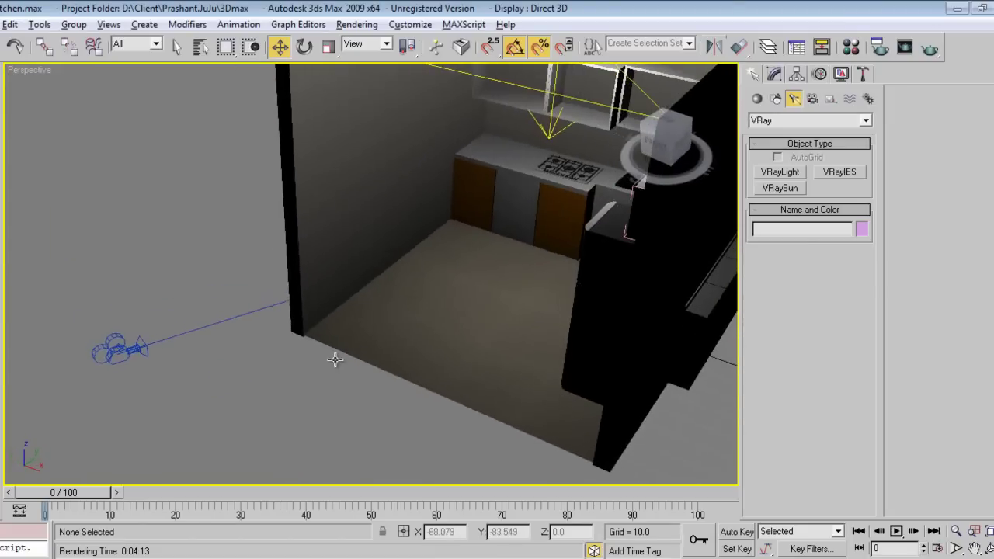
{"action": "key", "text": "F3"}
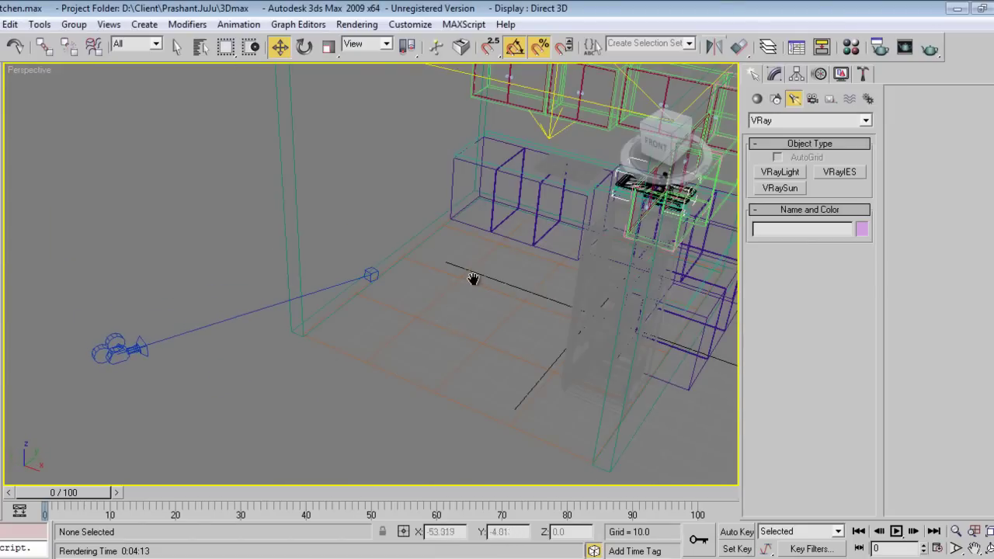
{"action": "scroll", "coordinate": [473, 279], "scroll_direction": "down", "scroll_amount": 5}
{"action": "mouse_move", "coordinate": [423, 311]}
{"action": "middle_mouse_down", "text": "alt"}
{"action": "mouse_move", "coordinate": [482, 323]}
{"action": "mouse_move", "coordinate": [521, 299]}
{"action": "mouse_move", "coordinate": [520, 280]}
{"action": "middle_mouse_up", "text": "alt"}
- Show groups in Select From Scene and select Group03
{"action": "key", "text": "h"}
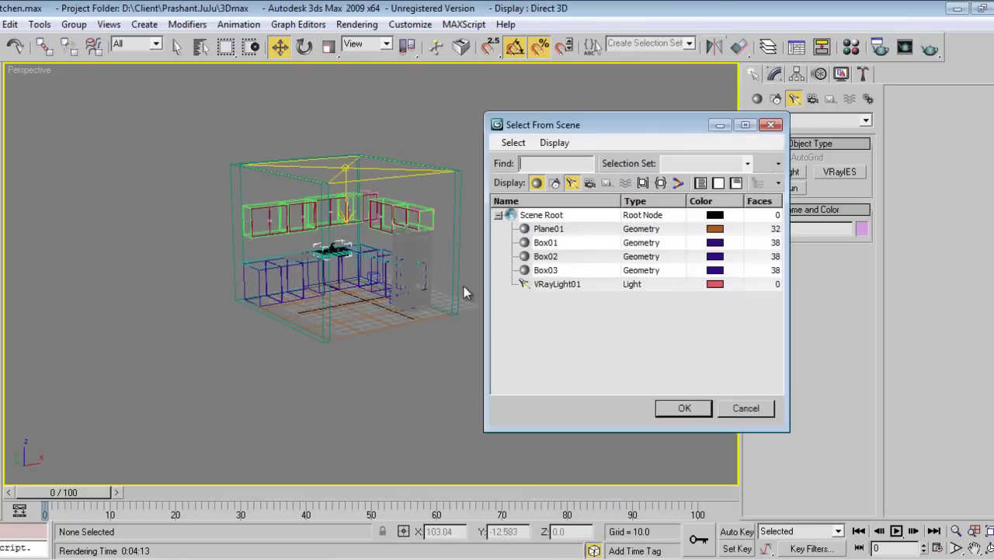
{"action": "left_click", "coordinate": [642, 187]}
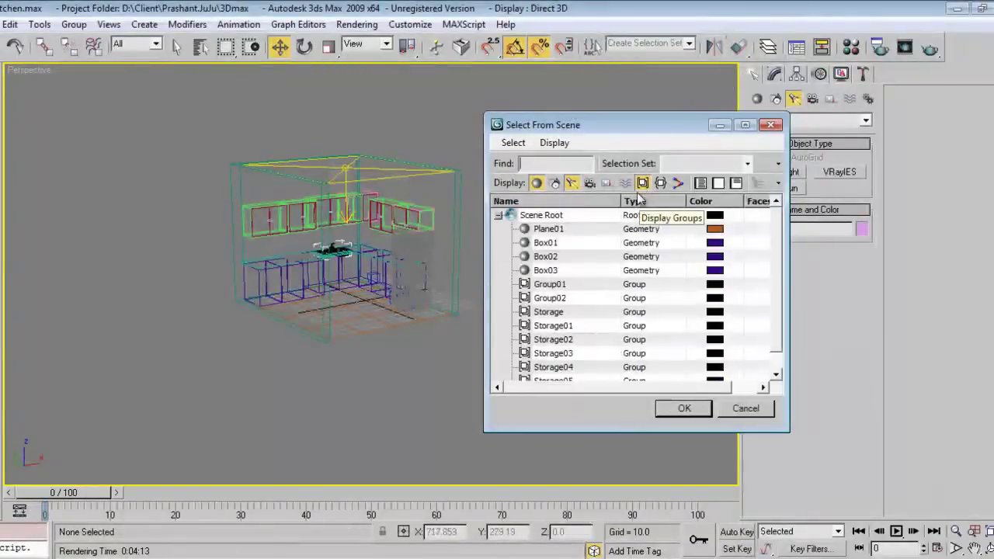
{"action": "left_click", "coordinate": [575, 310]}
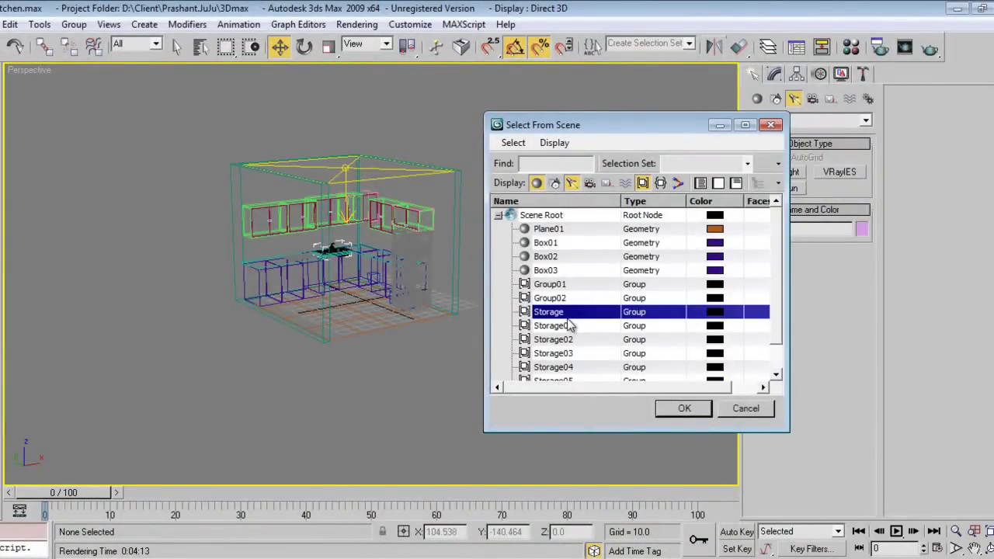
{"action": "left_click", "coordinate": [565, 284]}
{"action": "scroll", "coordinate": [576, 311], "scroll_direction": "down", "scroll_amount": 1}
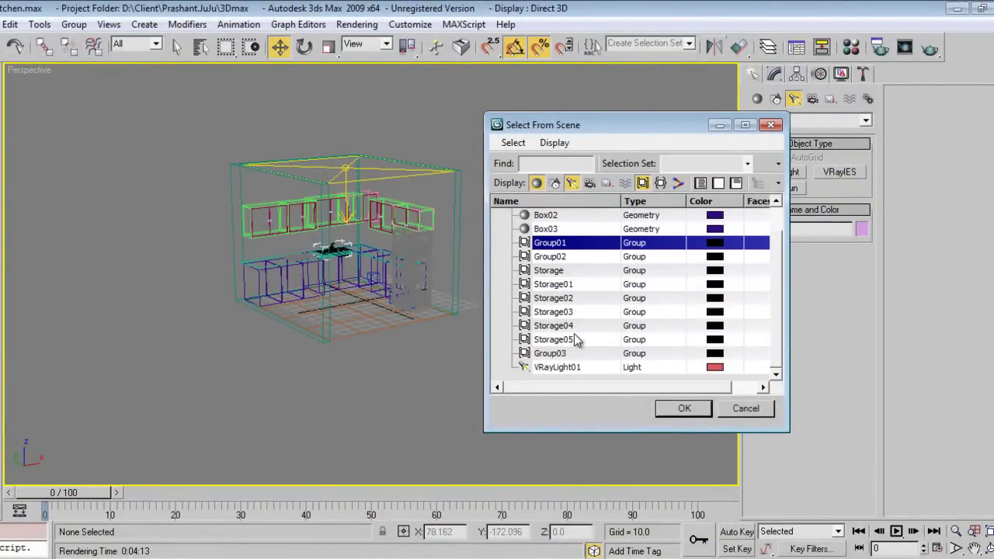
{"action": "scroll", "coordinate": [574, 333], "scroll_direction": "up", "scroll_amount": 1}
{"action": "scroll", "coordinate": [578, 341], "scroll_direction": "down", "scroll_amount": 1}
{"action": "left_click", "coordinate": [552, 353]}
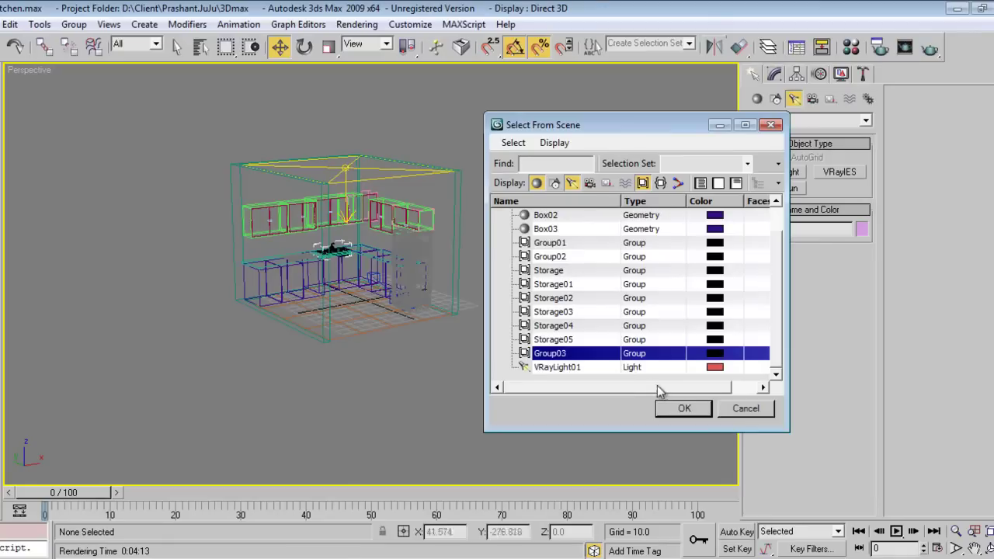
{"action": "left_click", "coordinate": [682, 408]}
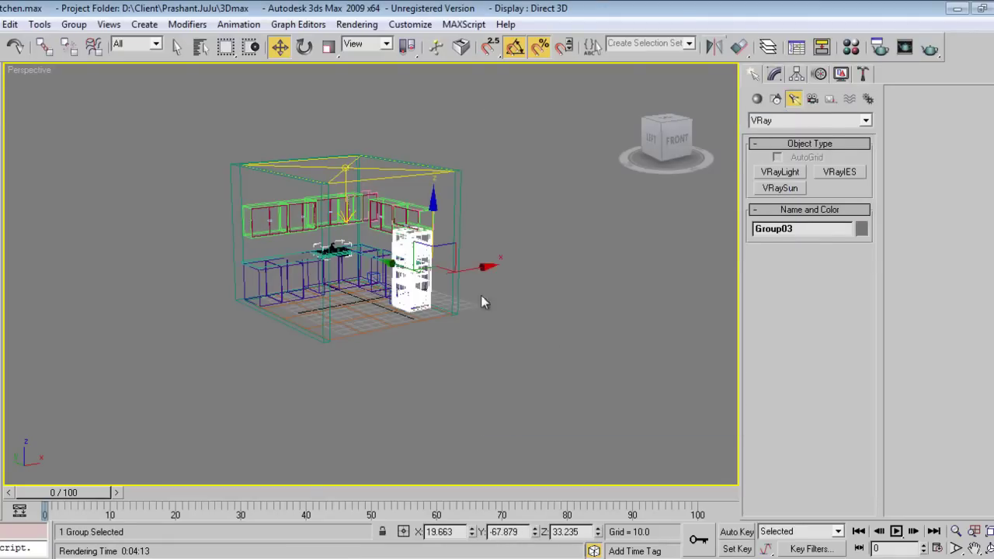
- Select Group01 from the object list instead, leaving the list closed
{"action": "key", "text": "h"}
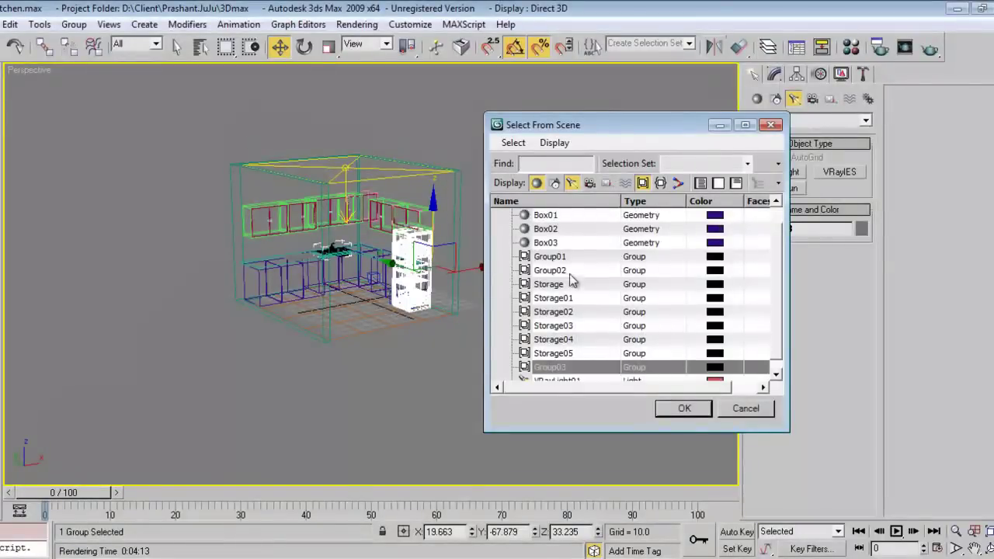
{"action": "left_click", "coordinate": [560, 260]}
{"action": "left_click", "coordinate": [684, 409]}
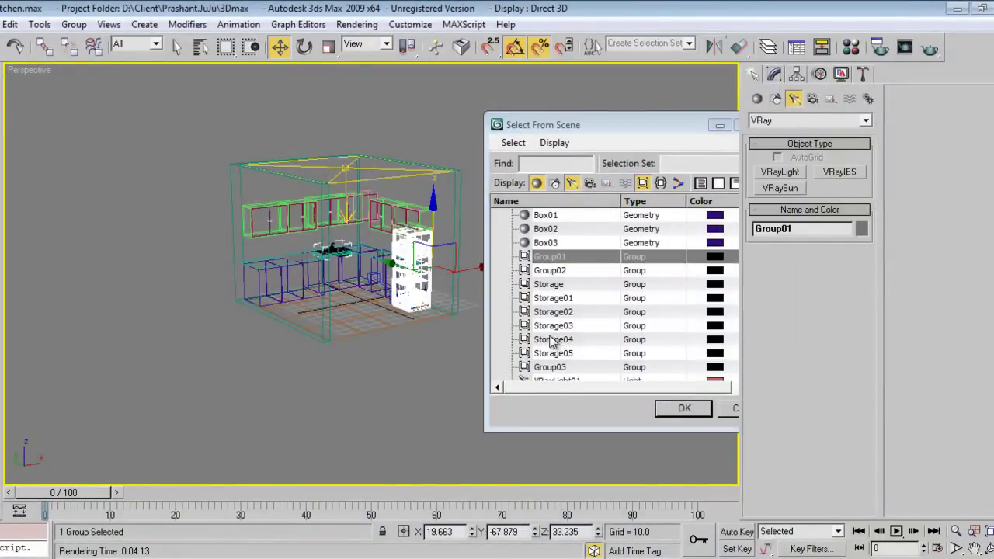
{"action": "key", "text": "h"}
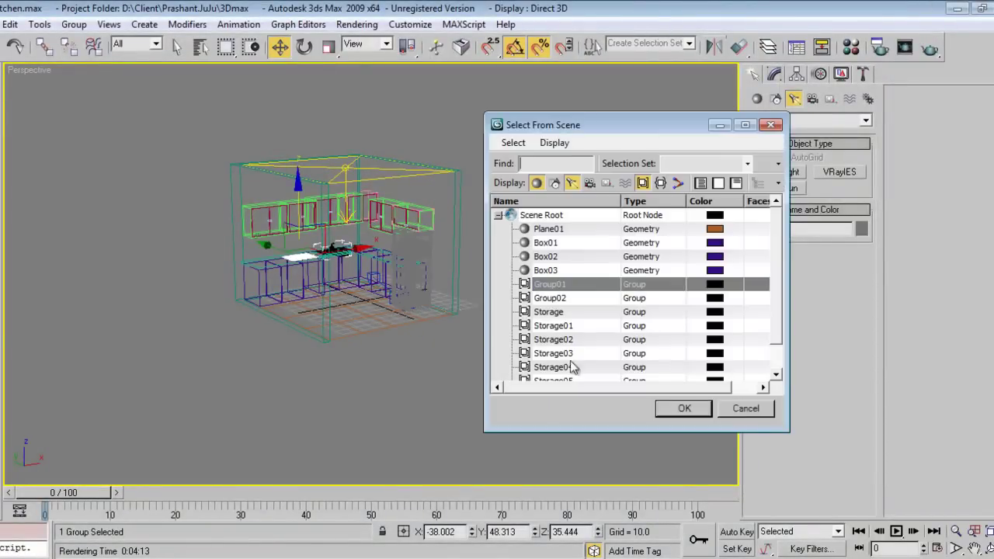
{"action": "left_click", "coordinate": [747, 408]}
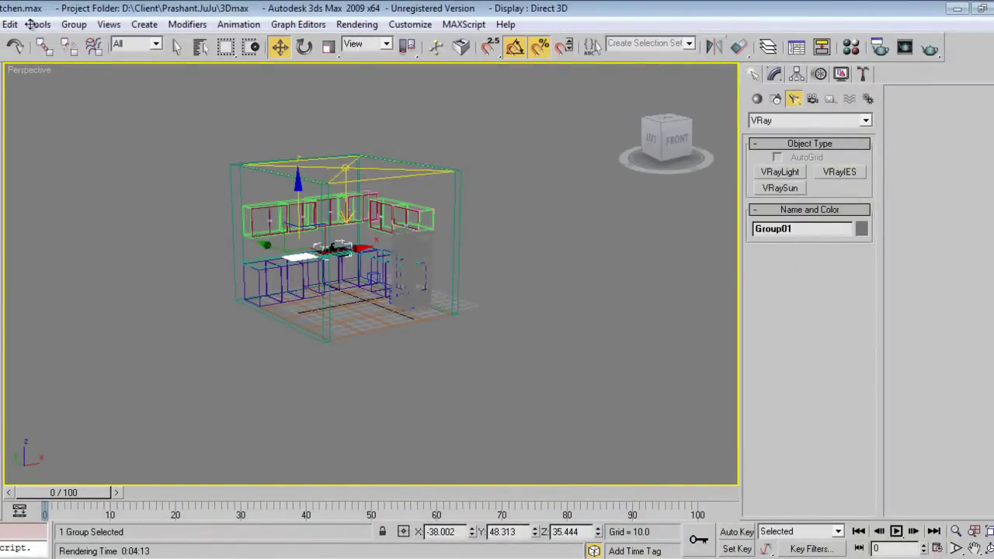
- Merge all objects from 093_vray.max into the kitchen scene
{"action": "left_click", "coordinate": [6, 24]}
{"action": "left_click", "coordinate": [31, 276]}
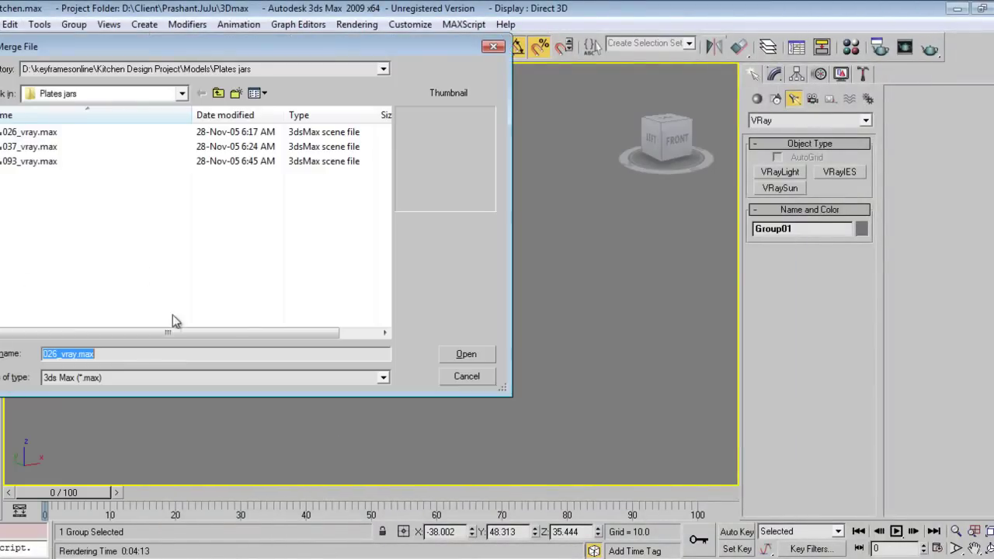
{"action": "left_click", "coordinate": [34, 134]}
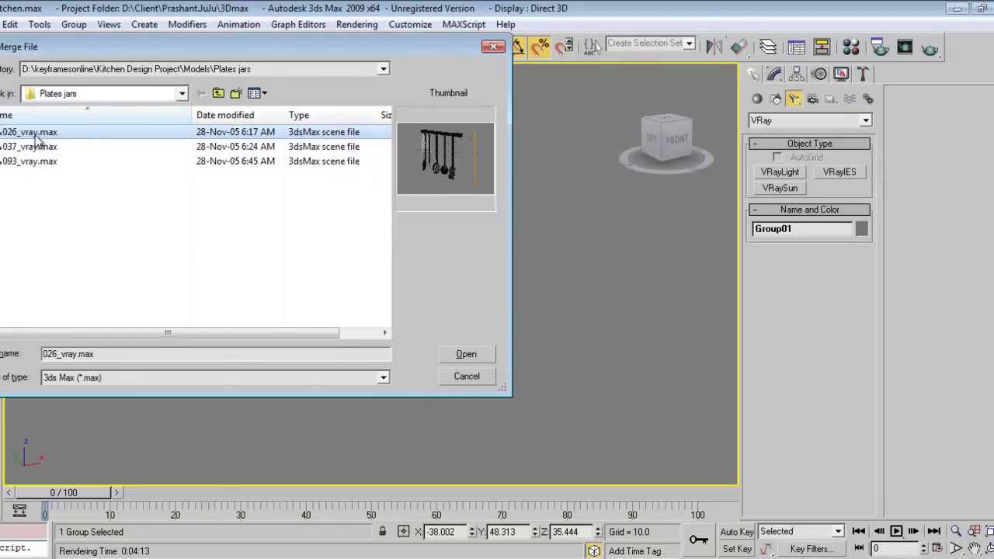
{"action": "left_click", "coordinate": [34, 145]}
{"action": "left_click", "coordinate": [44, 162]}
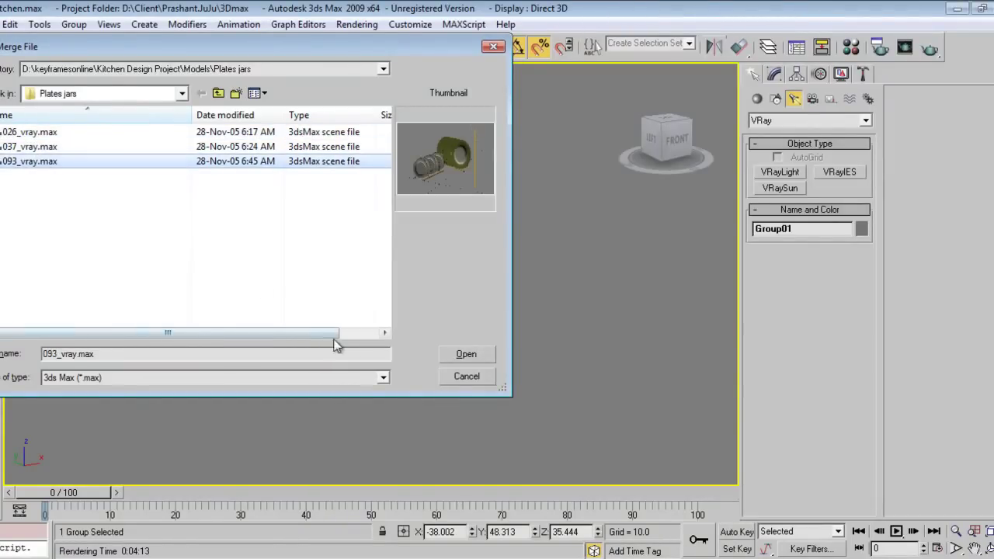
{"action": "left_click", "coordinate": [454, 356]}
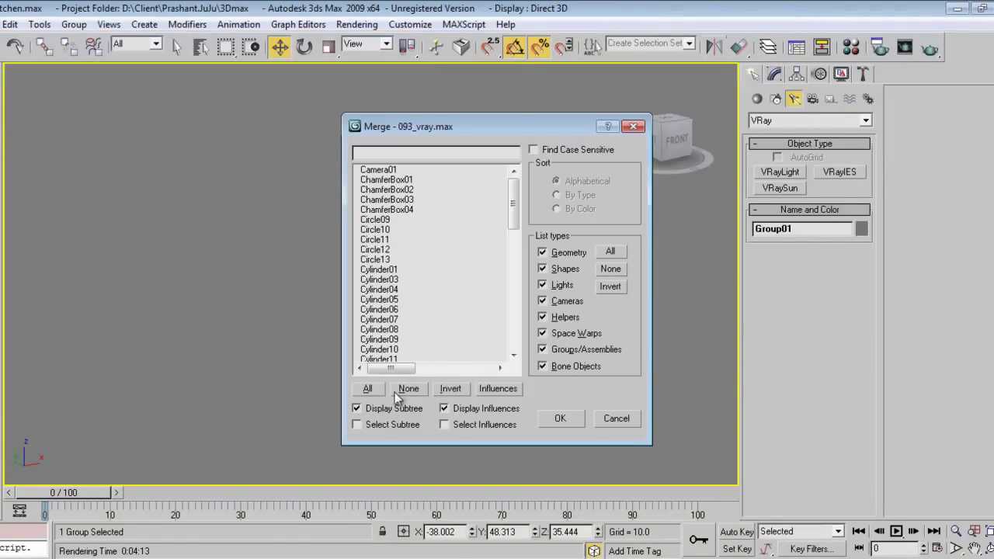
{"action": "left_click", "coordinate": [375, 388]}
{"action": "left_click", "coordinate": [558, 420]}
- Auto-rename all duplicate names and use scene materials for all duplicate materials
{"action": "left_click", "coordinate": [440, 312]}
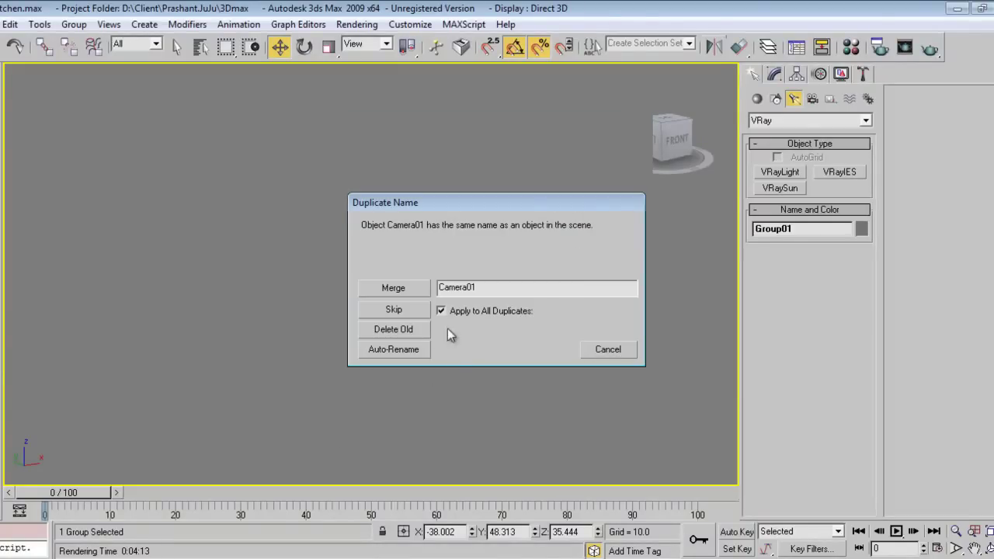
{"action": "left_click", "coordinate": [411, 350]}
{"action": "left_click", "coordinate": [495, 302]}
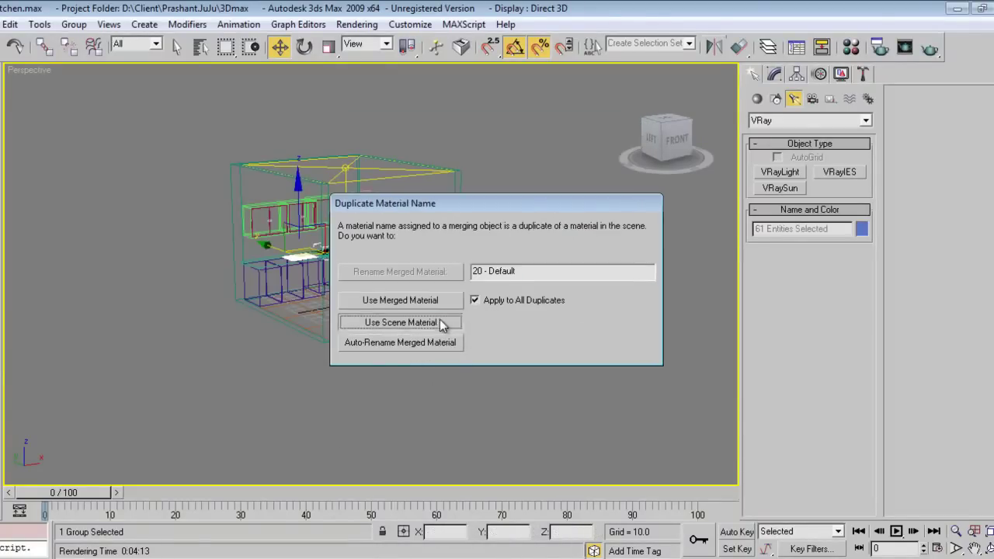
{"action": "left_click", "coordinate": [439, 319]}
{"action": "left_click", "coordinate": [547, 317]}
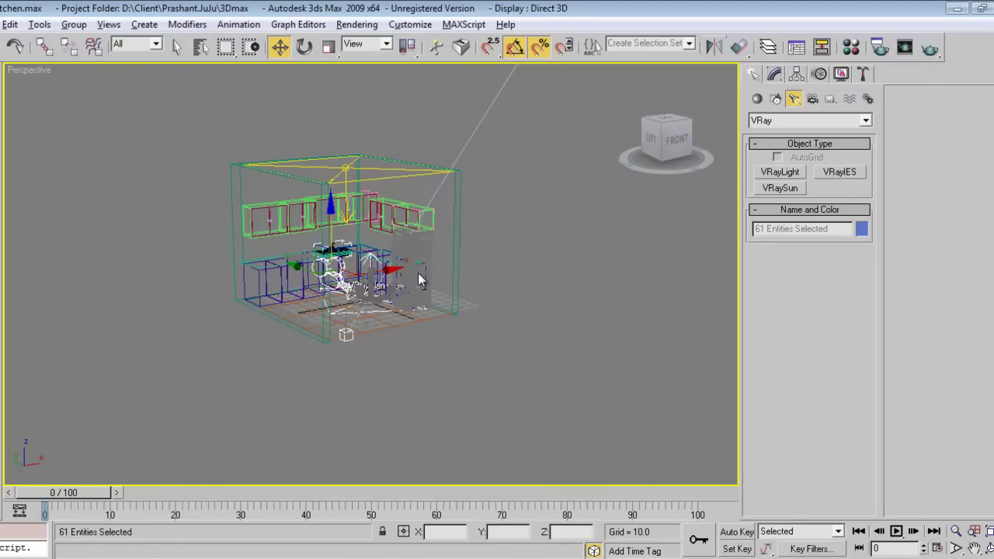
- Isolate the merged plates-and-jars objects and review them in Select From Scene
{"action": "key", "text": "alt+q"}
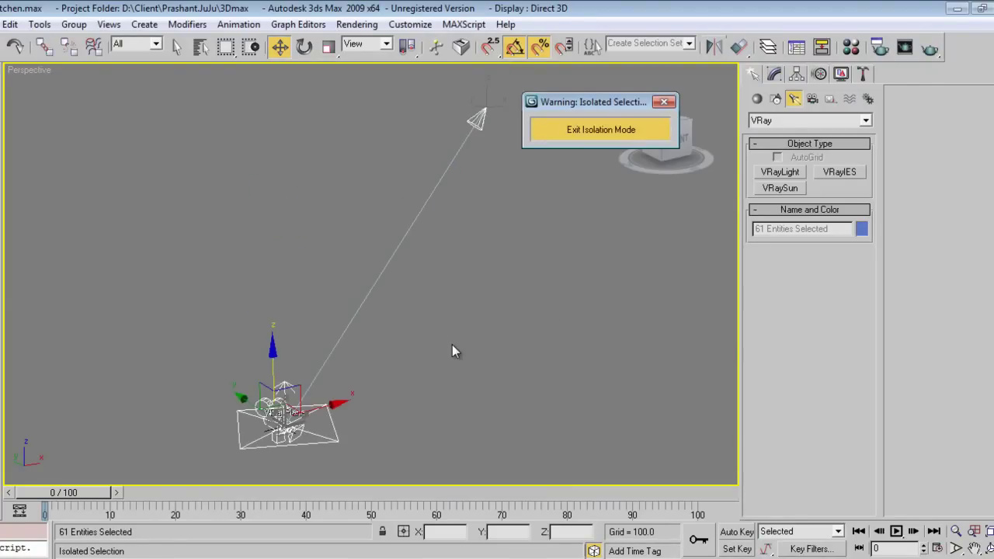
{"action": "left_click", "coordinate": [427, 383]}
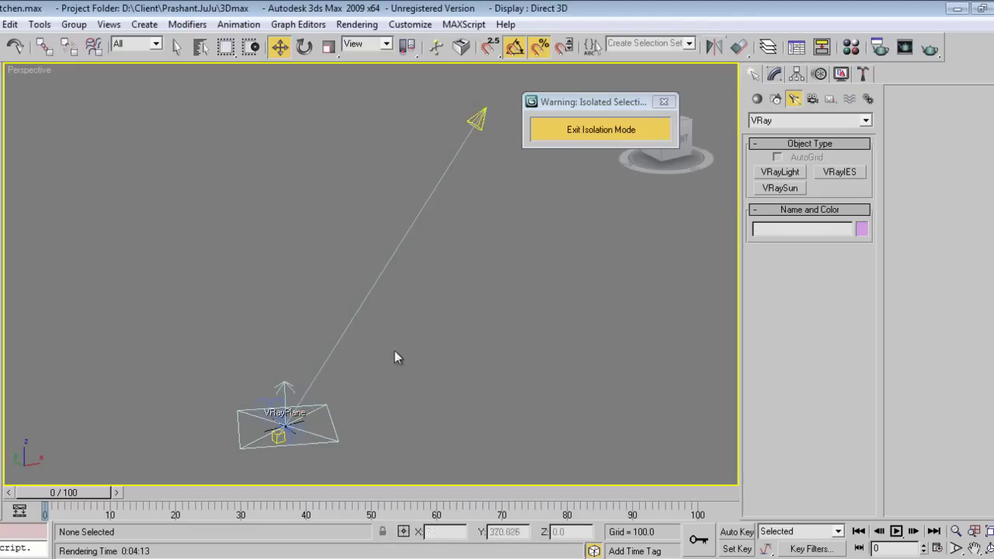
{"action": "key", "text": "h"}
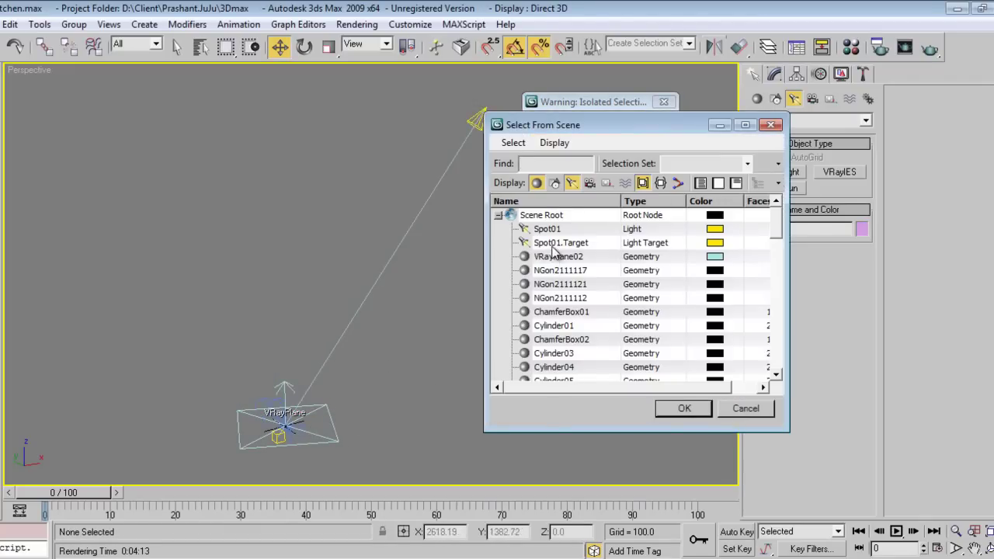
{"action": "left_click", "coordinate": [552, 244]}
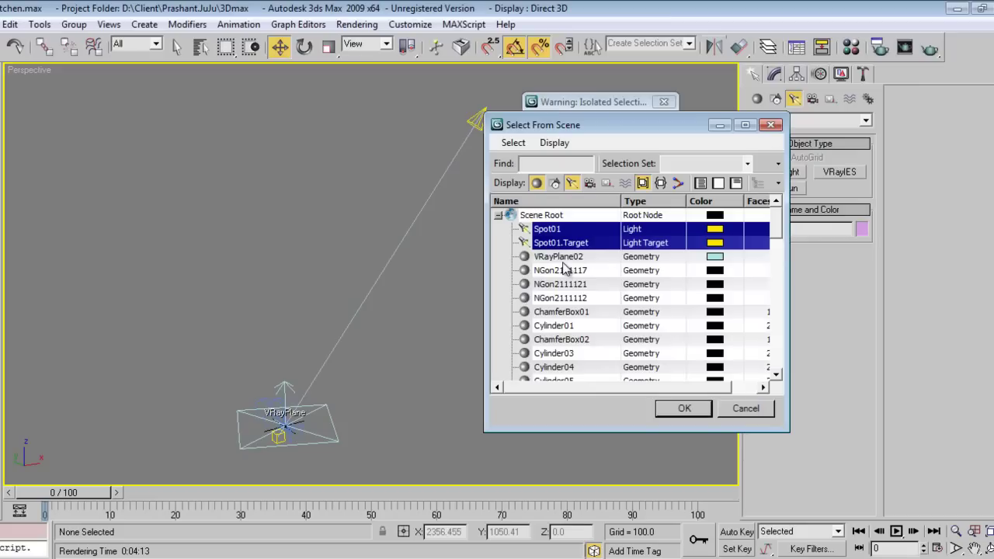
{"action": "left_click_drag", "start_coordinate": [565, 270], "coordinate": [567, 354]}
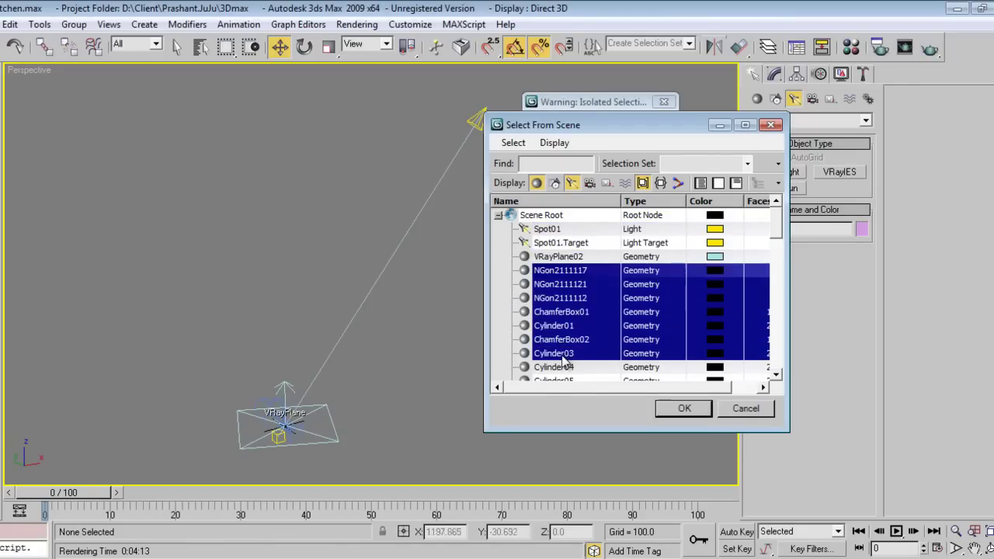
- Filter out lights and select all 58 listed geometry objects
{"action": "left_click", "coordinate": [572, 183]}
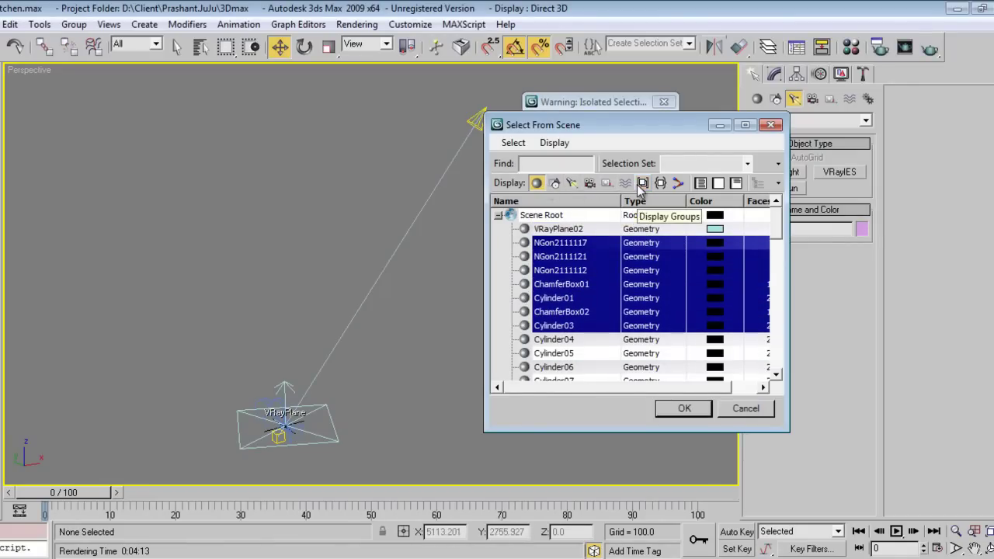
{"action": "left_click", "coordinate": [585, 233]}
{"action": "scroll", "coordinate": [588, 295], "scroll_direction": "down", "scroll_amount": 3}
{"action": "scroll", "coordinate": [590, 313], "scroll_direction": "down", "scroll_amount": 12}
{"action": "scroll", "coordinate": [589, 334], "scroll_direction": "down", "scroll_amount": 2}
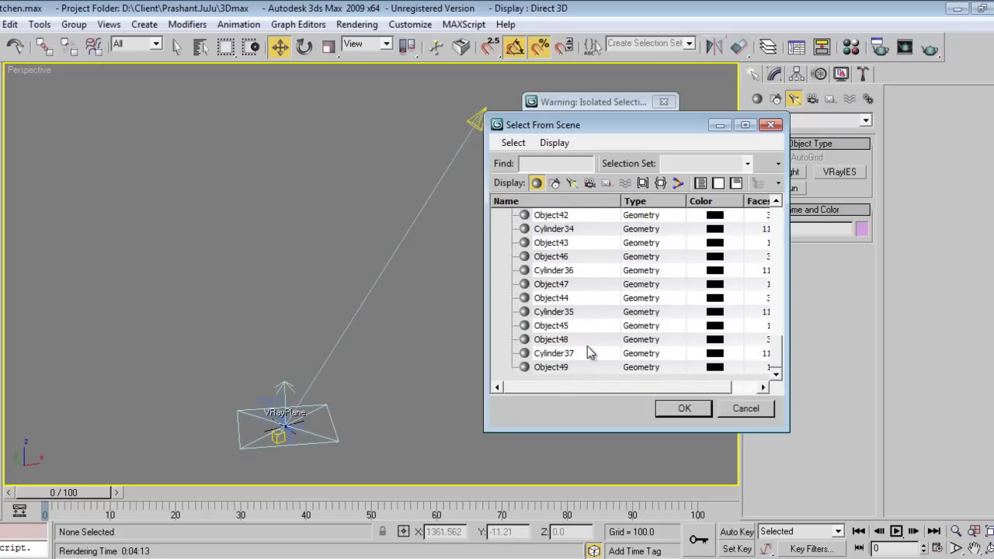
{"action": "key", "text": "ctrl+a"}
{"action": "left_click", "coordinate": [681, 407]}
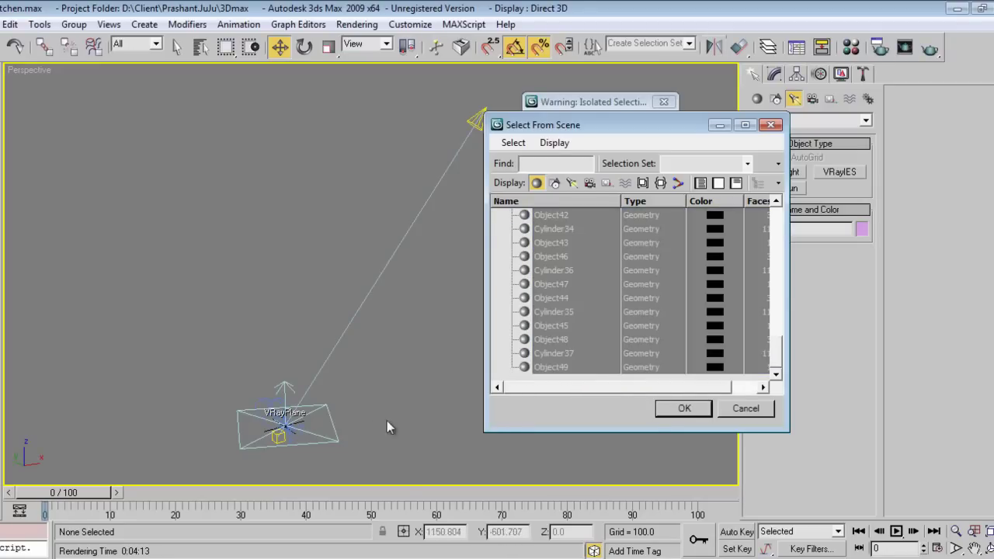
{"action": "mouse_move", "coordinate": [366, 397]}
{"action": "middle_mouse_down", "text": "alt"}
{"action": "mouse_move", "coordinate": [365, 295]}
{"action": "mouse_move", "coordinate": [340, 355]}
{"action": "mouse_move", "coordinate": [238, 339]}
{"action": "mouse_move", "coordinate": [173, 314]}
{"action": "mouse_move", "coordinate": [282, 295]}
{"action": "mouse_move", "coordinate": [231, 346]}
{"action": "mouse_move", "coordinate": [393, 226]}
{"action": "mouse_move", "coordinate": [182, 315]}
{"action": "mouse_move", "coordinate": [273, 299]}
{"action": "middle_mouse_up", "text": "alt"}
- Delete the VRayPlane02 object from the isolated merge
{"action": "left_click", "coordinate": [273, 299]}
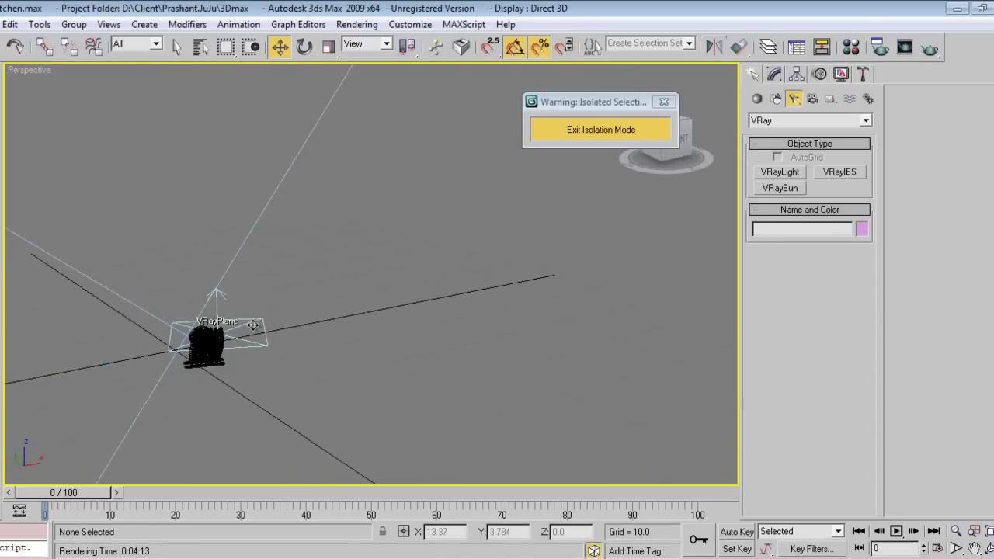
{"action": "left_click", "coordinate": [253, 324]}
{"action": "key", "text": "Delete"}
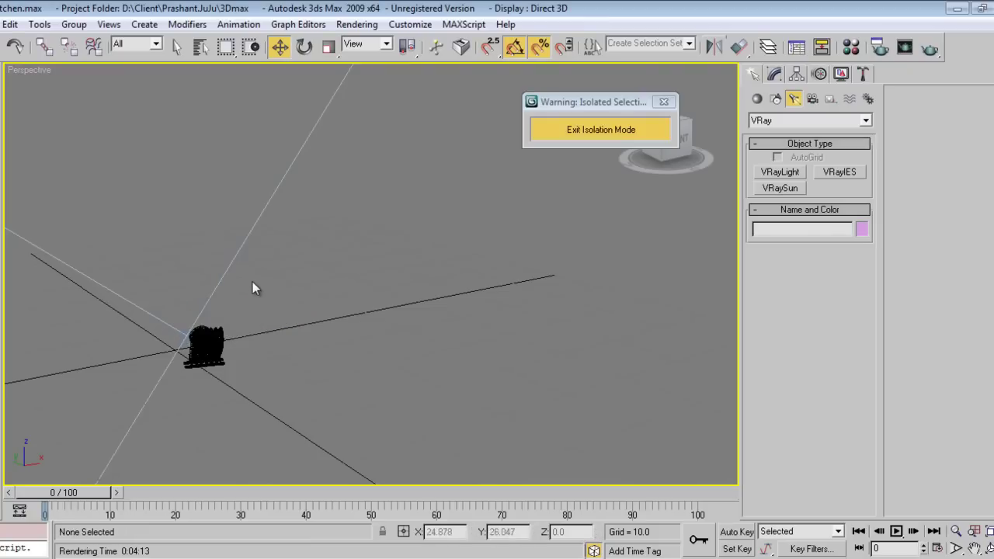
{"action": "scroll", "coordinate": [254, 285], "scroll_direction": "down", "scroll_amount": 3}
{"action": "scroll", "coordinate": [348, 274], "scroll_direction": "down", "scroll_amount": 4}
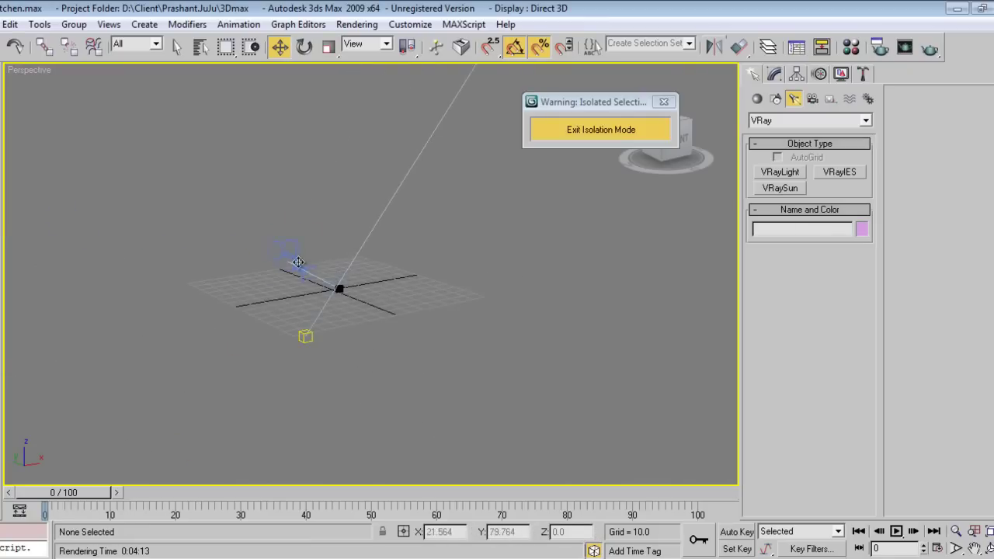
{"action": "scroll", "coordinate": [404, 257], "scroll_direction": "down", "scroll_amount": 3}
{"action": "scroll", "coordinate": [424, 206], "scroll_direction": "down", "scroll_amount": 3}
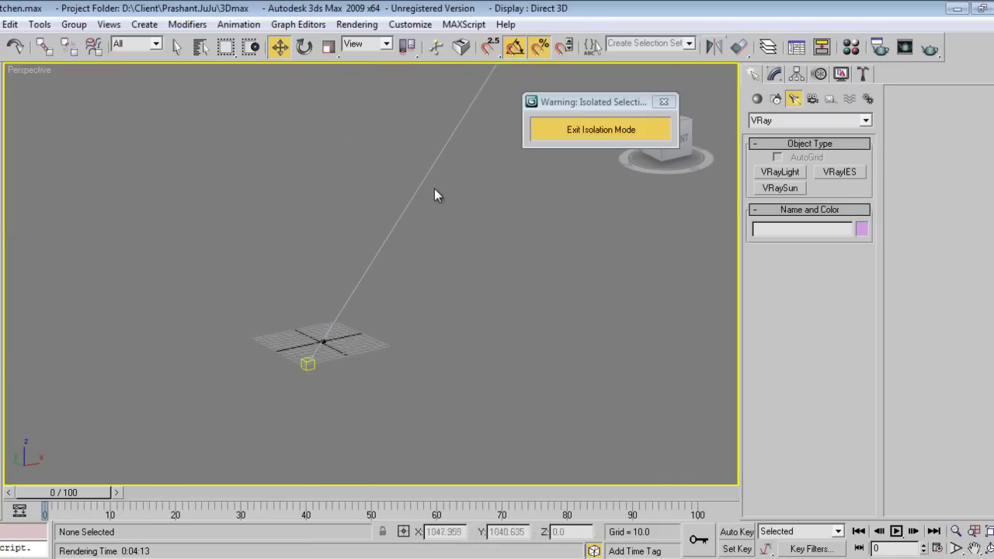
{"action": "scroll", "coordinate": [439, 190], "scroll_direction": "down", "scroll_amount": 3}
- Select the Spot01 spotlight, hide it, then undo to restore it
{"action": "middle_click_drag", "start_coordinate": [447, 178], "coordinate": [435, 183]}
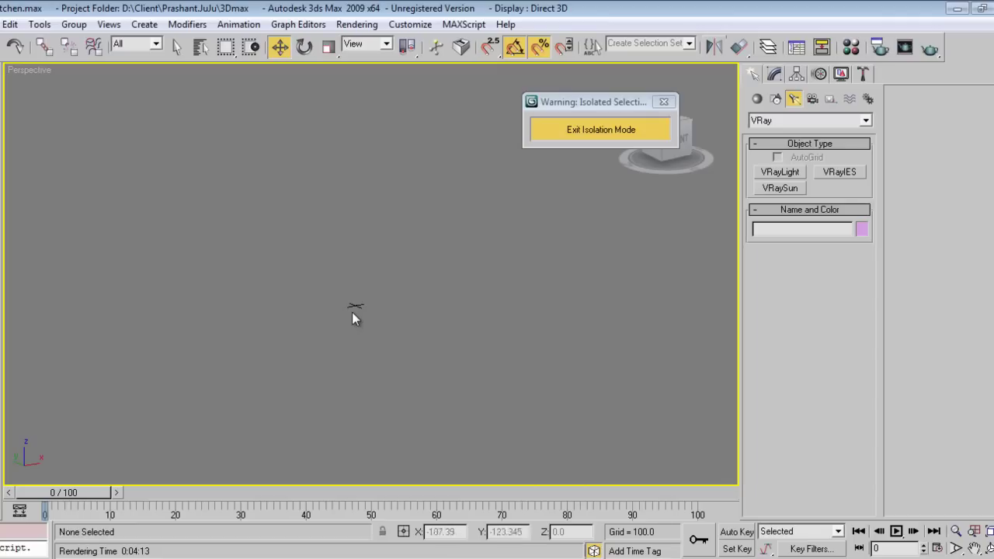
{"action": "left_click", "coordinate": [352, 311]}
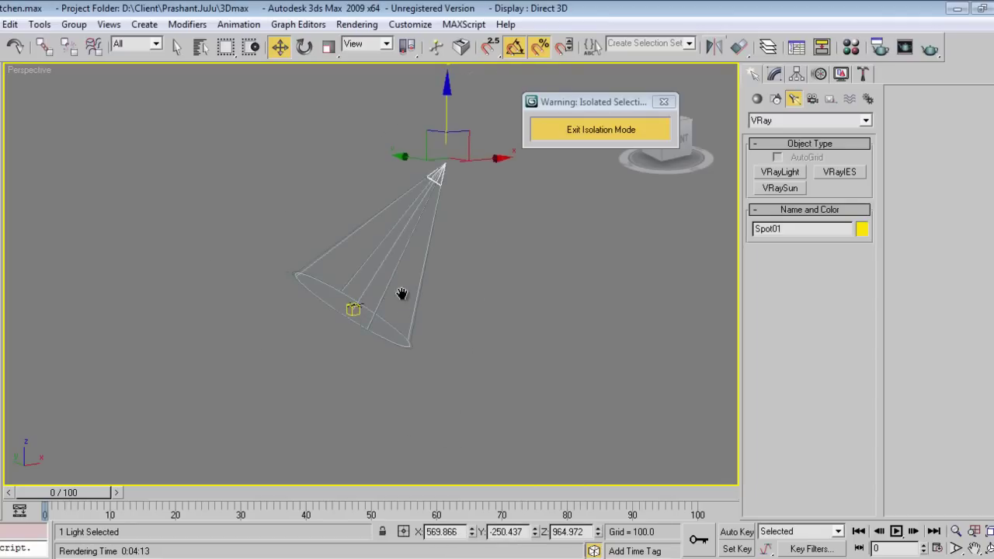
{"action": "scroll", "coordinate": [401, 294], "scroll_direction": "up", "scroll_amount": 5}
{"action": "scroll", "coordinate": [381, 271], "scroll_direction": "up", "scroll_amount": 2}
{"action": "scroll", "coordinate": [383, 260], "scroll_direction": "down", "scroll_amount": 6}
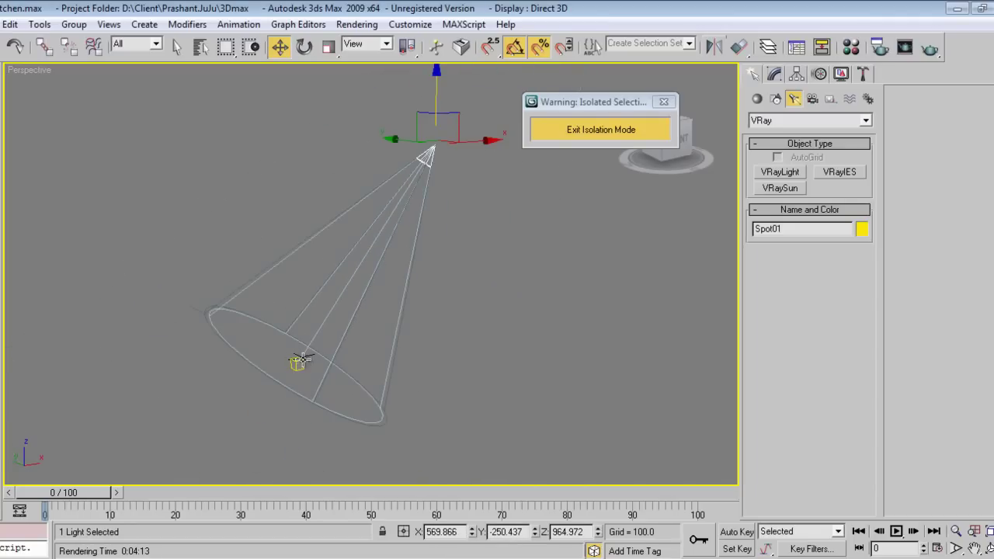
{"action": "right_click", "coordinate": [417, 209]}
{"action": "left_click", "coordinate": [438, 163]}
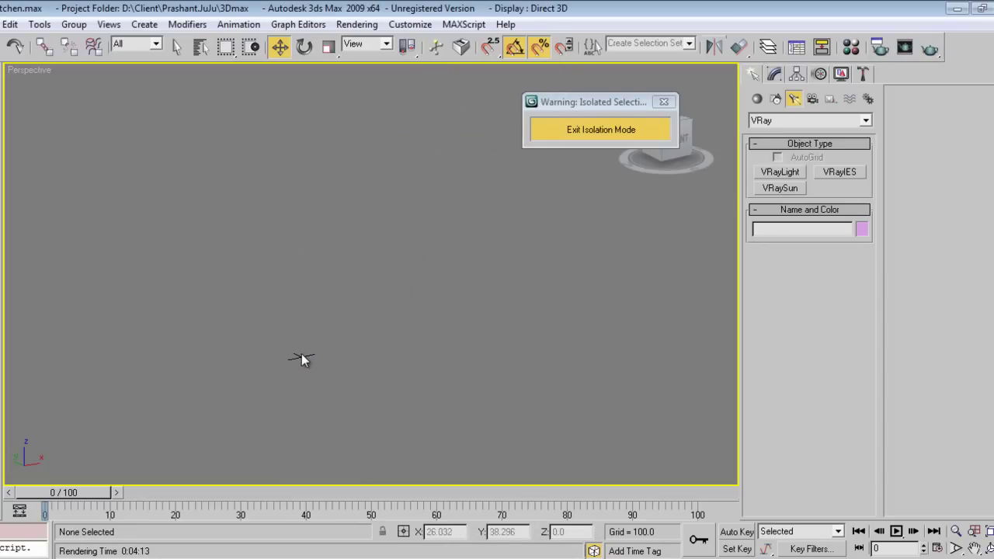
{"action": "key", "text": "ctrl+z"}
{"action": "scroll", "coordinate": [303, 359], "scroll_direction": "up", "scroll_amount": 3}
{"action": "scroll", "coordinate": [298, 353], "scroll_direction": "up", "scroll_amount": 3}
{"action": "scroll", "coordinate": [279, 289], "scroll_direction": "down", "scroll_amount": 3}
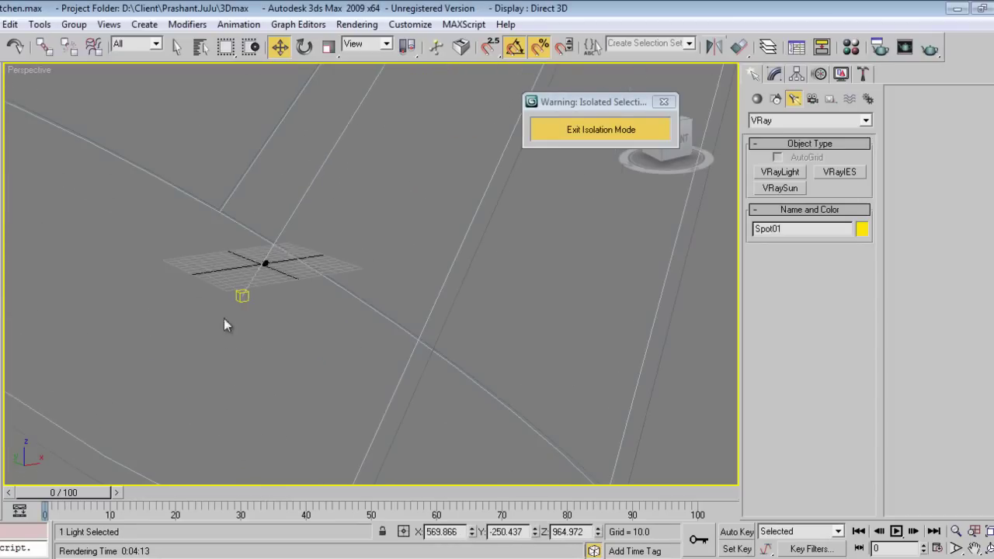
{"action": "scroll", "coordinate": [132, 267], "scroll_direction": "up", "scroll_amount": 3}
{"action": "scroll", "coordinate": [218, 277], "scroll_direction": "up", "scroll_amount": 3}
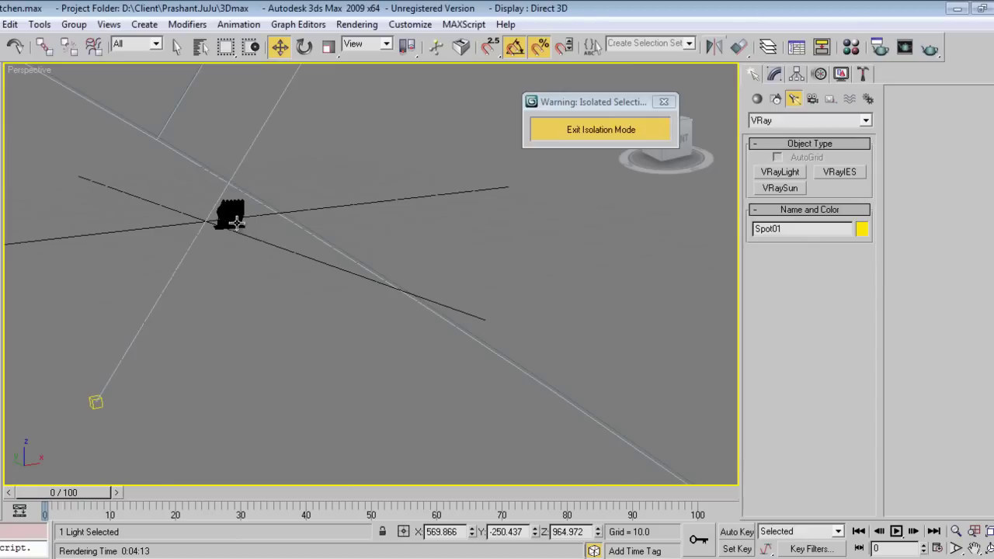
- With the Selection Filter on Geometry, group all 55 rack objects as Group04
{"action": "left_click", "coordinate": [235, 221]}
{"action": "scroll", "coordinate": [254, 246], "scroll_direction": "up", "scroll_amount": 2}
{"action": "middle_click_drag", "start_coordinate": [242, 245], "coordinate": [324, 318]}
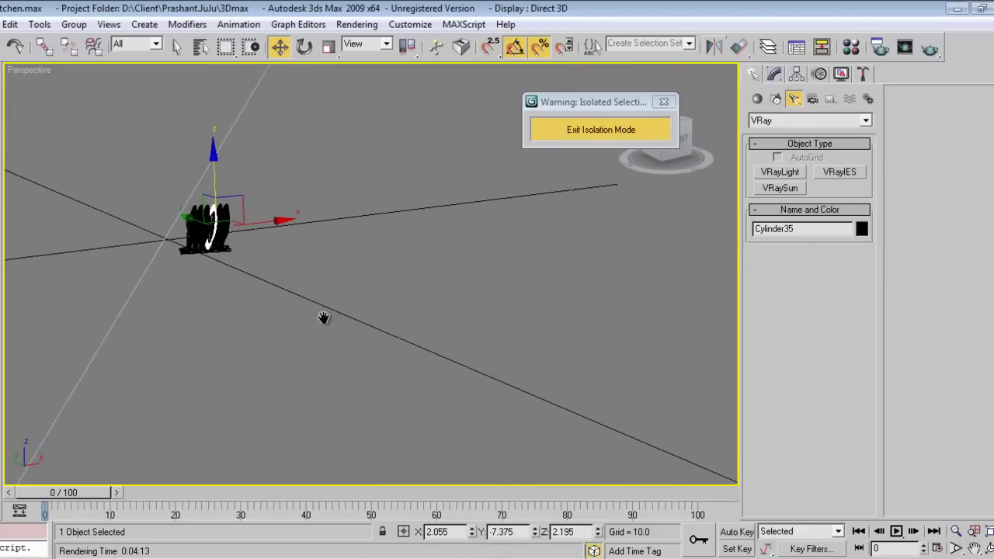
{"action": "middle_click_drag", "start_coordinate": [260, 281], "coordinate": [231, 261], "text": "alt"}
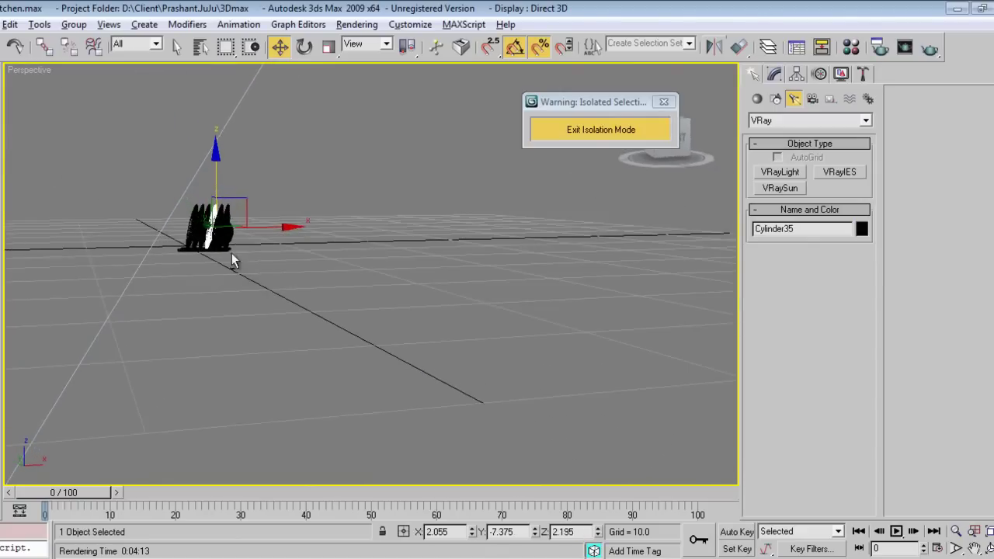
{"action": "left_click", "coordinate": [148, 43]}
{"action": "left_click", "coordinate": [128, 70]}
{"action": "key", "text": "ctrl+a"}
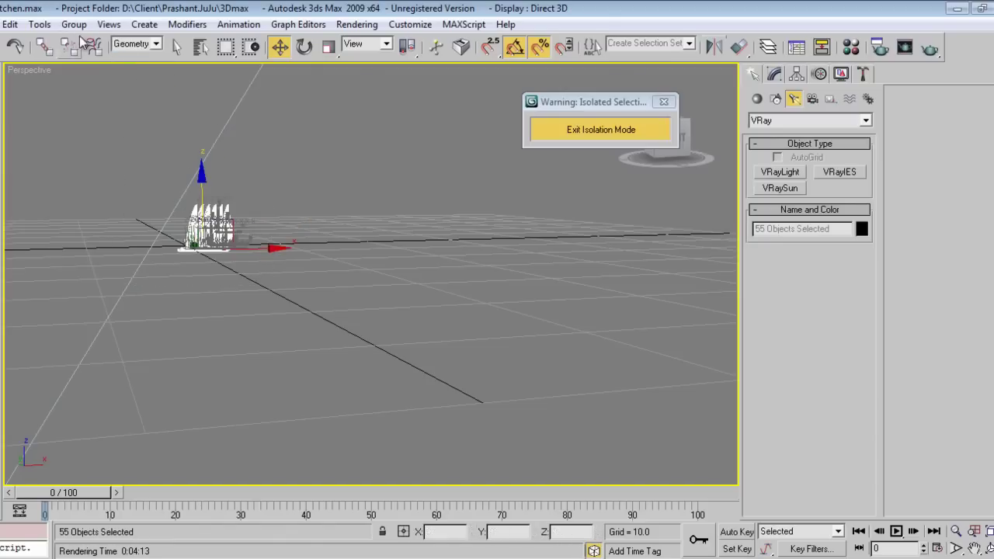
{"action": "left_click", "coordinate": [74, 25]}
{"action": "left_click", "coordinate": [87, 40]}
{"action": "left_click", "coordinate": [507, 313]}
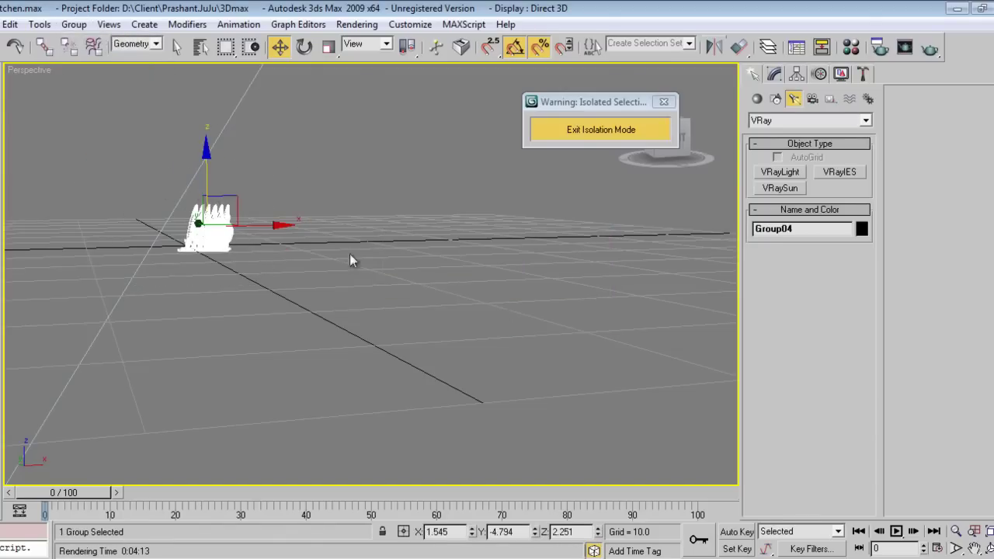
{"action": "mouse_move", "coordinate": [348, 252]}
{"action": "middle_mouse_down", "text": "alt"}
{"action": "mouse_move", "coordinate": [438, 270]}
{"action": "mouse_move", "coordinate": [436, 303]}
{"action": "middle_mouse_up", "text": "alt"}
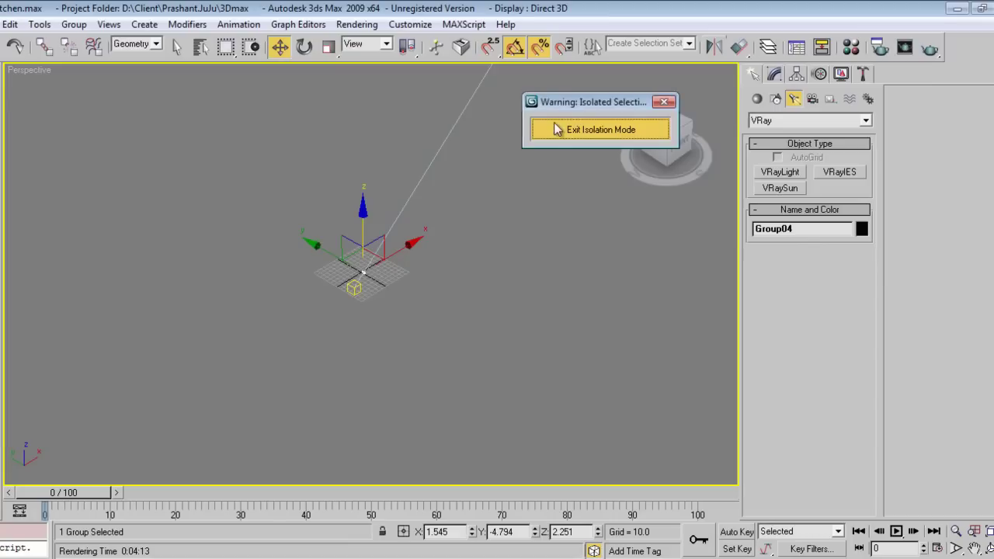
- Exit isolation, scale Group04 uniformly to 260% and rotate it 95° about Z
{"action": "middle_click_drag", "start_coordinate": [389, 315], "coordinate": [377, 313]}
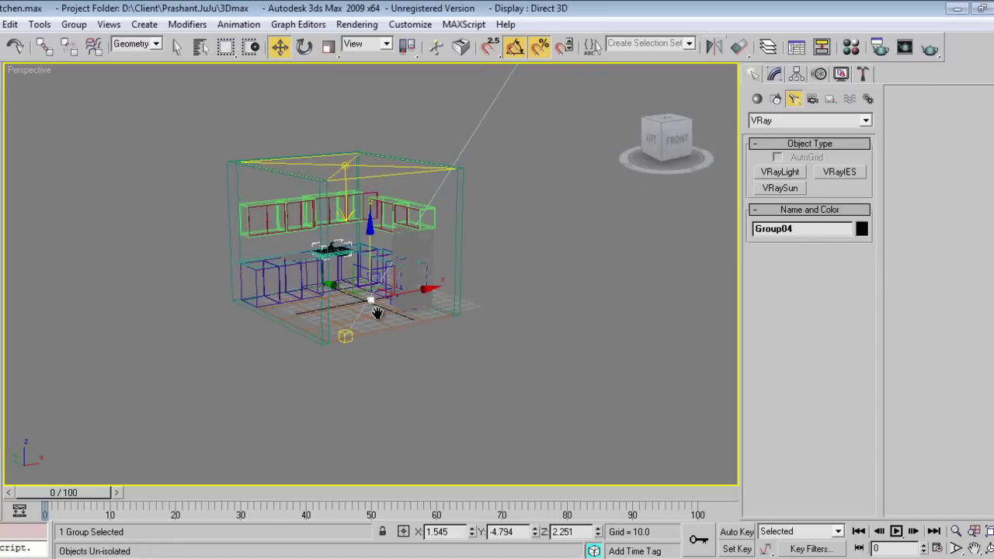
{"action": "key", "text": "z"}
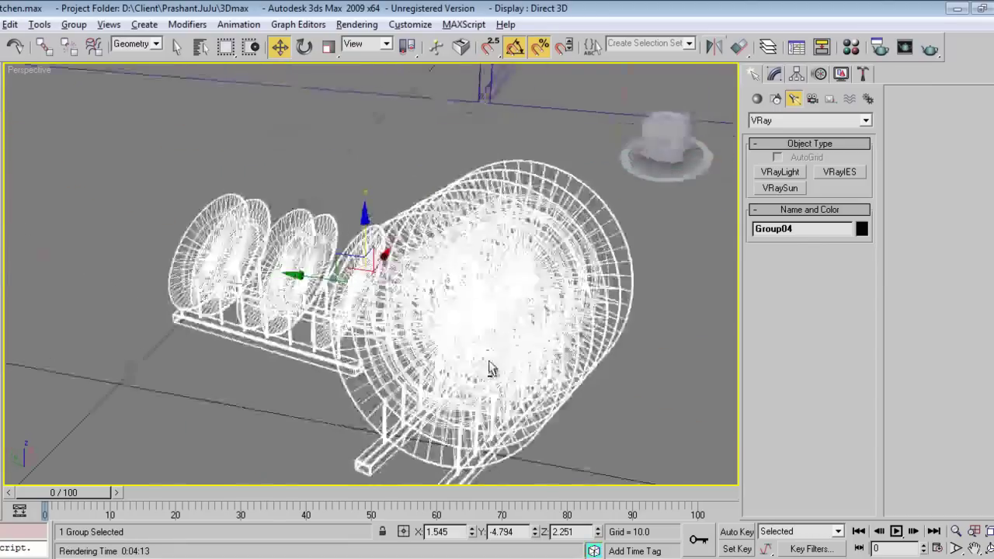
{"action": "scroll", "coordinate": [450, 341], "scroll_direction": "down", "scroll_amount": 5}
{"action": "scroll", "coordinate": [435, 271], "scroll_direction": "down", "scroll_amount": 3}
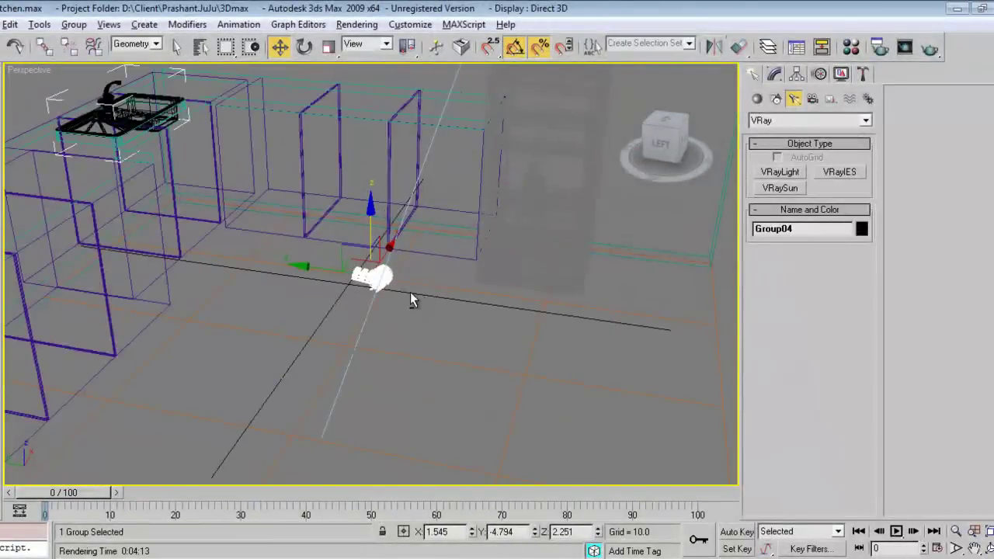
{"action": "middle_click_drag", "start_coordinate": [410, 294], "coordinate": [401, 293], "text": "alt"}
{"action": "key", "text": "r"}
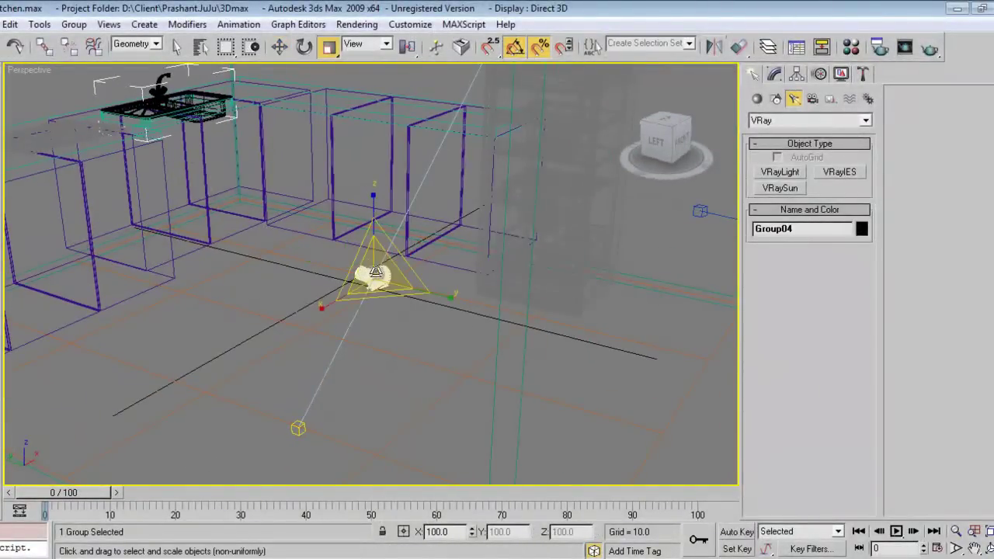
{"action": "left_click_drag", "start_coordinate": [430, 195], "coordinate": [474, 145]}
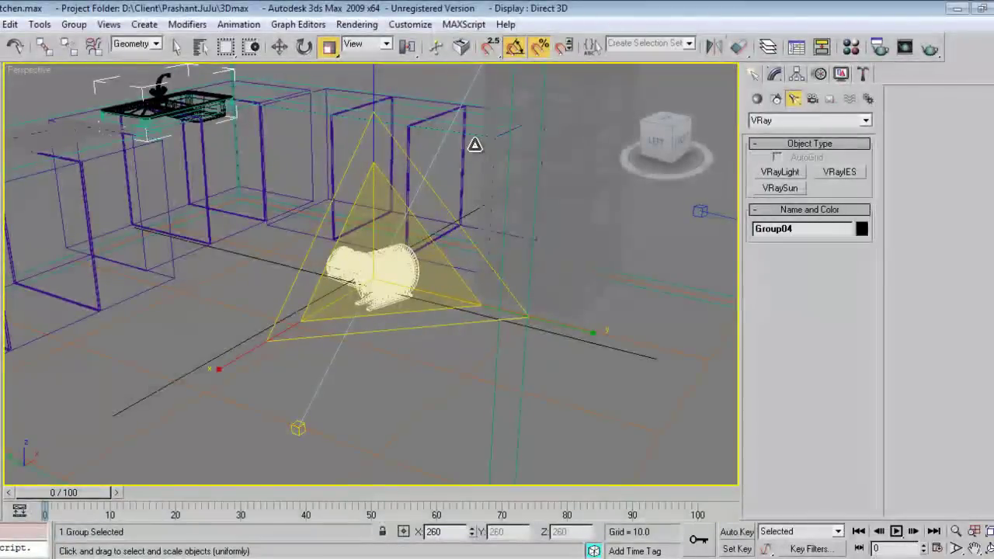
{"action": "key", "text": "e"}
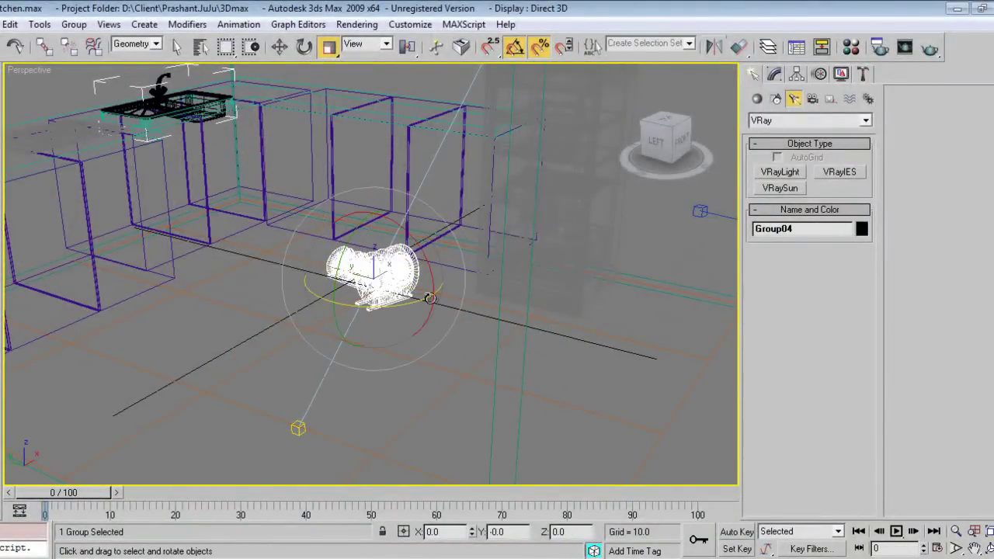
{"action": "mouse_move", "coordinate": [475, 278]}
{"action": "left_mouse_down"}
{"action": "mouse_move", "coordinate": [461, 282]}
{"action": "mouse_move", "coordinate": [435, 329]}
{"action": "mouse_move", "coordinate": [379, 320]}
{"action": "left_mouse_up"}
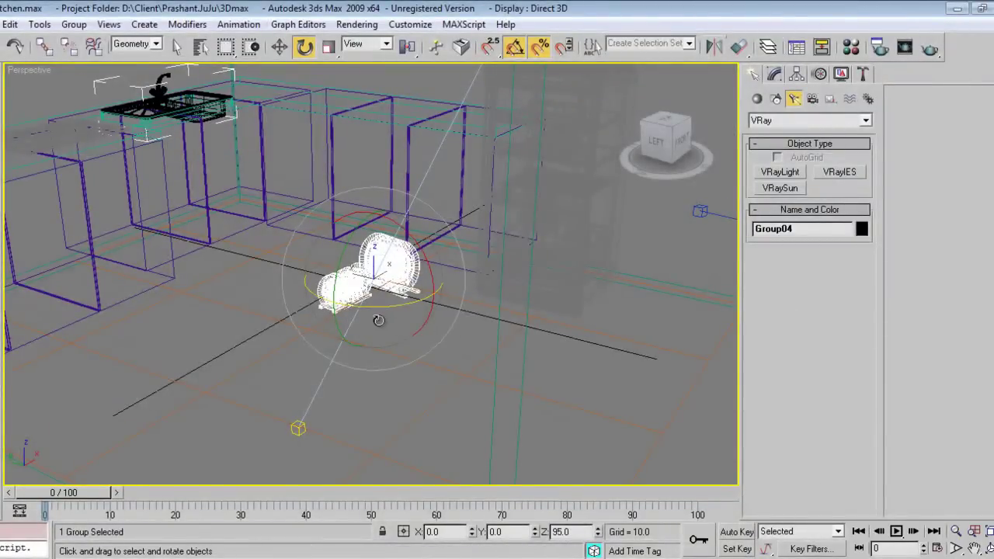
- In shaded view, lift the Group04 dish rack up off the floor
{"action": "key", "text": "F3"}
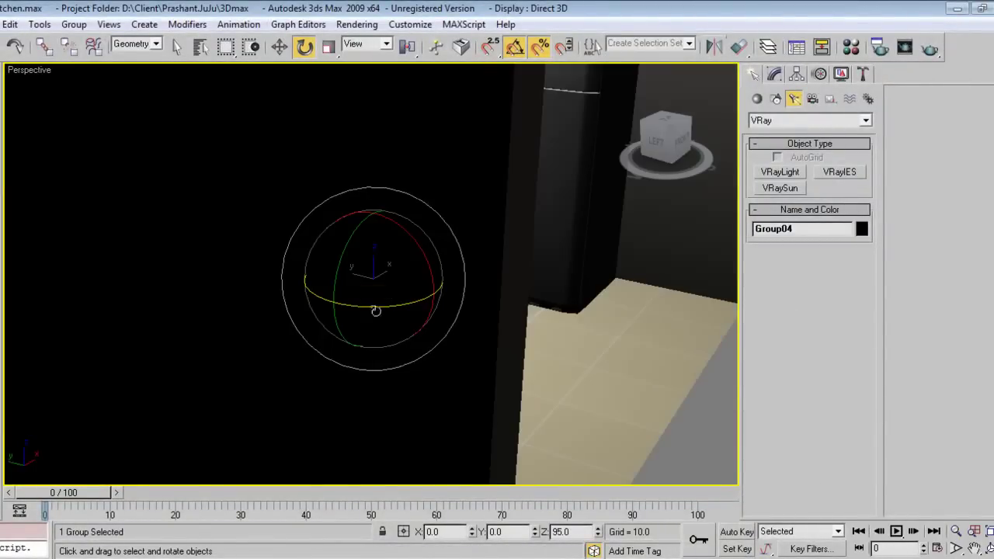
{"action": "mouse_move", "coordinate": [359, 303]}
{"action": "middle_mouse_down", "text": "alt"}
{"action": "mouse_move", "coordinate": [381, 287]}
{"action": "mouse_move", "coordinate": [417, 356]}
{"action": "middle_mouse_up", "text": "alt"}
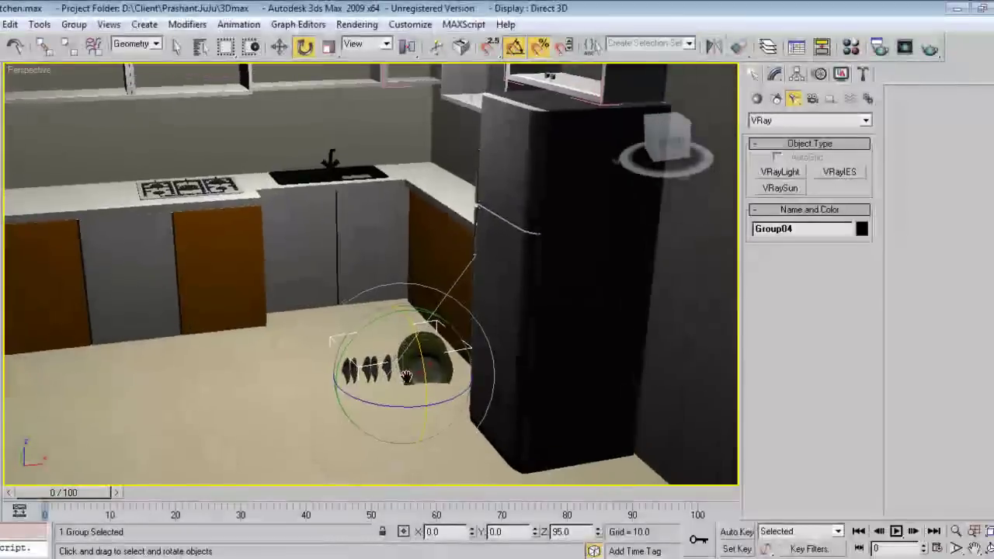
{"action": "key", "text": "w"}
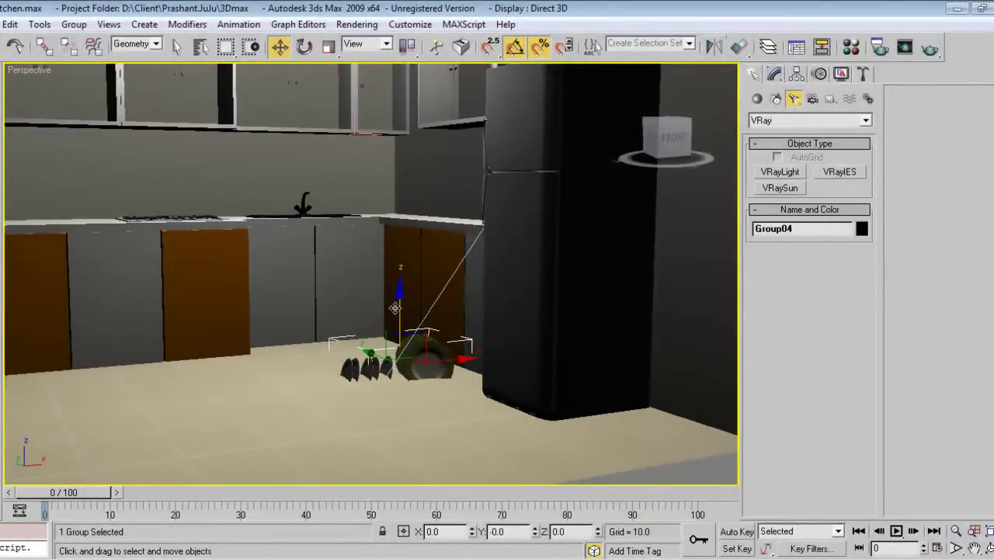
{"action": "left_click_drag", "start_coordinate": [394, 309], "coordinate": [398, 101]}
{"action": "mouse_move", "coordinate": [397, 101]}
{"action": "middle_mouse_down", "text": "alt"}
{"action": "mouse_move", "coordinate": [525, 370]}
{"action": "mouse_move", "coordinate": [578, 449]}
{"action": "middle_mouse_up", "text": "alt"}
{"action": "middle_click_drag", "start_coordinate": [524, 311], "coordinate": [548, 327], "text": "alt"}
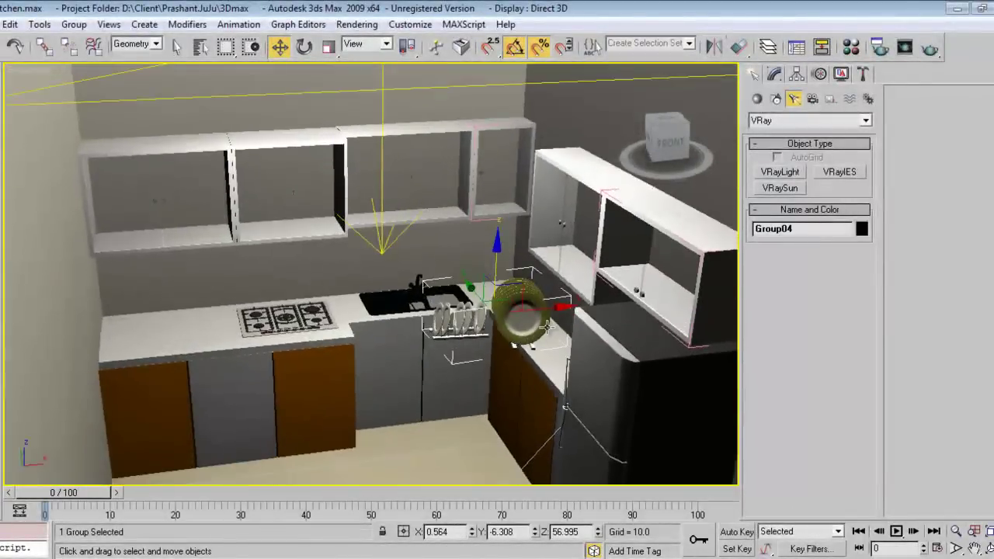
{"action": "middle_click_drag", "start_coordinate": [507, 359], "coordinate": [512, 344], "text": "alt"}
{"action": "key", "text": "e"}
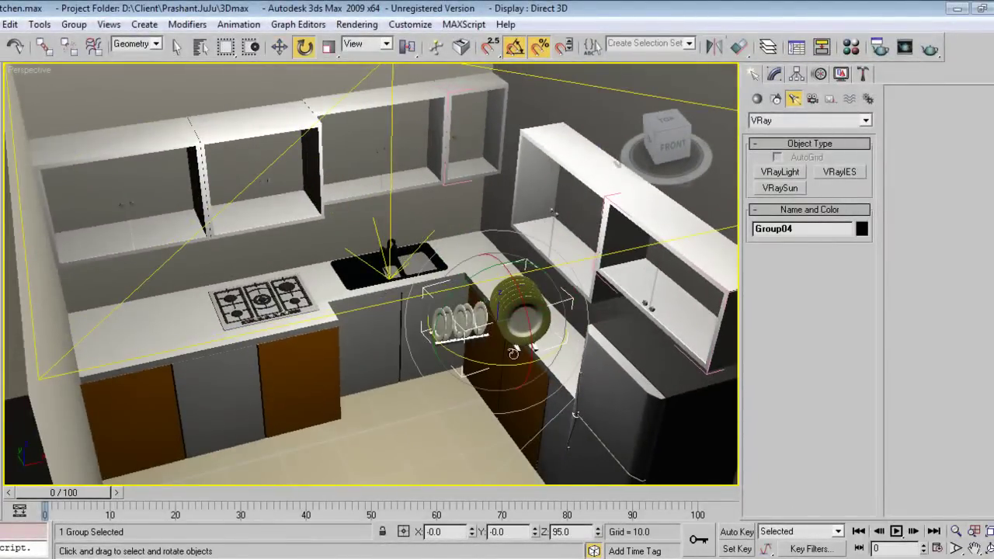
{"action": "key", "text": "w"}
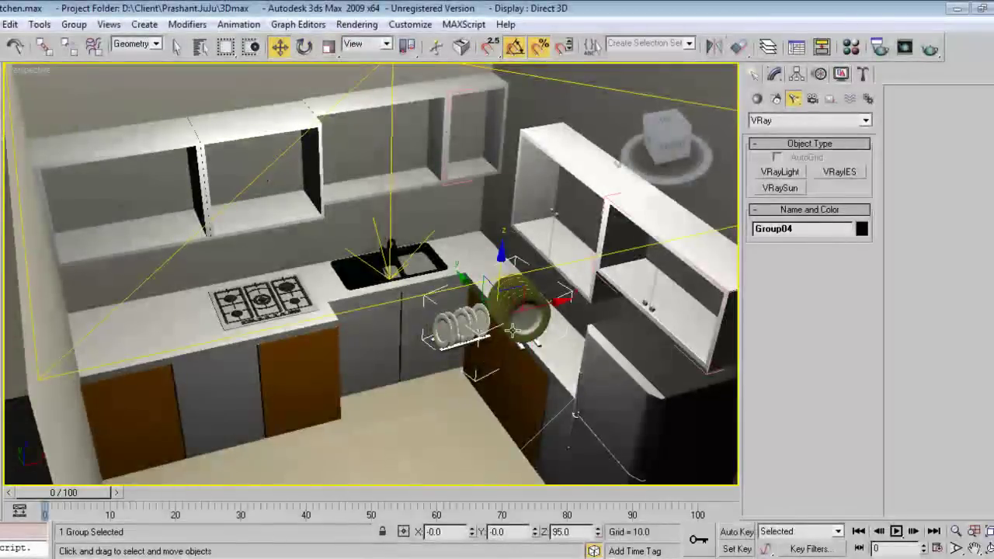
- Position the dish rack on the open upper shelf above the sink
{"action": "left_click_drag", "start_coordinate": [479, 293], "coordinate": [358, 154]}
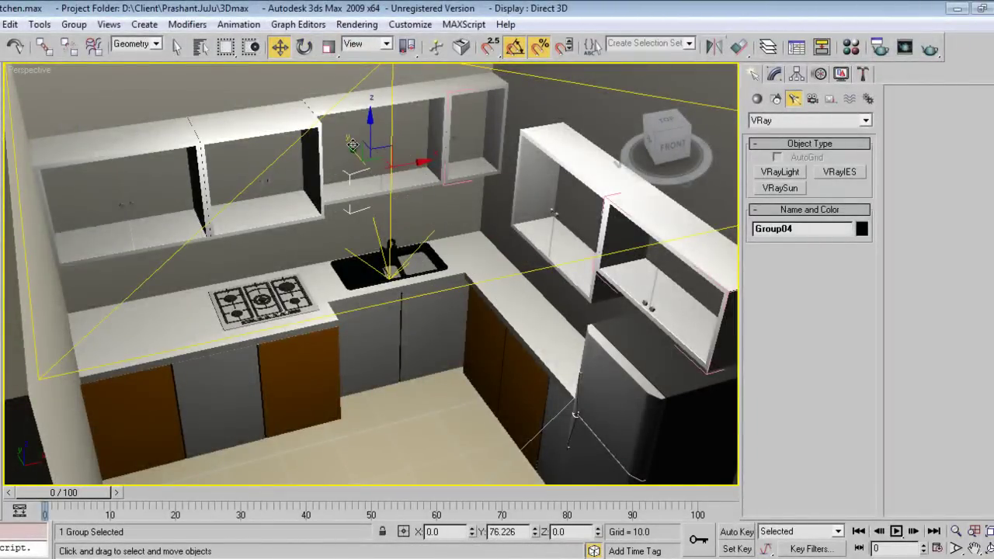
{"action": "middle_click_drag", "start_coordinate": [358, 153], "coordinate": [412, 203], "text": "alt"}
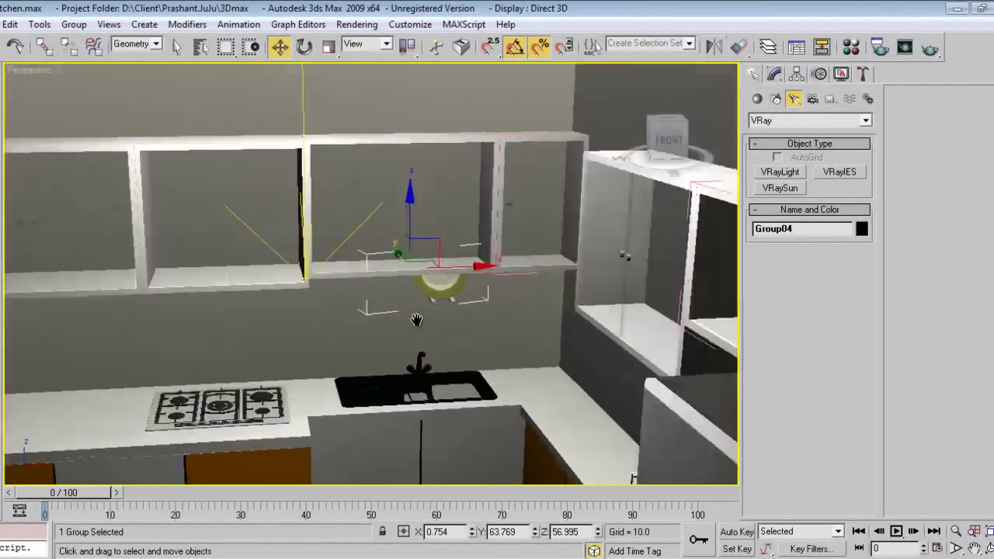
{"action": "scroll", "coordinate": [413, 204], "scroll_direction": "up", "scroll_amount": 4}
{"action": "left_click_drag", "start_coordinate": [413, 204], "coordinate": [418, 225]}
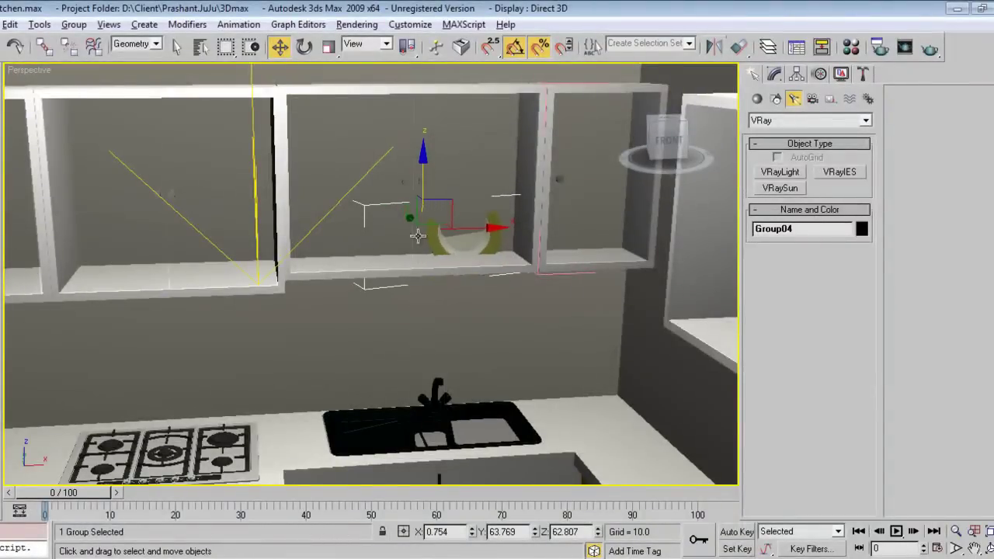
{"action": "scroll", "coordinate": [445, 260], "scroll_direction": "up", "scroll_amount": 3}
{"action": "scroll", "coordinate": [445, 260], "scroll_direction": "up", "scroll_amount": 2}
{"action": "scroll", "coordinate": [474, 215], "scroll_direction": "up", "scroll_amount": 1}
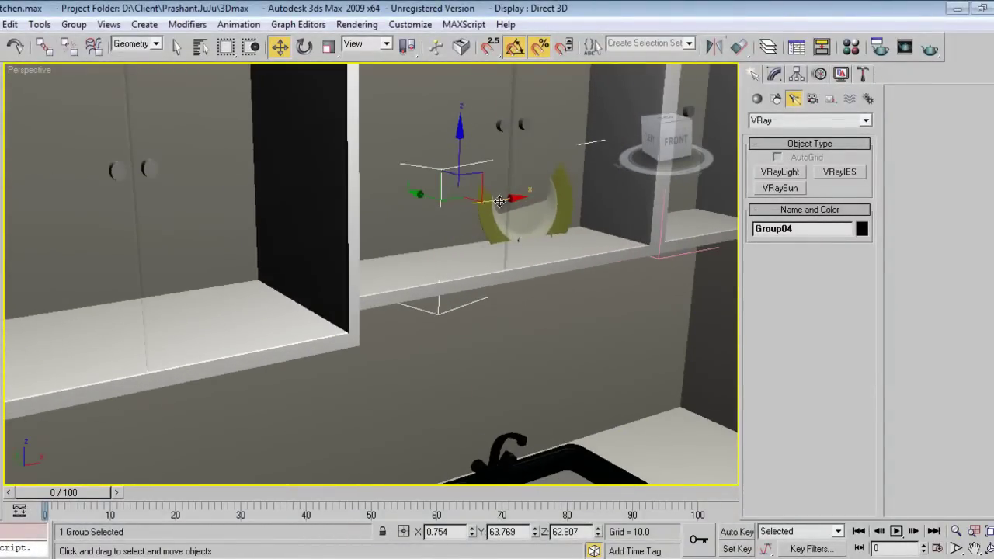
{"action": "left_click_drag", "start_coordinate": [499, 201], "coordinate": [225, 233]}
{"action": "mouse_move", "coordinate": [225, 233]}
{"action": "middle_mouse_down", "text": "alt"}
{"action": "mouse_move", "coordinate": [187, 323]}
{"action": "mouse_move", "coordinate": [101, 243]}
{"action": "middle_mouse_up", "text": "alt"}
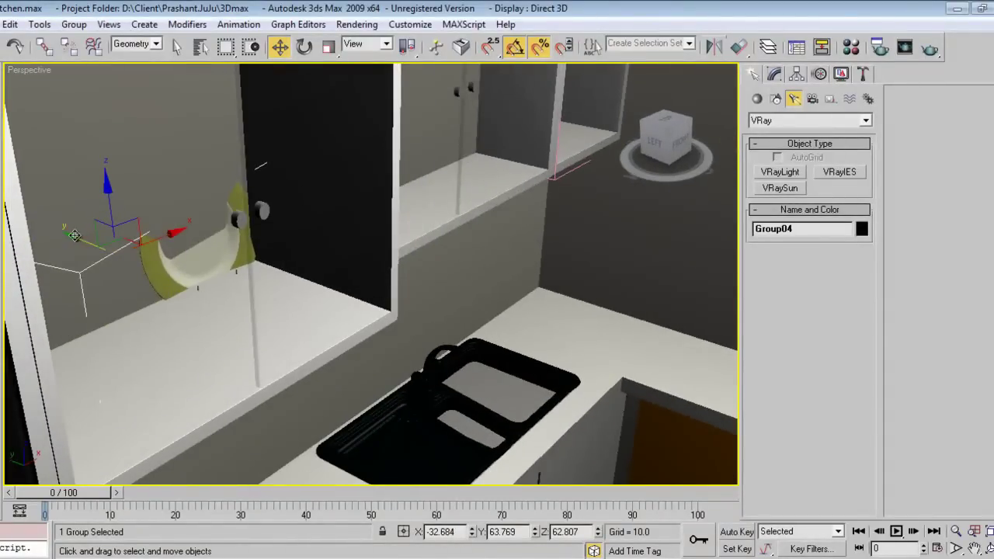
{"action": "left_click_drag", "start_coordinate": [74, 235], "coordinate": [166, 350]}
{"action": "mouse_move", "coordinate": [239, 270]}
{"action": "left_mouse_down"}
{"action": "mouse_move", "coordinate": [204, 266]}
{"action": "mouse_move", "coordinate": [153, 215]}
{"action": "left_mouse_up"}
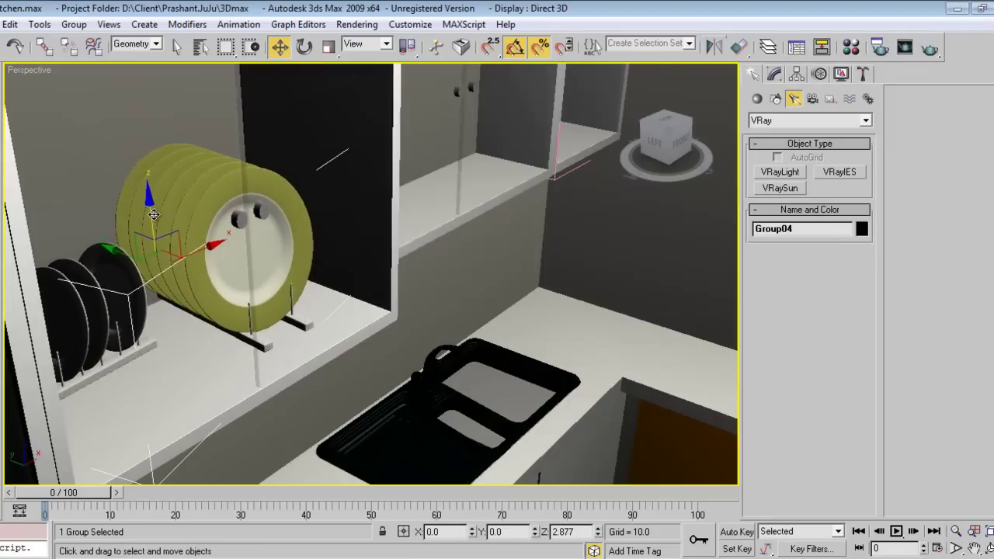
{"action": "scroll", "coordinate": [154, 214], "scroll_direction": "up", "scroll_amount": 3}
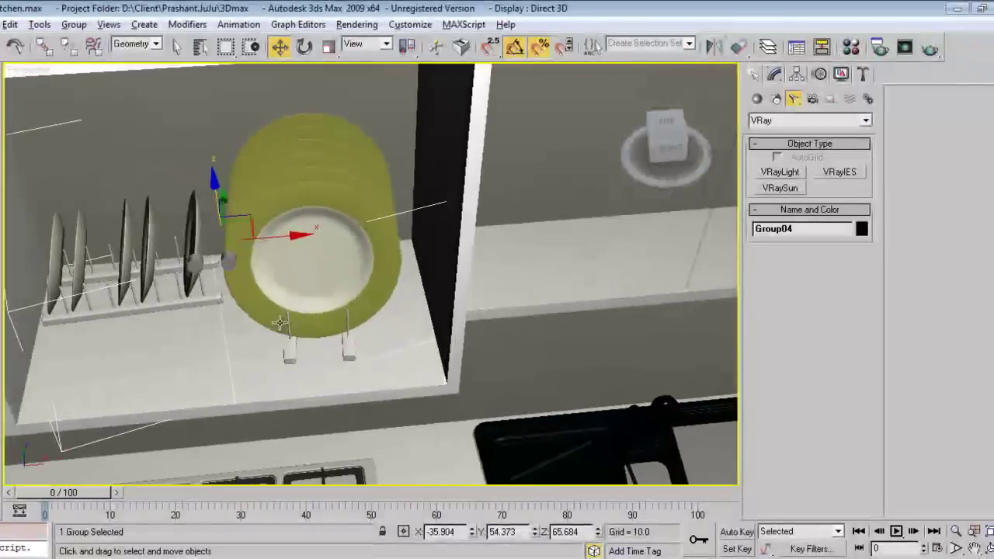
{"action": "middle_click_drag", "start_coordinate": [154, 215], "coordinate": [271, 285], "text": "alt"}
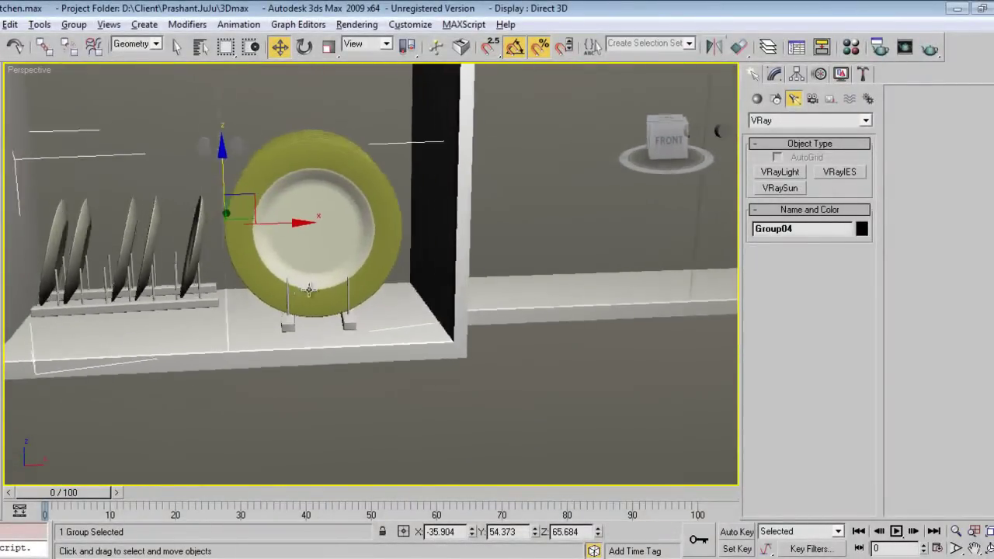
{"action": "scroll", "coordinate": [282, 293], "scroll_direction": "down", "scroll_amount": 5}
{"action": "middle_click_drag", "start_coordinate": [347, 320], "coordinate": [451, 288]}
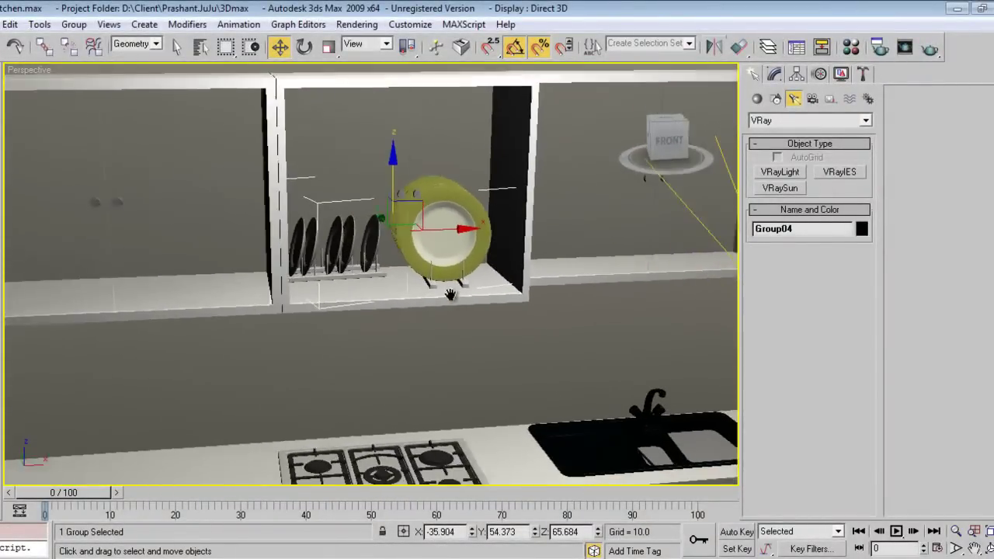
- Mirror the plate rack on X as a copy, creating Group05
{"action": "left_click", "coordinate": [714, 48]}
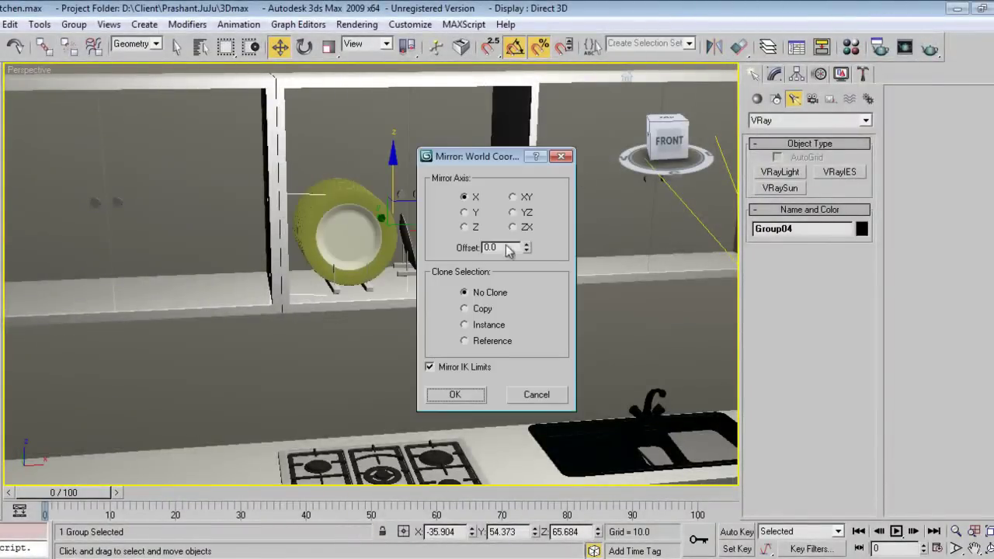
{"action": "left_click", "coordinate": [457, 394]}
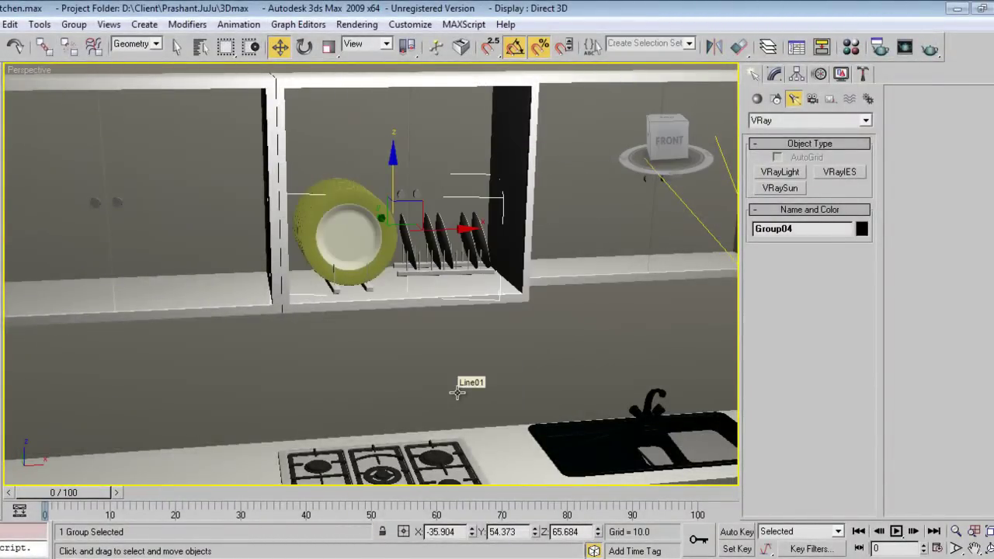
{"action": "key", "text": "ctrl+z"}
{"action": "left_click", "coordinate": [714, 48]}
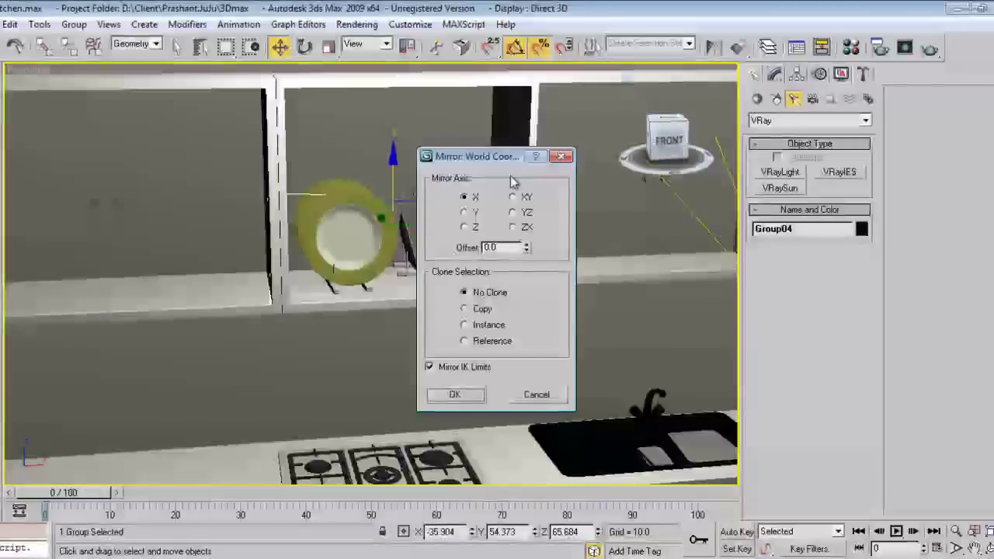
{"action": "left_click", "coordinate": [475, 308]}
{"action": "left_click", "coordinate": [455, 395]}
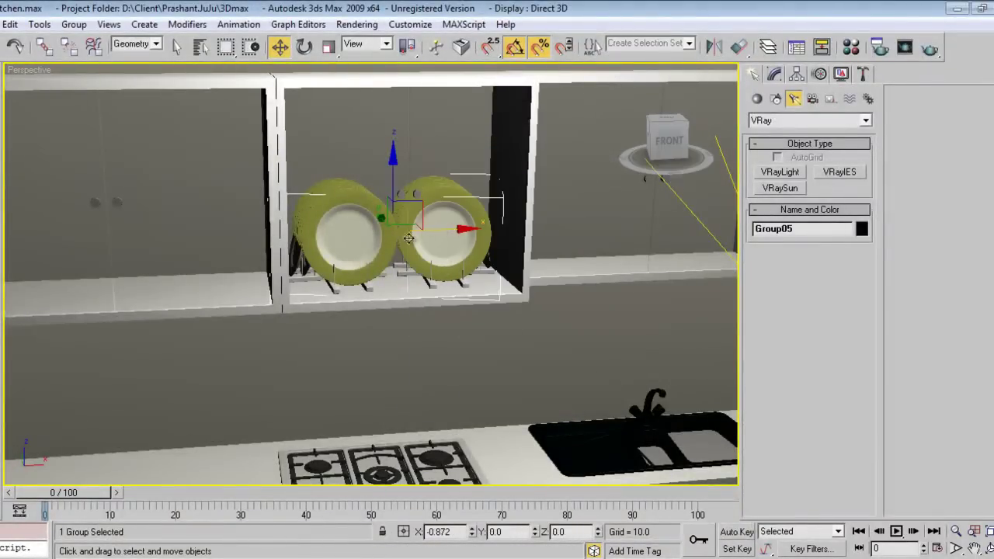
- Move Group05 into the leftmost upper shelf compartment
{"action": "left_click_drag", "start_coordinate": [408, 238], "coordinate": [129, 255]}
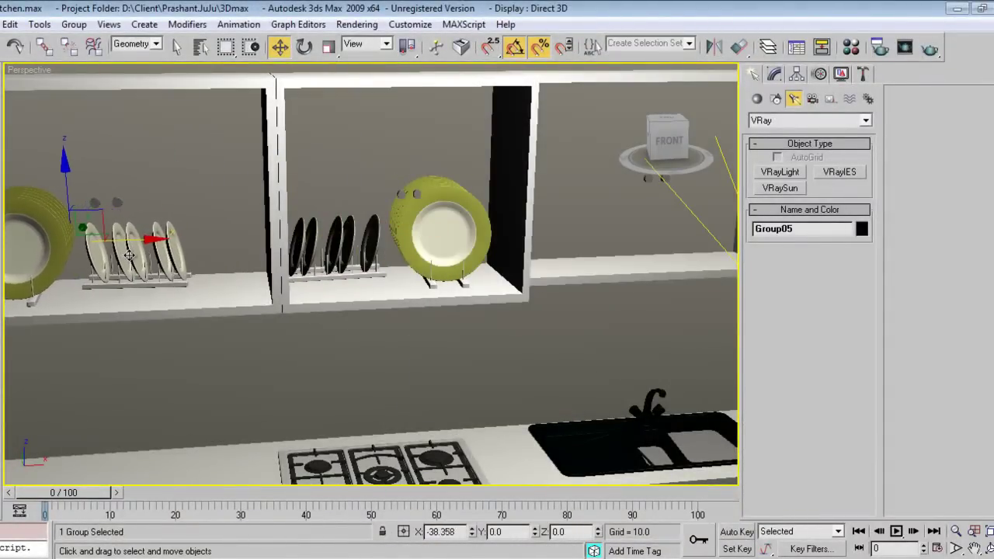
{"action": "scroll", "coordinate": [248, 317], "scroll_direction": "down", "scroll_amount": 2}
{"action": "scroll", "coordinate": [377, 308], "scroll_direction": "down", "scroll_amount": 2}
{"action": "scroll", "coordinate": [373, 320], "scroll_direction": "down", "scroll_amount": 1}
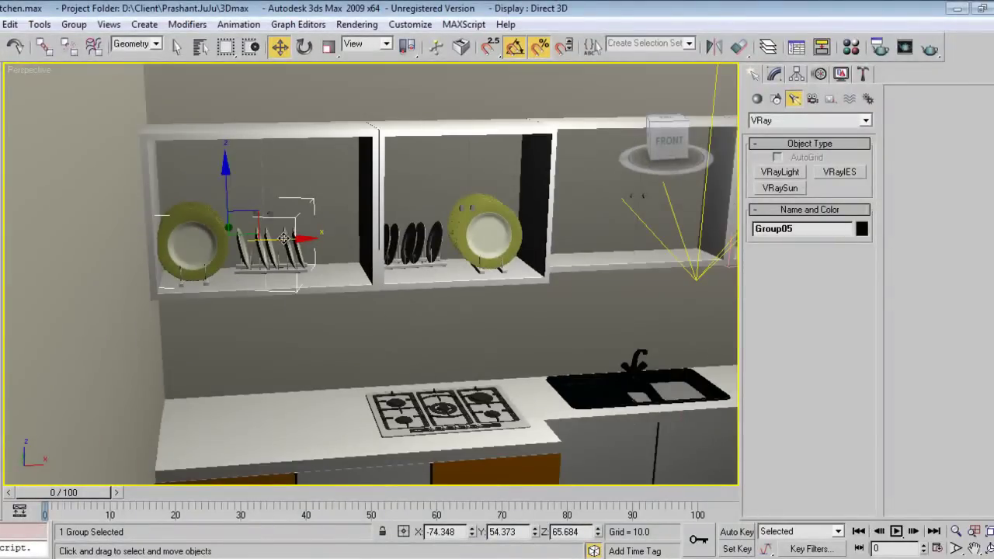
{"action": "left_click_drag", "start_coordinate": [284, 239], "coordinate": [310, 241]}
{"action": "mouse_move", "coordinate": [419, 325]}
{"action": "middle_mouse_down", "text": "alt"}
{"action": "mouse_move", "coordinate": [465, 318]}
{"action": "mouse_move", "coordinate": [333, 344]}
{"action": "mouse_move", "coordinate": [321, 337]}
{"action": "middle_mouse_up", "text": "alt"}
- Merge Group01 from 026_vray.max, skipping the duplicate-named object, then look over the whole scene
{"action": "left_click", "coordinate": [1, 24]}
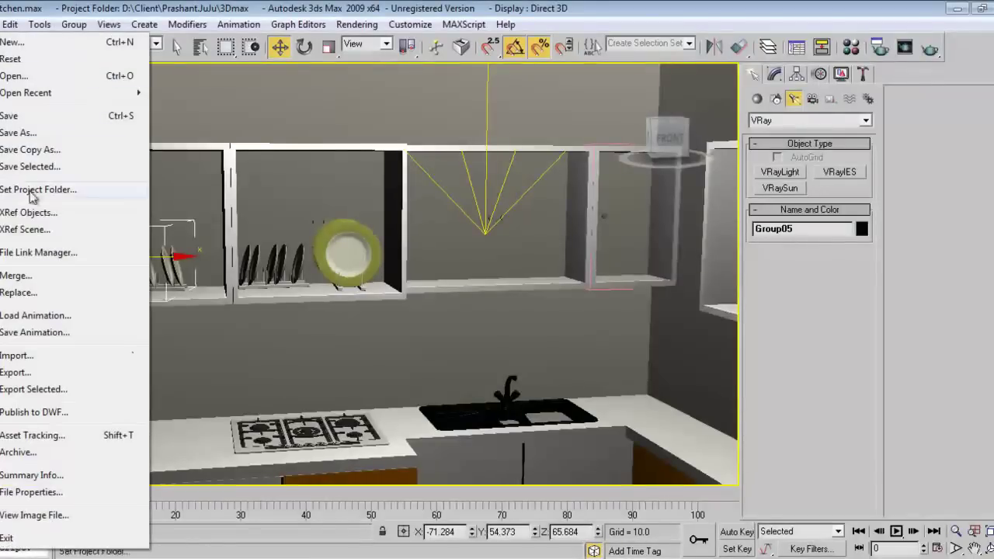
{"action": "left_click", "coordinate": [27, 276]}
{"action": "left_click", "coordinate": [47, 162]}
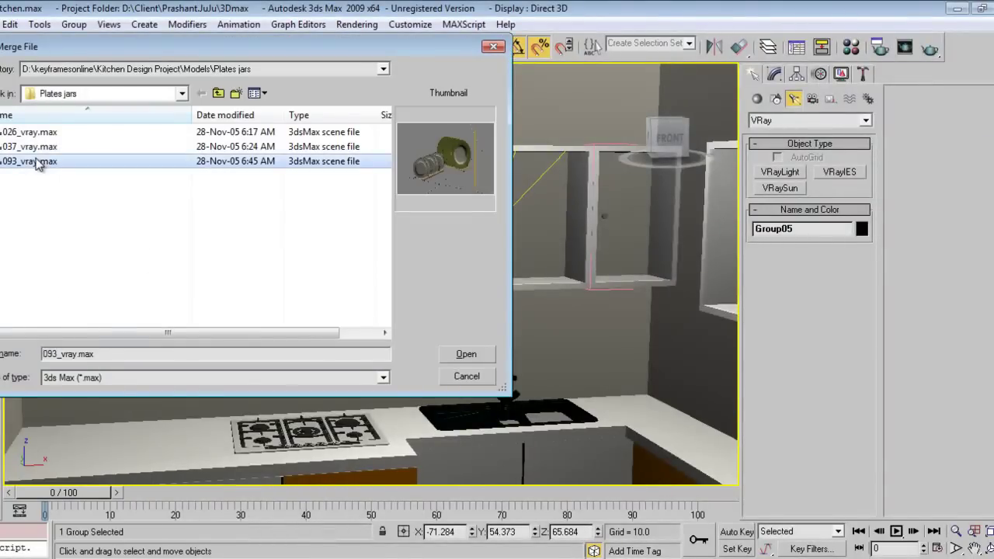
{"action": "left_click", "coordinate": [40, 147]}
{"action": "left_click", "coordinate": [42, 132]}
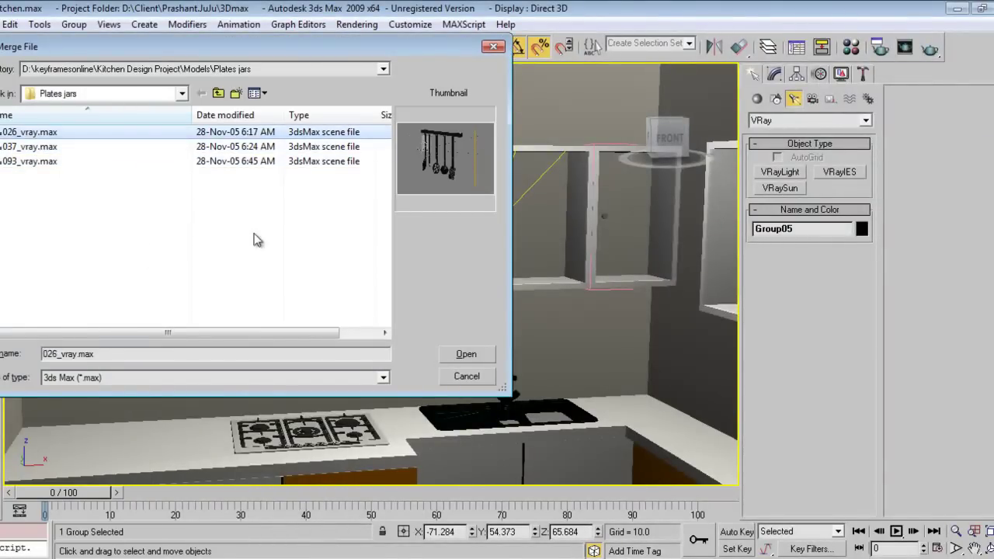
{"action": "left_click", "coordinate": [464, 352]}
{"action": "left_click", "coordinate": [396, 180]}
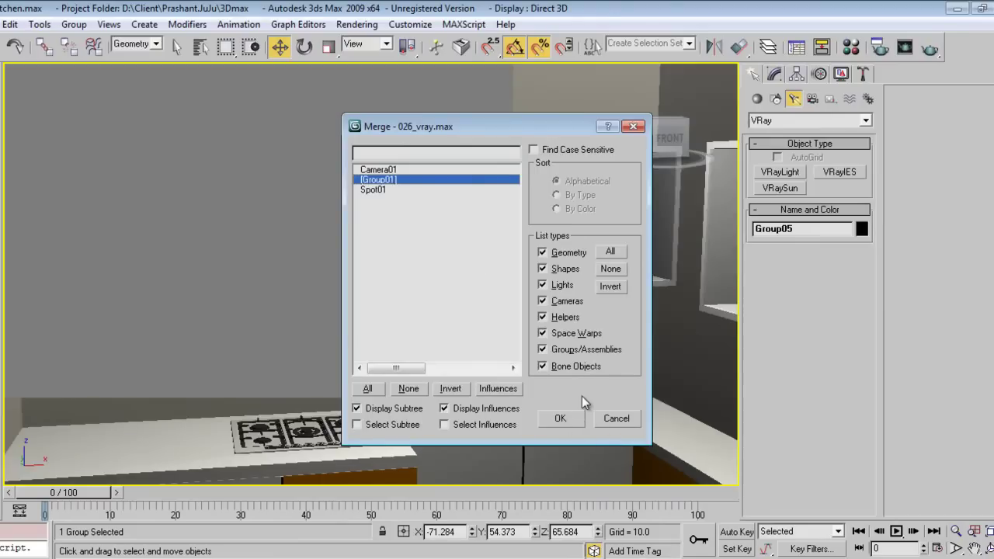
{"action": "left_click", "coordinate": [562, 418]}
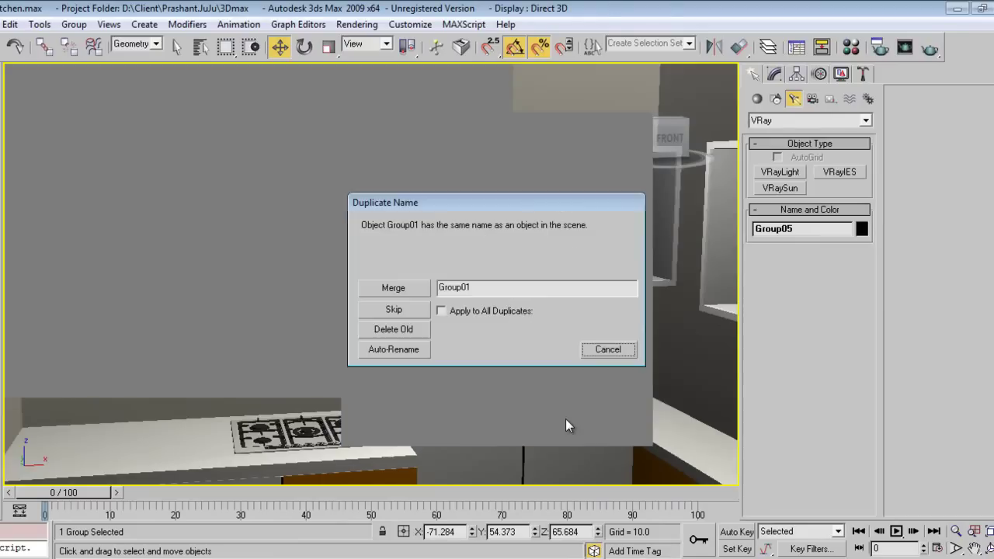
{"action": "left_click", "coordinate": [459, 312]}
{"action": "left_click", "coordinate": [412, 311]}
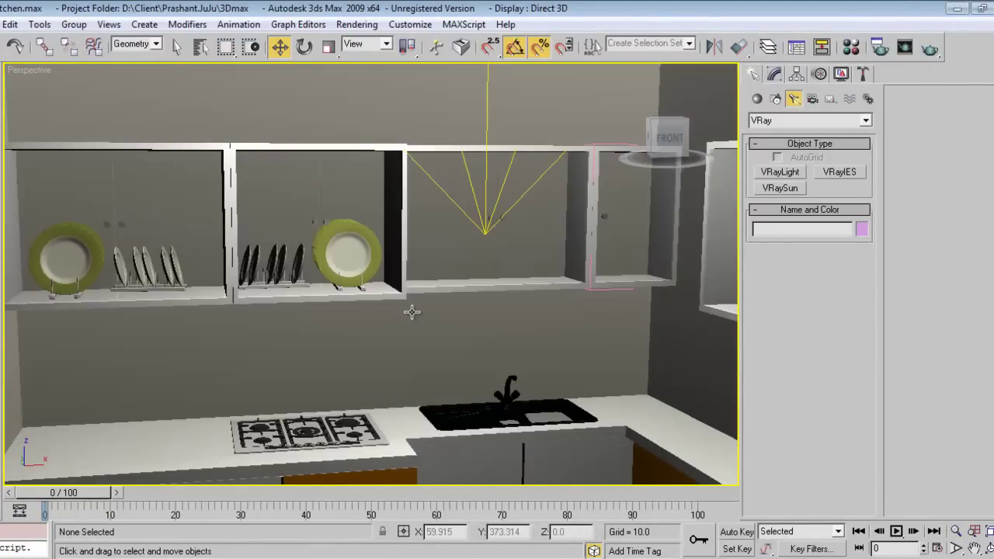
{"action": "key", "text": "z"}
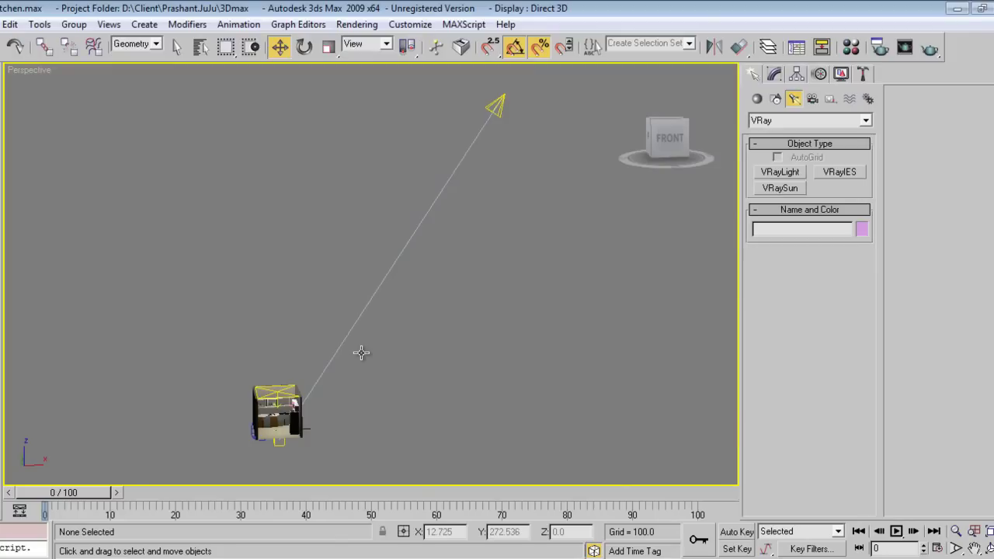
{"action": "middle_click_drag", "start_coordinate": [392, 372], "coordinate": [291, 386], "text": "alt"}
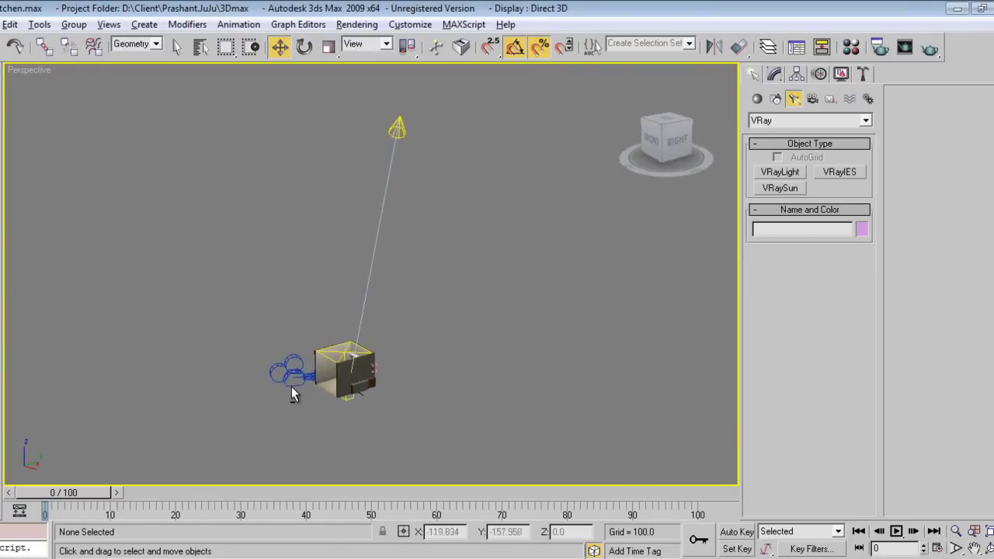
- Merge Group01 from 026_vray.max again, auto-renaming it and keeping the scene's materials
{"action": "left_click", "coordinate": [3, 24]}
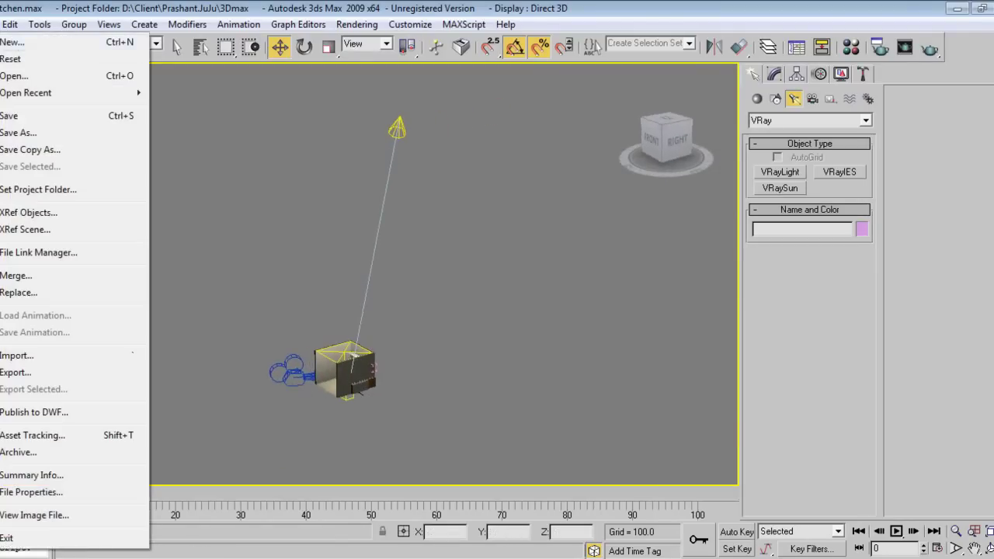
{"action": "left_click", "coordinate": [12, 277]}
{"action": "left_click", "coordinate": [46, 147]}
{"action": "left_click", "coordinate": [49, 163]}
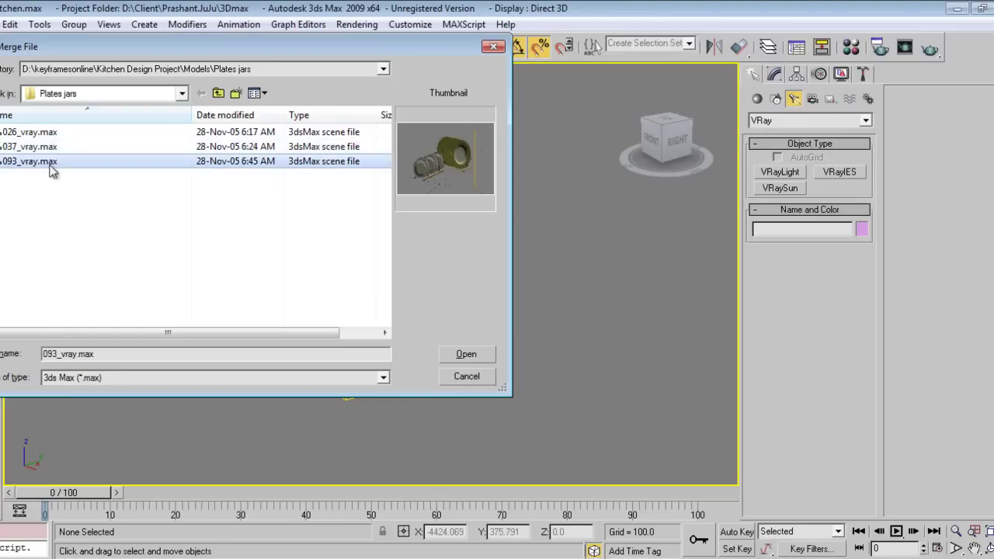
{"action": "left_click", "coordinate": [58, 133]}
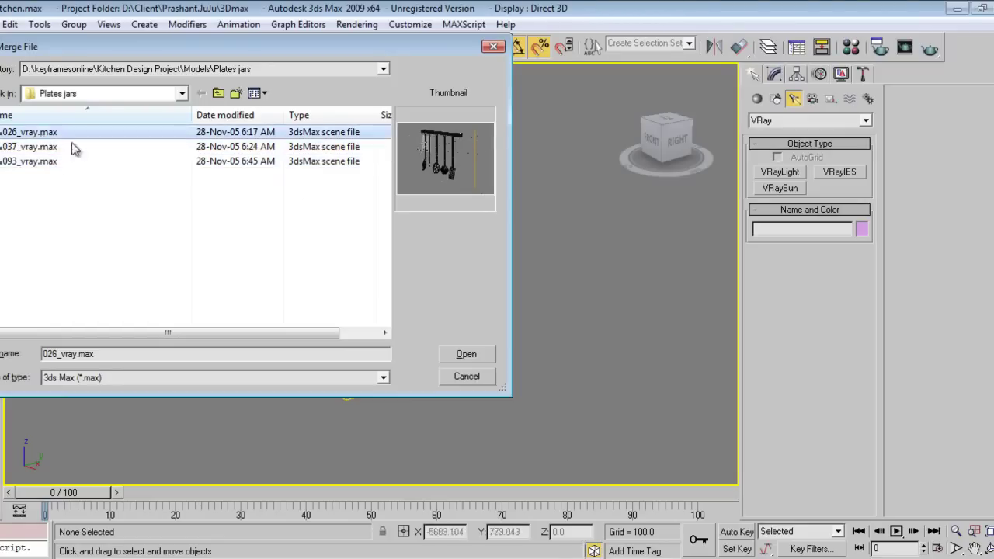
{"action": "left_click", "coordinate": [444, 357]}
{"action": "left_click", "coordinate": [383, 183]}
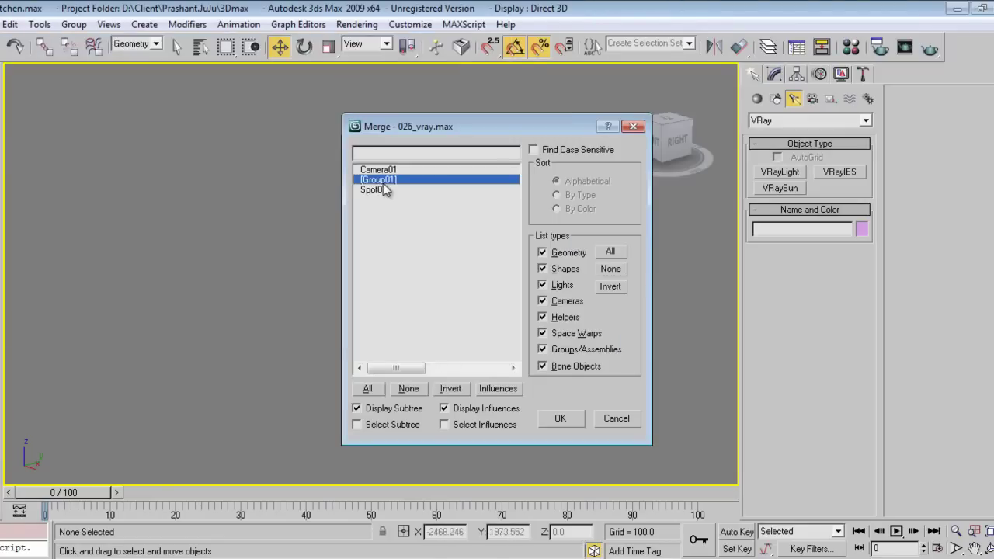
{"action": "left_click", "coordinate": [562, 420]}
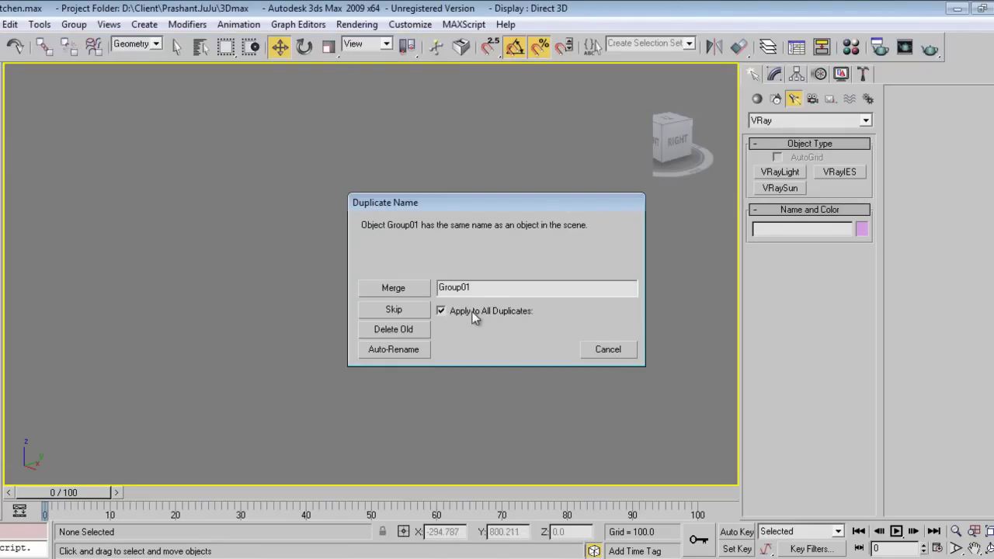
{"action": "left_click", "coordinate": [414, 351]}
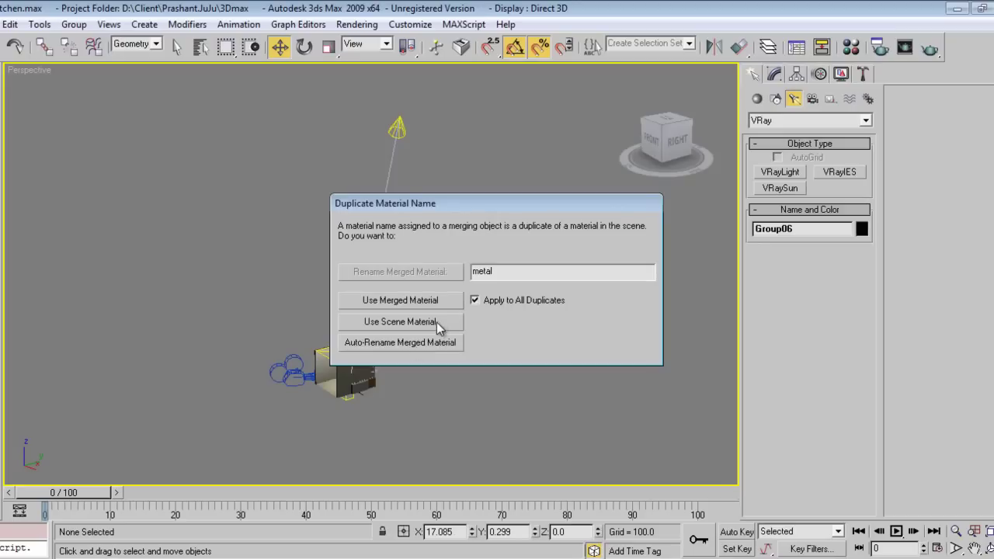
{"action": "left_click", "coordinate": [436, 322]}
{"action": "left_click", "coordinate": [536, 320]}
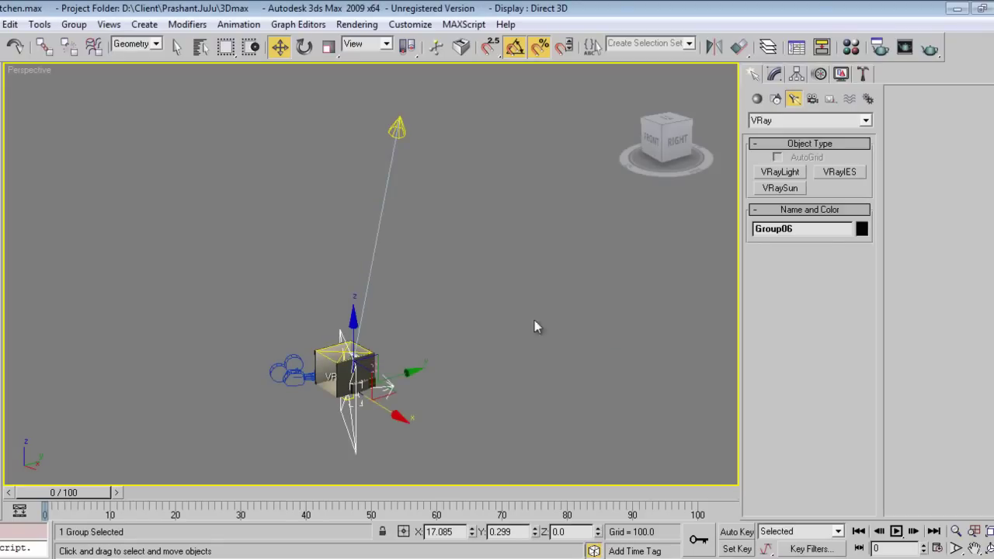
- Isolate the merged rack group with Alt+Q and show it in wireframe
{"action": "key", "text": "alt+q"}
{"action": "scroll", "coordinate": [444, 343], "scroll_direction": "up", "scroll_amount": 1}
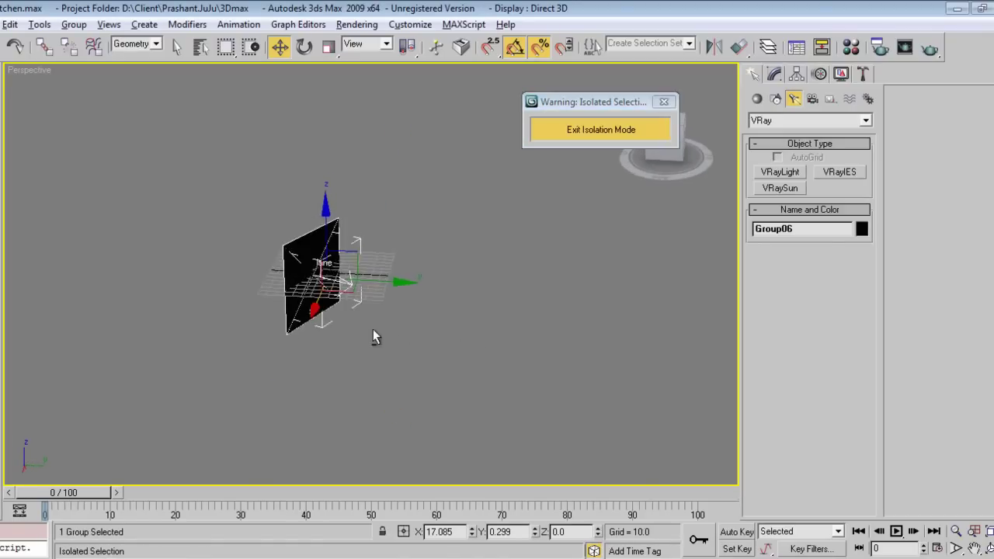
{"action": "scroll", "coordinate": [373, 328], "scroll_direction": "up", "scroll_amount": 3}
{"action": "scroll", "coordinate": [345, 305], "scroll_direction": "down", "scroll_amount": 1}
{"action": "scroll", "coordinate": [308, 282], "scroll_direction": "down", "scroll_amount": 2}
{"action": "scroll", "coordinate": [344, 269], "scroll_direction": "down", "scroll_amount": 2}
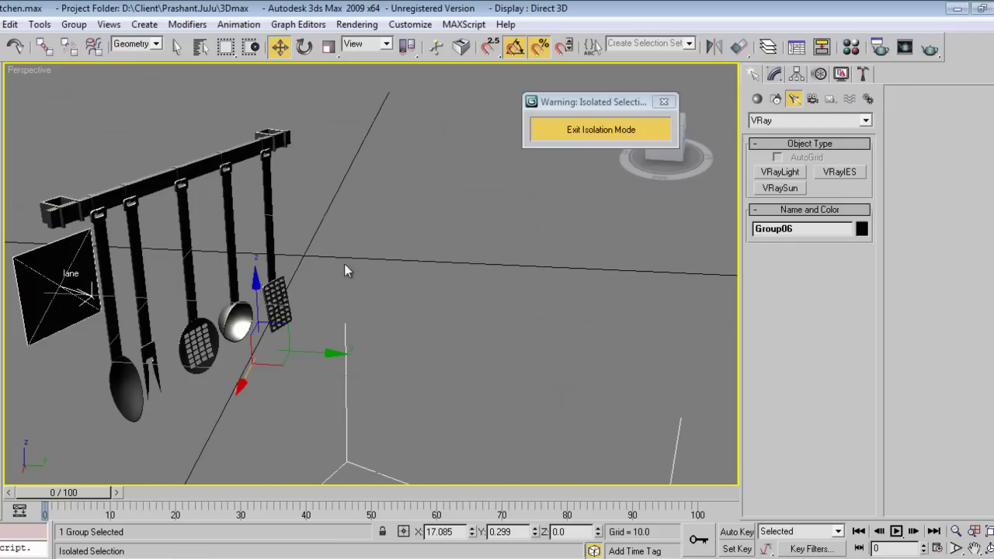
{"action": "left_click", "coordinate": [344, 269]}
{"action": "left_click", "coordinate": [228, 188]}
{"action": "key", "text": "F3"}
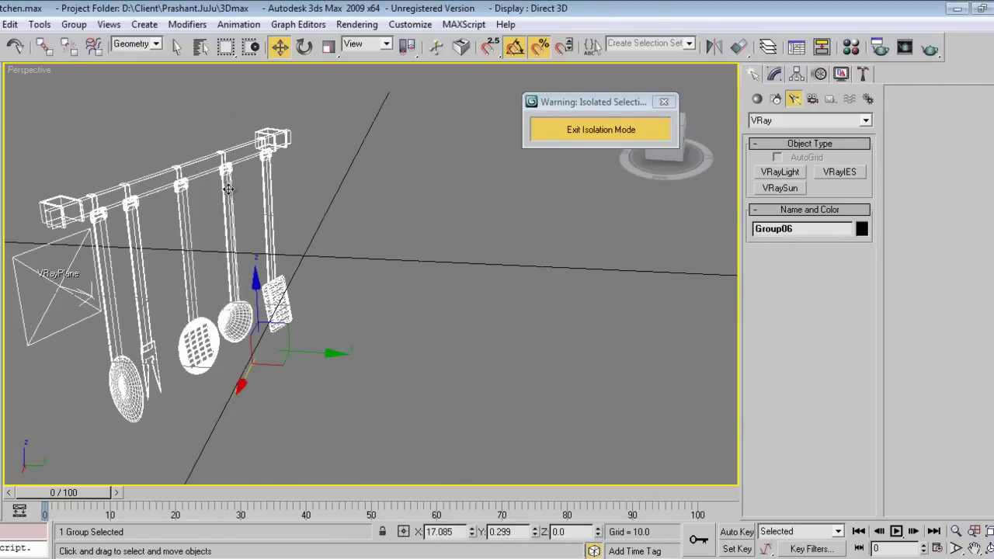
{"action": "scroll", "coordinate": [240, 210], "scroll_direction": "down", "scroll_amount": 2}
{"action": "scroll", "coordinate": [183, 302], "scroll_direction": "down", "scroll_amount": 2}
{"action": "scroll", "coordinate": [235, 333], "scroll_direction": "up", "scroll_amount": 1}
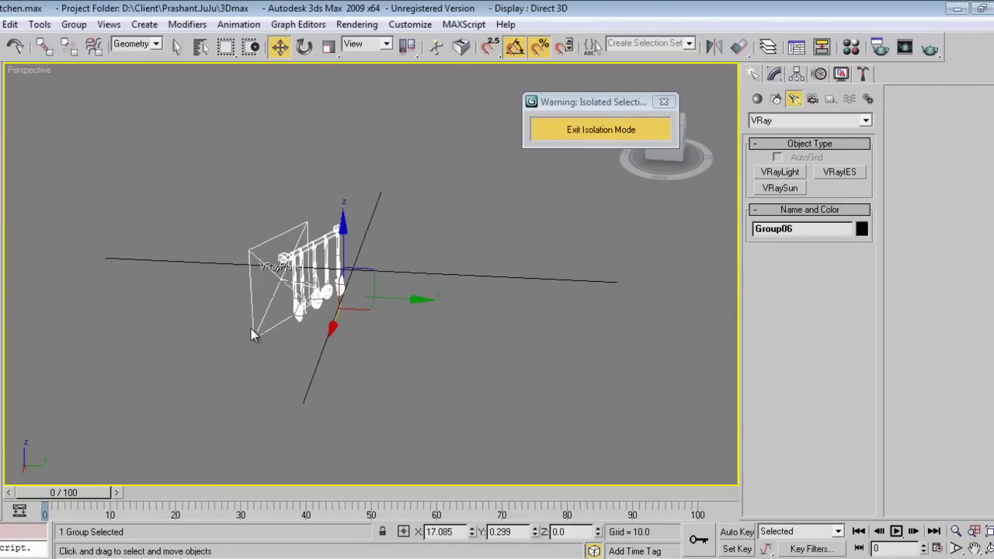
{"action": "scroll", "coordinate": [251, 328], "scroll_direction": "up", "scroll_amount": 1}
- Open the rack group and delete its VRayPlane
{"action": "left_click", "coordinate": [74, 24]}
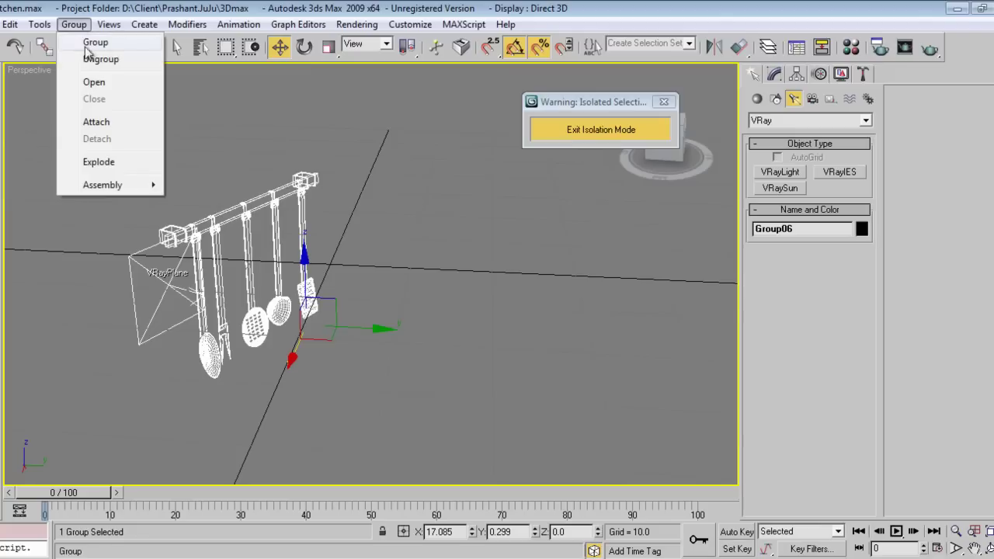
{"action": "left_click", "coordinate": [101, 59]}
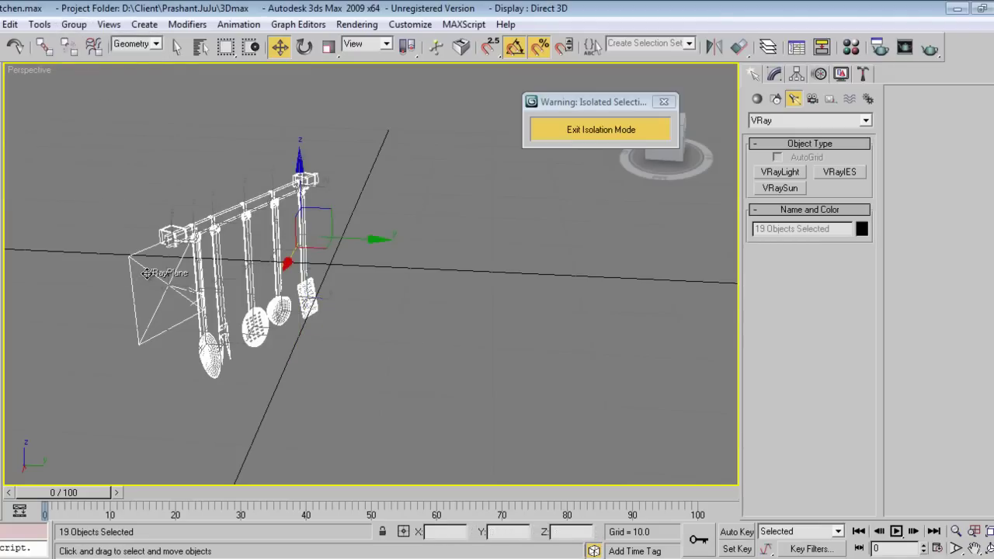
{"action": "left_click", "coordinate": [104, 161]}
{"action": "middle_click_drag", "start_coordinate": [103, 160], "coordinate": [108, 70], "text": "alt"}
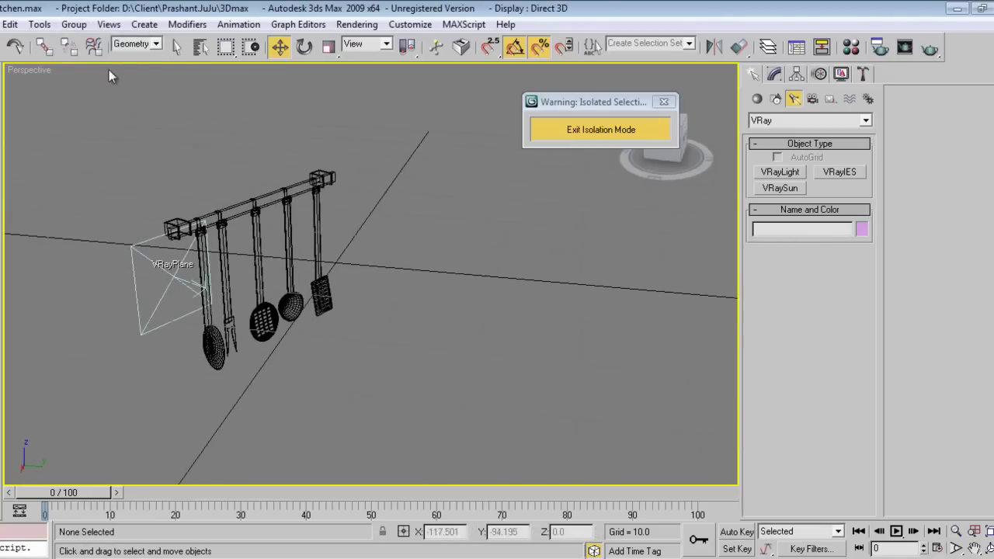
{"action": "left_click", "coordinate": [149, 253]}
{"action": "key", "text": "Delete"}
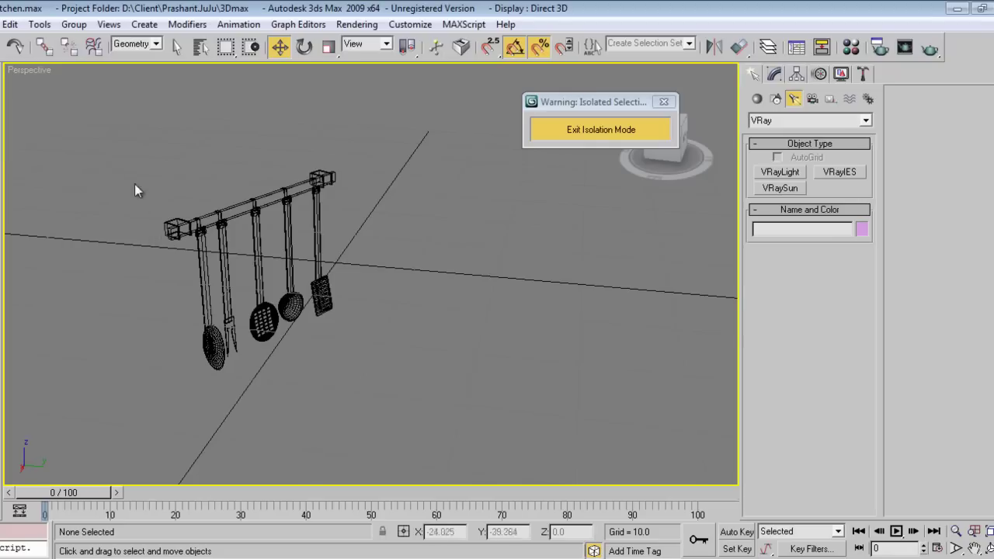
- Regroup the 18 remaining rack objects as Group06
{"action": "left_click_drag", "start_coordinate": [398, 376], "coordinate": [394, 370]}
{"action": "left_click", "coordinate": [74, 24]}
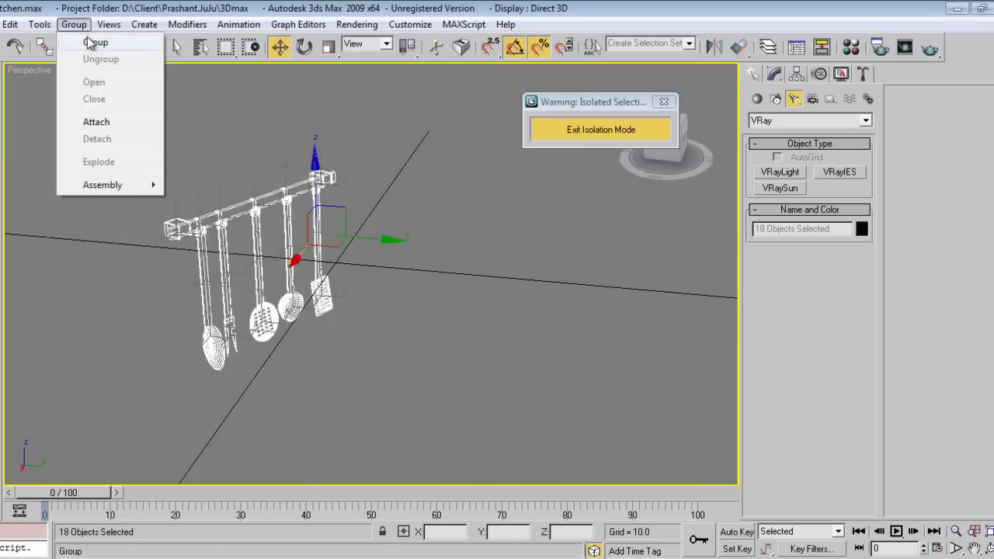
{"action": "left_click", "coordinate": [93, 39]}
{"action": "left_click", "coordinate": [509, 311]}
- Exit isolation and raise the rack straight up in shaded view
{"action": "left_click", "coordinate": [584, 130]}
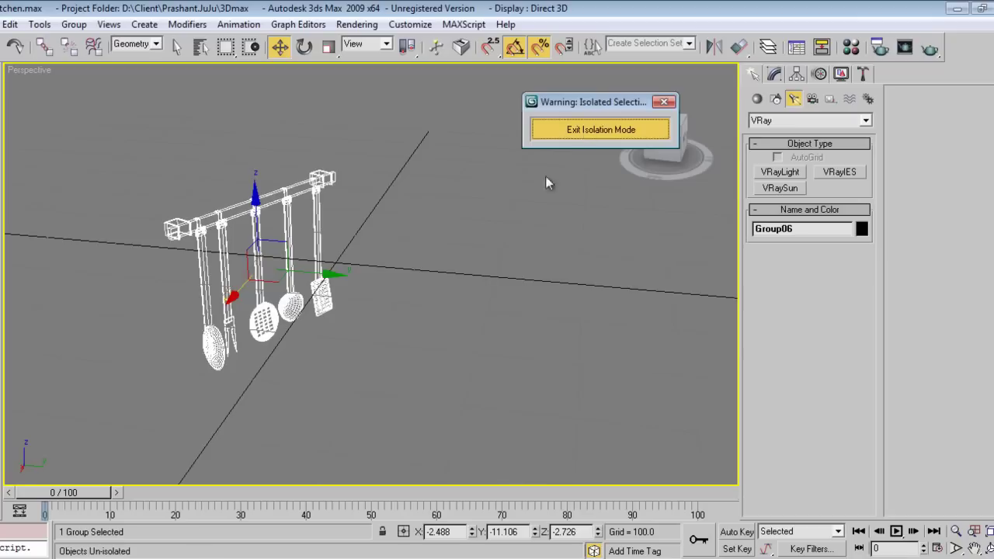
{"action": "scroll", "coordinate": [386, 396], "scroll_direction": "up", "scroll_amount": 10}
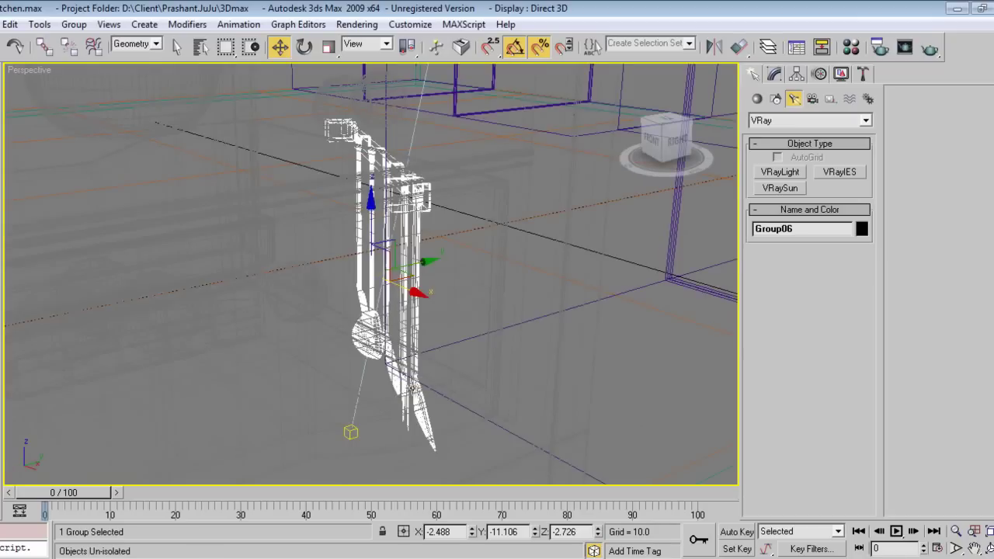
{"action": "mouse_move", "coordinate": [386, 396]}
{"action": "middle_mouse_down", "text": "alt"}
{"action": "mouse_move", "coordinate": [381, 341]}
{"action": "mouse_move", "coordinate": [420, 341]}
{"action": "middle_mouse_up", "text": "alt"}
{"action": "scroll", "coordinate": [380, 341], "scroll_direction": "down", "scroll_amount": 4}
{"action": "scroll", "coordinate": [387, 331], "scroll_direction": "down", "scroll_amount": 4}
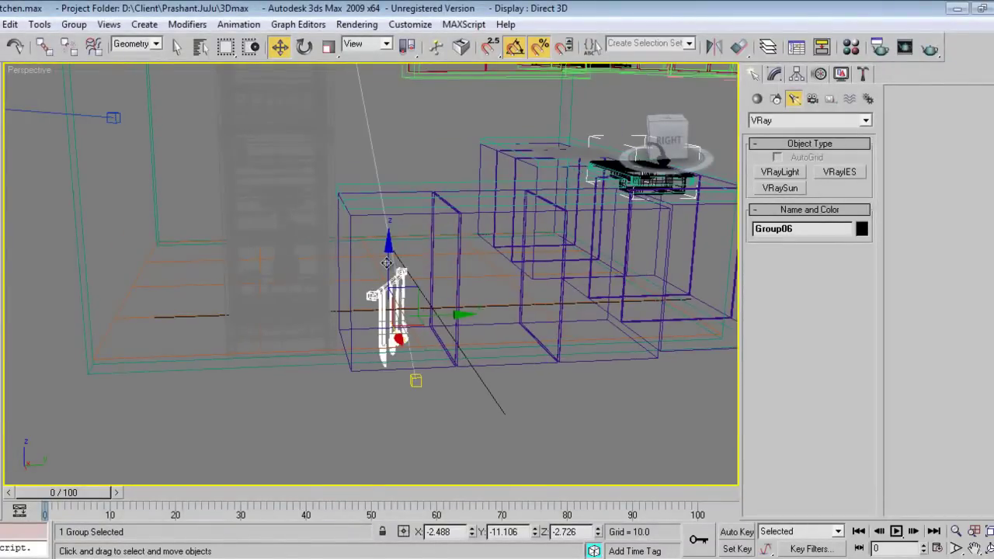
{"action": "left_click_drag", "start_coordinate": [386, 262], "coordinate": [379, 122]}
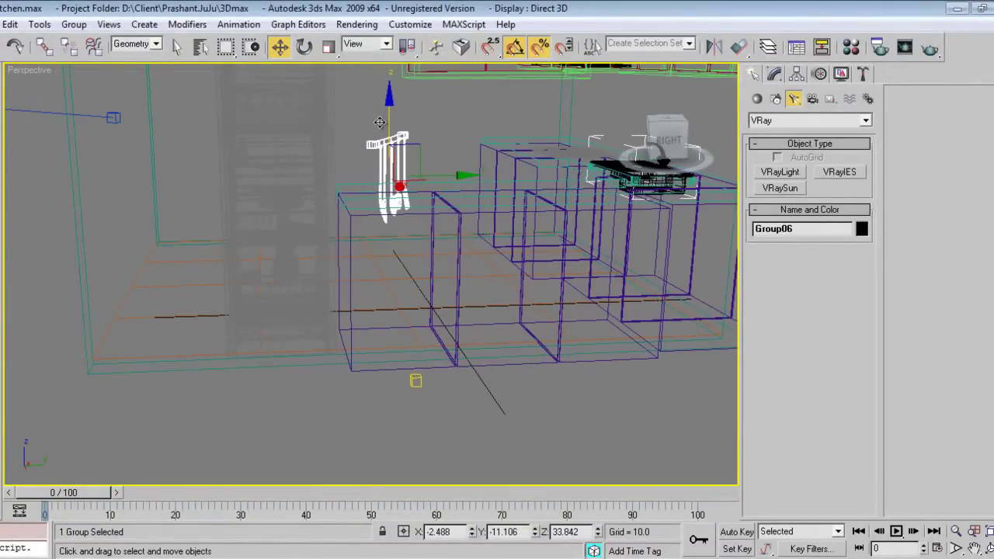
{"action": "key", "text": "F3"}
{"action": "mouse_move", "coordinate": [442, 231]}
{"action": "middle_mouse_down"}
{"action": "mouse_move", "coordinate": [424, 350]}
{"action": "mouse_move", "coordinate": [526, 381]}
{"action": "mouse_move", "coordinate": [430, 332]}
{"action": "middle_mouse_up"}
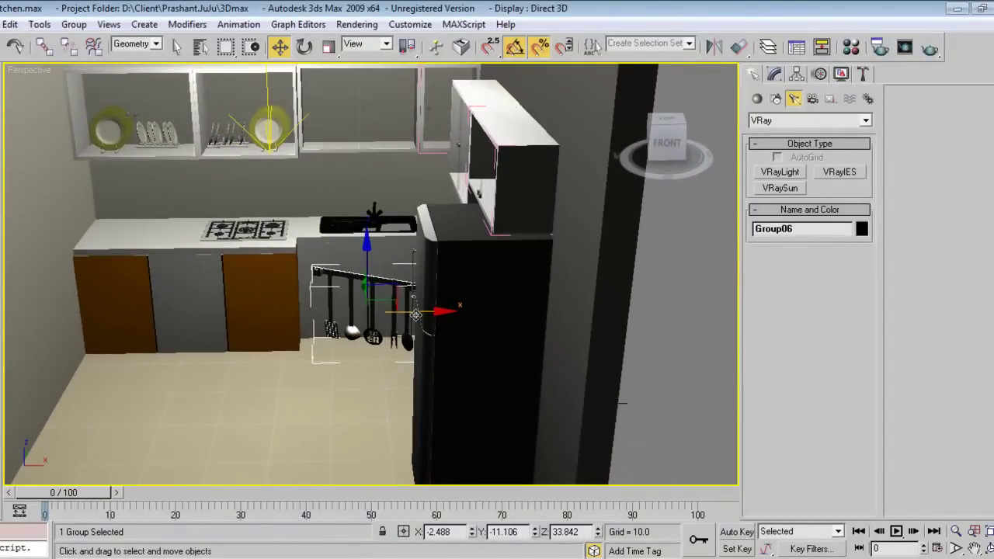
- Rotate the rack around its vertical axis to line up with the wall
{"action": "key", "text": "e"}
{"action": "left_click_drag", "start_coordinate": [418, 324], "coordinate": [362, 361]}
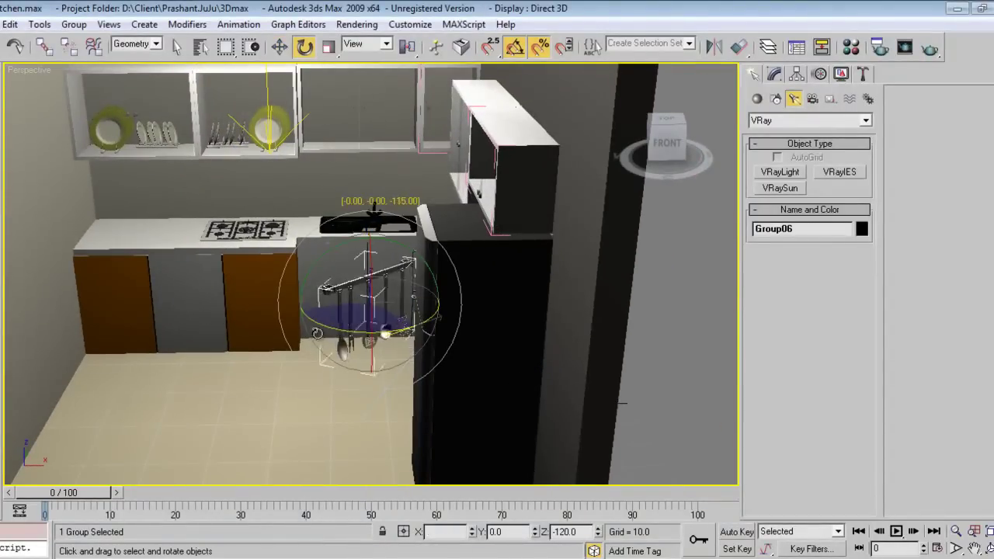
{"action": "middle_click_drag", "start_coordinate": [361, 361], "coordinate": [388, 372], "text": "alt"}
{"action": "left_click_drag", "start_coordinate": [386, 370], "coordinate": [391, 367]}
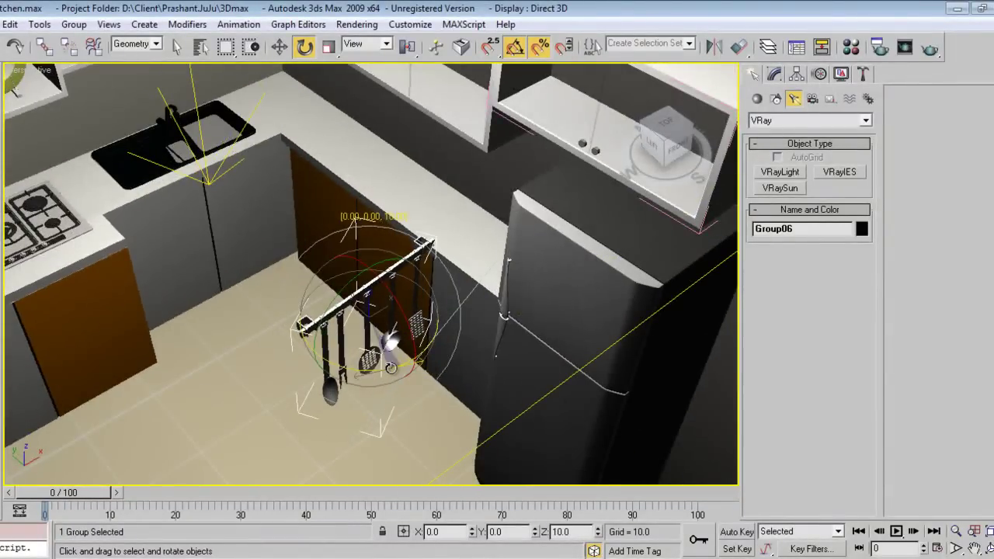
- Move the rack against the wall, left above the stove and higher up
{"action": "key", "text": "w"}
{"action": "middle_click_drag", "start_coordinate": [391, 367], "coordinate": [365, 341], "text": "alt"}
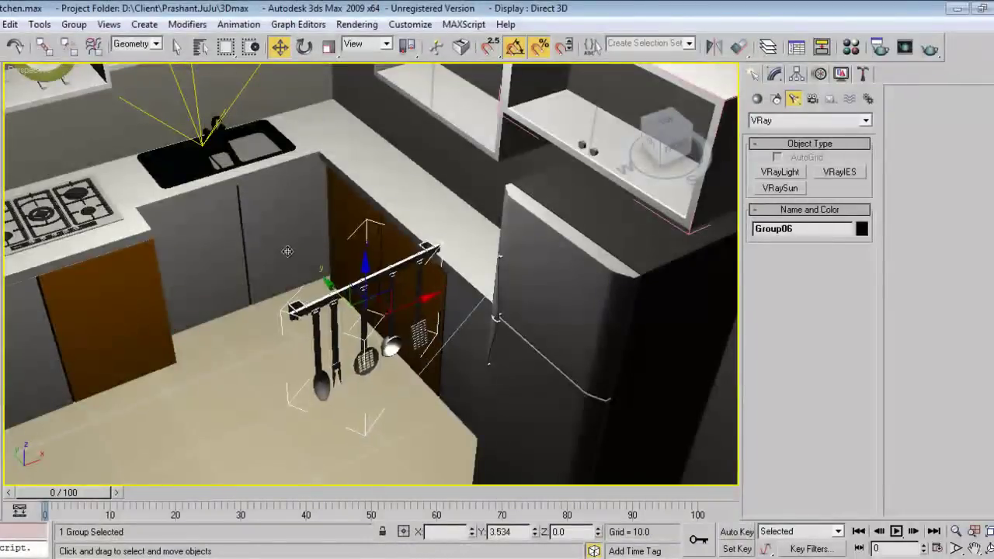
{"action": "left_click_drag", "start_coordinate": [333, 303], "coordinate": [97, 122]}
{"action": "mouse_move", "coordinate": [97, 121]}
{"action": "middle_mouse_down", "text": "alt"}
{"action": "mouse_move", "coordinate": [162, 178]}
{"action": "mouse_move", "coordinate": [262, 360]}
{"action": "mouse_move", "coordinate": [308, 309]}
{"action": "middle_mouse_up", "text": "alt"}
{"action": "left_click_drag", "start_coordinate": [319, 292], "coordinate": [107, 292]}
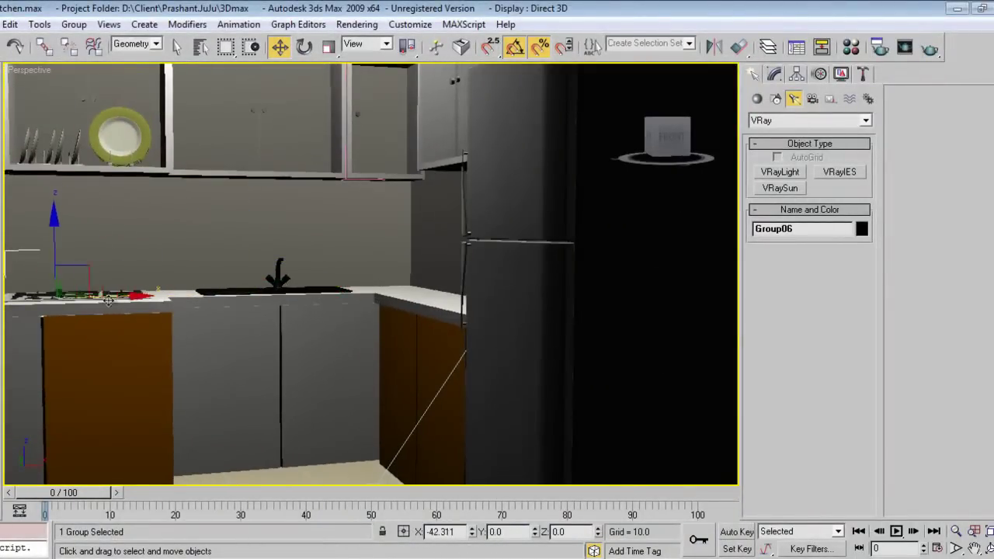
{"action": "mouse_move", "coordinate": [107, 292]}
{"action": "middle_mouse_down", "text": "alt"}
{"action": "mouse_move", "coordinate": [317, 388]}
{"action": "mouse_move", "coordinate": [291, 339]}
{"action": "middle_mouse_up", "text": "alt"}
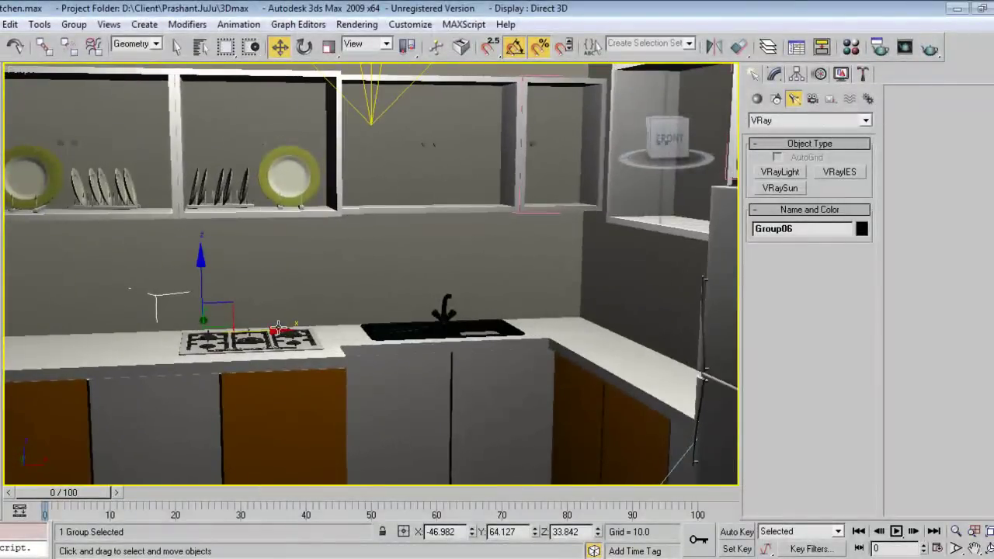
{"action": "mouse_move", "coordinate": [278, 325]}
{"action": "left_mouse_down"}
{"action": "mouse_move", "coordinate": [395, 344]}
{"action": "mouse_move", "coordinate": [381, 337]}
{"action": "mouse_move", "coordinate": [399, 350]}
{"action": "left_mouse_up"}
{"action": "key", "text": "ctrl+z"}
{"action": "mouse_move", "coordinate": [269, 331]}
{"action": "left_mouse_down"}
{"action": "mouse_move", "coordinate": [103, 294]}
{"action": "mouse_move", "coordinate": [109, 247]}
{"action": "left_mouse_up"}
{"action": "key", "text": "space"}
{"action": "middle_click_drag", "start_coordinate": [109, 247], "coordinate": [131, 317], "text": "alt"}
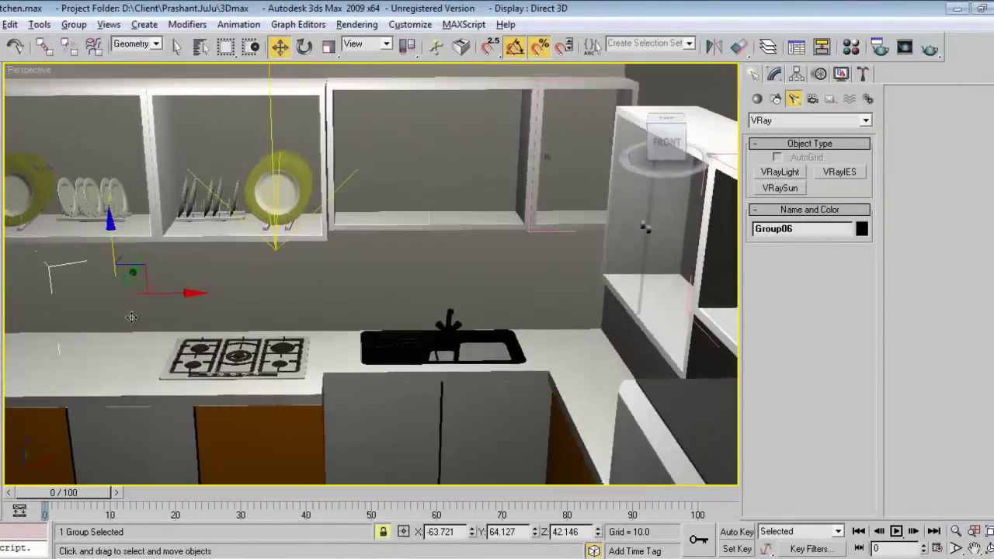
{"action": "left_click_drag", "start_coordinate": [130, 275], "coordinate": [128, 281]}
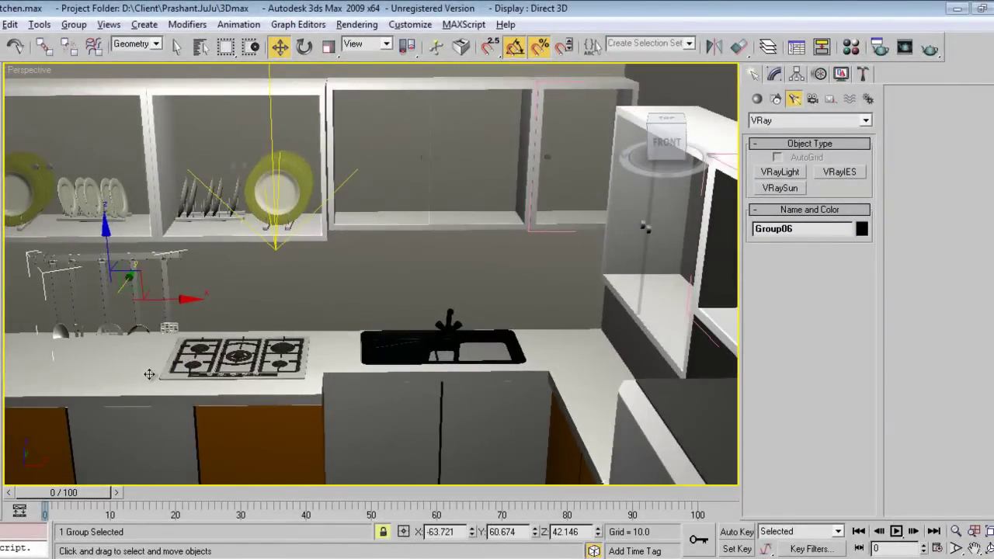
- Scale the rack down to 80 percent
{"action": "middle_click_drag", "start_coordinate": [149, 374], "coordinate": [155, 349], "text": "alt"}
{"action": "key", "text": "r"}
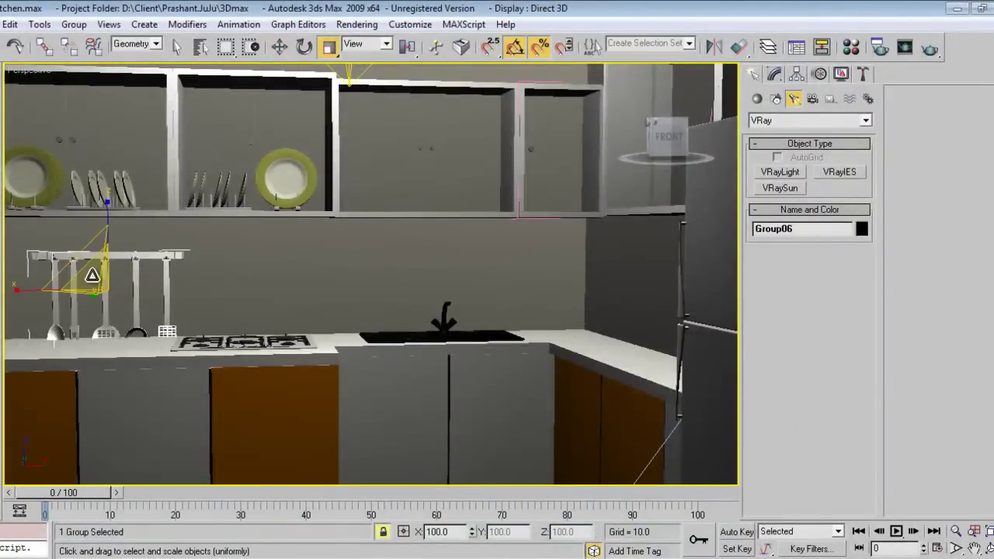
{"action": "left_click_drag", "start_coordinate": [94, 277], "coordinate": [104, 295]}
{"action": "key", "text": "w"}
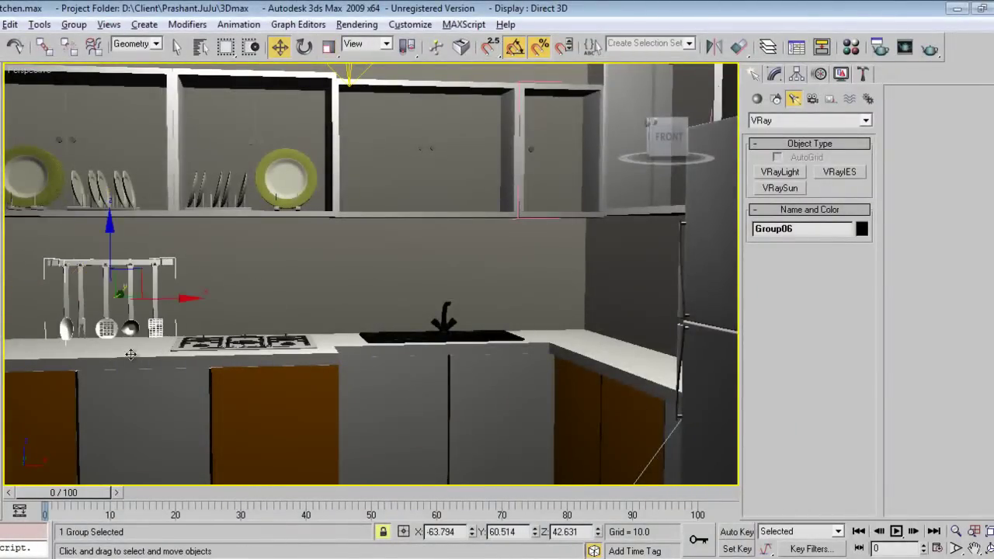
- Shift the rack further left and slightly higher on the wall beside the stove
{"action": "mouse_move", "coordinate": [106, 298]}
{"action": "middle_mouse_down", "text": "alt"}
{"action": "mouse_move", "coordinate": [332, 394]}
{"action": "mouse_move", "coordinate": [267, 335]}
{"action": "middle_mouse_up", "text": "alt"}
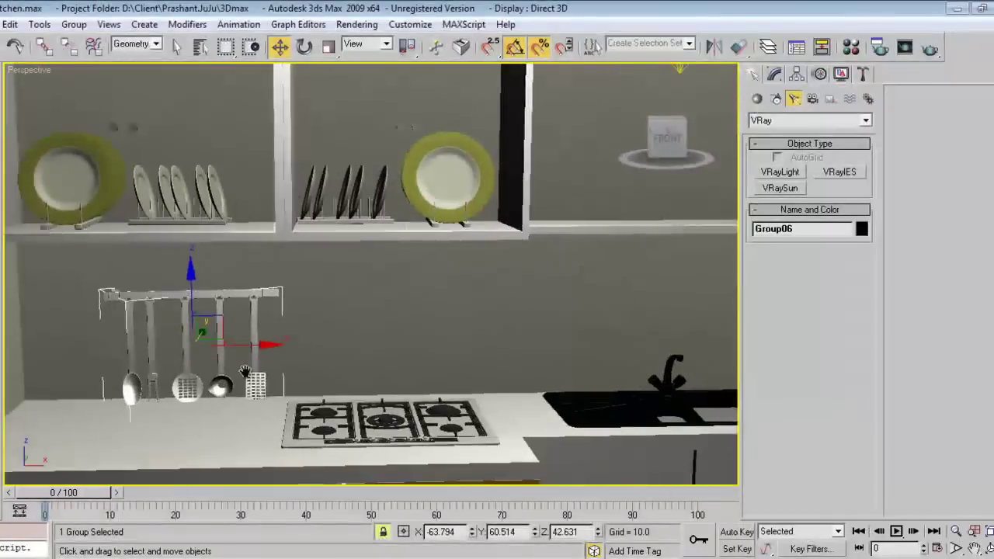
{"action": "left_click_drag", "start_coordinate": [267, 334], "coordinate": [185, 317]}
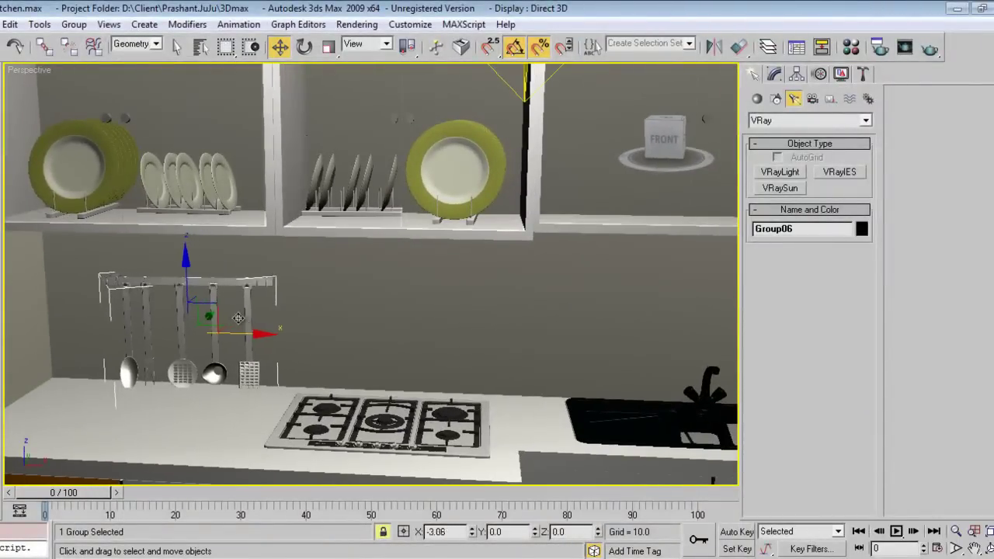
{"action": "left_click_drag", "start_coordinate": [159, 275], "coordinate": [159, 263]}
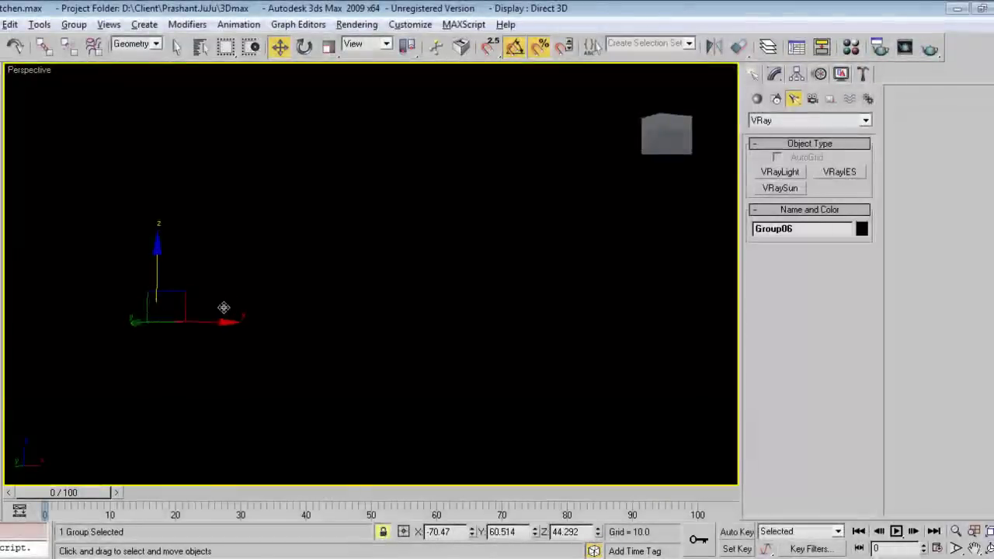
{"action": "mouse_move", "coordinate": [223, 307]}
{"action": "middle_mouse_down"}
{"action": "mouse_move", "coordinate": [389, 312]}
{"action": "mouse_move", "coordinate": [199, 376]}
{"action": "mouse_move", "coordinate": [280, 396]}
{"action": "middle_mouse_up"}
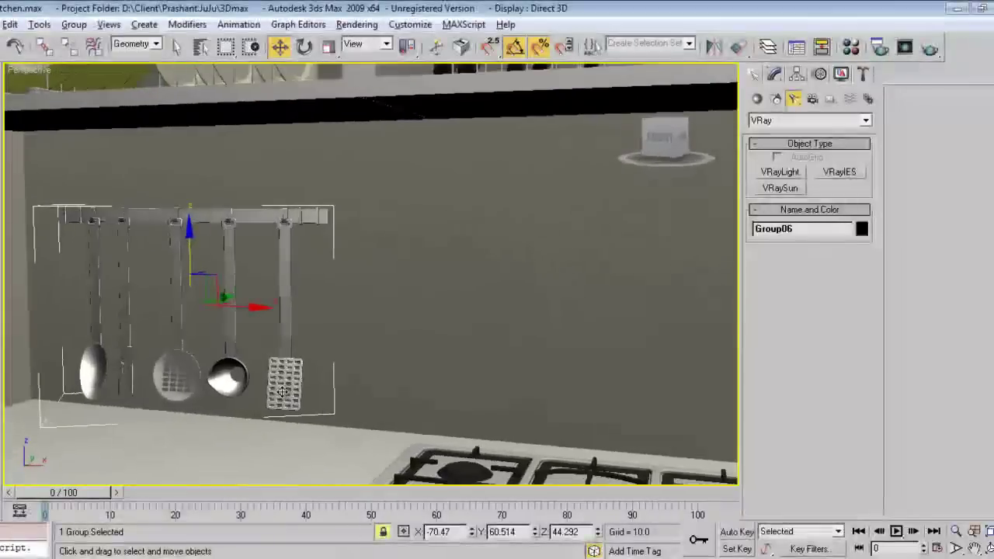
- Add a Material modifier with Material ID 2 to Group06 and check IDs in the Material Editor
{"action": "left_click", "coordinate": [775, 74]}
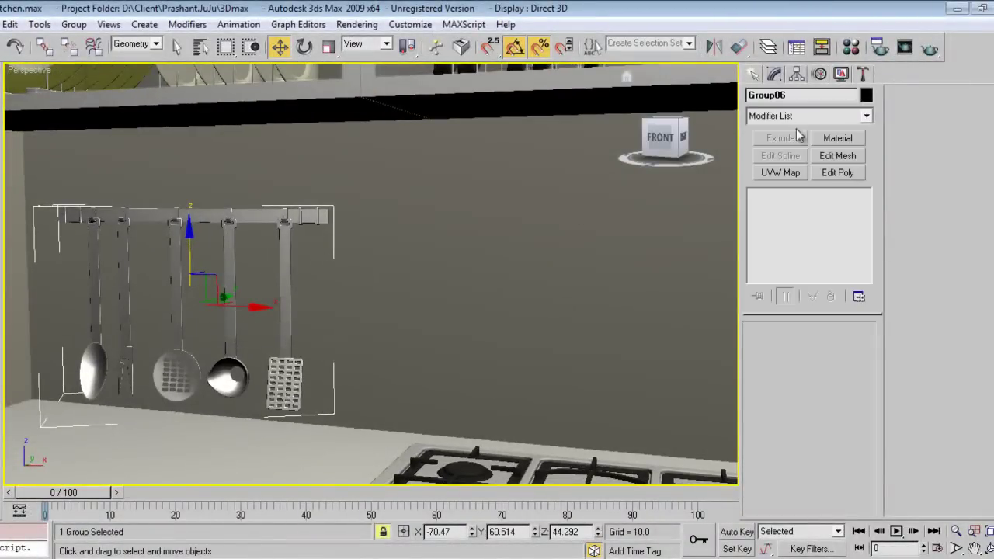
{"action": "left_click", "coordinate": [836, 138]}
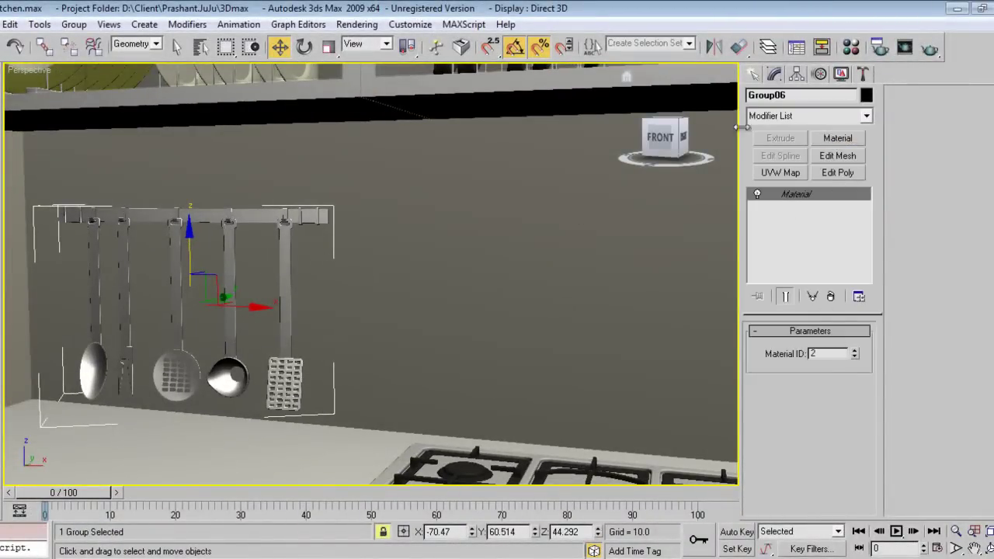
{"action": "left_click", "coordinate": [753, 75]}
{"action": "key", "text": "m"}
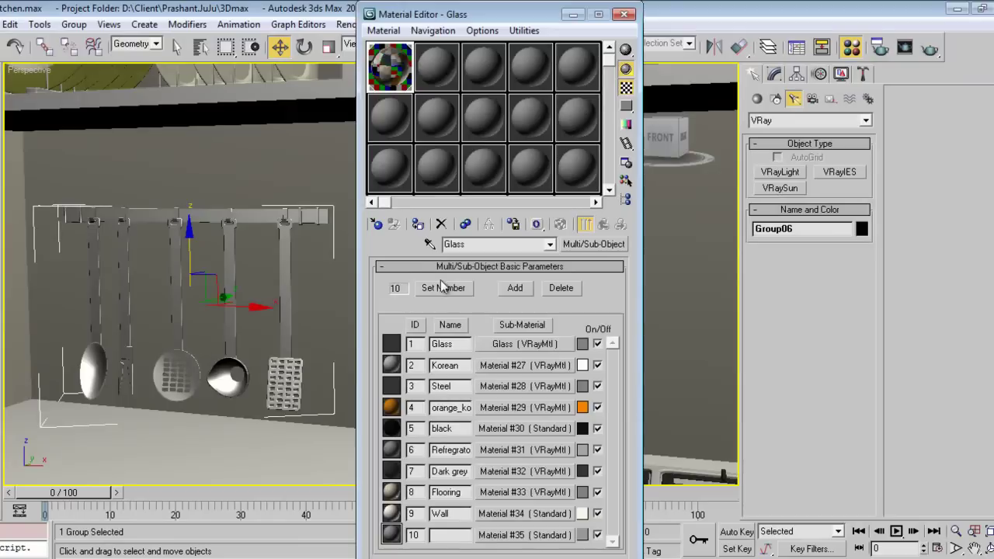
{"action": "left_click", "coordinate": [417, 225]}
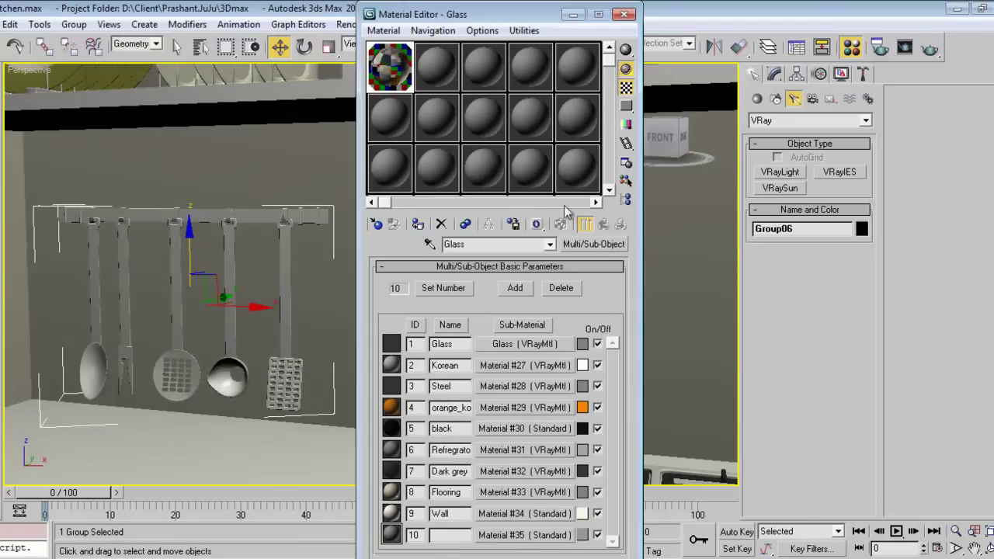
{"action": "left_click", "coordinate": [624, 14]}
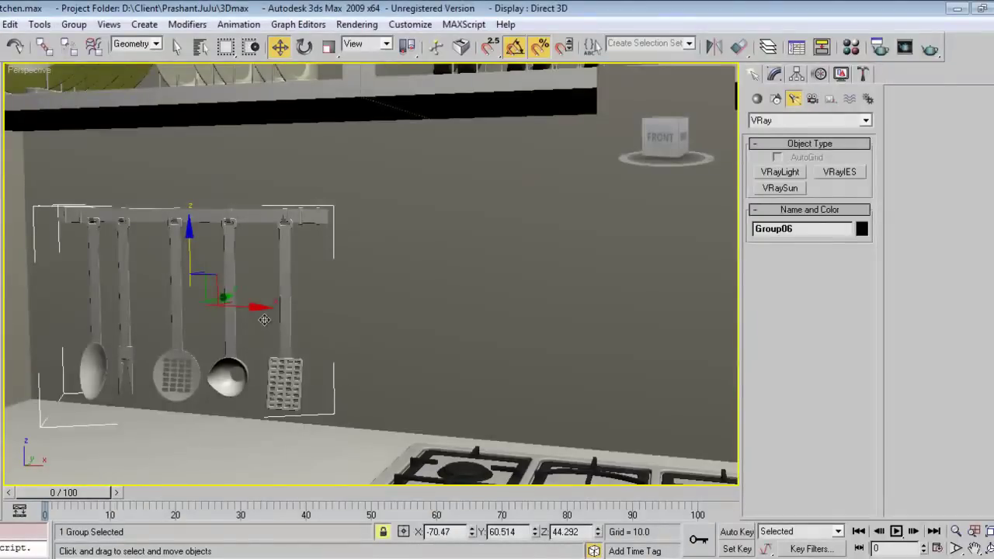
{"action": "mouse_move", "coordinate": [257, 376]}
{"action": "middle_mouse_down", "text": "alt"}
{"action": "mouse_move", "coordinate": [229, 292]}
{"action": "mouse_move", "coordinate": [250, 349]}
{"action": "middle_mouse_up", "text": "alt"}
- Render a V-Ray test image from Camera01 and close the V-Ray messages window
{"action": "key", "text": "c"}
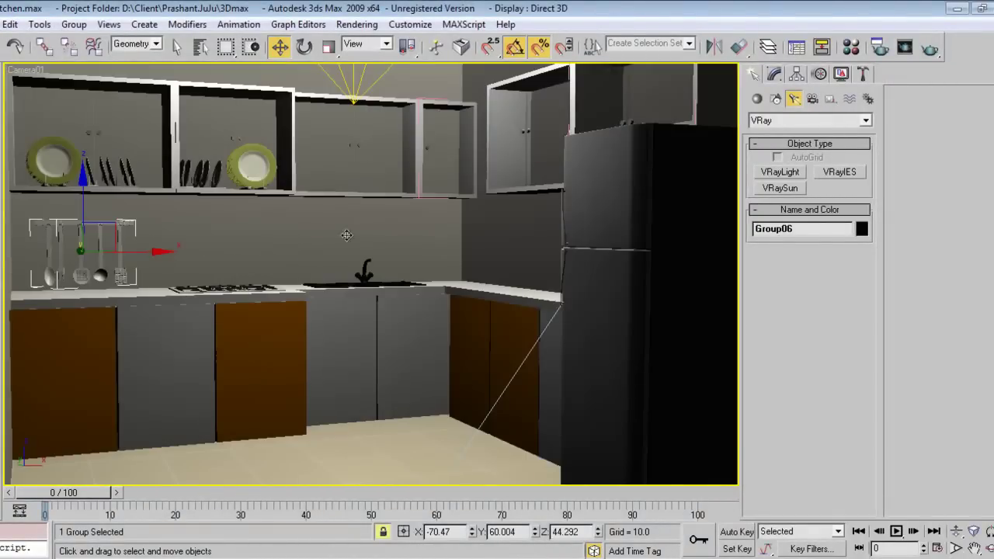
{"action": "left_click", "coordinate": [932, 49]}
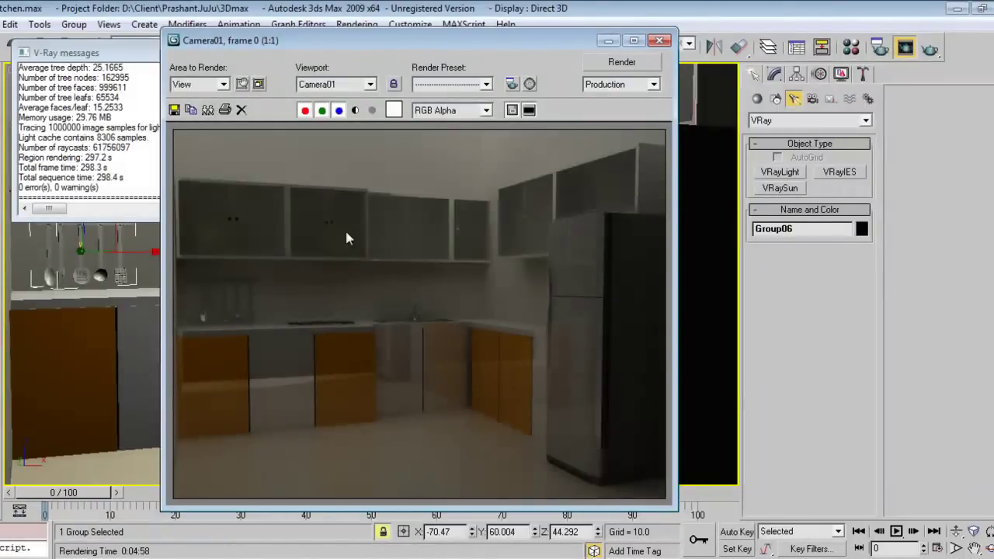
{"action": "left_click_drag", "start_coordinate": [347, 41], "coordinate": [515, 189]}
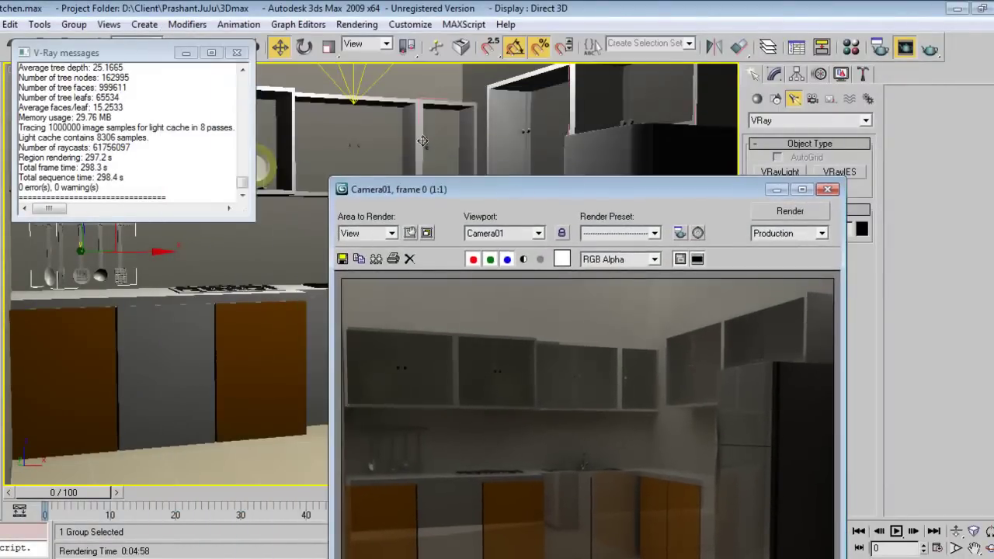
{"action": "left_click", "coordinate": [237, 52]}
{"action": "right_click", "coordinate": [223, 194]}
{"action": "left_click", "coordinate": [251, 208]}
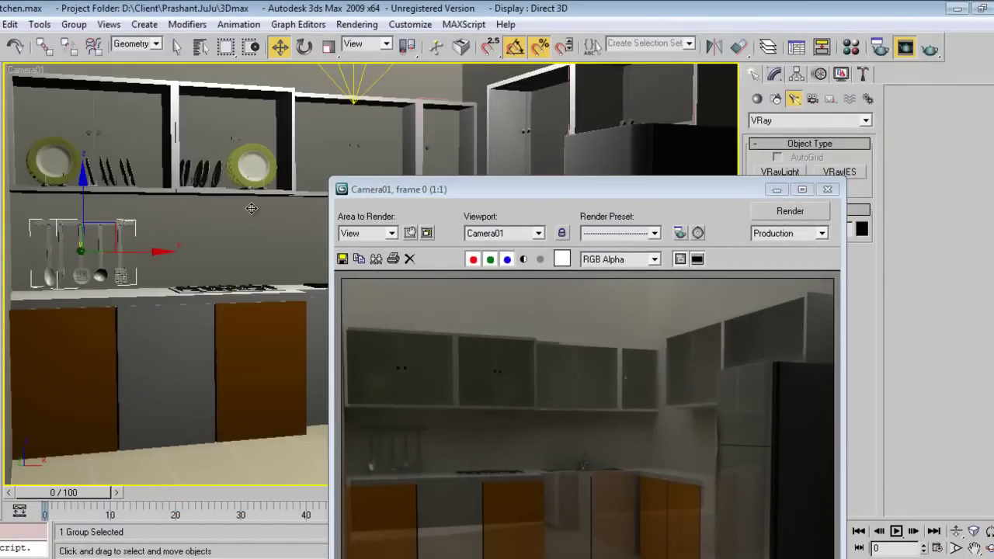
- Raise the Glass sub-material's Refraction Glossiness from 0.5 to 0.9 in the Material Editor
{"action": "key", "text": "m"}
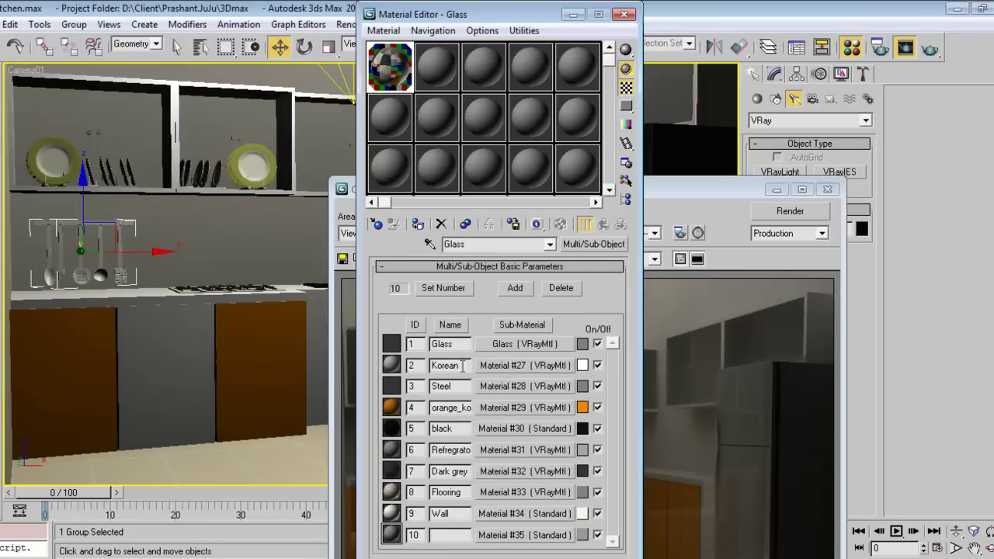
{"action": "left_click", "coordinate": [511, 347]}
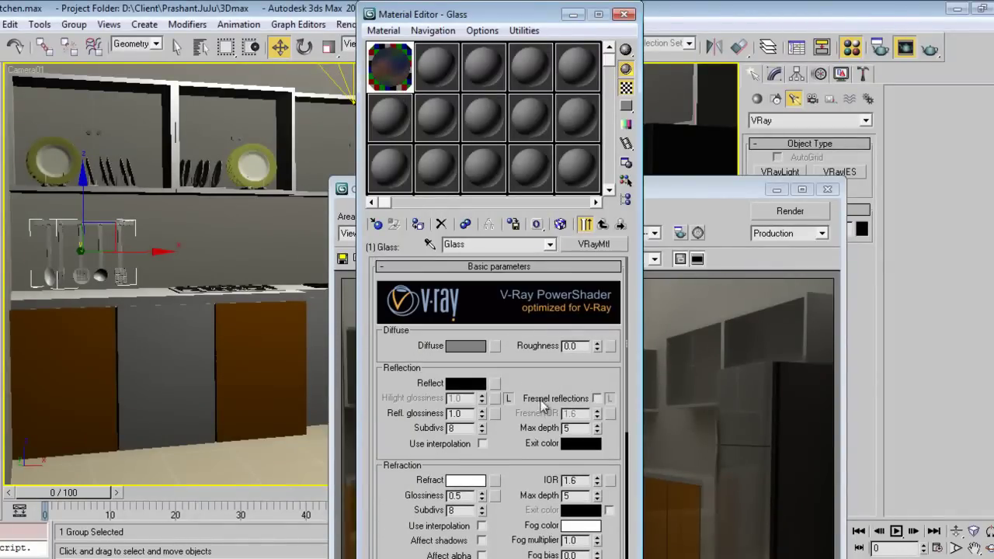
{"action": "left_click_drag", "start_coordinate": [509, 311], "coordinate": [493, 400]}
{"action": "scroll", "coordinate": [492, 407], "scroll_direction": "down", "scroll_amount": 2}
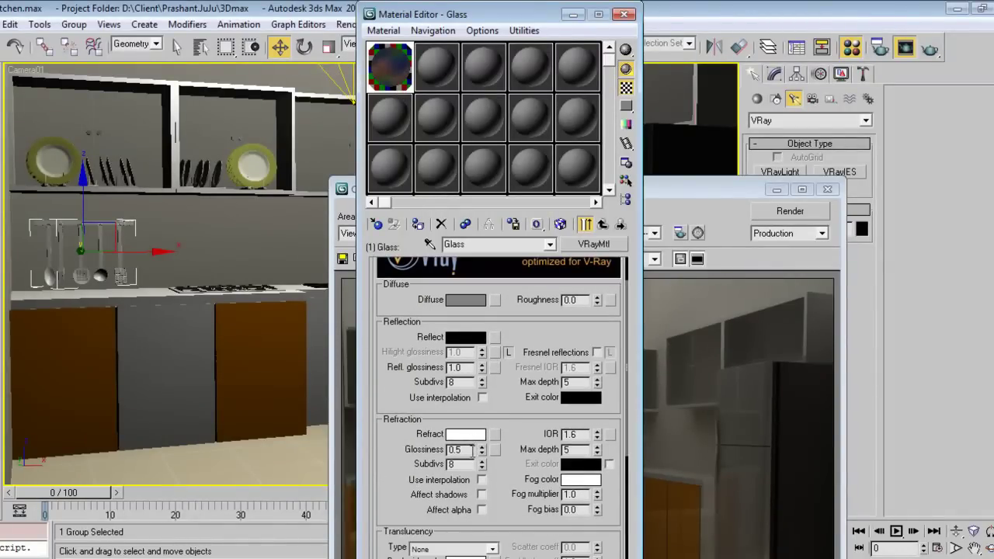
{"action": "left_click_drag", "start_coordinate": [461, 449], "coordinate": [392, 452]}
{"action": "type", "text": "0.9"}
{"action": "key", "text": "Return"}
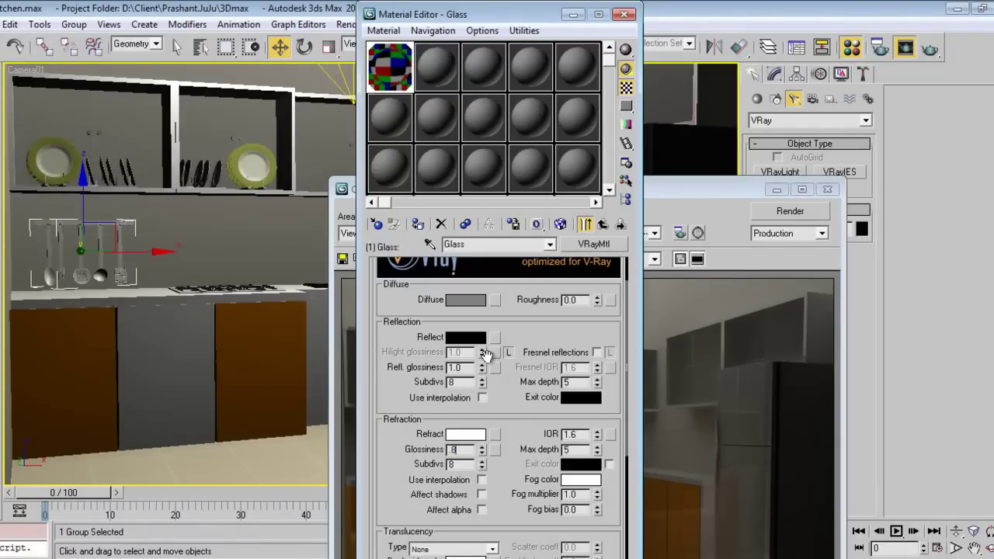
{"action": "left_click", "coordinate": [624, 14]}
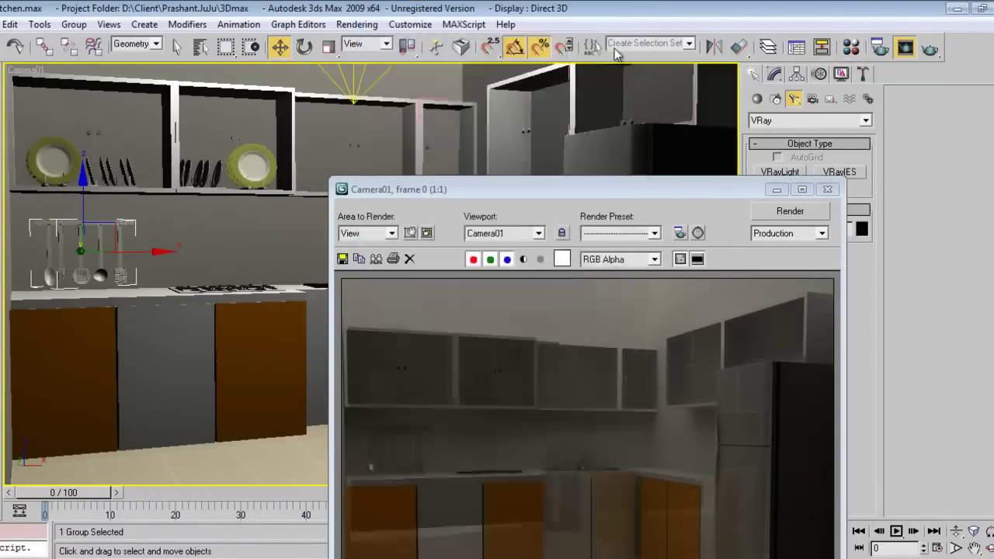
- Set Area to Render to Region and fit the region box around the upper-left cabinets
{"action": "left_click", "coordinate": [391, 233]}
{"action": "left_click", "coordinate": [371, 265]}
{"action": "left_click_drag", "start_coordinate": [499, 191], "coordinate": [393, 79]}
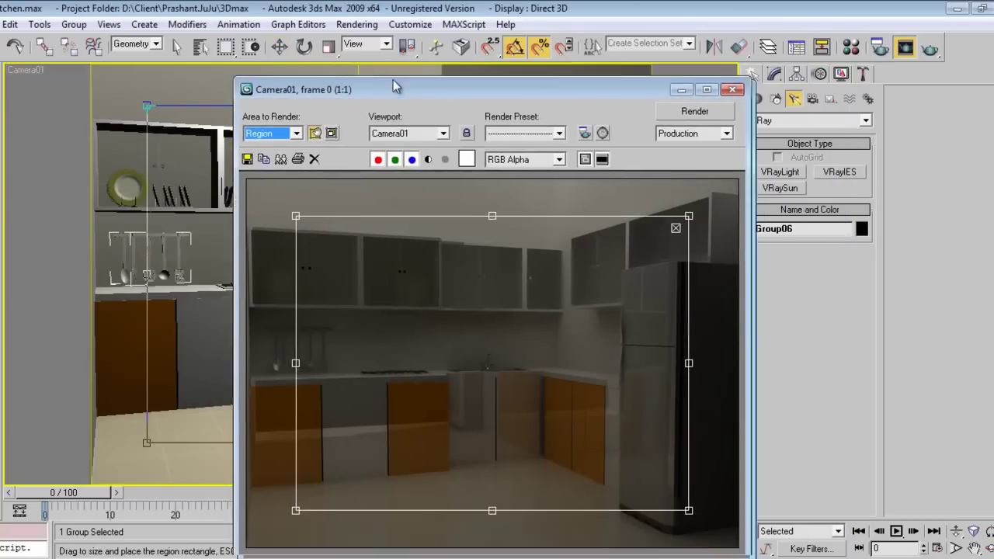
{"action": "left_click_drag", "start_coordinate": [285, 202], "coordinate": [458, 347]}
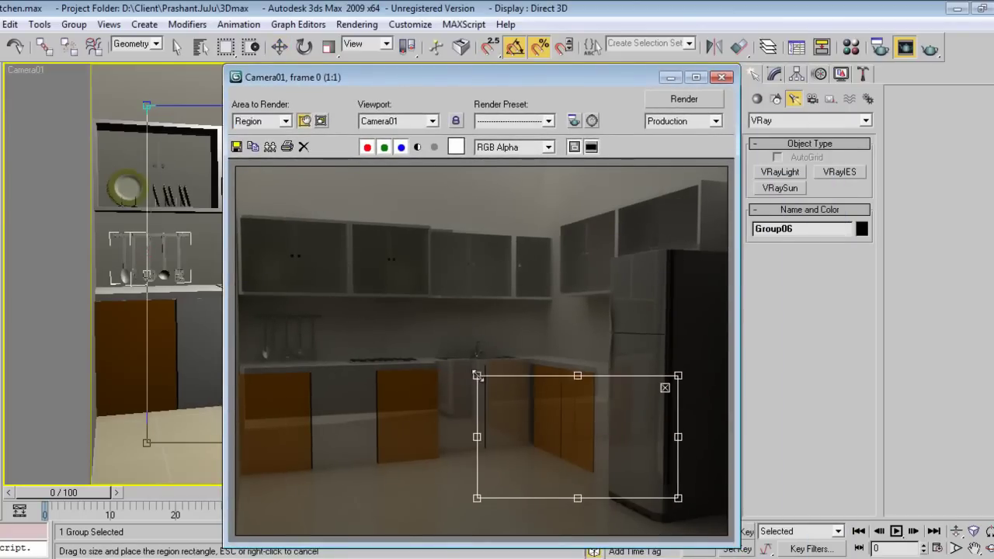
{"action": "mouse_move", "coordinate": [521, 392]}
{"action": "left_mouse_down"}
{"action": "mouse_move", "coordinate": [323, 263]}
{"action": "mouse_move", "coordinate": [321, 215]}
{"action": "left_mouse_up"}
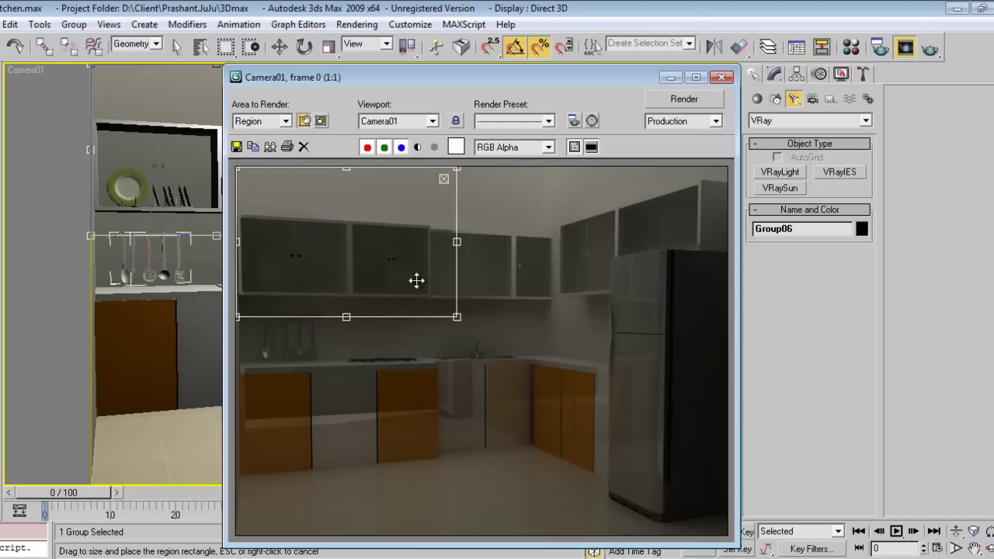
{"action": "left_click_drag", "start_coordinate": [456, 317], "coordinate": [436, 302]}
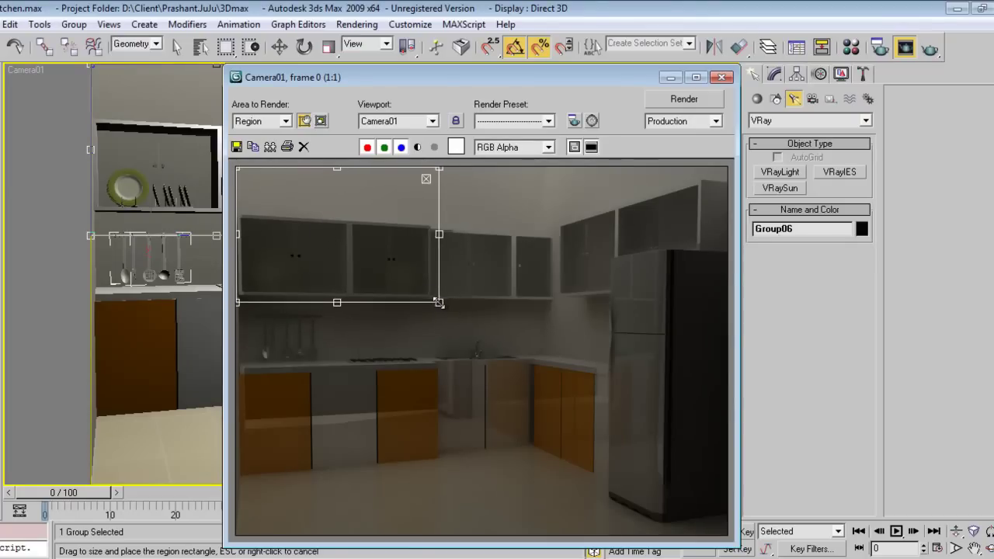
{"action": "left_click_drag", "start_coordinate": [337, 169], "coordinate": [337, 207]}
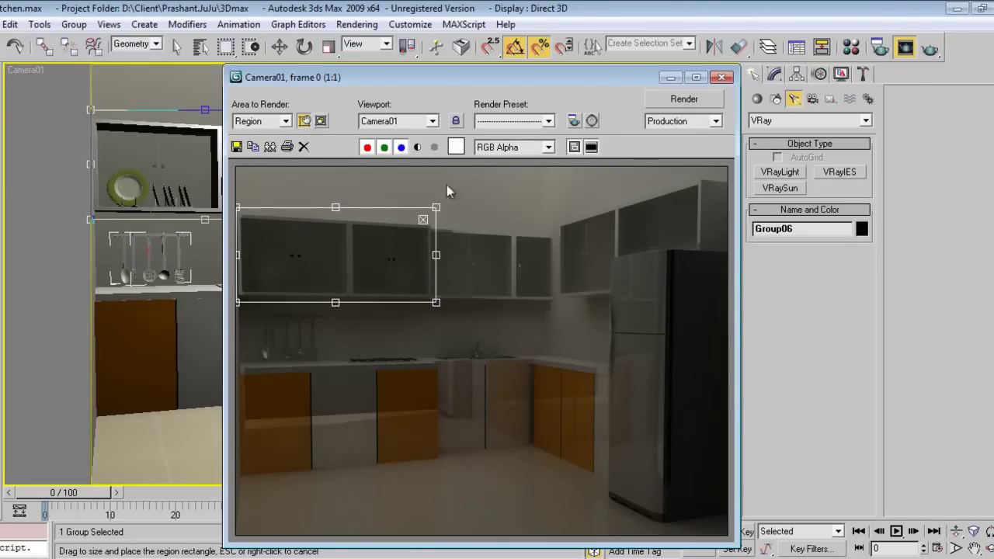
- Render the cabinet region, then set Area to Render back to View
{"action": "left_click", "coordinate": [684, 99]}
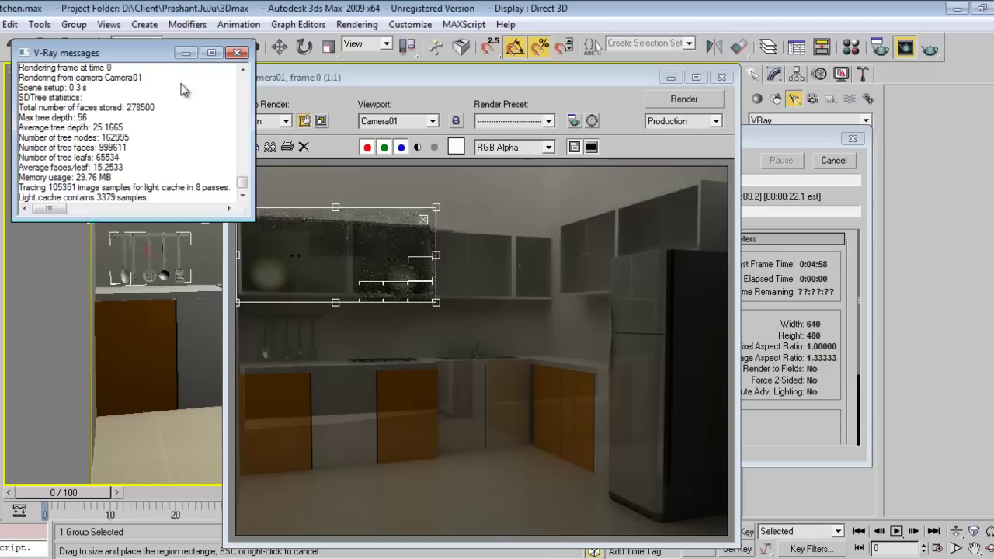
{"action": "left_click_drag", "start_coordinate": [153, 64], "coordinate": [61, 83]}
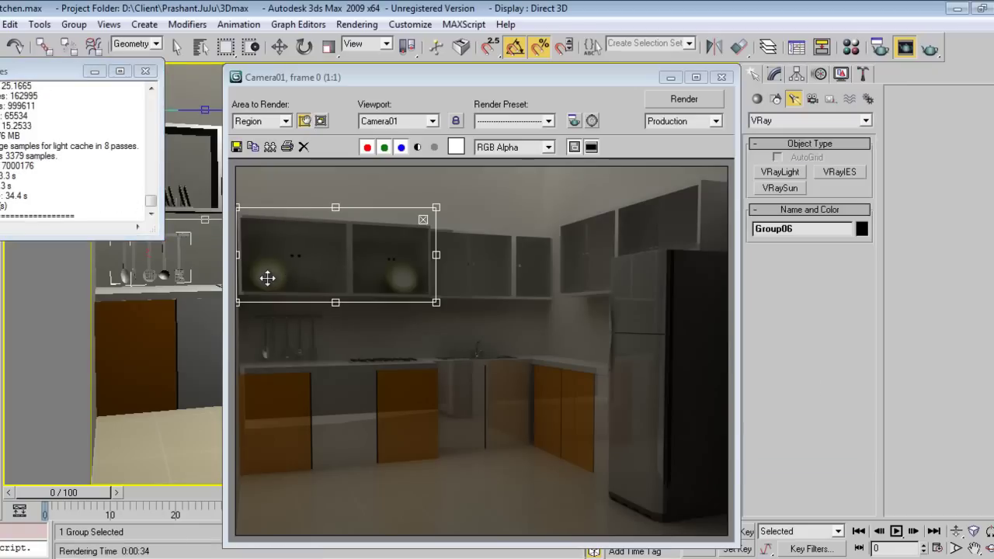
{"action": "left_click", "coordinate": [285, 121]}
{"action": "left_click", "coordinate": [247, 152]}
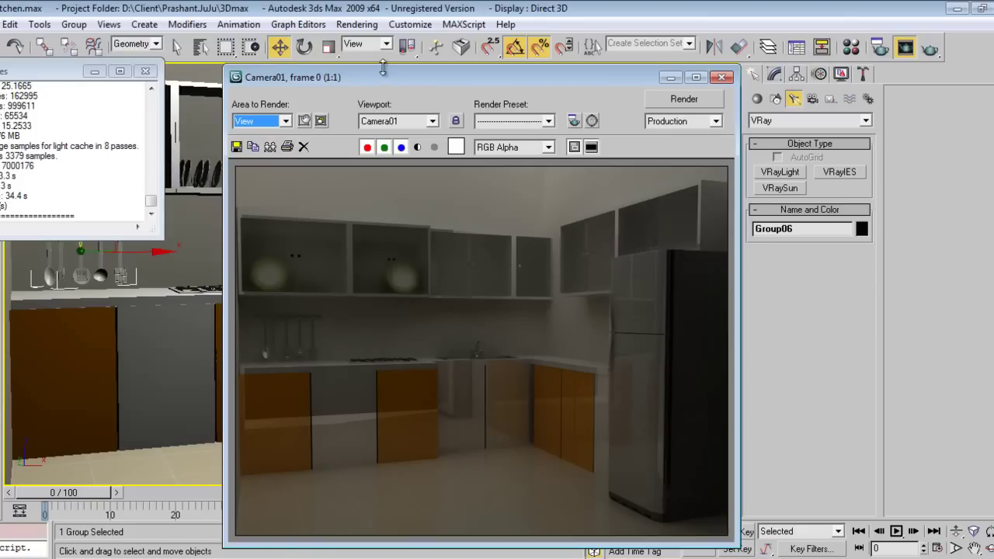
{"action": "left_click_drag", "start_coordinate": [379, 77], "coordinate": [471, 41]}
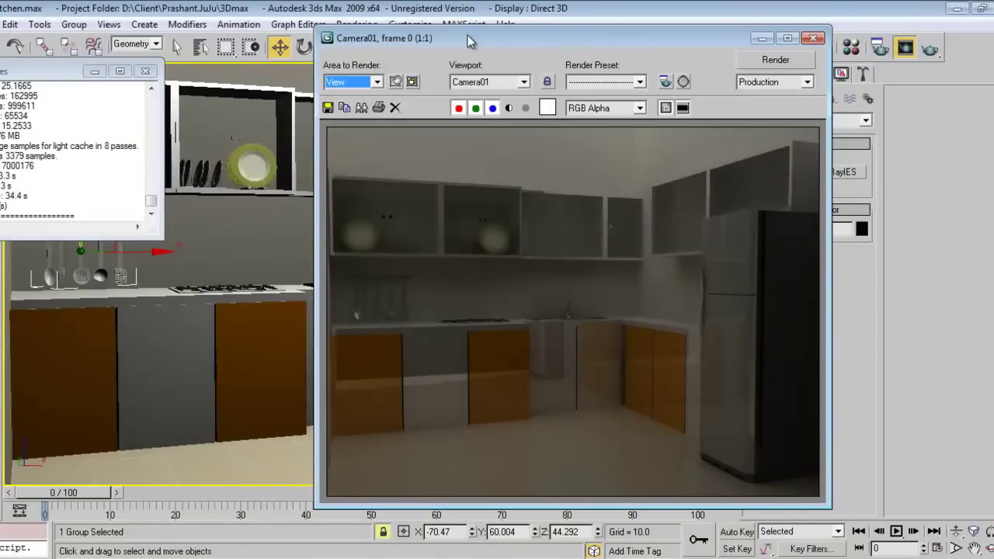